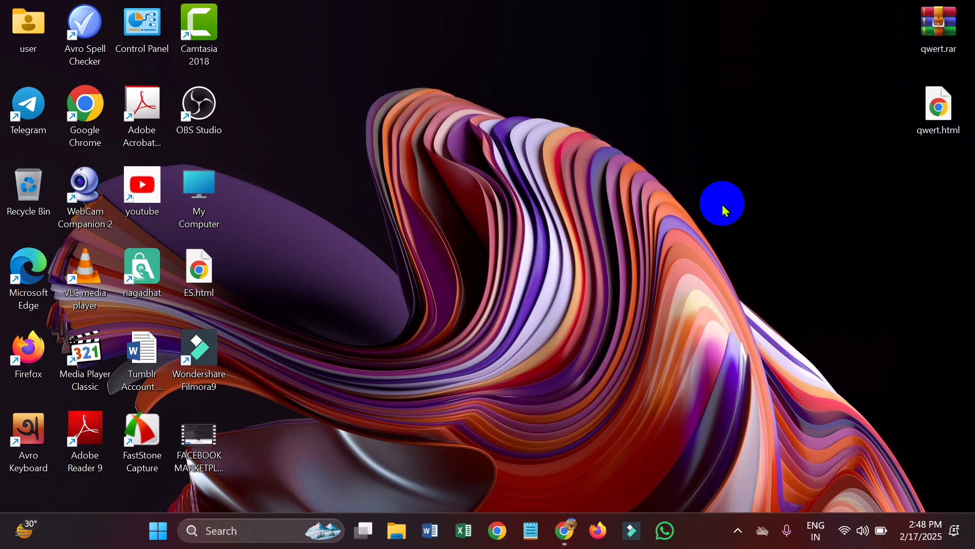
Switch to the browser and browse the shortcut list in the Facebook sidebar
{"action": "left_click", "coordinate": [564, 538]}
{"action": "left_click", "coordinate": [565, 540]}
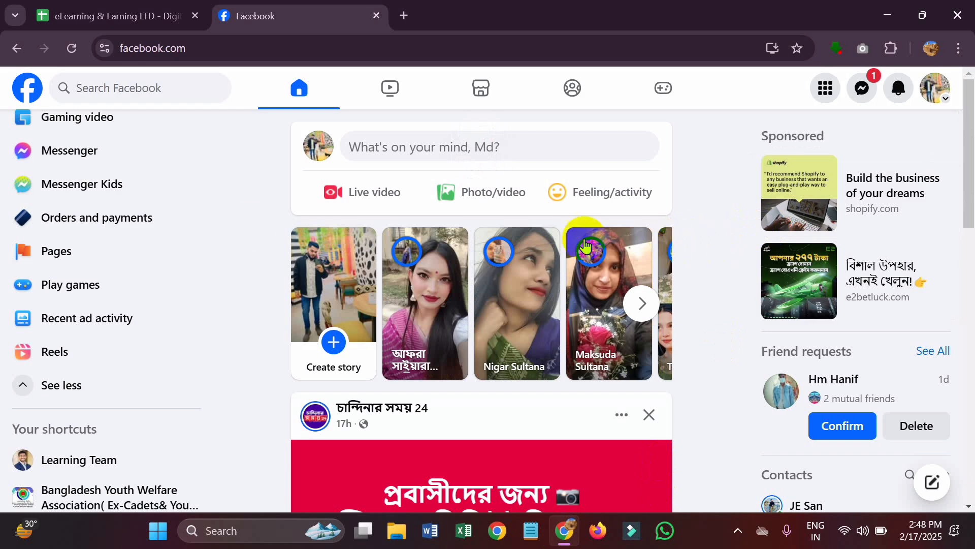
{"action": "scroll", "coordinate": [203, 203], "scroll_direction": "up", "scroll_amount": 8}
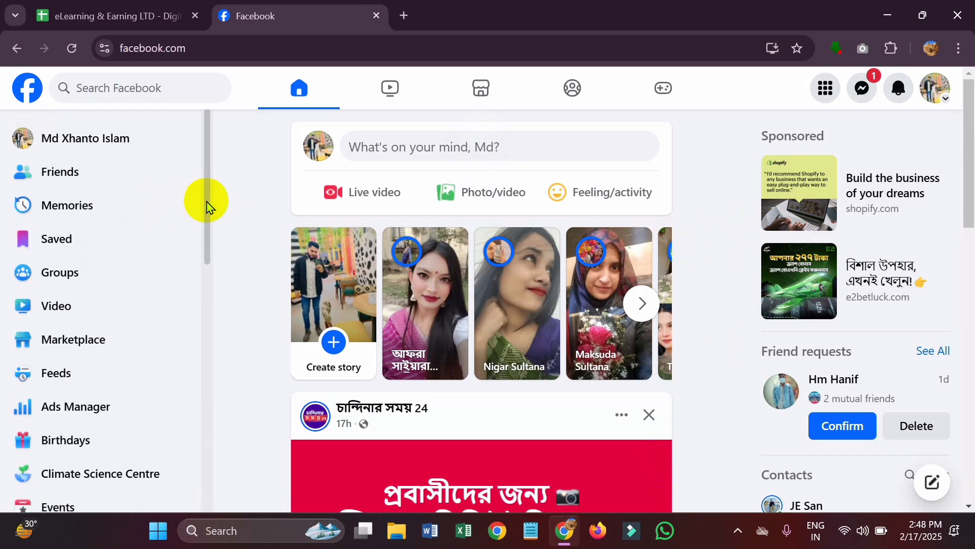
{"action": "scroll", "coordinate": [75, 235], "scroll_direction": "down", "scroll_amount": 2}
{"action": "scroll", "coordinate": [75, 236], "scroll_direction": "down", "scroll_amount": 7}
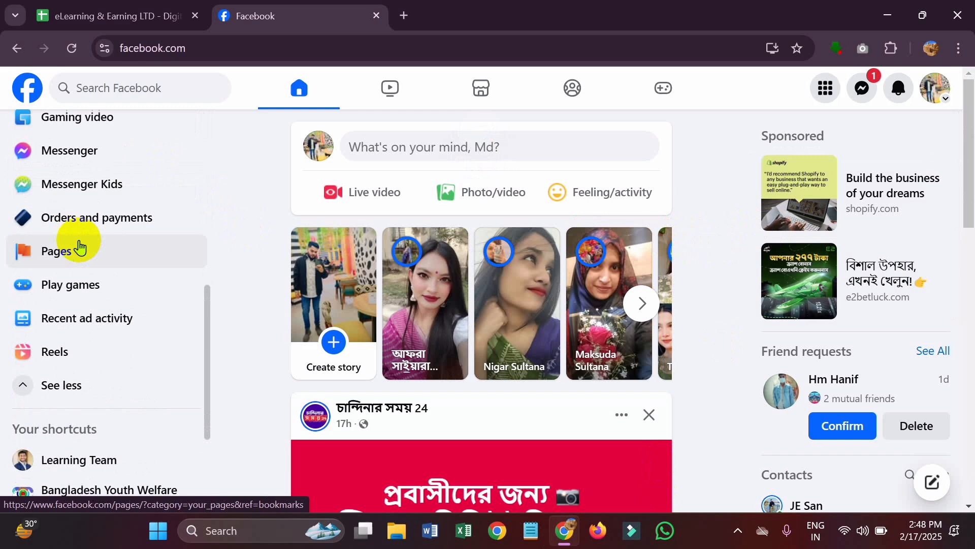
{"action": "left_click", "coordinate": [96, 391]}
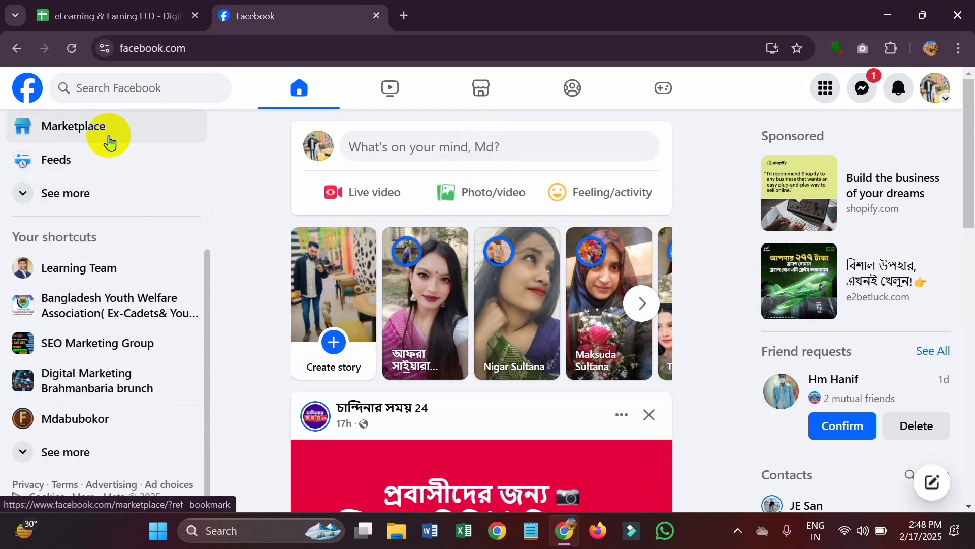
{"action": "scroll", "coordinate": [92, 172], "scroll_direction": "up", "scroll_amount": 4}
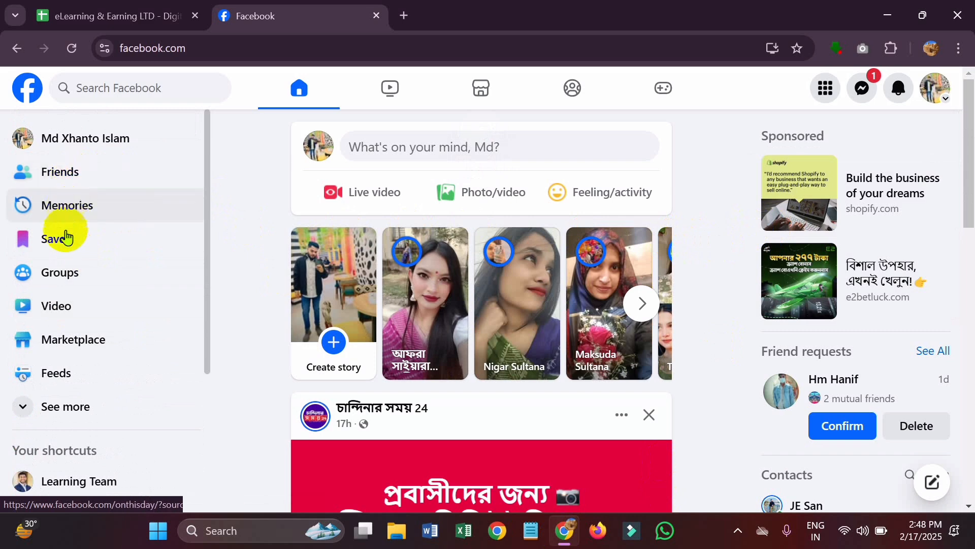
{"action": "scroll", "coordinate": [48, 341], "scroll_direction": "down", "scroll_amount": 1}
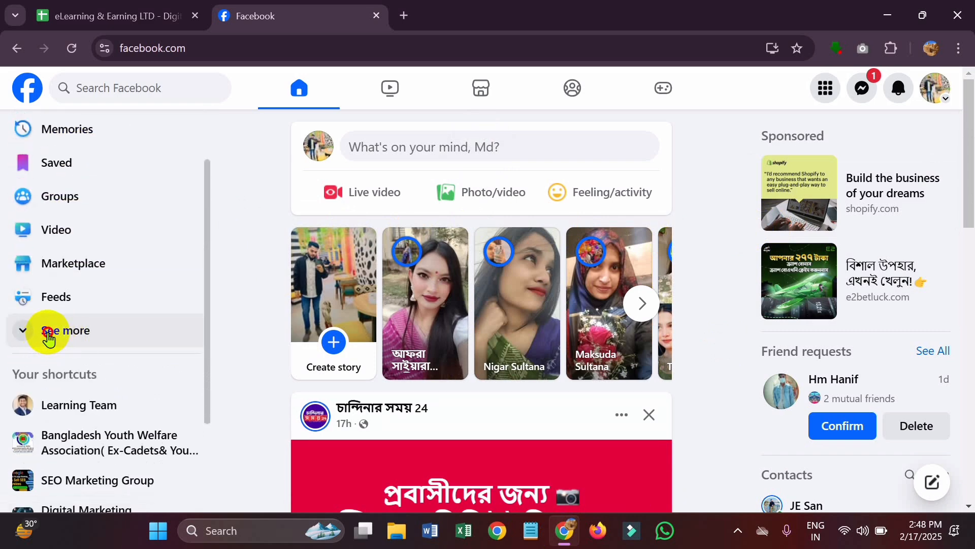
{"action": "left_click", "coordinate": [49, 336]}
{"action": "scroll", "coordinate": [65, 320], "scroll_direction": "down", "scroll_amount": 3}
{"action": "scroll", "coordinate": [65, 325], "scroll_direction": "down", "scroll_amount": 3}
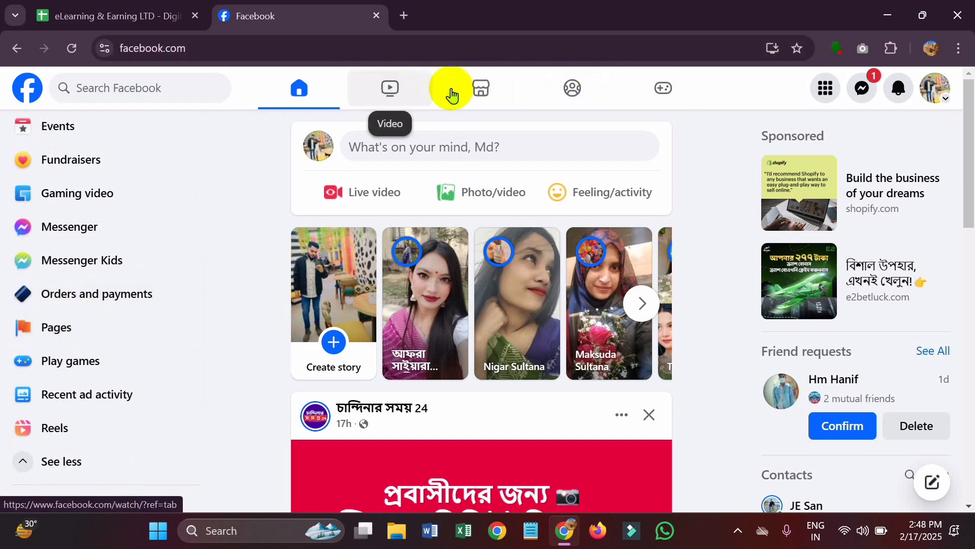
Open the Create a Page form from the Facebook menu
{"action": "left_click", "coordinate": [941, 91]}
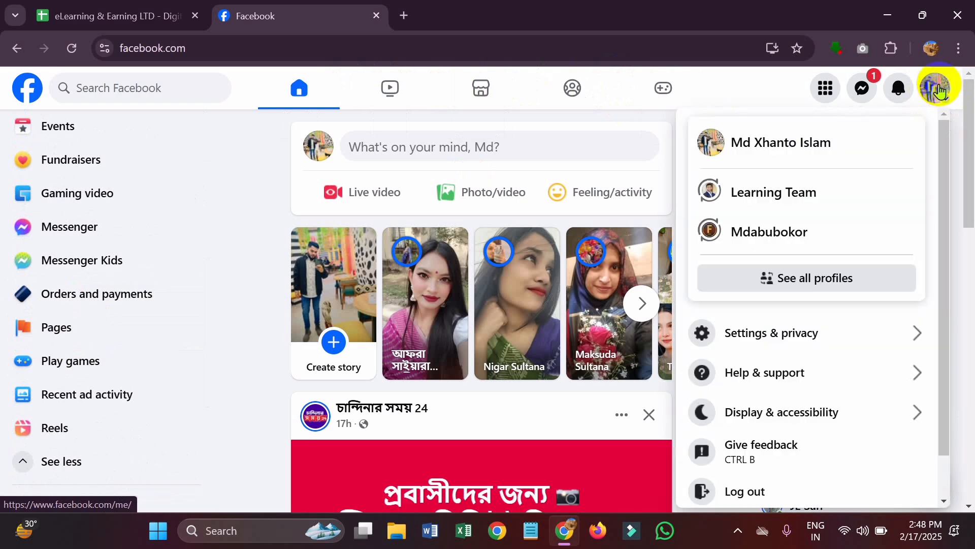
{"action": "left_click", "coordinate": [825, 93]}
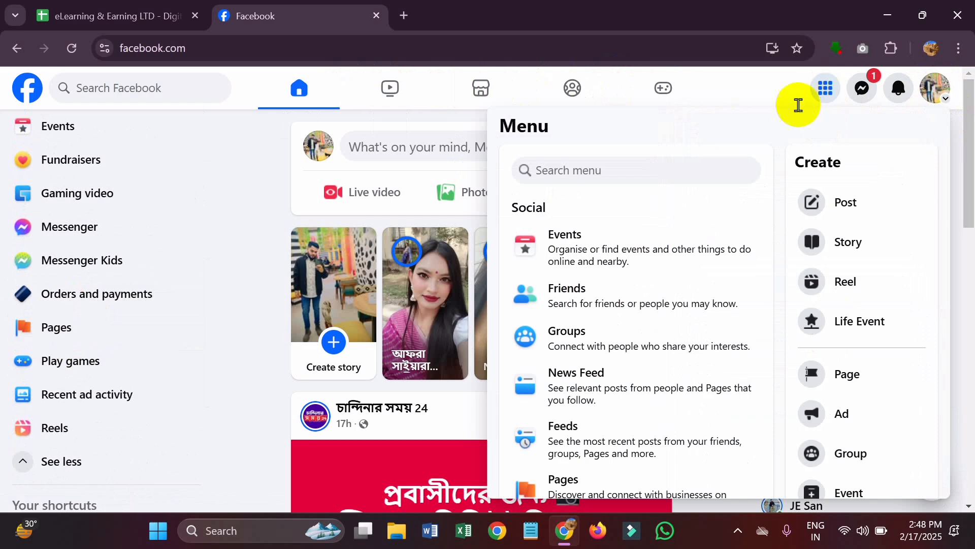
{"action": "scroll", "coordinate": [615, 289], "scroll_direction": "down", "scroll_amount": 3}
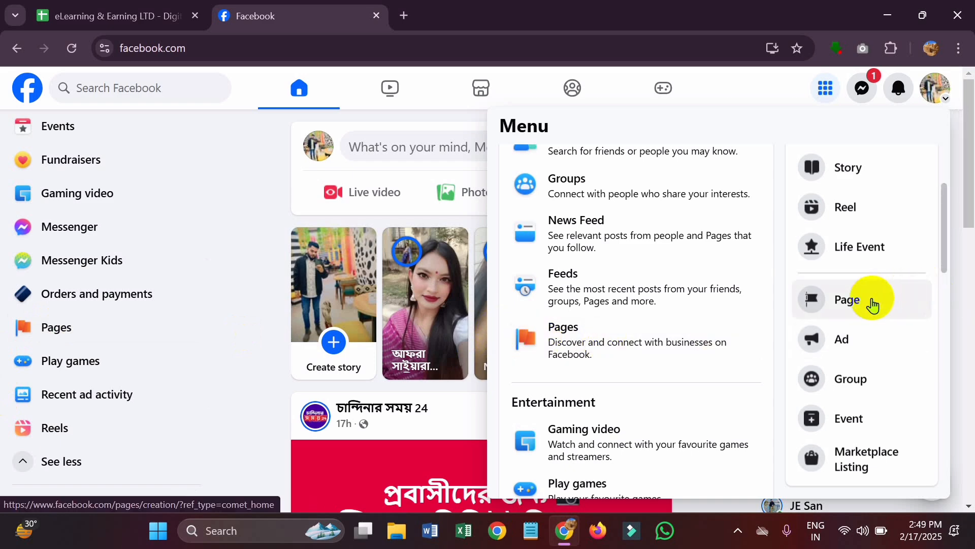
{"action": "scroll", "coordinate": [860, 305], "scroll_direction": "up", "scroll_amount": 3}
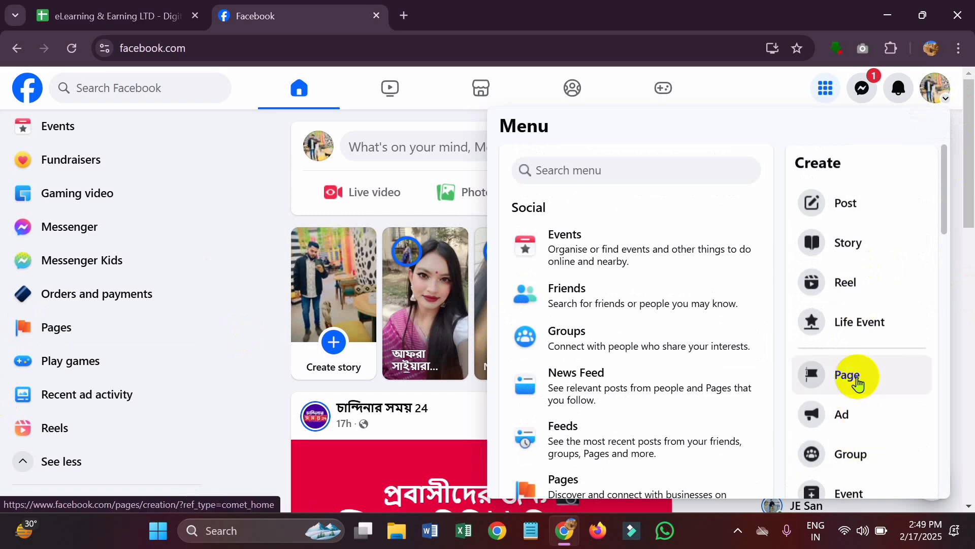
{"action": "left_click", "coordinate": [858, 383]}
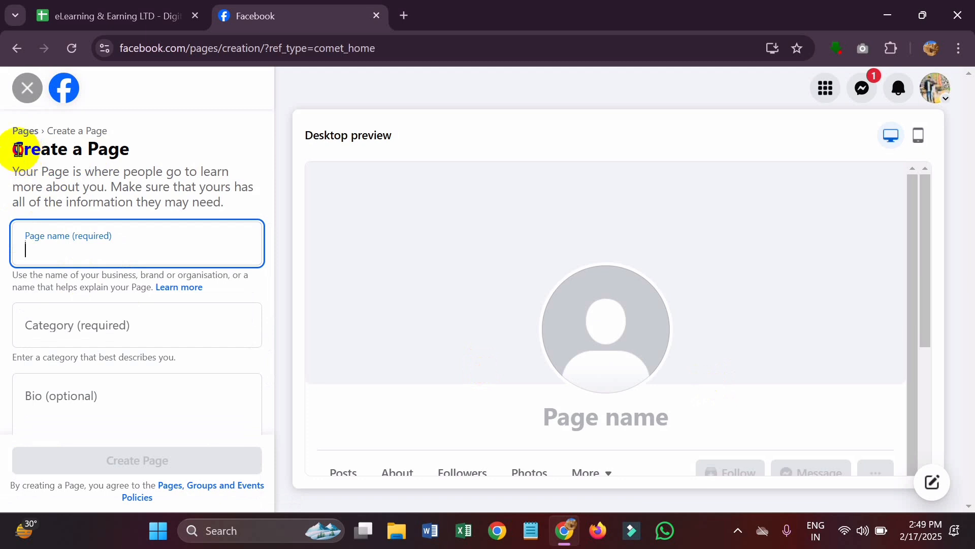
{"action": "left_click_drag", "start_coordinate": [15, 149], "coordinate": [140, 158]}
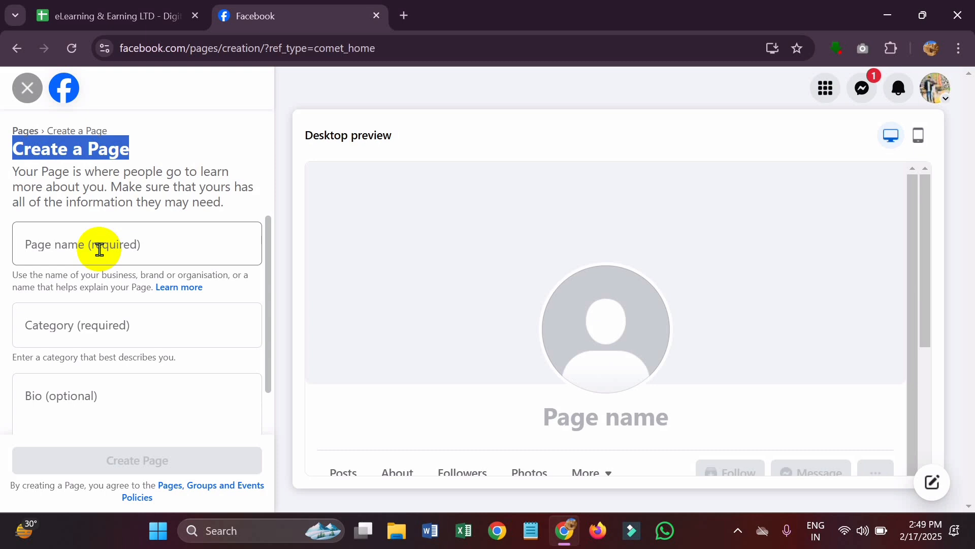
Open a new tab and search Google for lean domain search
{"action": "left_click", "coordinate": [405, 15]}
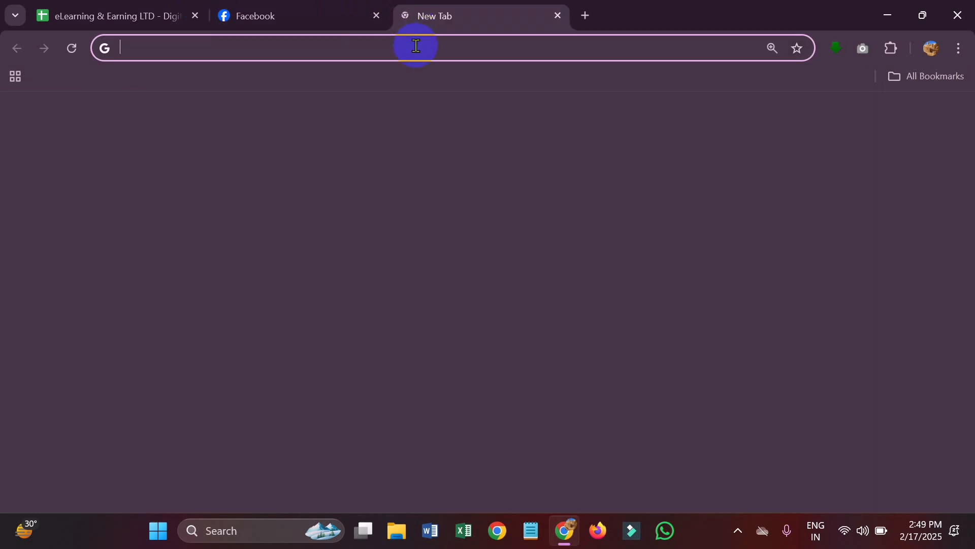
{"action": "left_click", "coordinate": [417, 46]}
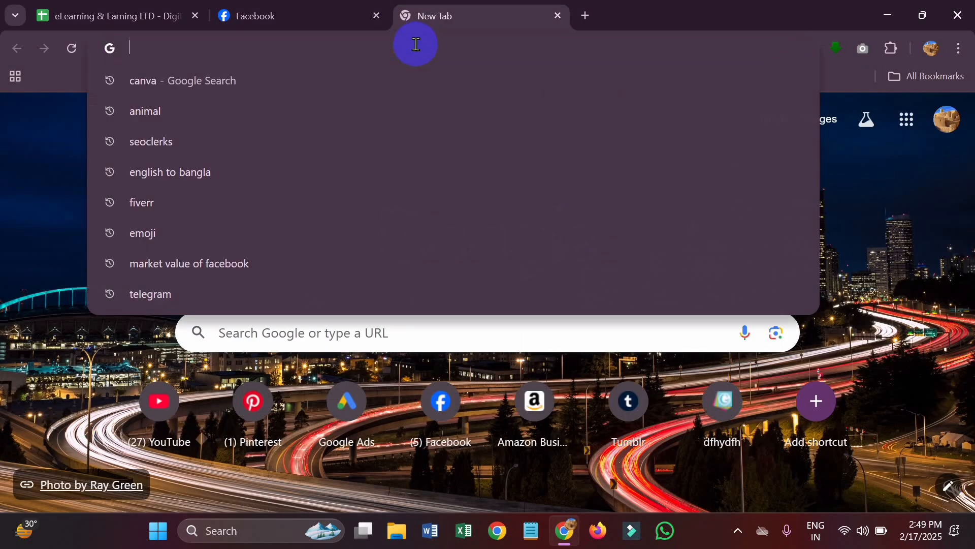
{"action": "type", "text": "lean domain search"}
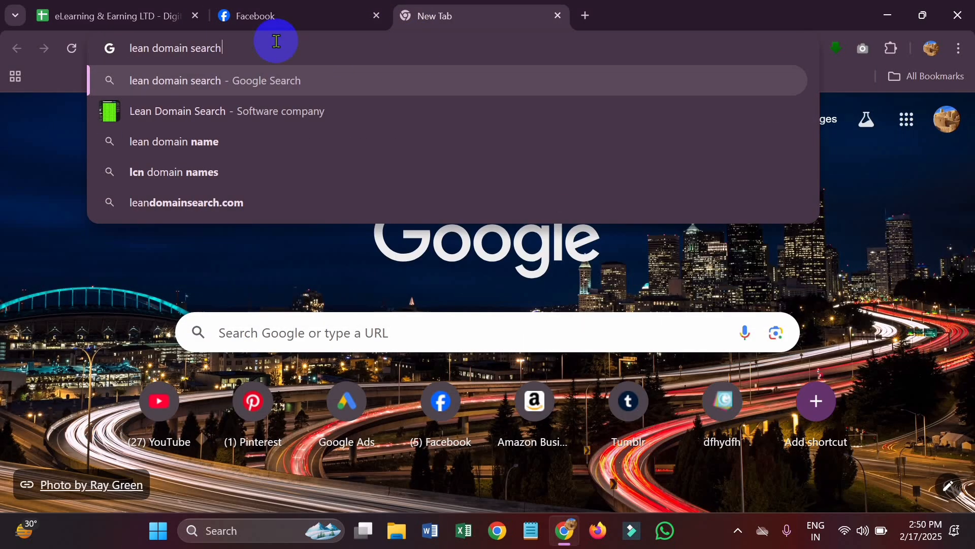
{"action": "key", "text": "Return"}
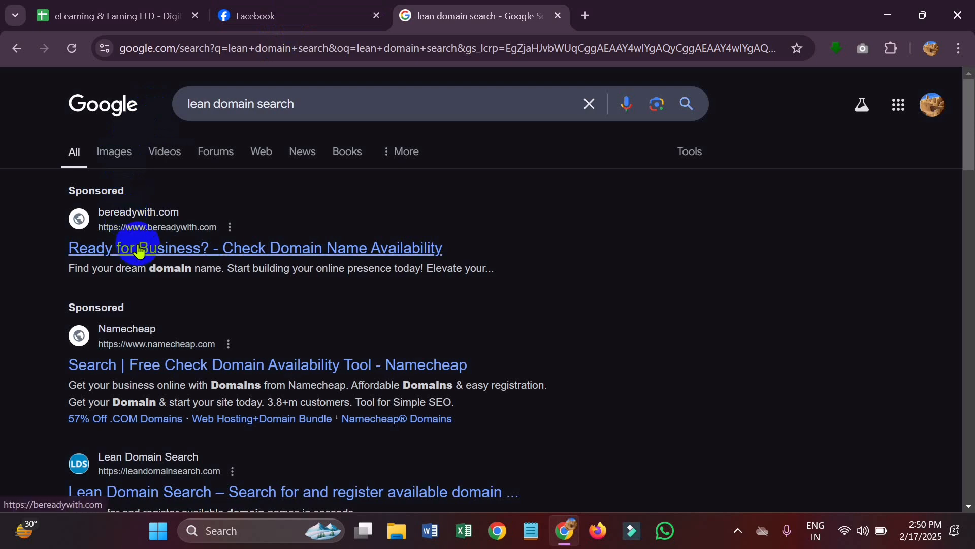
Open the Lean Domain Search site and search for domains containing cooking
{"action": "scroll", "coordinate": [136, 412], "scroll_direction": "down", "scroll_amount": 3}
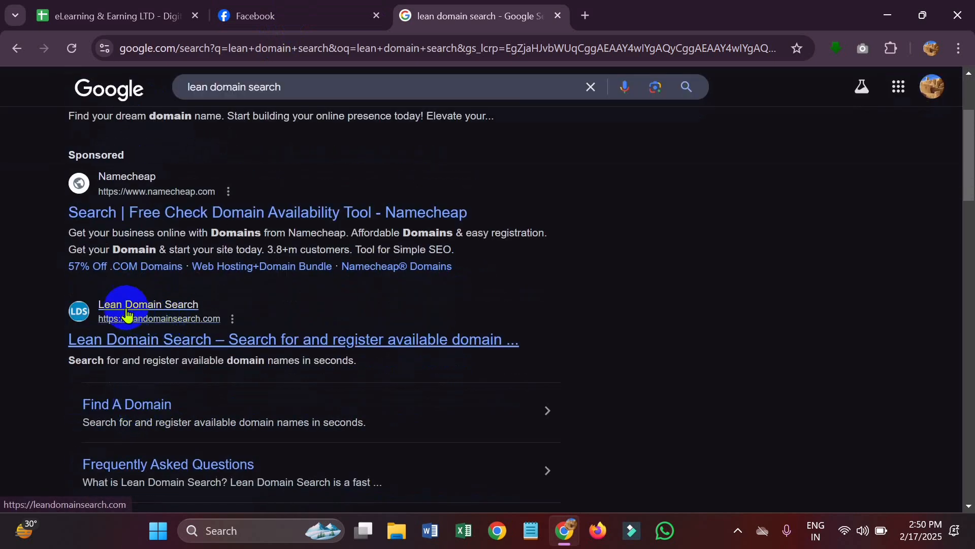
{"action": "left_click", "coordinate": [172, 352]}
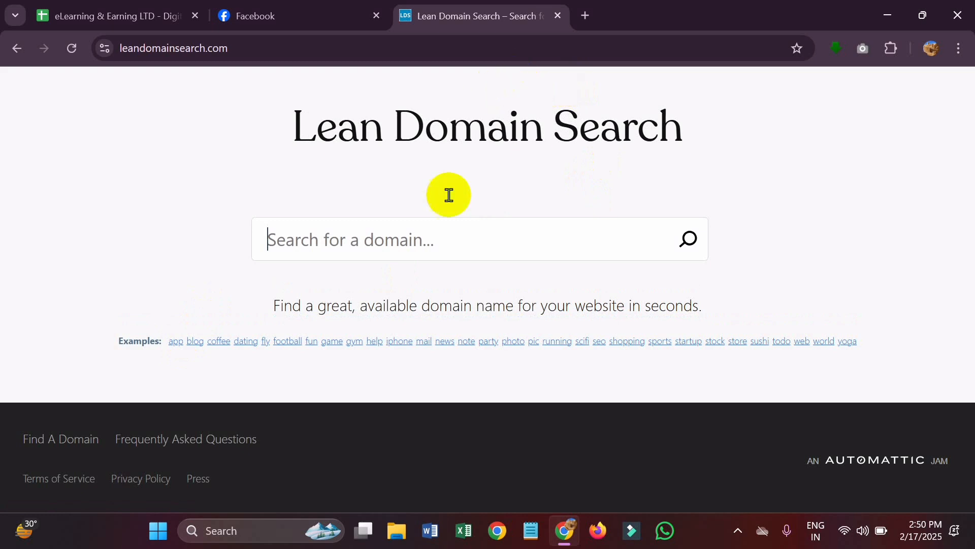
{"action": "type", "text": "cooking"}
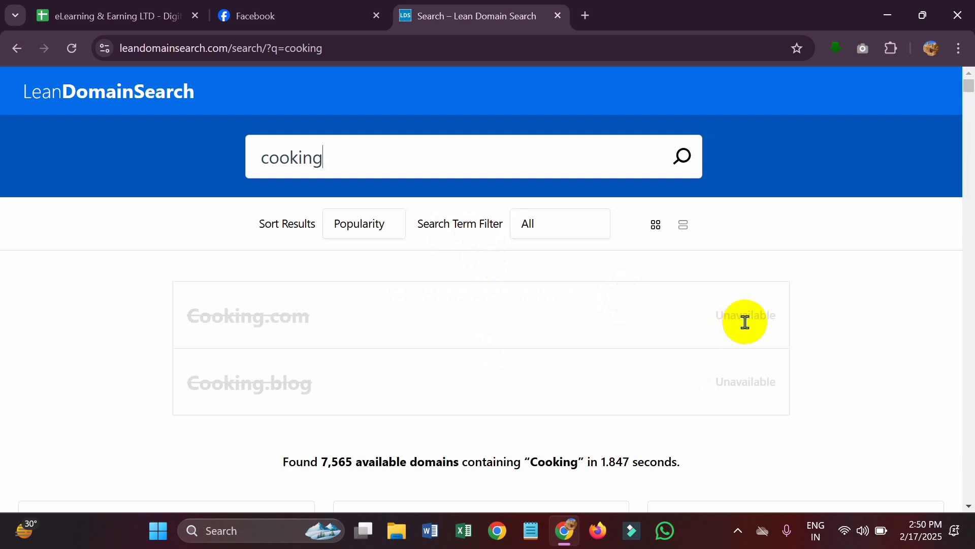
Browse the domain suggestions and copy the name PixelCooking
{"action": "scroll", "coordinate": [743, 322], "scroll_direction": "down", "scroll_amount": 7}
{"action": "scroll", "coordinate": [540, 233], "scroll_direction": "up", "scroll_amount": 1}
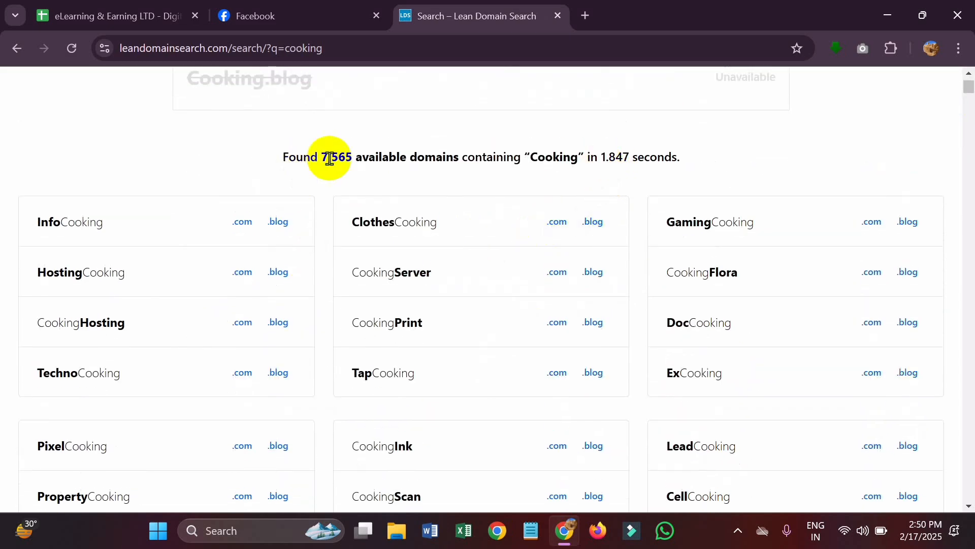
{"action": "left_click_drag", "start_coordinate": [322, 157], "coordinate": [354, 157]}
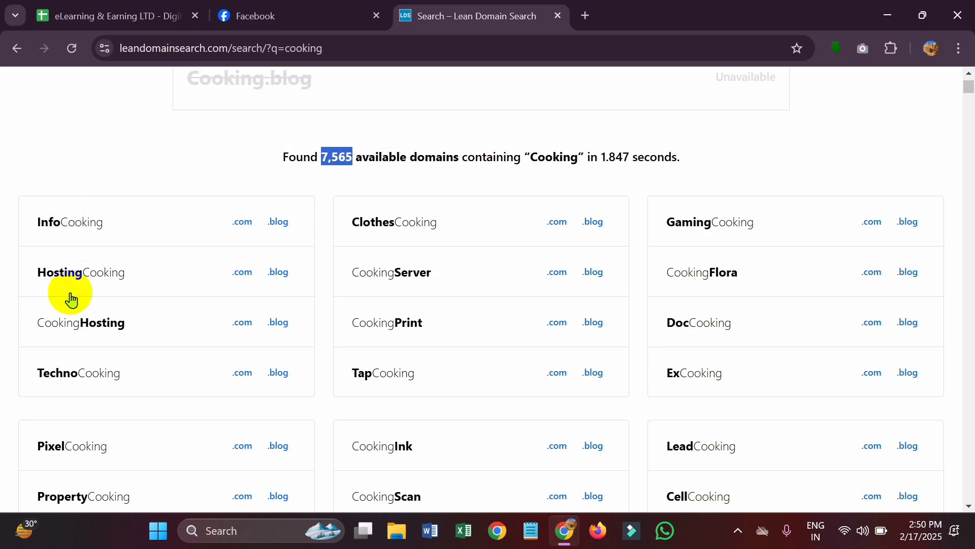
{"action": "scroll", "coordinate": [67, 315], "scroll_direction": "down", "scroll_amount": 1}
{"action": "scroll", "coordinate": [101, 345], "scroll_direction": "down", "scroll_amount": 1}
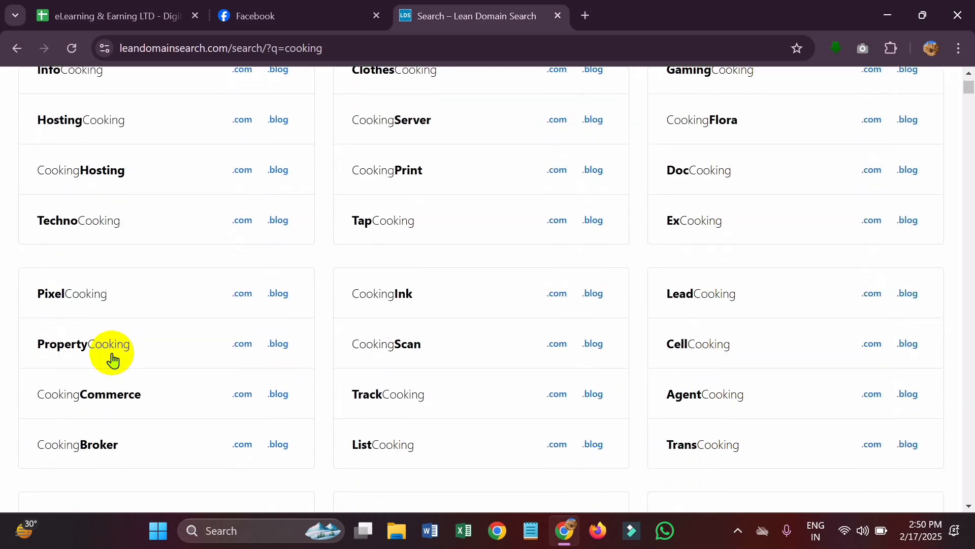
{"action": "left_click", "coordinate": [85, 292]}
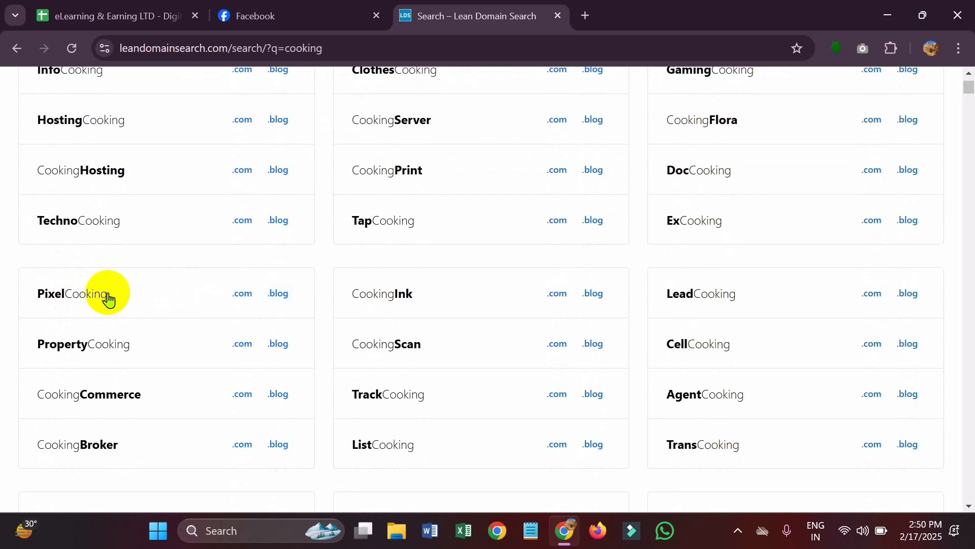
{"action": "left_click_drag", "start_coordinate": [106, 298], "coordinate": [32, 298]}
{"action": "key", "text": "ctrl+c"}
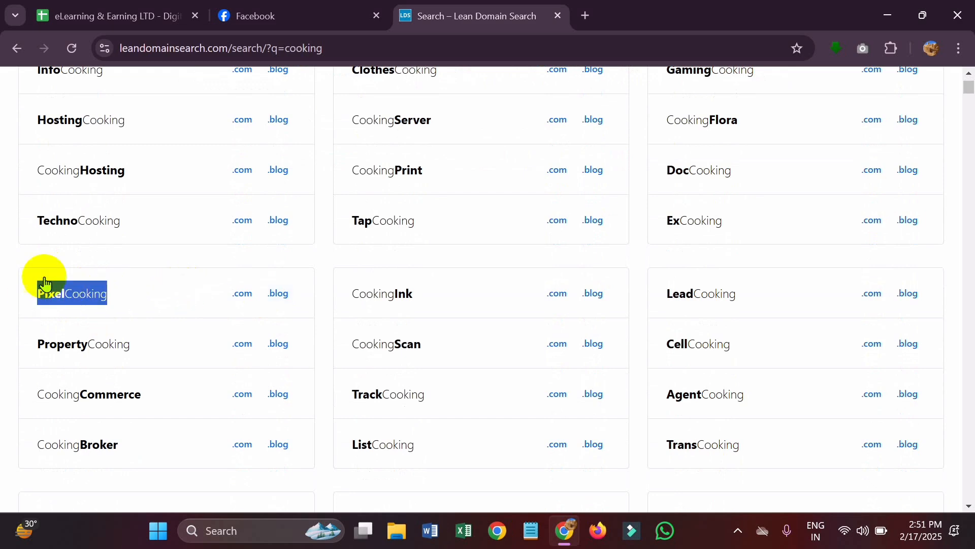
Duplicate the Facebook tab and switch to the duplicated tab
{"action": "left_click", "coordinate": [333, 12]}
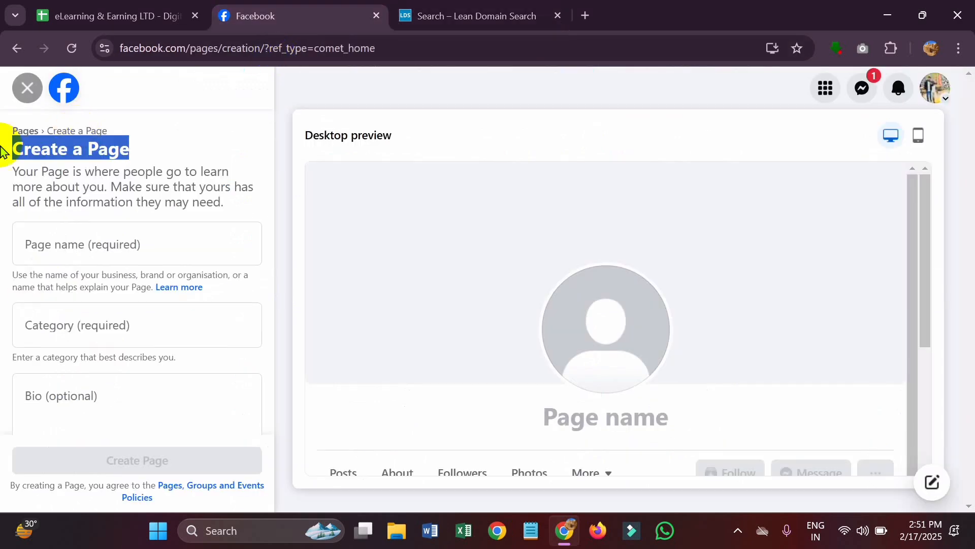
{"action": "right_click", "coordinate": [66, 92]}
{"action": "left_click", "coordinate": [97, 106]}
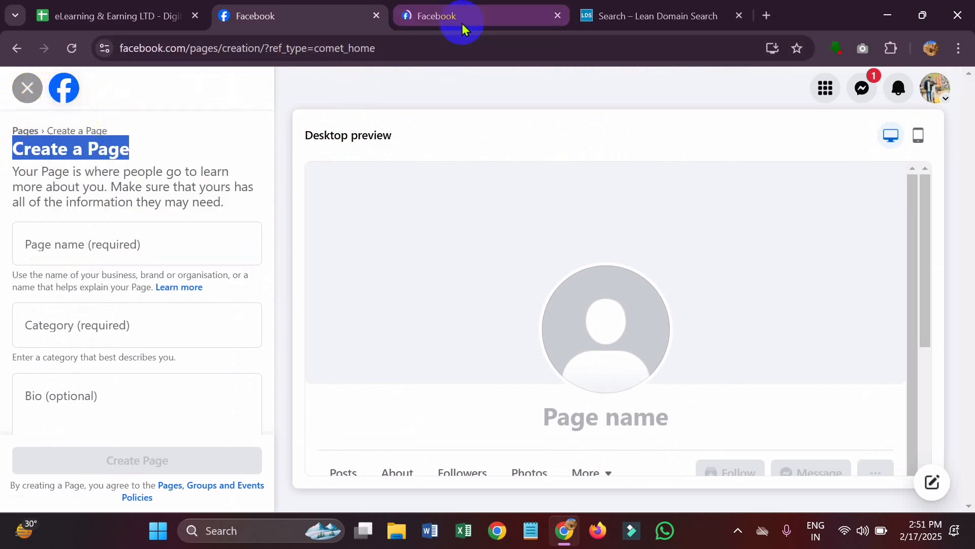
{"action": "left_click", "coordinate": [462, 20]}
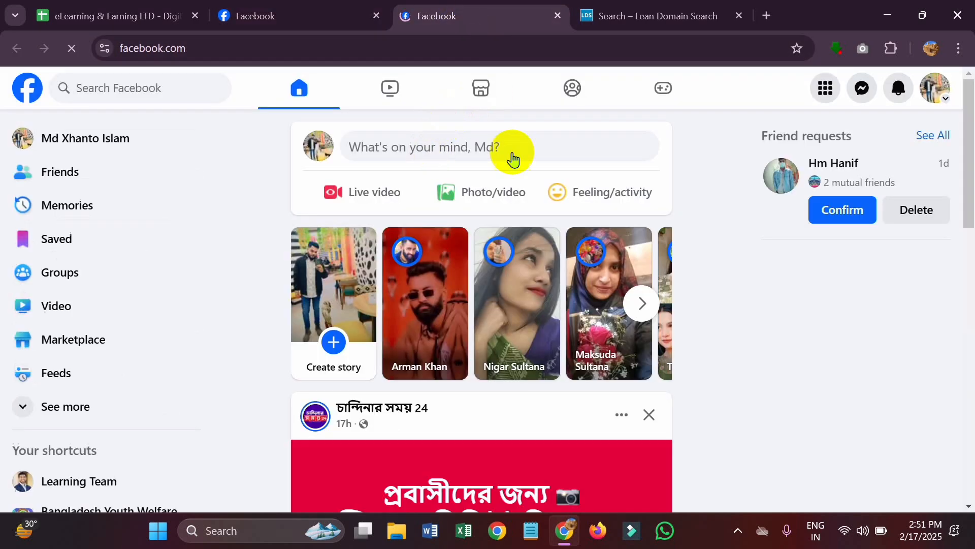
Paste PixelCooking into the Facebook search and run the search
{"action": "left_click", "coordinate": [163, 88]}
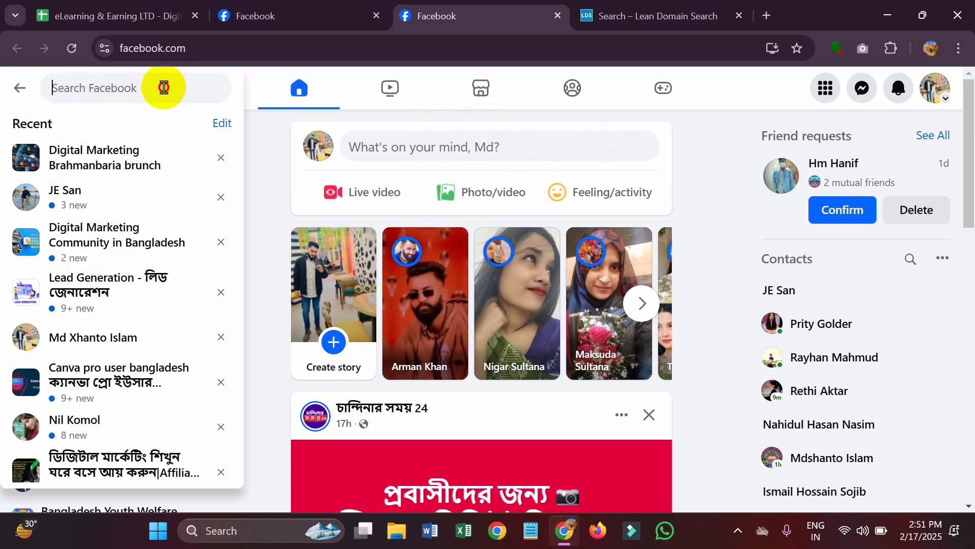
{"action": "key", "text": "ctrl+v"}
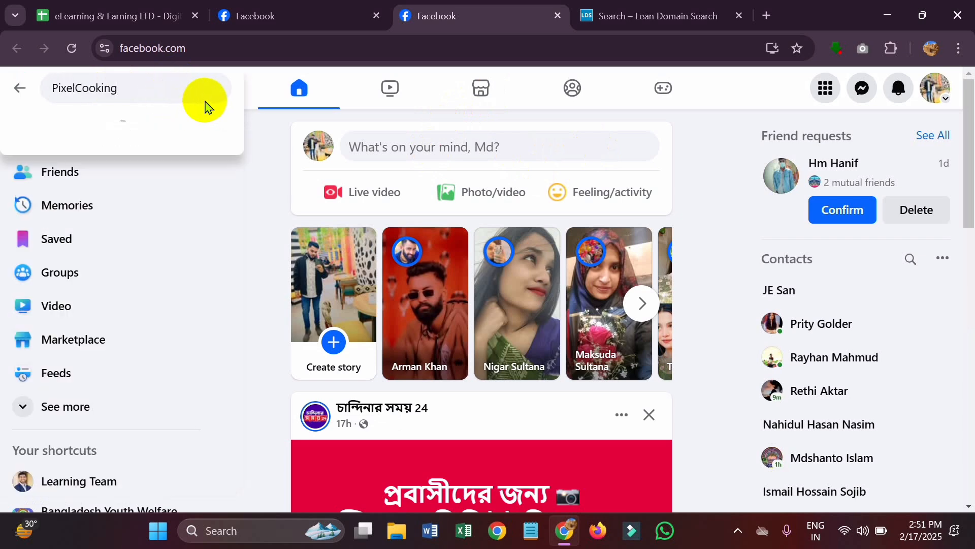
{"action": "key", "text": "Return"}
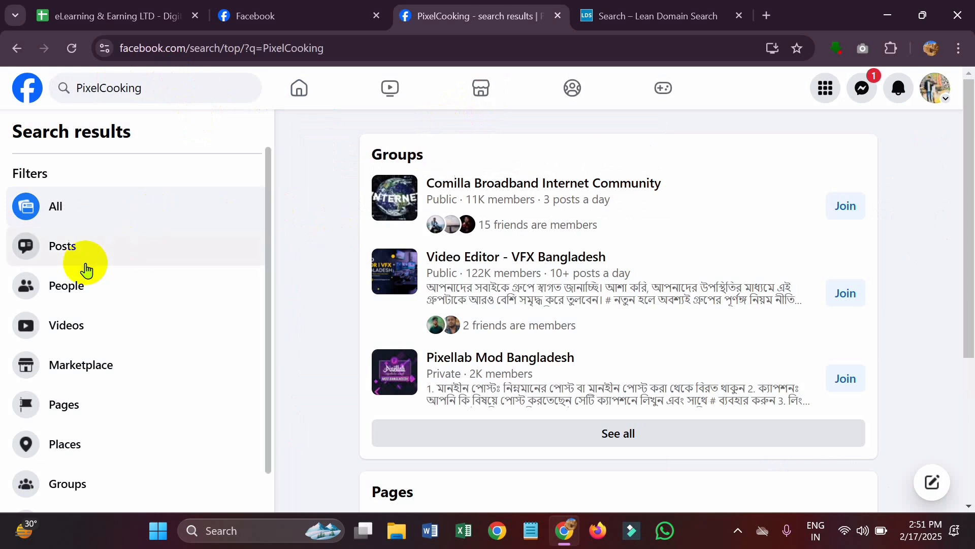
Check the PixelCooking search results filtered by Pages and then by Groups
{"action": "scroll", "coordinate": [73, 326], "scroll_direction": "down", "scroll_amount": 1}
{"action": "left_click", "coordinate": [79, 362]}
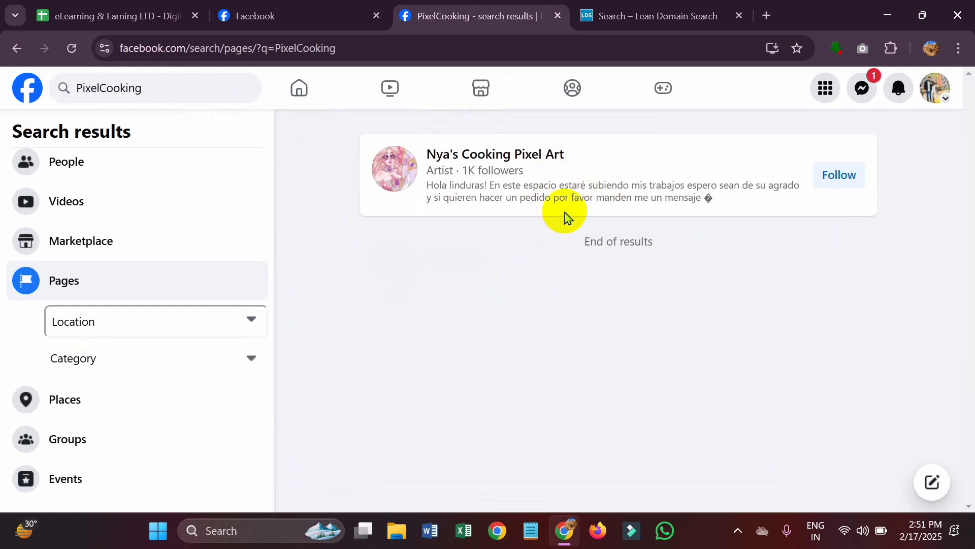
{"action": "left_click", "coordinate": [91, 454]}
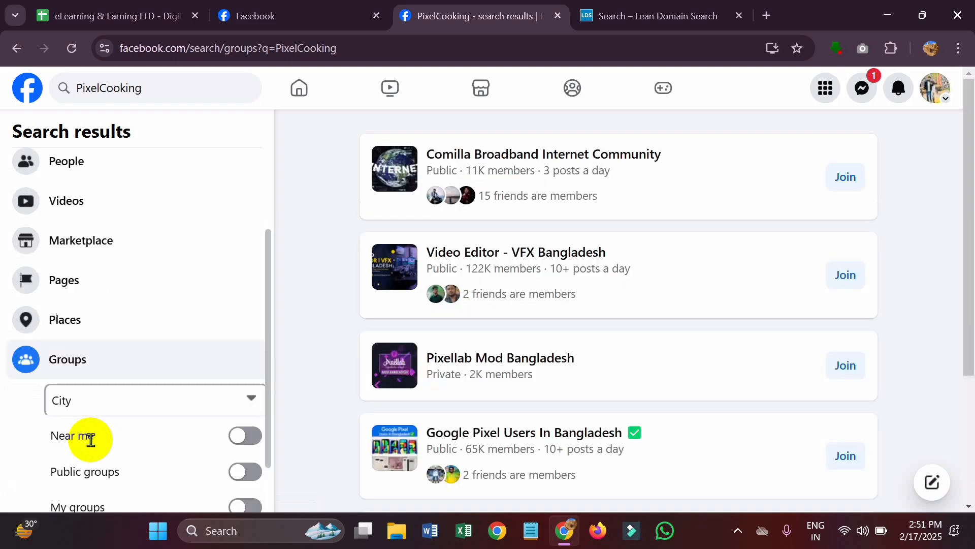
{"action": "scroll", "coordinate": [468, 305], "scroll_direction": "down", "scroll_amount": 6}
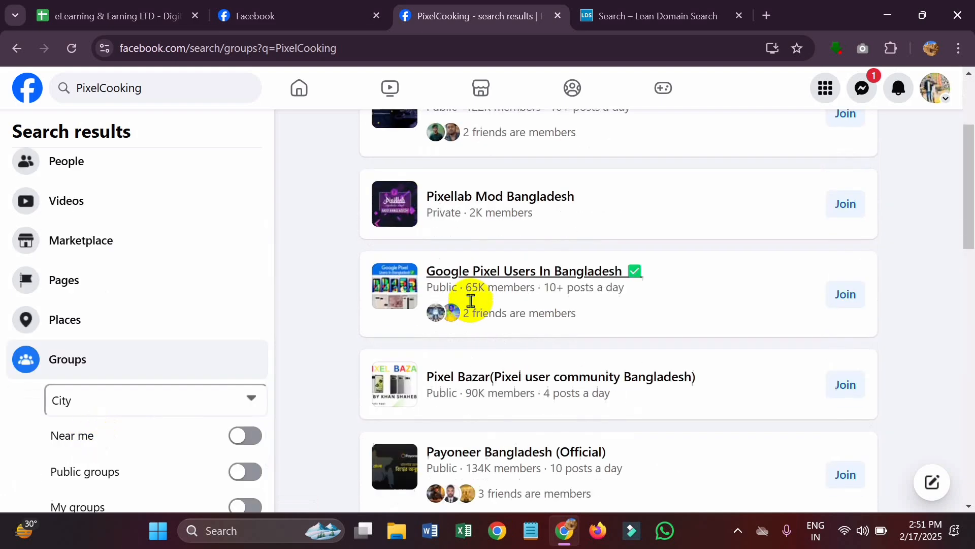
{"action": "scroll", "coordinate": [476, 315], "scroll_direction": "down", "scroll_amount": 6}
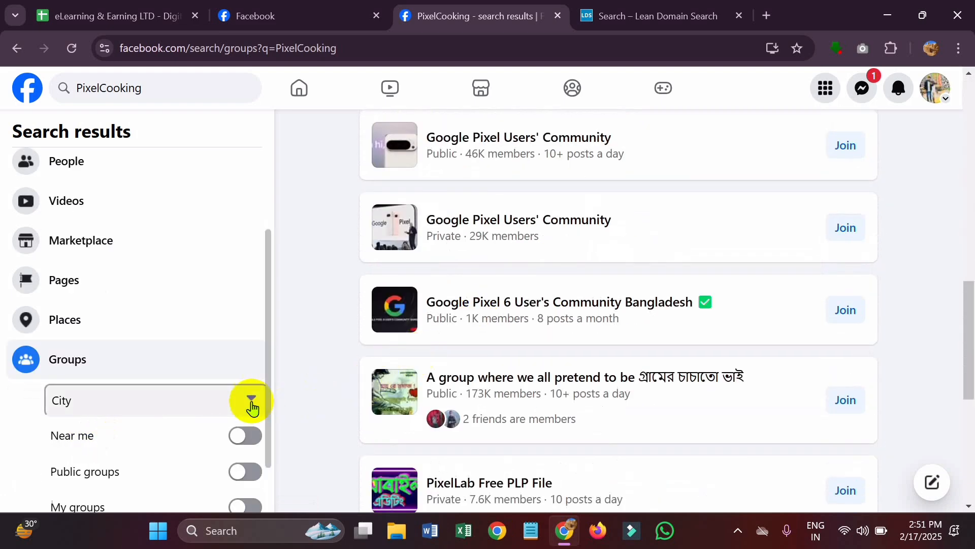
Close the duplicated PixelCooking search tab
{"action": "scroll", "coordinate": [152, 381], "scroll_direction": "down", "scroll_amount": 2}
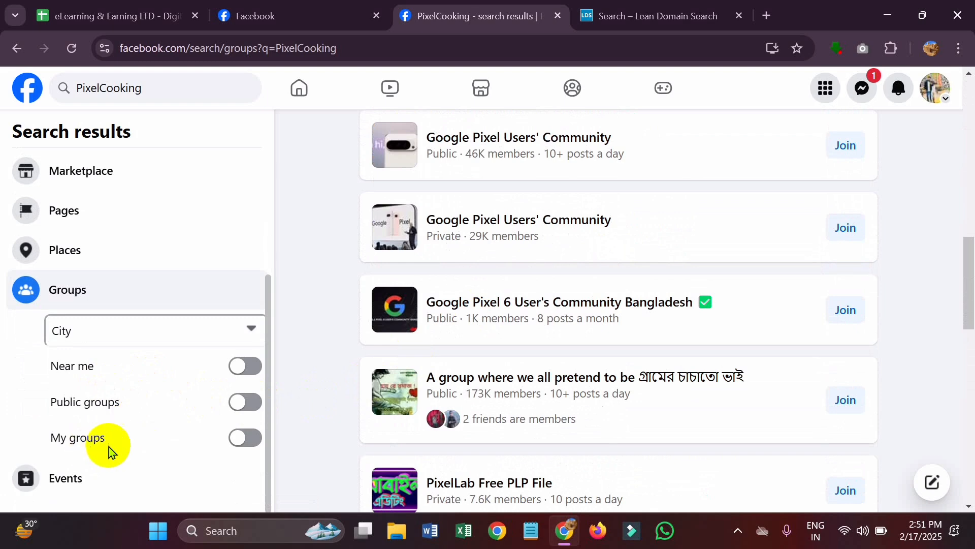
{"action": "scroll", "coordinate": [712, 320], "scroll_direction": "up", "scroll_amount": 5}
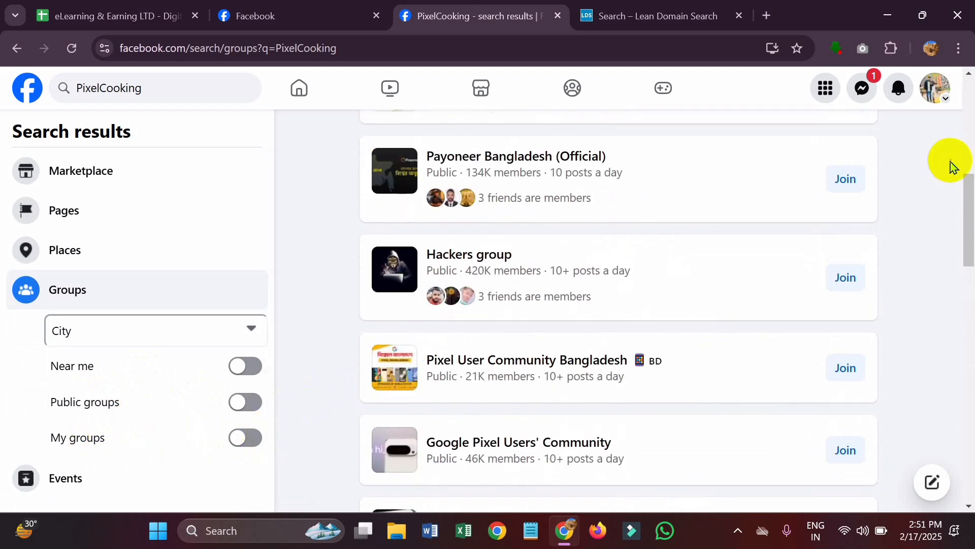
{"action": "left_click", "coordinate": [557, 16]}
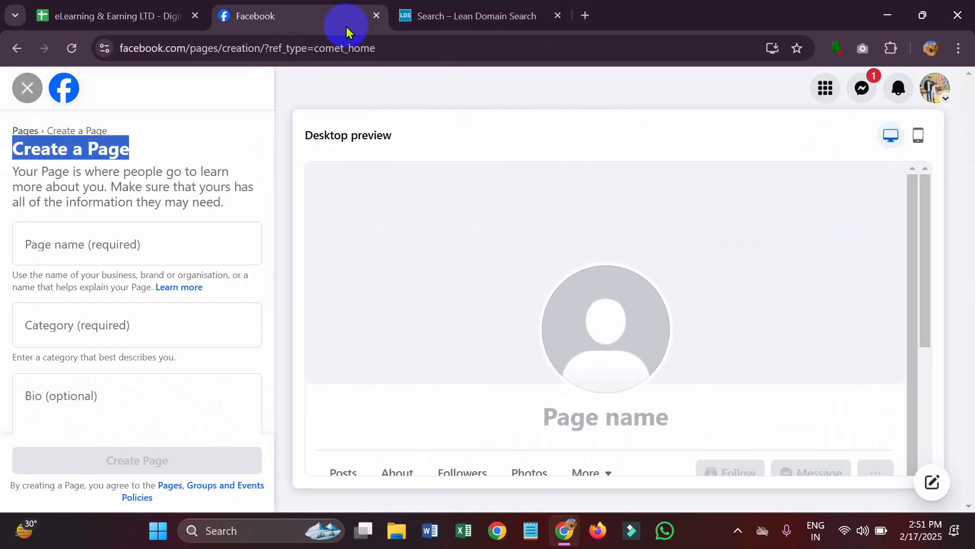
Enter Pixel Cooking as the new page's name
{"action": "left_click", "coordinate": [112, 243]}
{"action": "key", "text": "ctrl+v"}
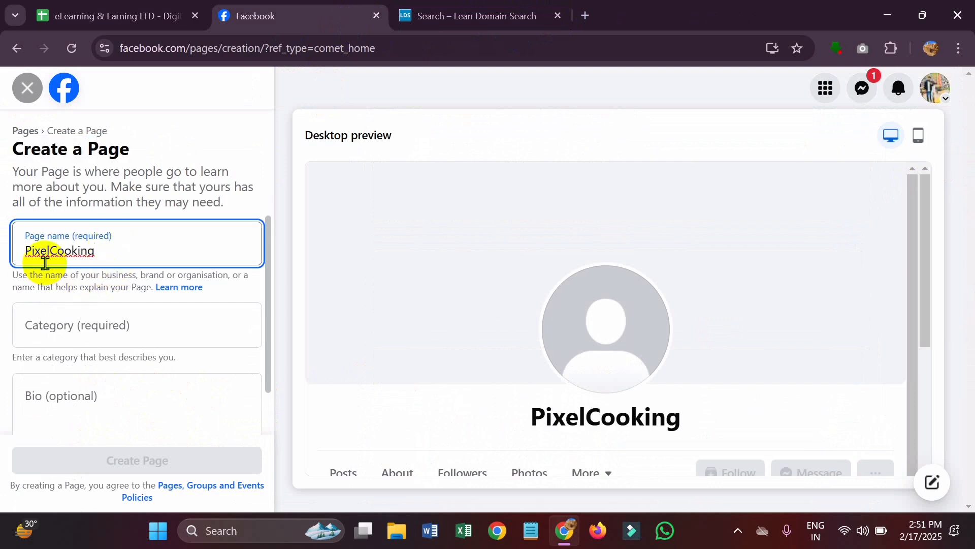
{"action": "left_click", "coordinate": [52, 252]}
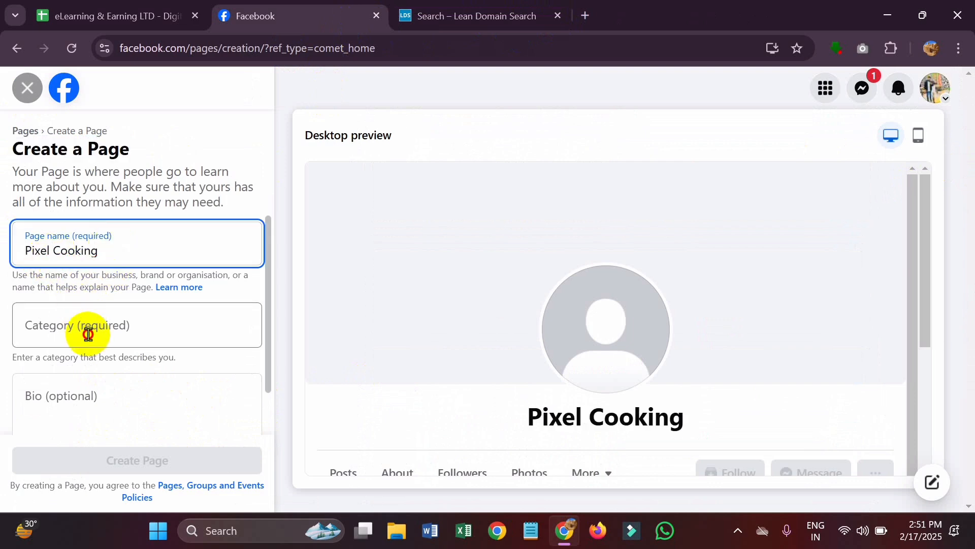
Add Kitchen/cooking as the page category
{"action": "left_click", "coordinate": [86, 329]}
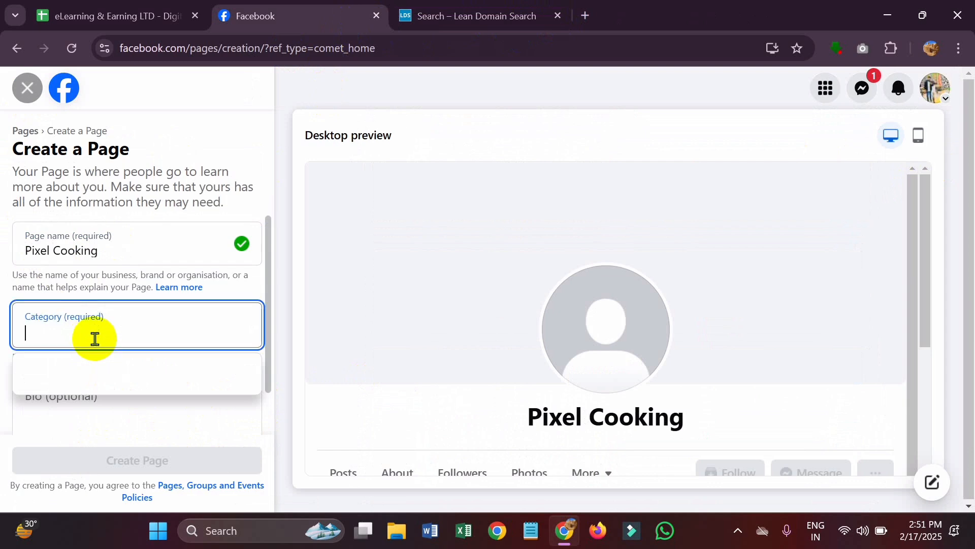
{"action": "type", "text": "coo"}
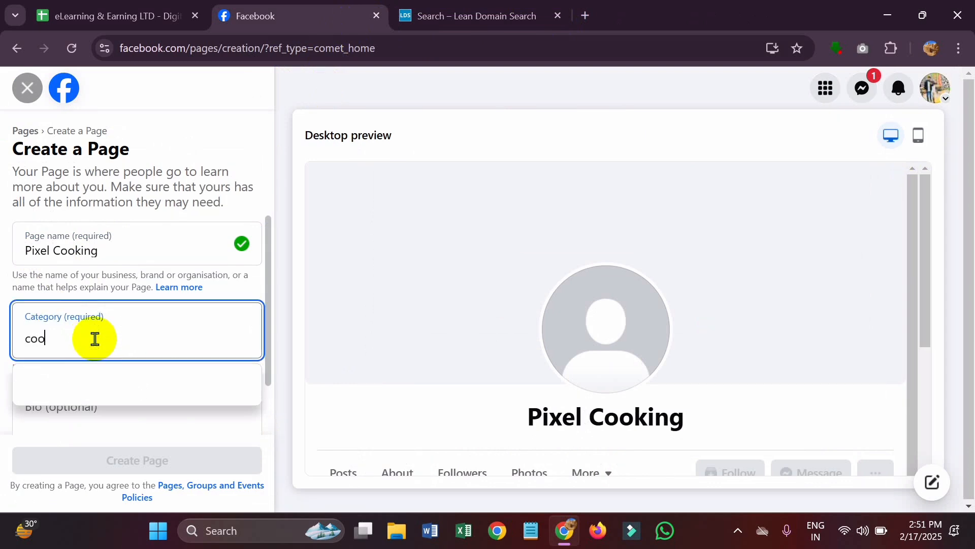
{"action": "type", "text": "i"}
{"action": "key", "text": "BackSpace"}
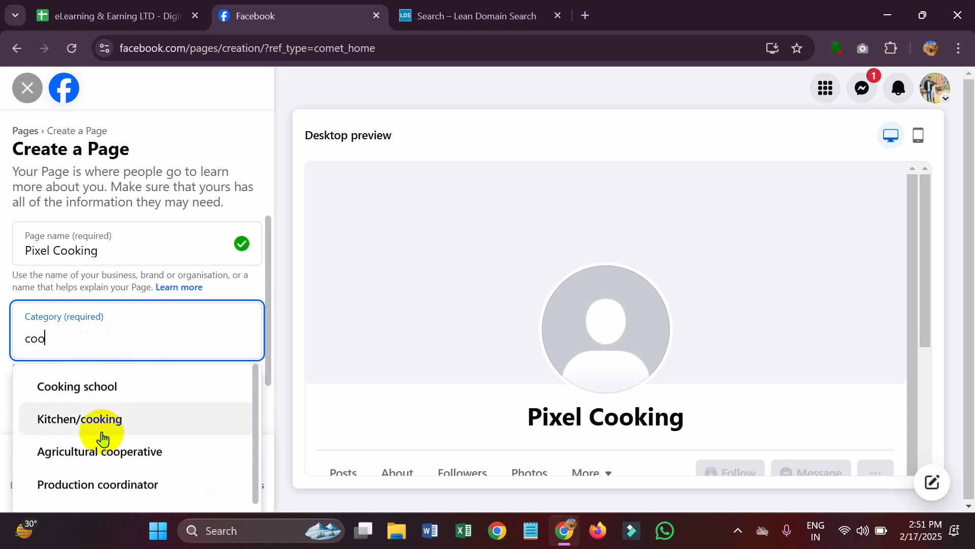
{"action": "left_click", "coordinate": [157, 429]}
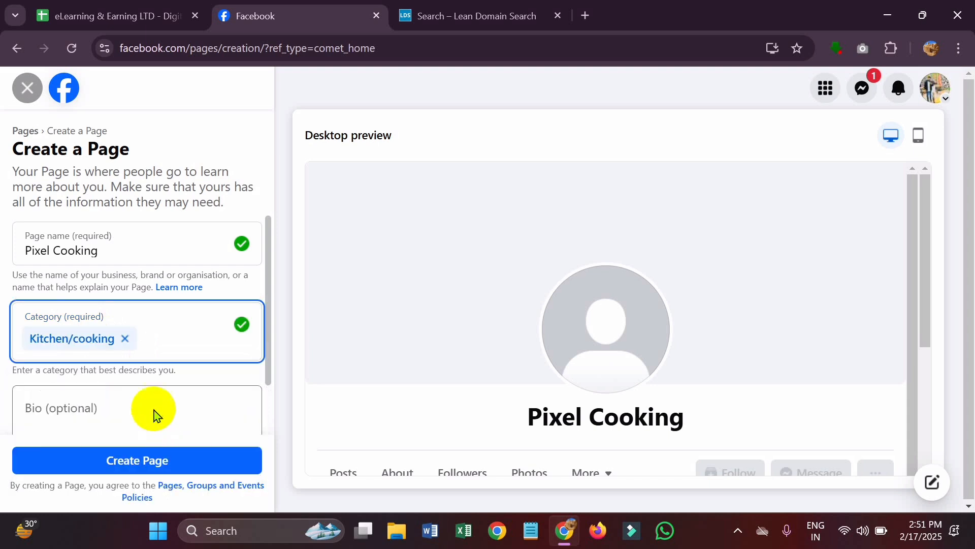
Add Cooking school and Bakery as further page categories
{"action": "type", "text": "coo"}
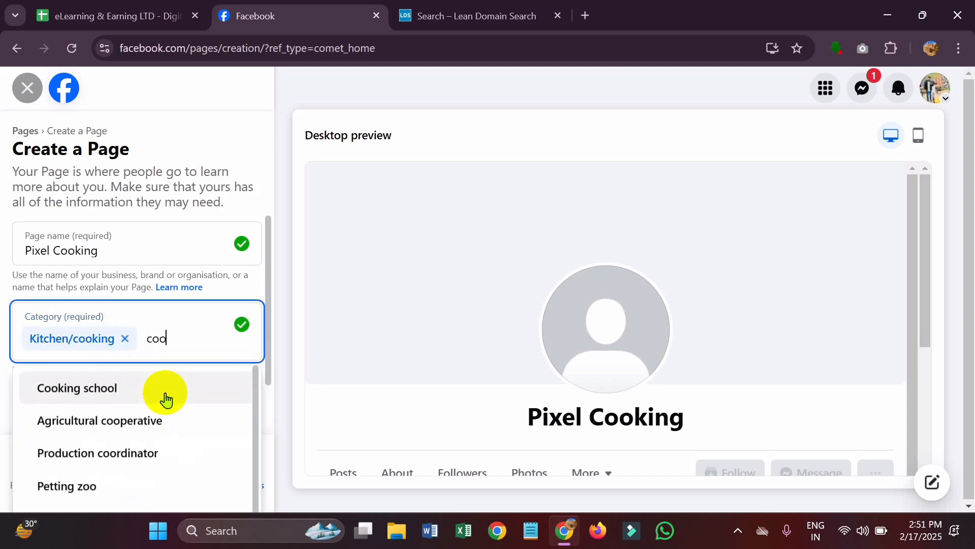
{"action": "left_click", "coordinate": [166, 400]}
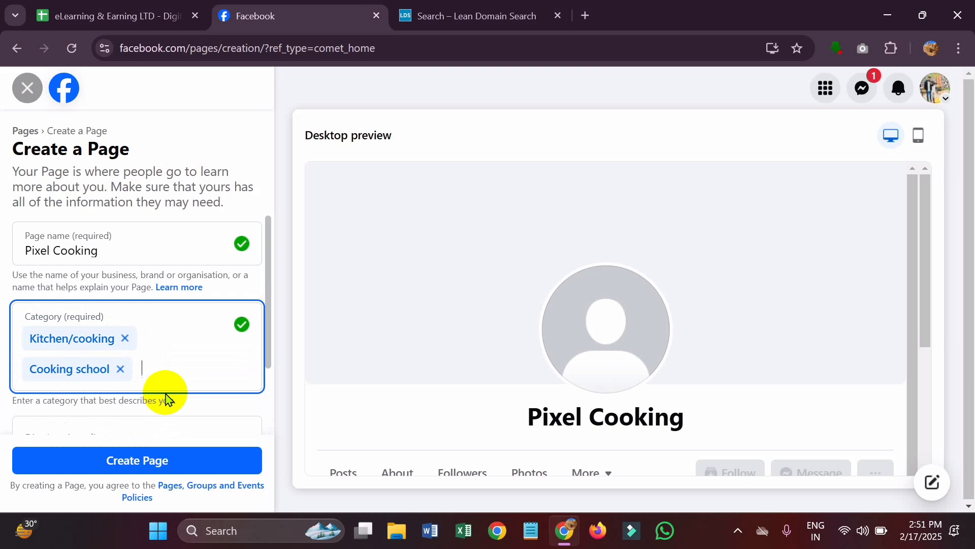
{"action": "type", "text": "coo"}
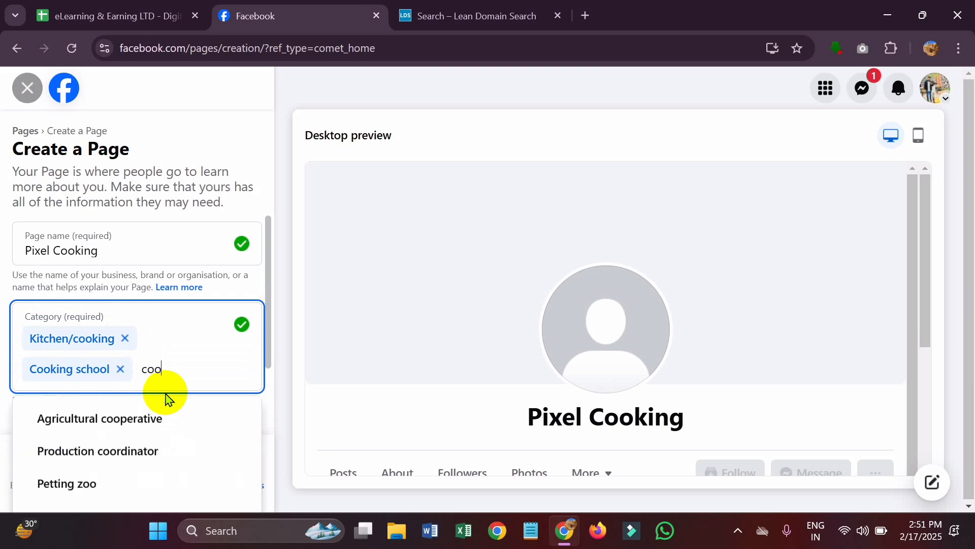
{"action": "type", "text": "ki"}
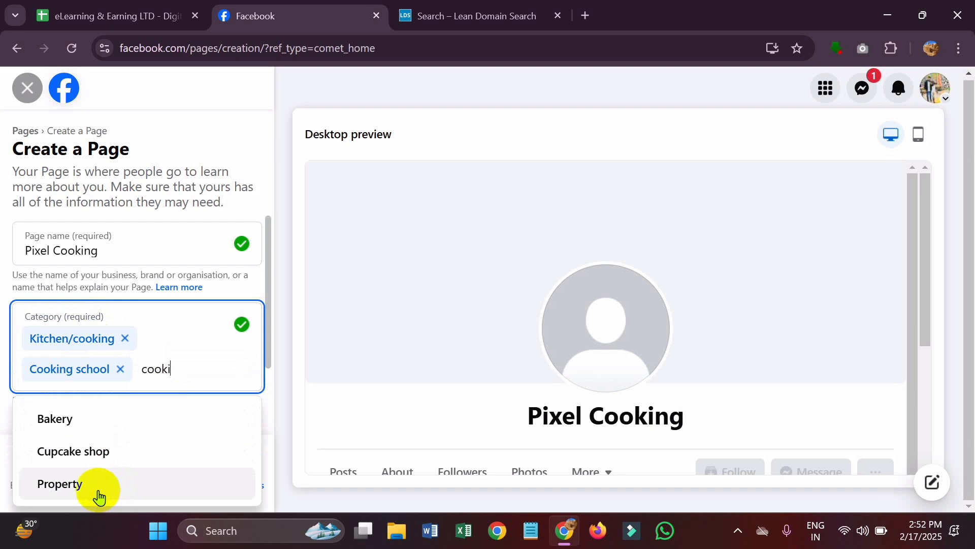
{"action": "left_click", "coordinate": [102, 424]}
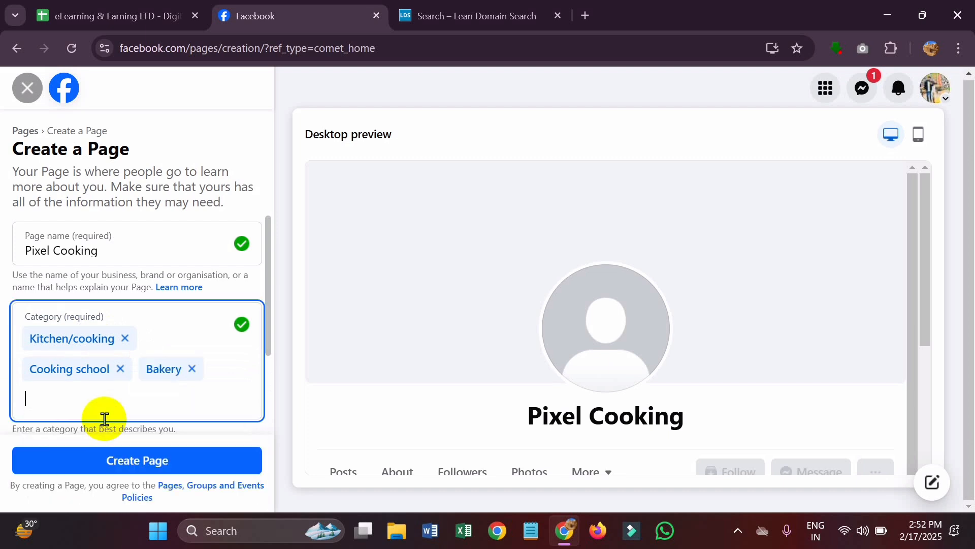
Open a new tab and search Google for Cooking
{"action": "scroll", "coordinate": [160, 413], "scroll_direction": "down", "scroll_amount": 3}
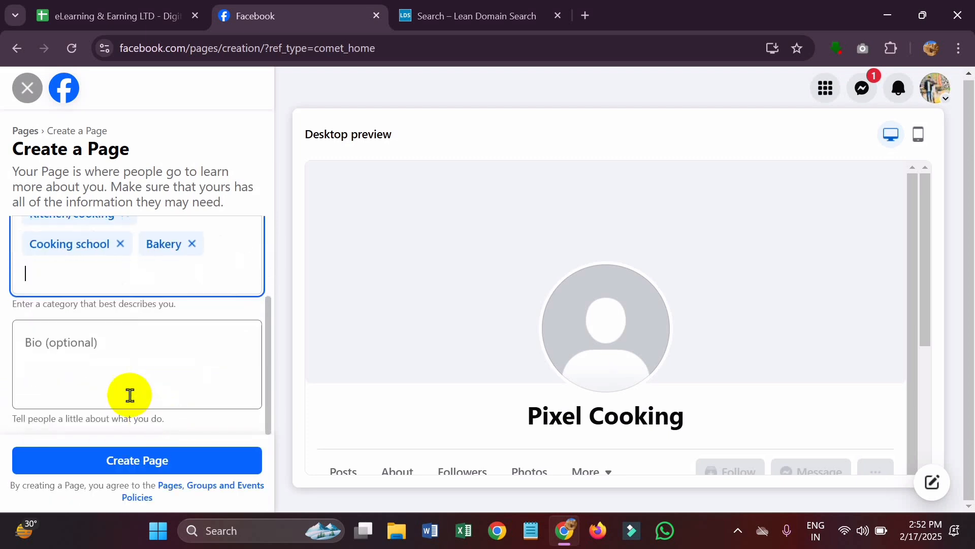
{"action": "left_click", "coordinate": [122, 343]}
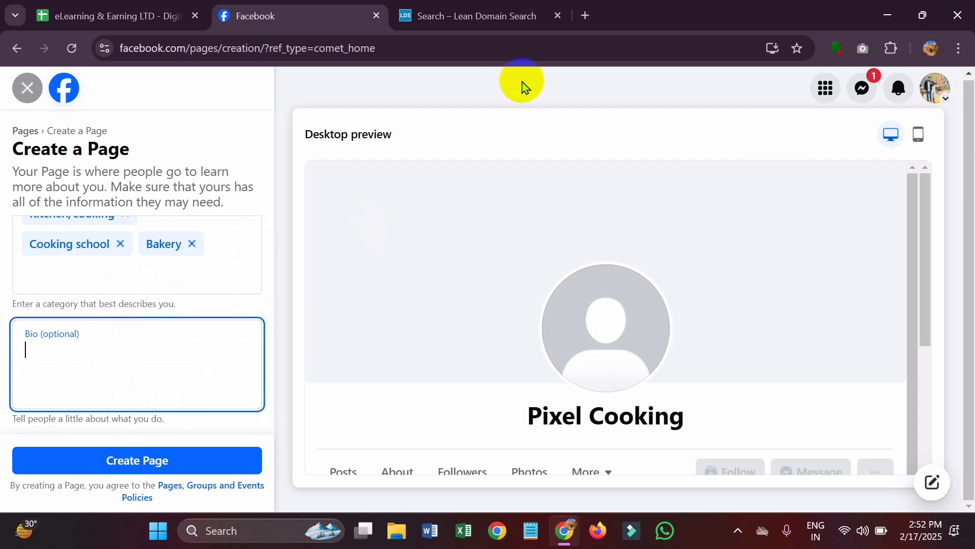
{"action": "left_click", "coordinate": [585, 15]}
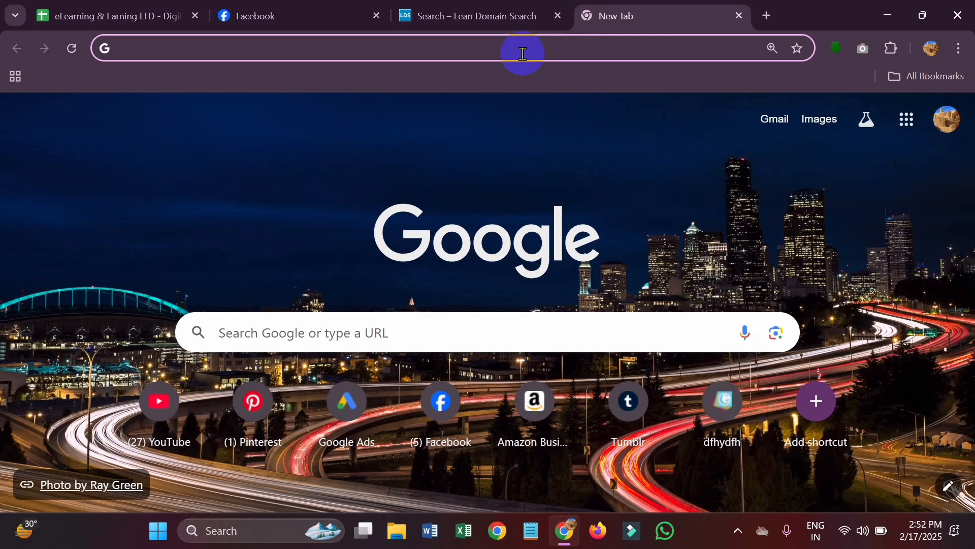
{"action": "left_click", "coordinate": [523, 53]}
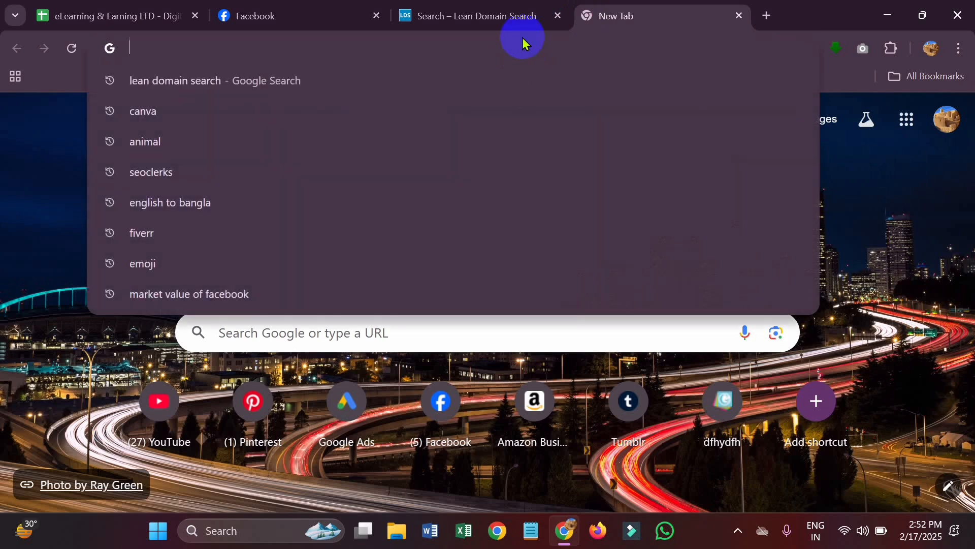
{"action": "type", "text": "PixelCooking"}
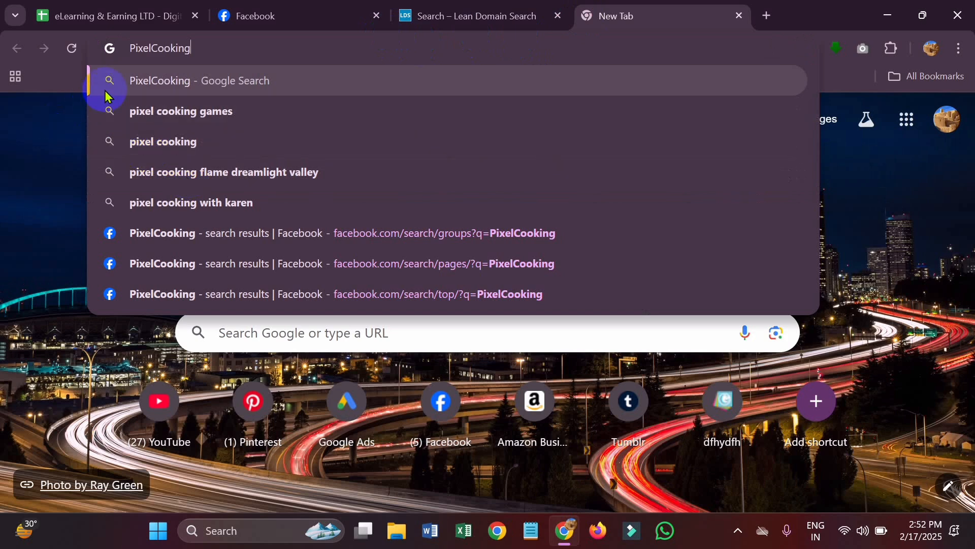
{"action": "left_click_drag", "start_coordinate": [152, 45], "coordinate": [119, 56]}
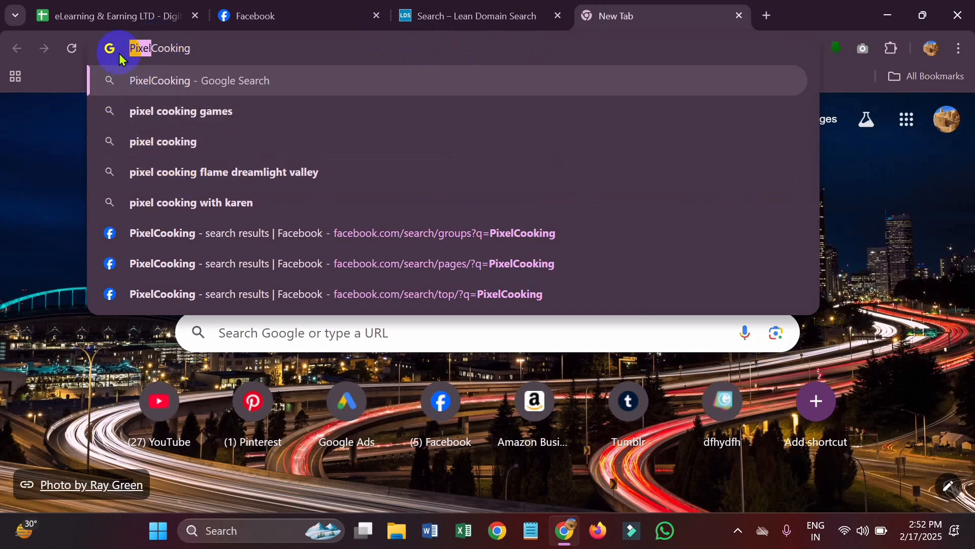
{"action": "key", "text": "BackSpace"}
{"action": "key", "text": "Return"}
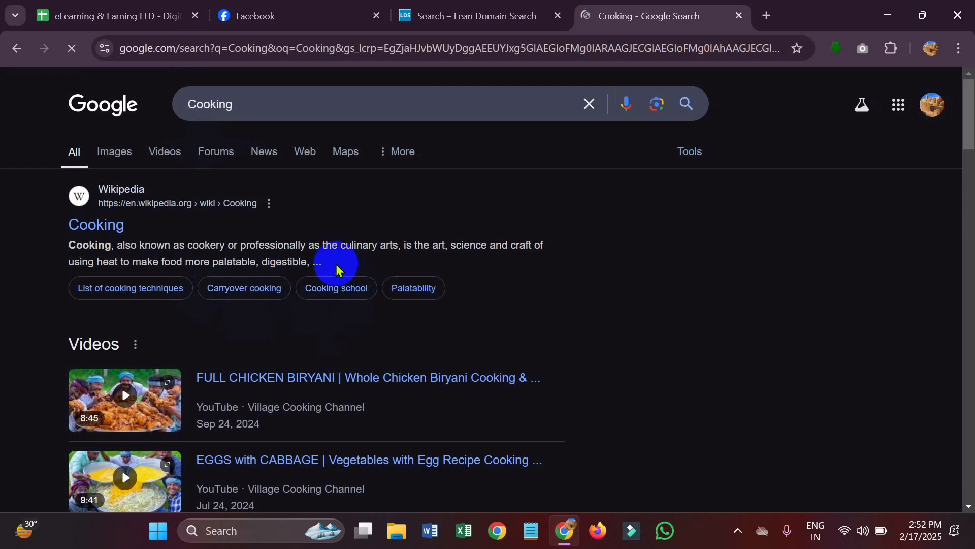
Open the Wikipedia Cooking article and select its opening paragraph
{"action": "scroll", "coordinate": [199, 300], "scroll_direction": "down", "scroll_amount": 4}
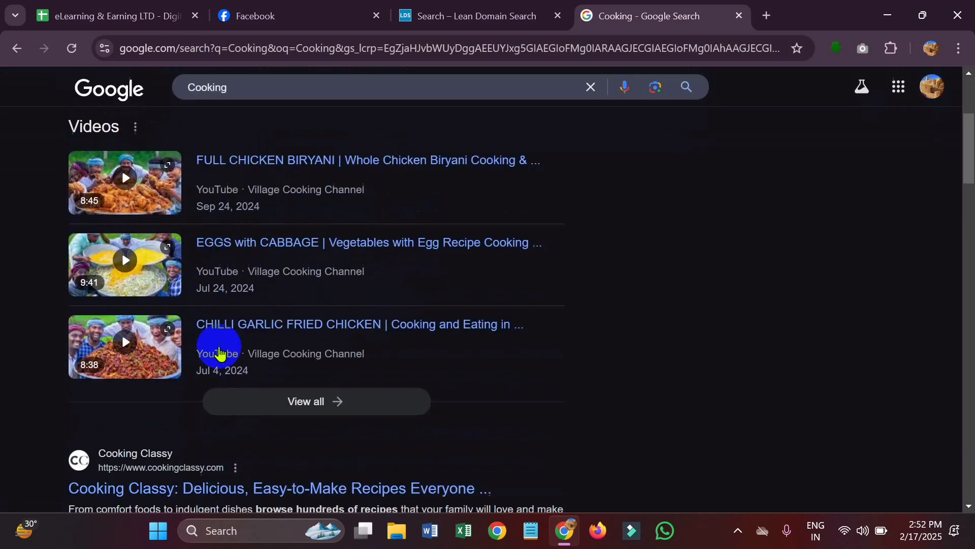
{"action": "scroll", "coordinate": [217, 348], "scroll_direction": "up", "scroll_amount": 4}
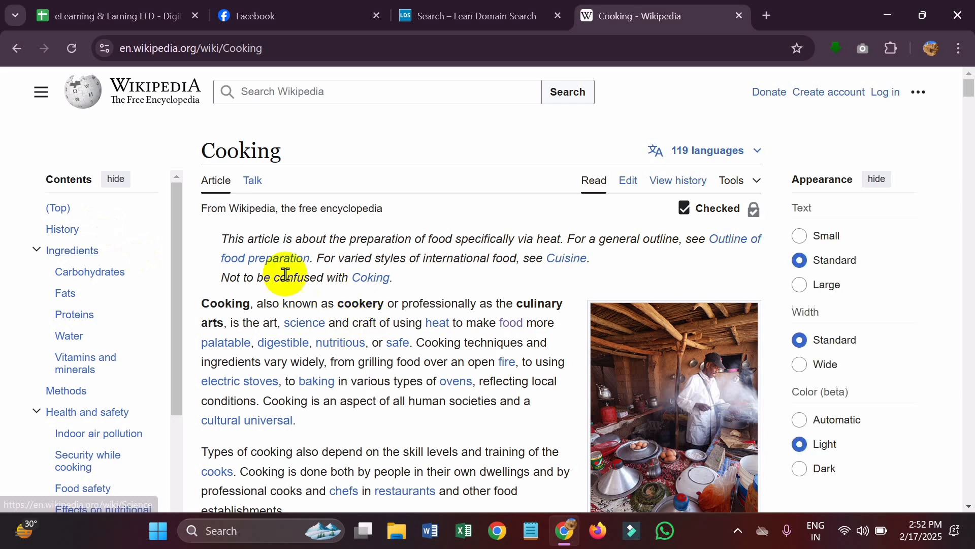
{"action": "scroll", "coordinate": [244, 275], "scroll_direction": "down", "scroll_amount": 1}
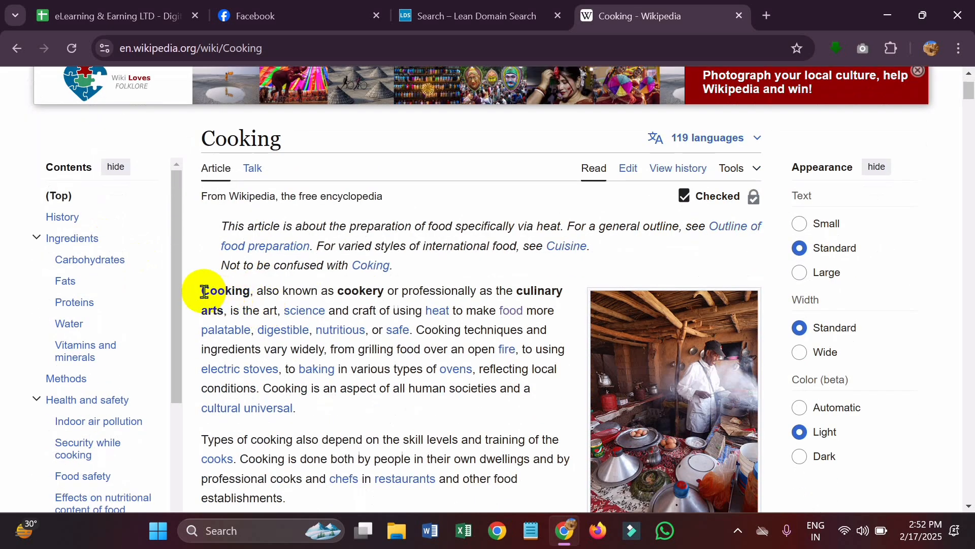
{"action": "left_click_drag", "start_coordinate": [204, 291], "coordinate": [360, 416]}
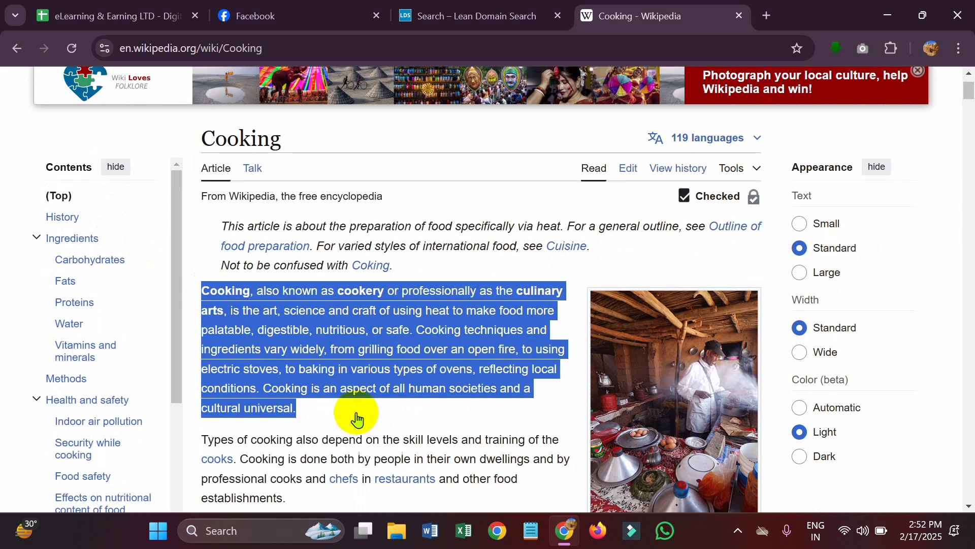
Paste the paragraph into the page bio and trim it to end at "vary widely."
{"action": "left_click", "coordinate": [258, 23]}
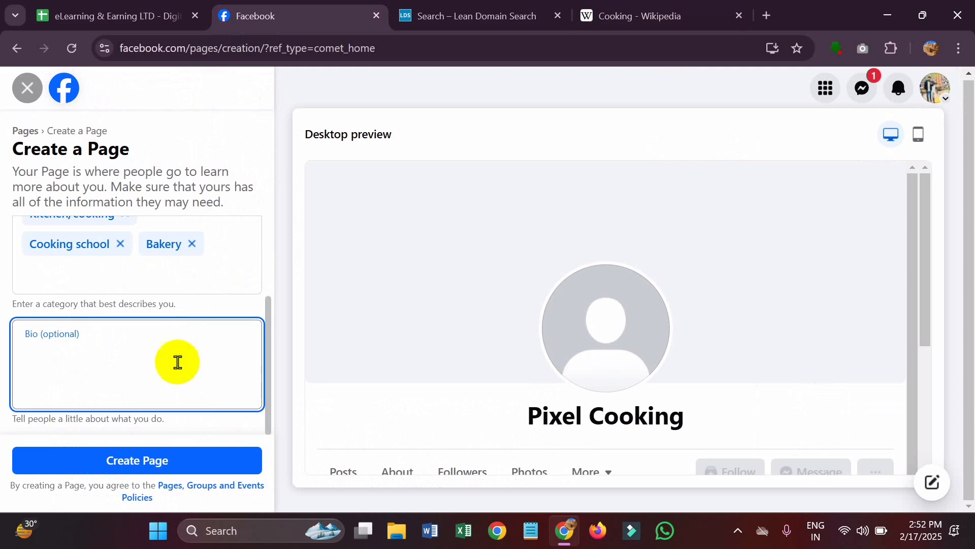
{"action": "type", "text": "Cooking, also known as cookery or professionally as the culinary arts, is the art, science and craft of using heat to make food more palatable, digestible, nutritious, or safe. Cooking techniques and ingredients vary widely, from grilling food over an ope"}
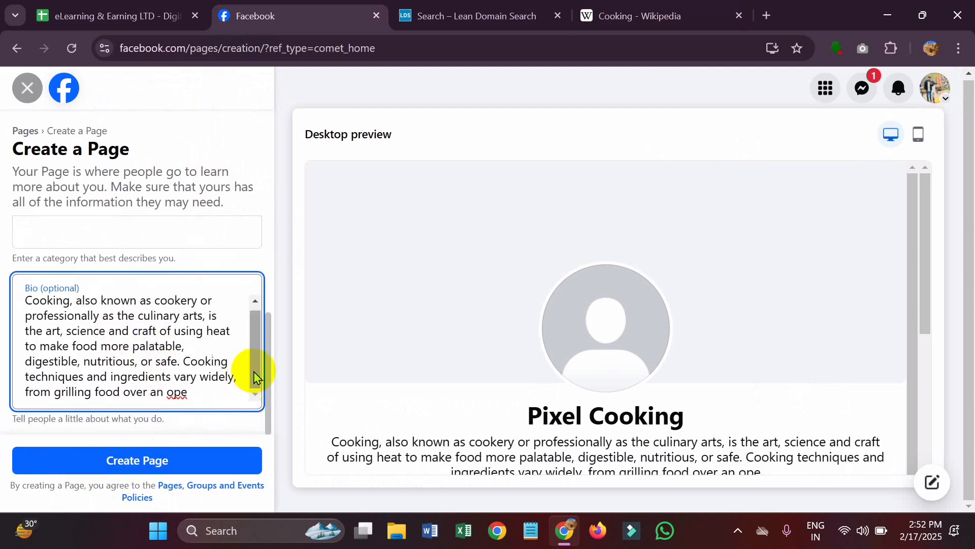
{"action": "left_click_drag", "start_coordinate": [236, 380], "coordinate": [240, 386]}
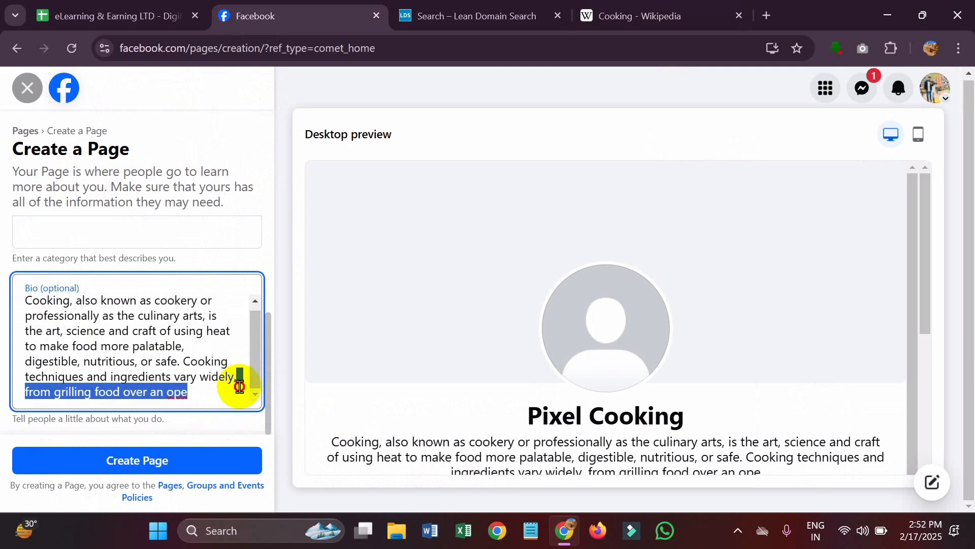
{"action": "key", "text": "BackSpace"}
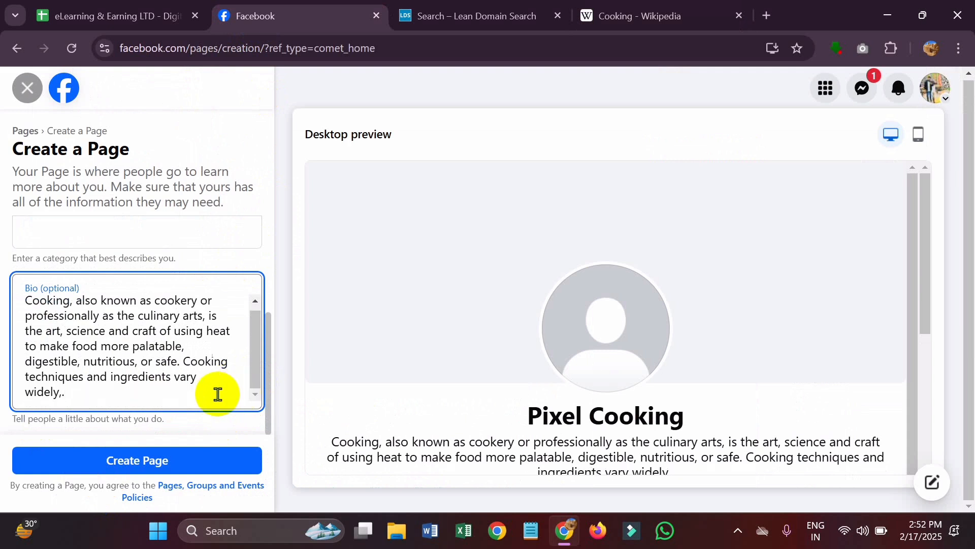
{"action": "key", "text": "BackSpace"}
{"action": "type", "text": "."}
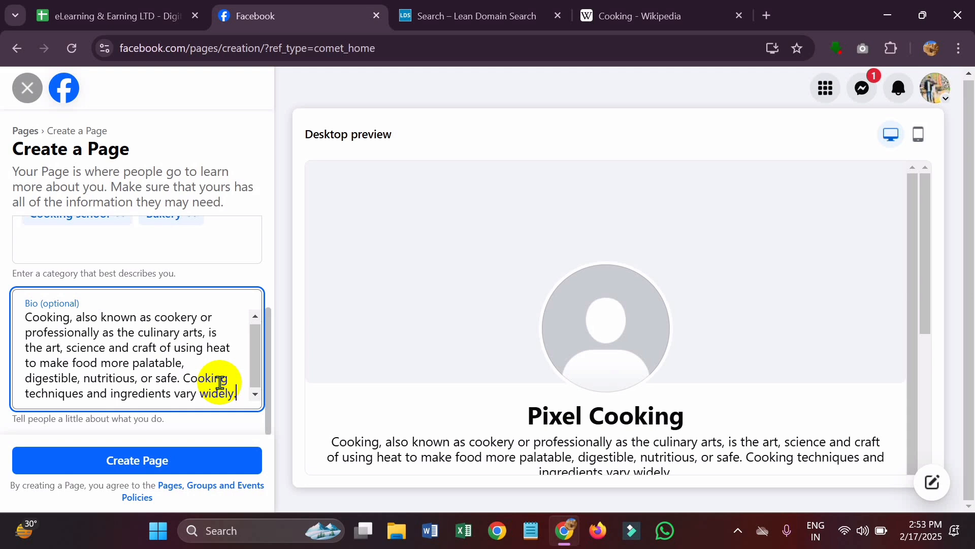
{"action": "left_click", "coordinate": [138, 460]}
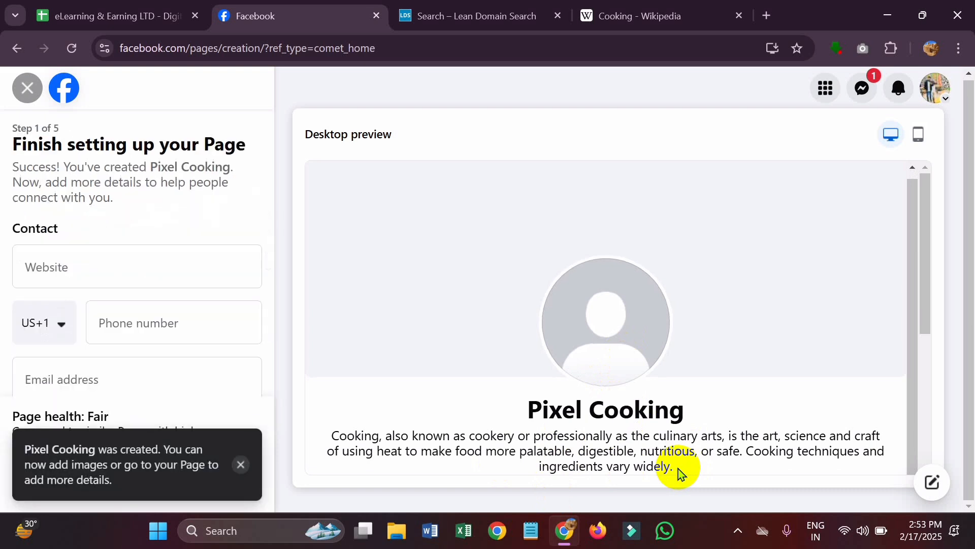
{"action": "left_click", "coordinate": [109, 267]}
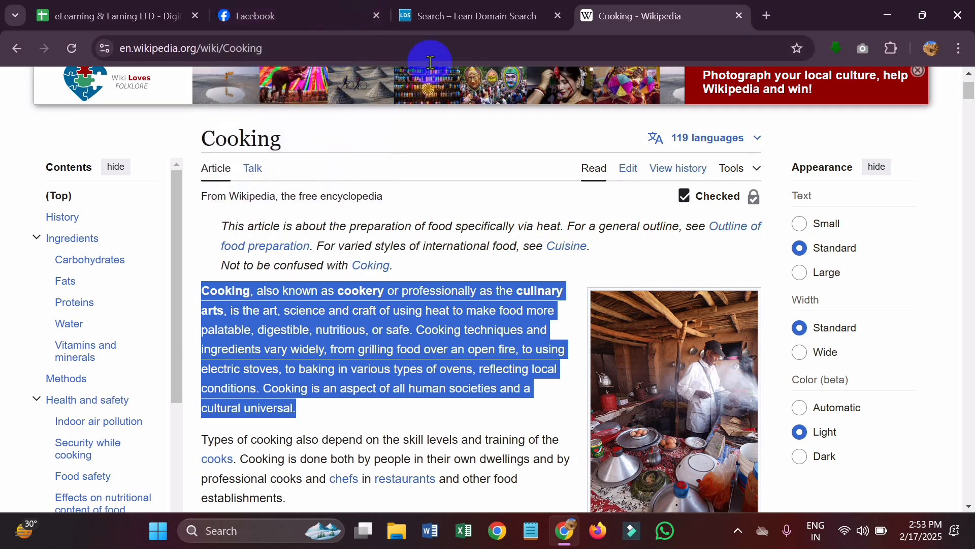
{"action": "left_click", "coordinate": [475, 15]}
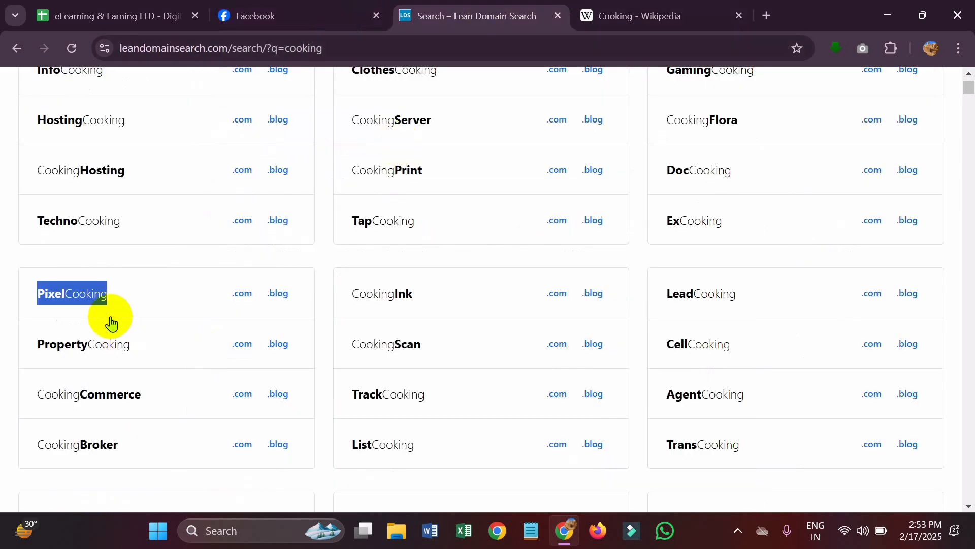
{"action": "left_click", "coordinate": [256, 22]}
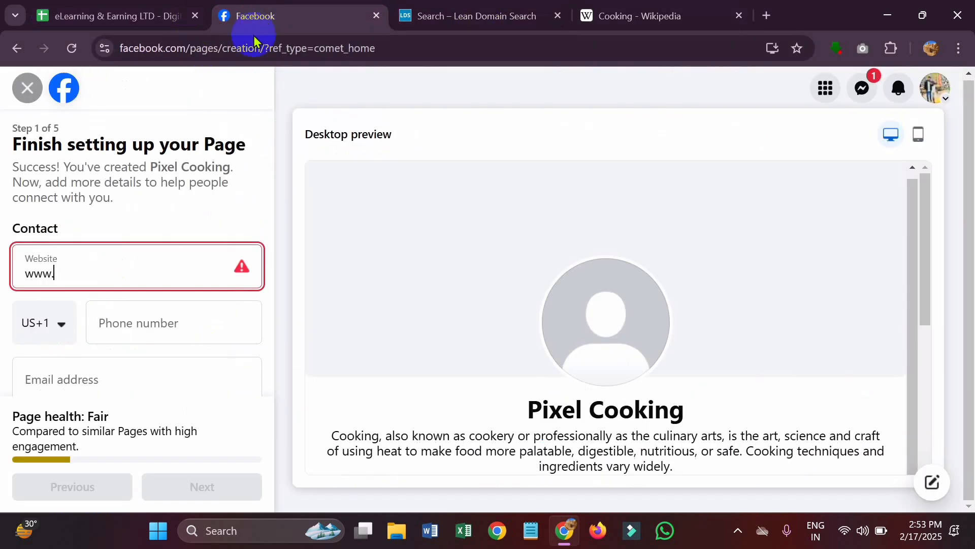
{"action": "left_click", "coordinate": [62, 275]}
{"action": "type", "text": "PixelCooking"}
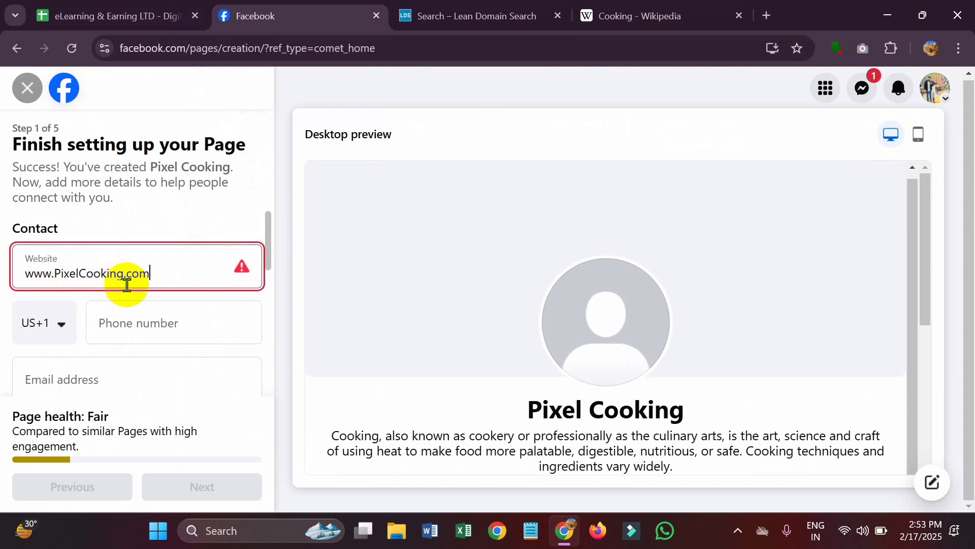
{"action": "left_click", "coordinate": [216, 217]}
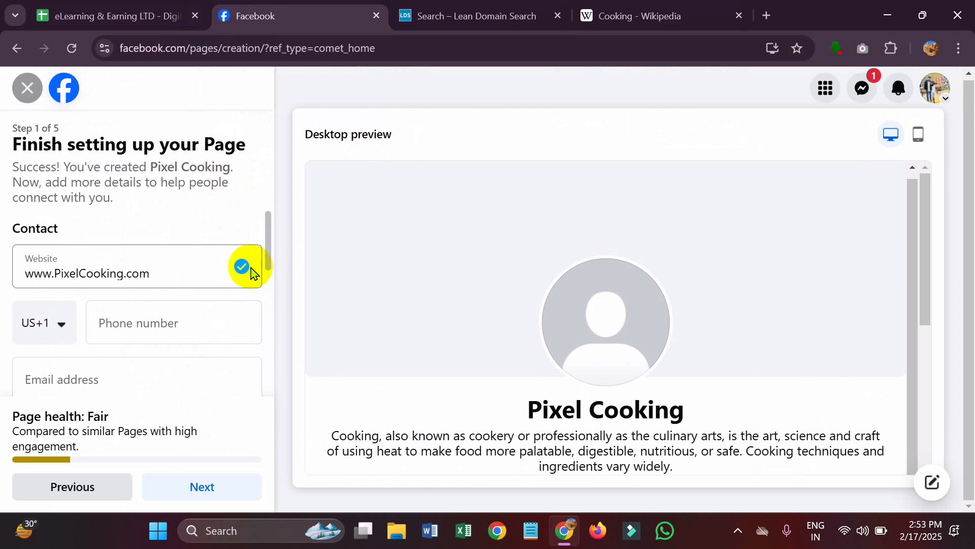
{"action": "left_click", "coordinate": [177, 270]}
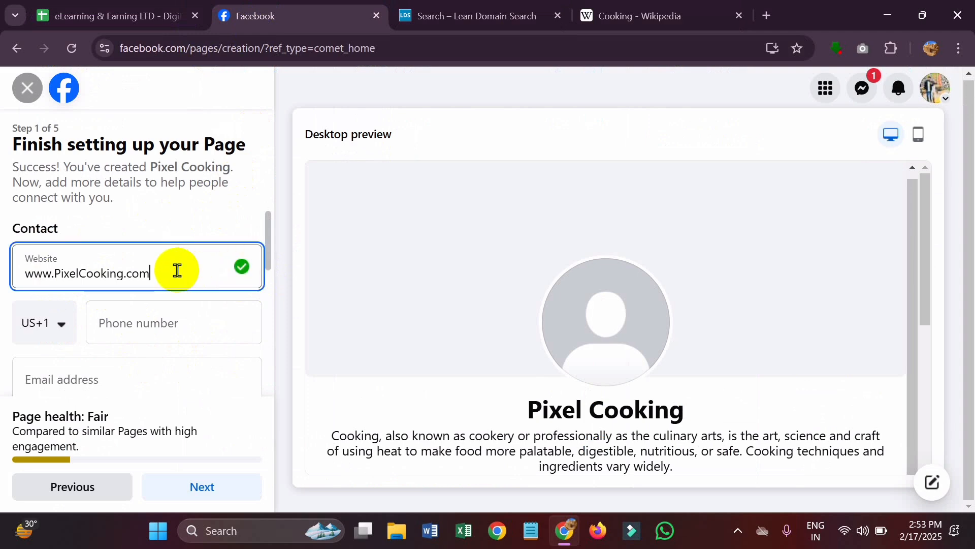
{"action": "key", "text": "BackSpace"}
{"action": "left_click", "coordinate": [237, 228]}
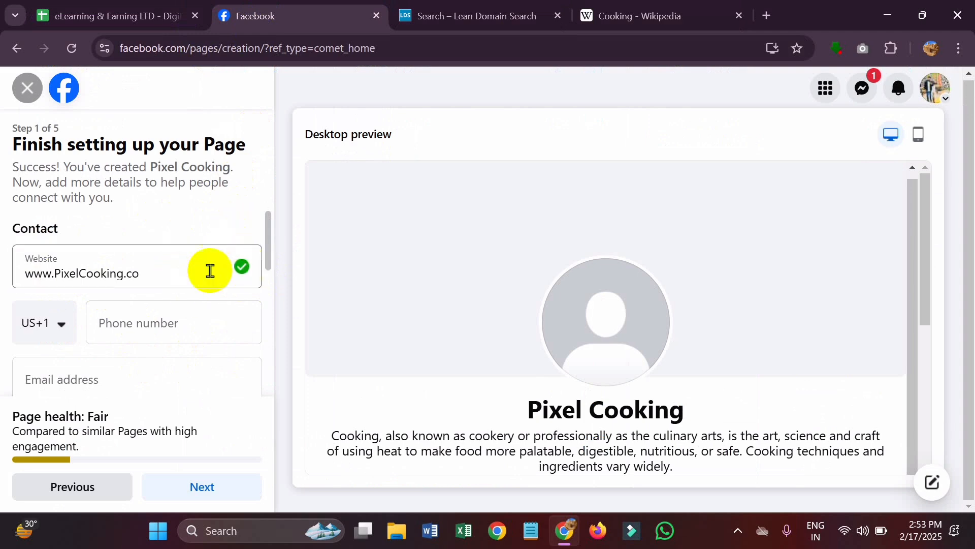
{"action": "left_click", "coordinate": [156, 273]}
{"action": "key", "text": "BackSpace"}
{"action": "key", "text": "BackSpace"}
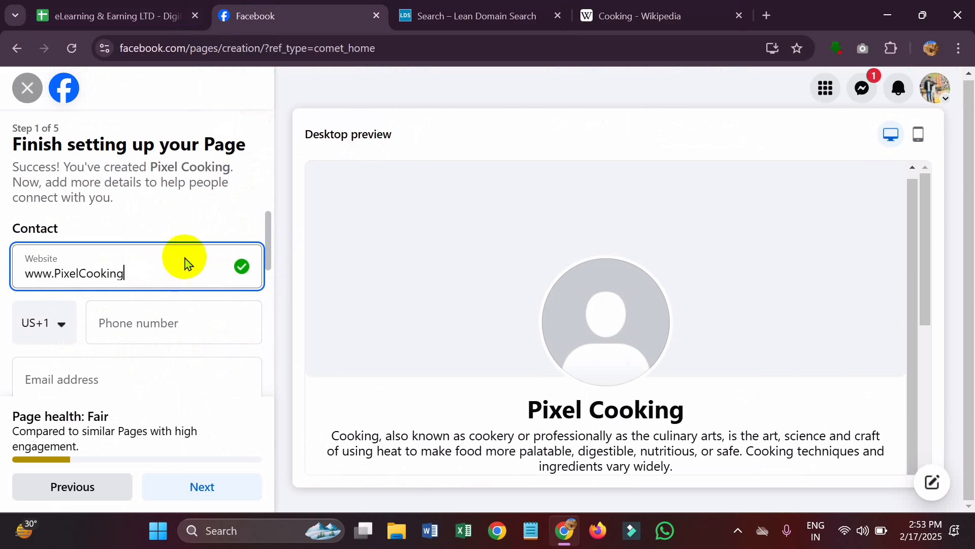
{"action": "left_click", "coordinate": [229, 212]}
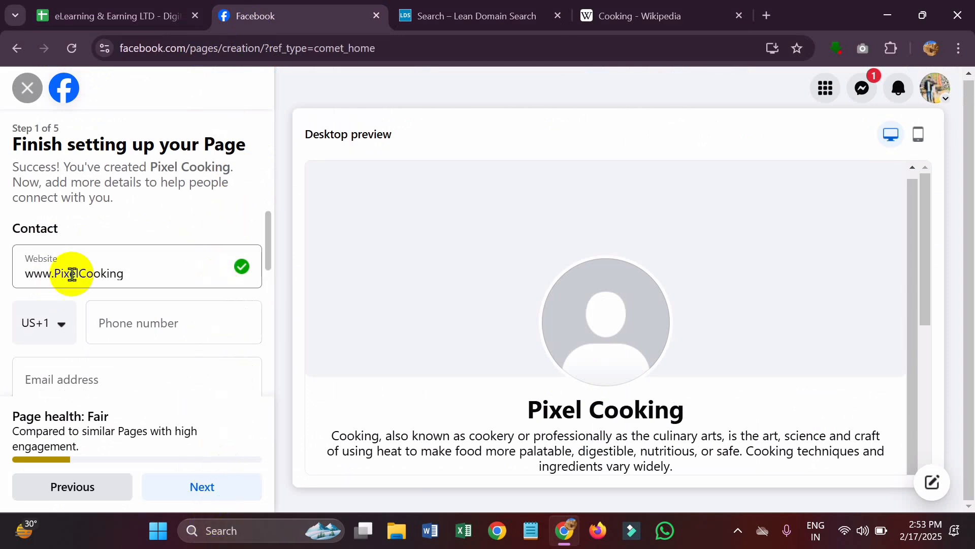
{"action": "left_click_drag", "start_coordinate": [58, 274], "coordinate": [136, 274]}
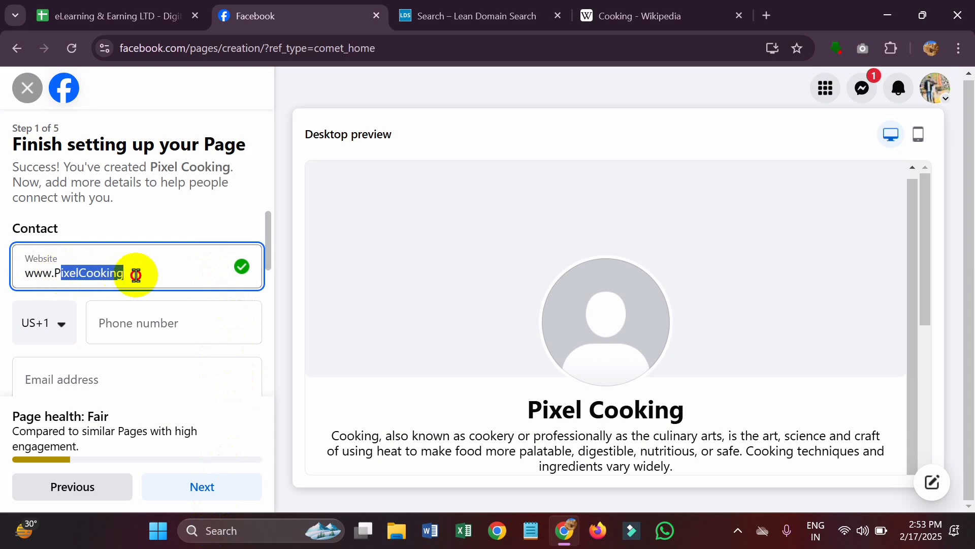
{"action": "key", "text": "BackSpace"}
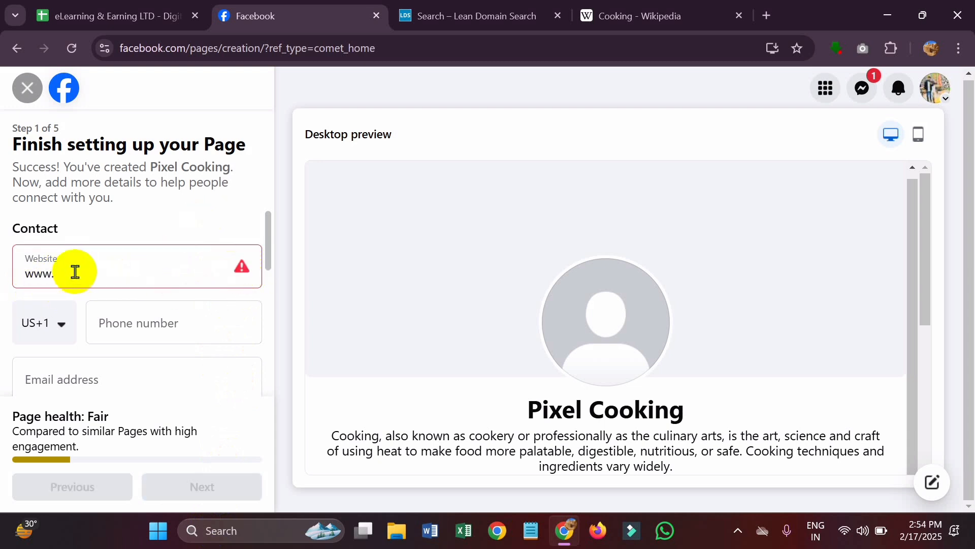
{"action": "key", "text": "ctrl+z"}
{"action": "key", "text": "ctrl+z"}
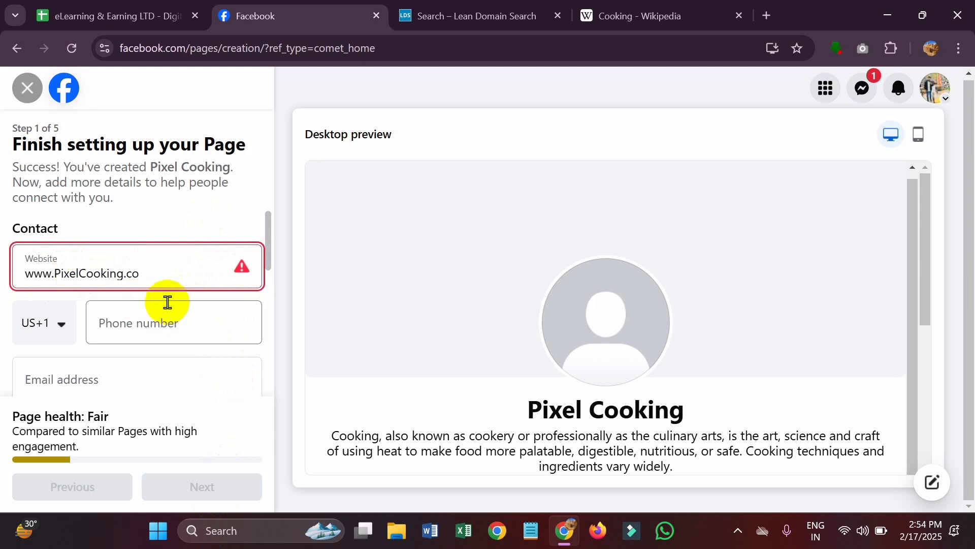
Set the phone country code to Bangladesh +880 and autofill the phone number from a saved contact entry
{"action": "left_click", "coordinate": [51, 323]}
{"action": "scroll", "coordinate": [83, 255], "scroll_direction": "down", "scroll_amount": 5}
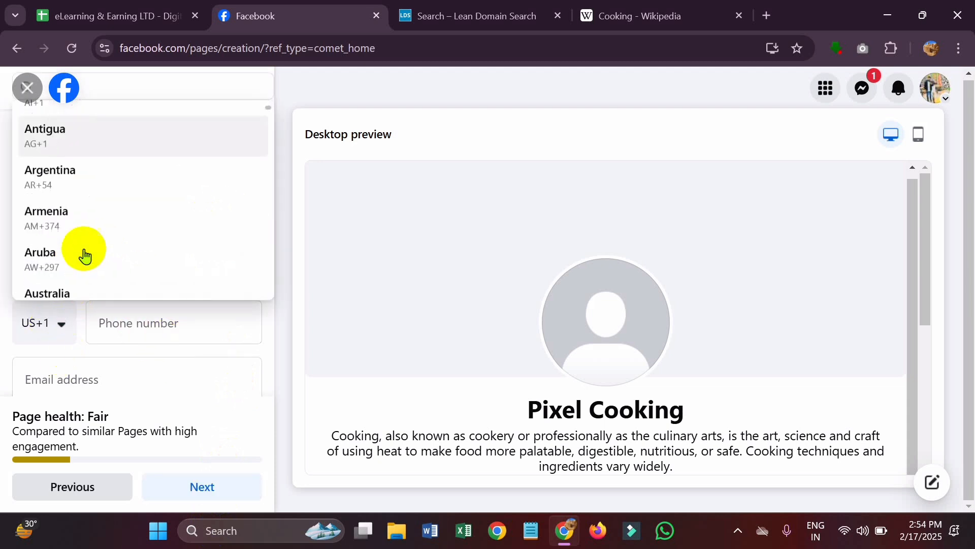
{"action": "scroll", "coordinate": [84, 251], "scroll_direction": "down", "scroll_amount": 3}
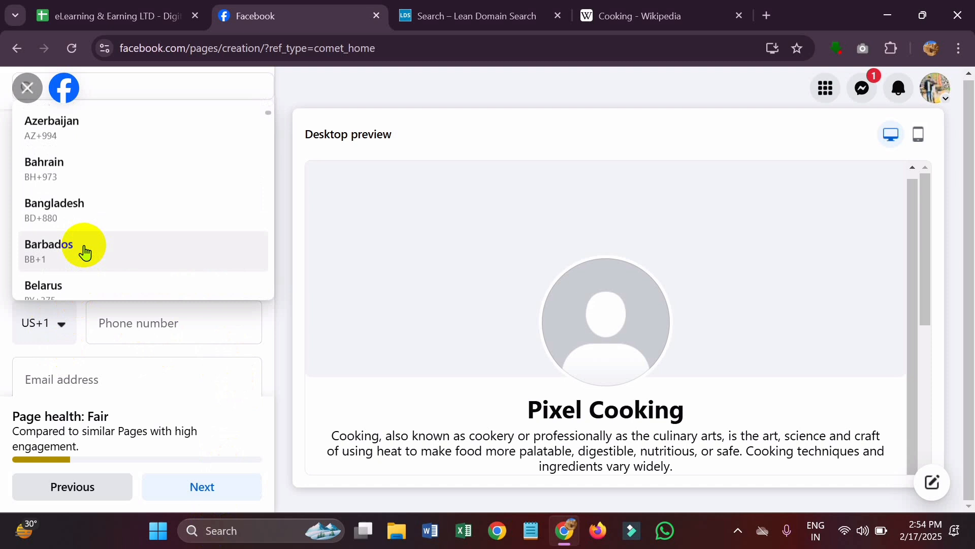
{"action": "left_click", "coordinate": [82, 206]}
{"action": "left_click", "coordinate": [157, 326]}
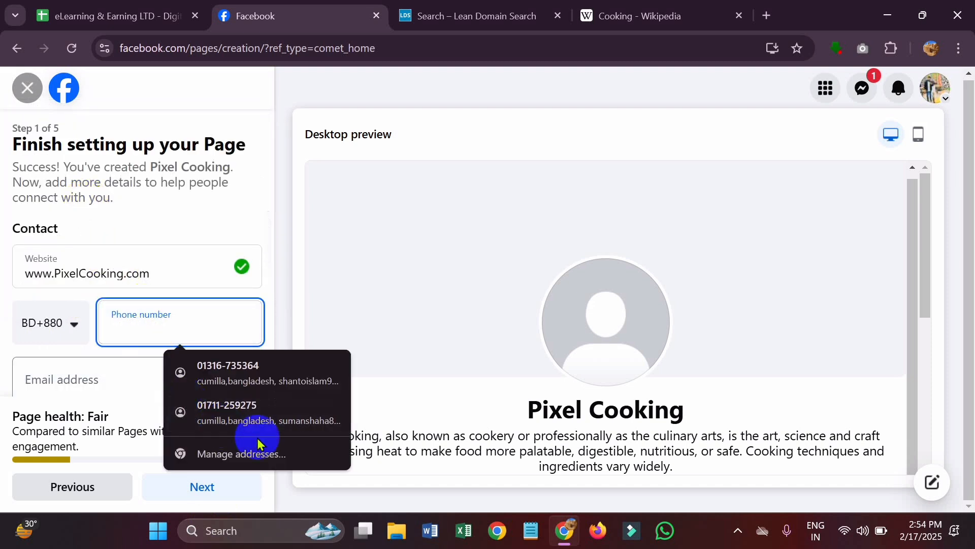
{"action": "left_click", "coordinate": [243, 407]}
Replace the first word of the address with Brahmanbaria
{"action": "scroll", "coordinate": [179, 351], "scroll_direction": "down", "scroll_amount": 1}
{"action": "scroll", "coordinate": [179, 350], "scroll_direction": "down", "scroll_amount": 2}
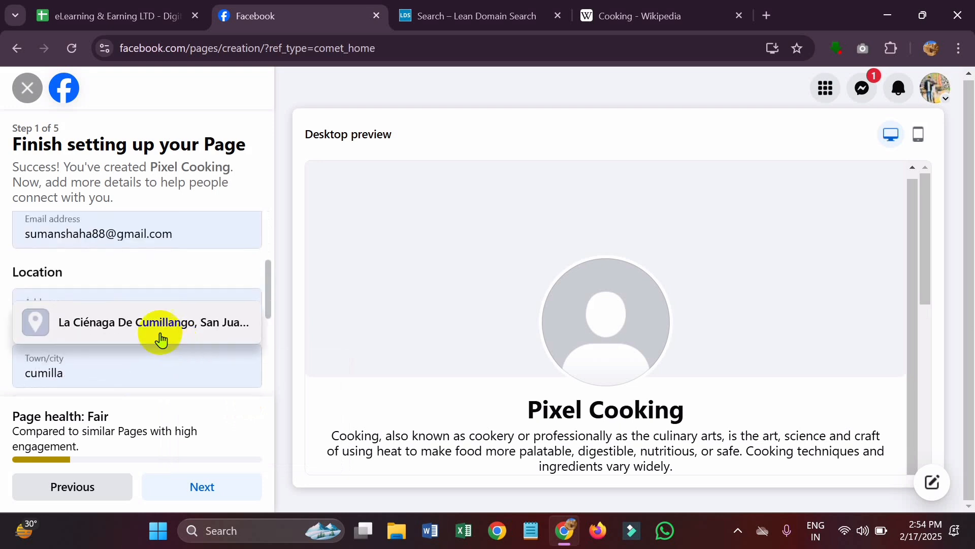
{"action": "left_click", "coordinate": [173, 236]}
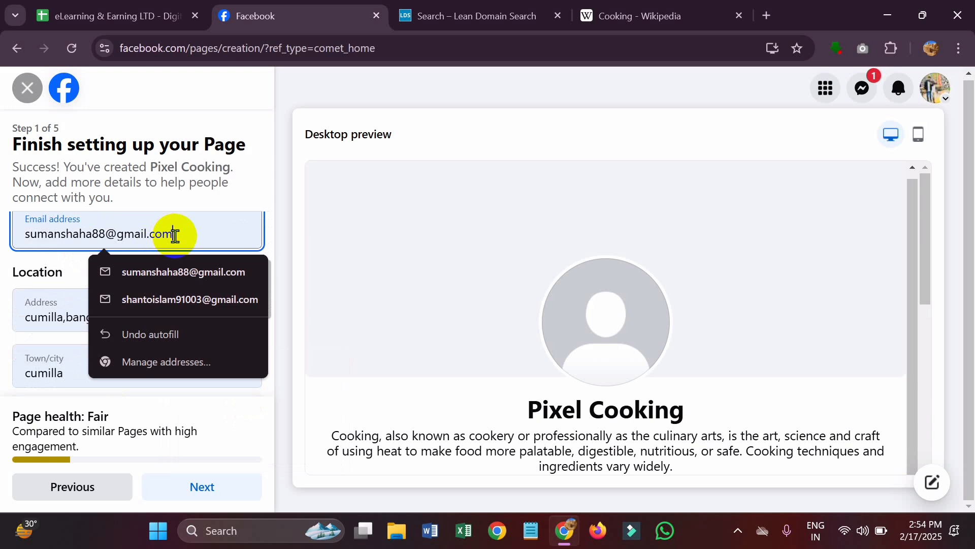
{"action": "left_click", "coordinate": [45, 316]}
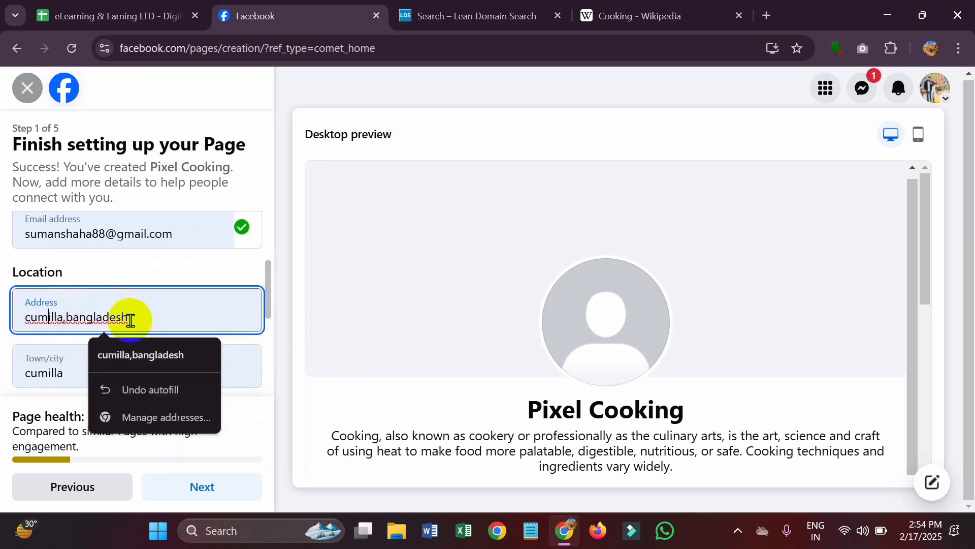
{"action": "left_click_drag", "start_coordinate": [63, 317], "coordinate": [2, 325]}
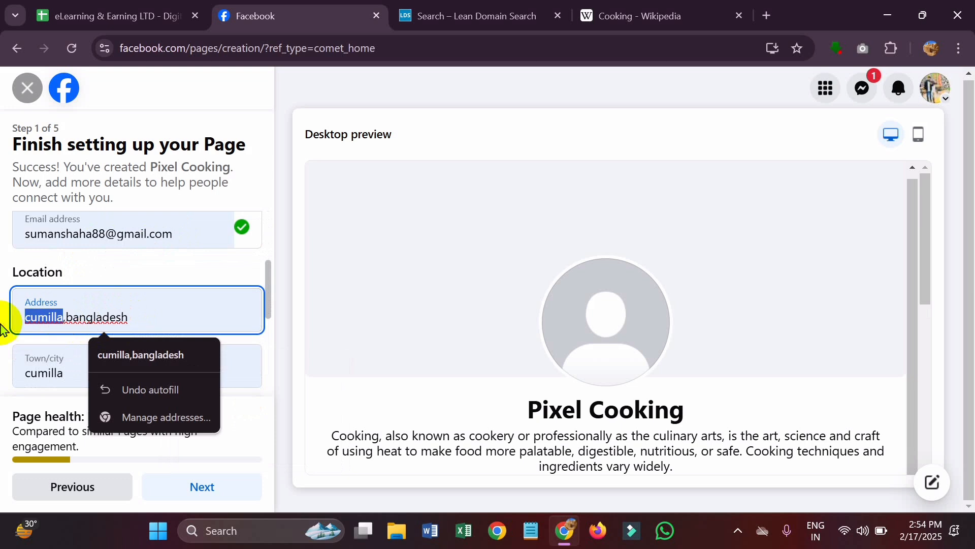
{"action": "type", "text": "Brahmanbaria B"}
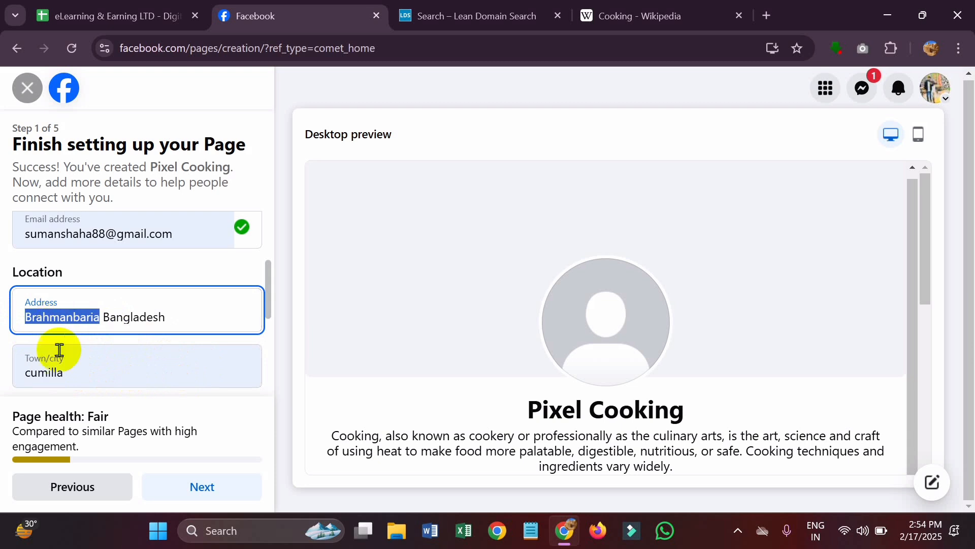
Set the town/city to Brahmanbaria, Chittagong, Bangladesh from the suggestions
{"action": "double_click", "coordinate": [54, 372]}
{"action": "left_click_drag", "start_coordinate": [92, 372], "coordinate": [18, 367]}
{"action": "type", "text": "Brahmanbaria"}
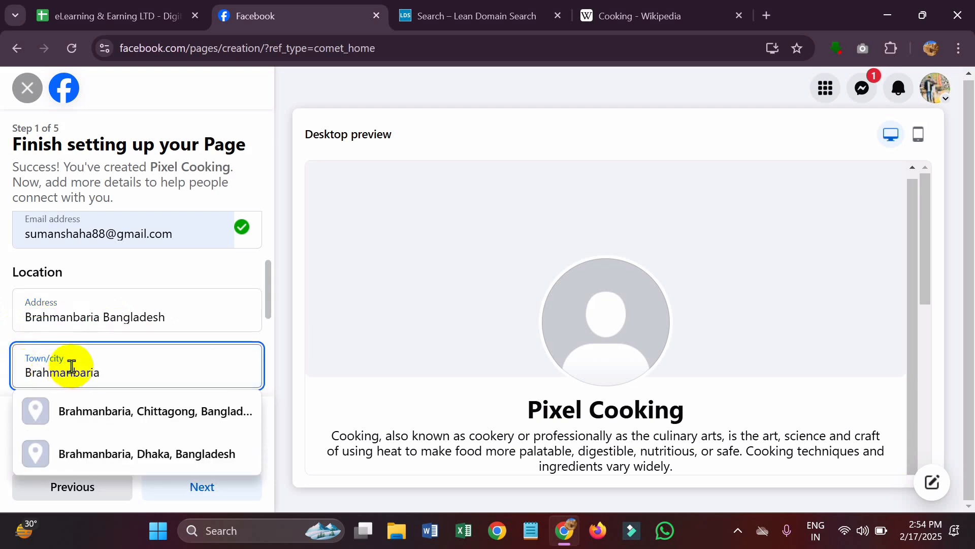
{"action": "left_click", "coordinate": [200, 413]}
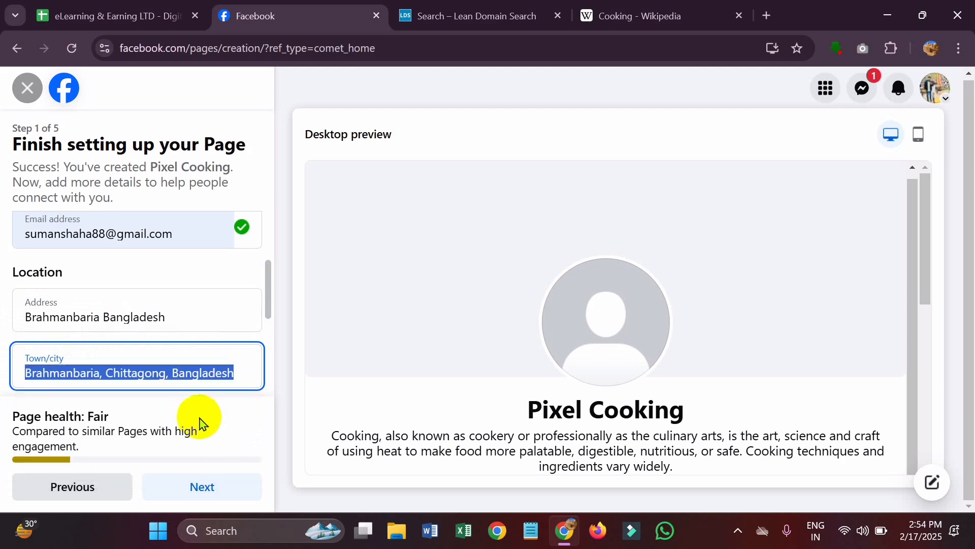
Edit the postcode so it begins with 34
{"action": "scroll", "coordinate": [175, 347], "scroll_direction": "down", "scroll_amount": 3}
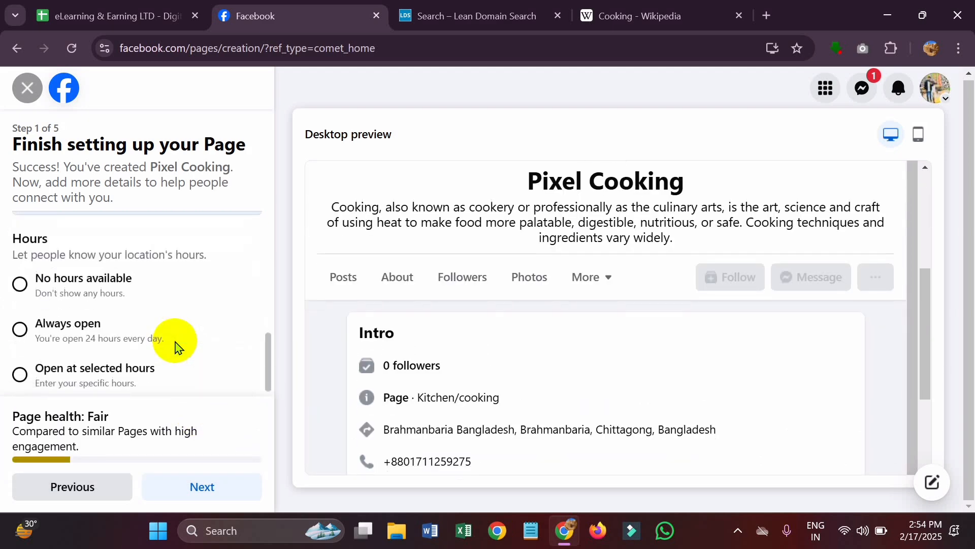
{"action": "scroll", "coordinate": [175, 346], "scroll_direction": "up", "scroll_amount": 3}
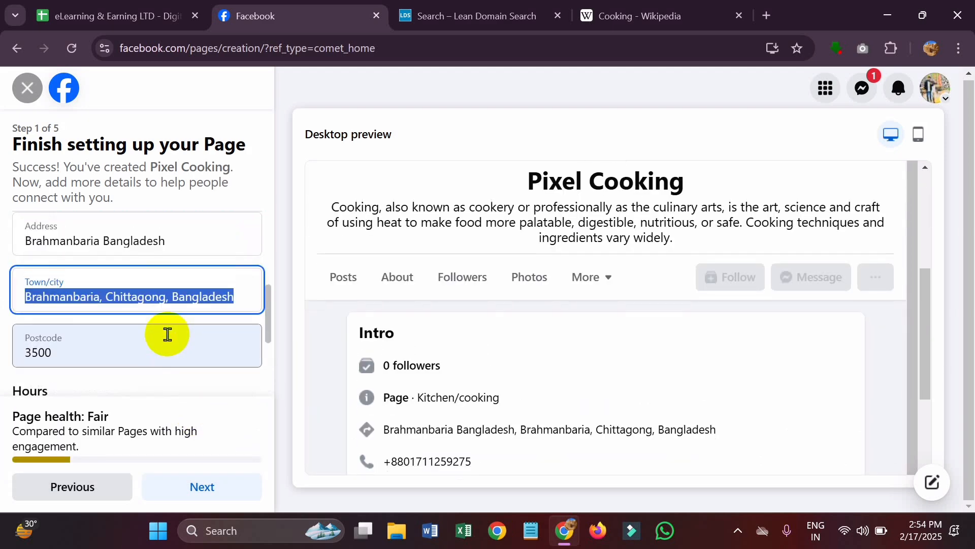
{"action": "scroll", "coordinate": [167, 330], "scroll_direction": "down", "scroll_amount": 1}
{"action": "scroll", "coordinate": [166, 328], "scroll_direction": "down", "scroll_amount": 2}
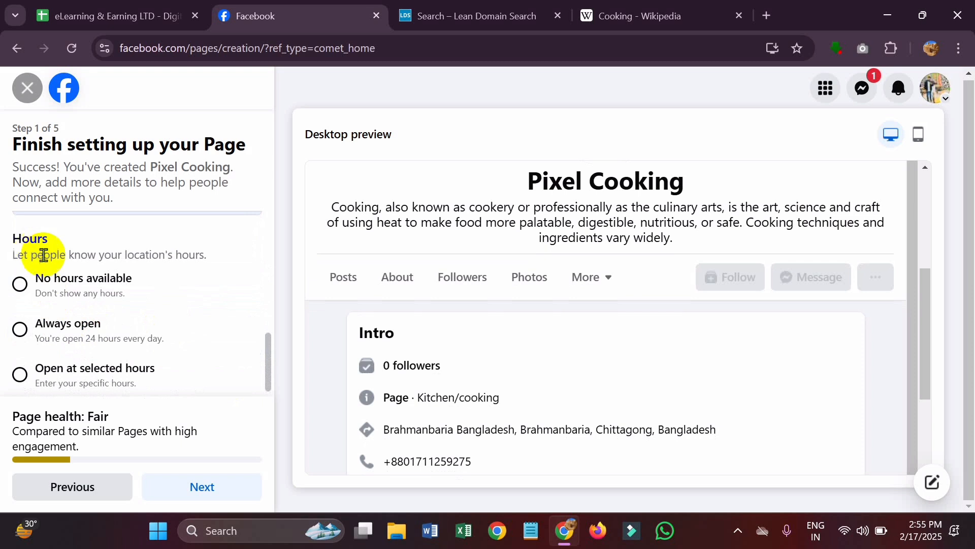
{"action": "key", "text": "shift+Tab"}
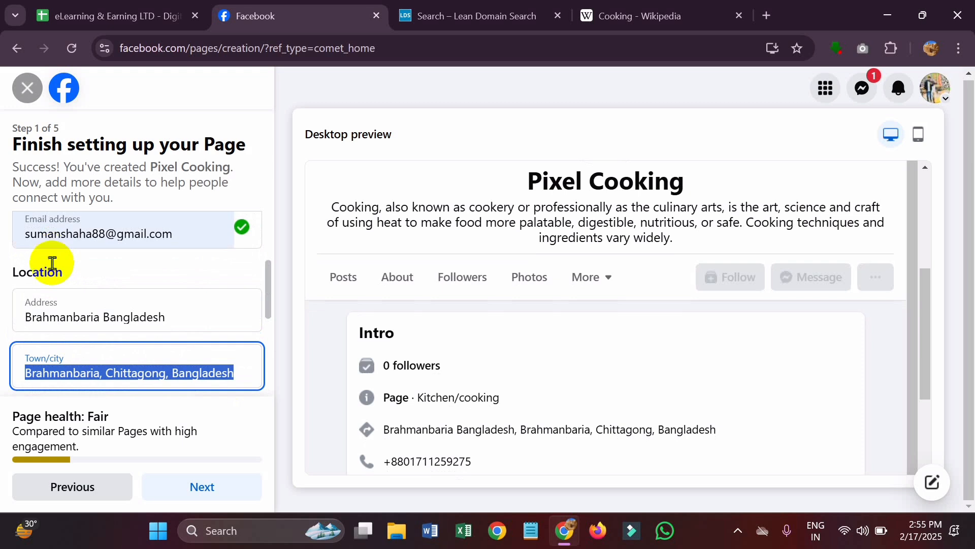
{"action": "scroll", "coordinate": [152, 340], "scroll_direction": "down", "scroll_amount": 2}
{"action": "left_click", "coordinate": [142, 341]}
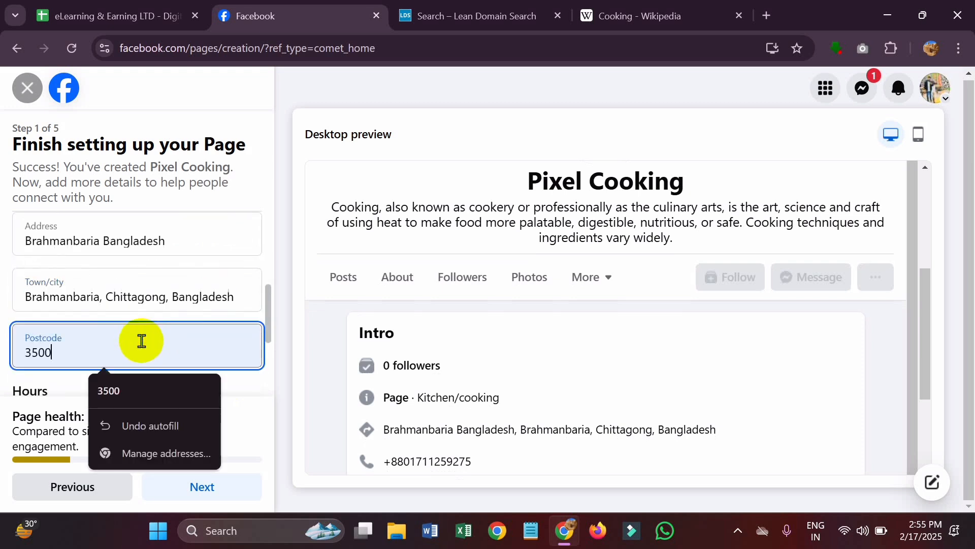
{"action": "key", "text": "BackSpace"}
{"action": "key", "text": "BackSpace"}
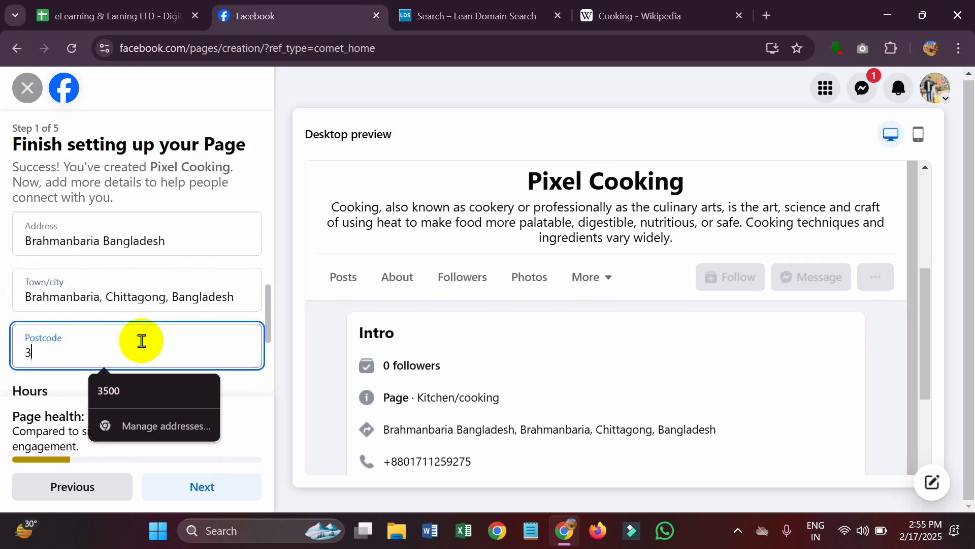
{"action": "key", "text": "BackSpace"}
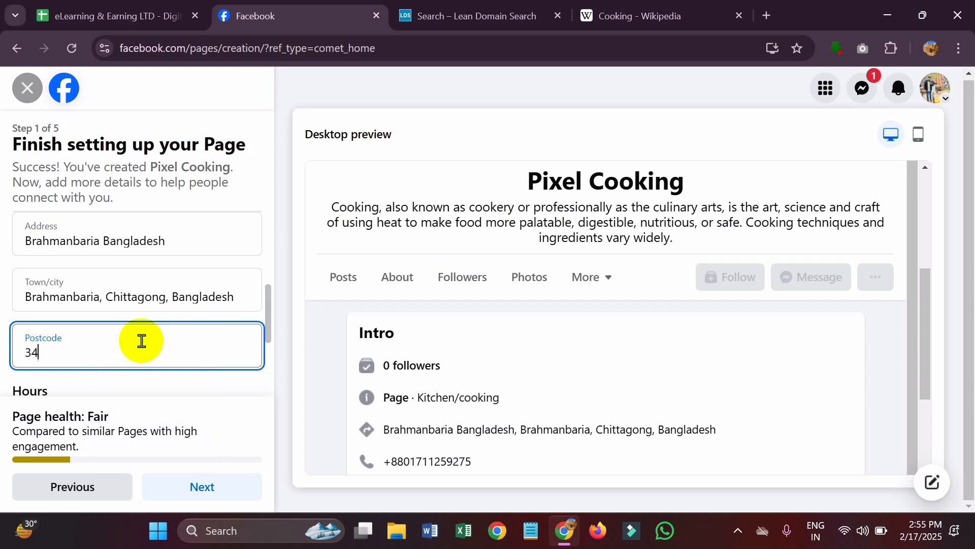
Choose Open at selected hours for the page's opening hours
{"action": "scroll", "coordinate": [101, 330], "scroll_direction": "down", "scroll_amount": 3}
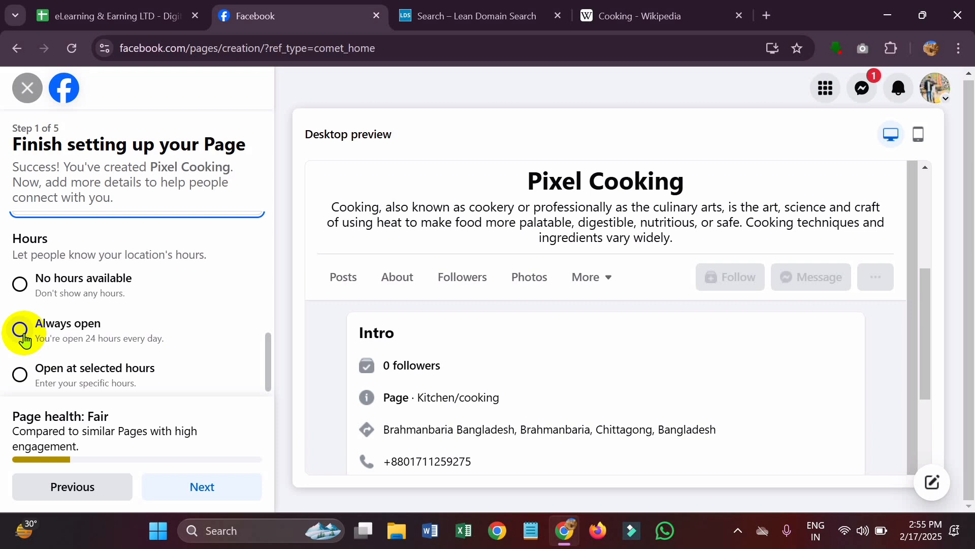
{"action": "scroll", "coordinate": [132, 350], "scroll_direction": "down", "scroll_amount": 1}
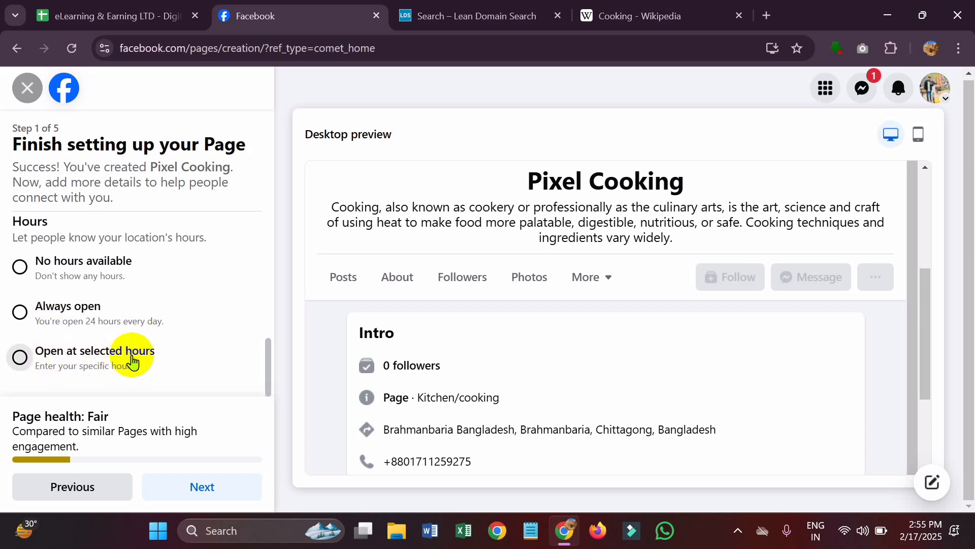
{"action": "left_click", "coordinate": [133, 362]}
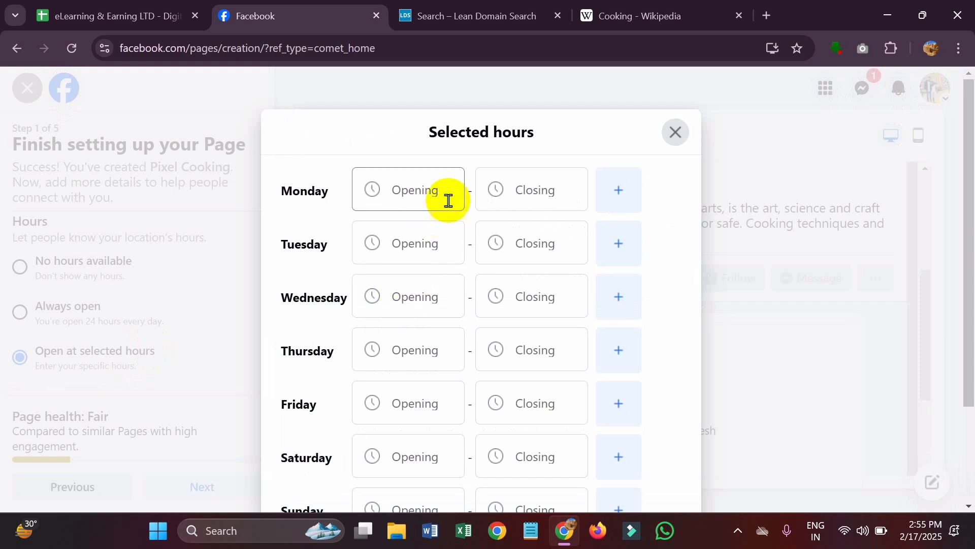
Set Sunday's opening time to 09:00
{"action": "scroll", "coordinate": [374, 427], "scroll_direction": "down", "scroll_amount": 3}
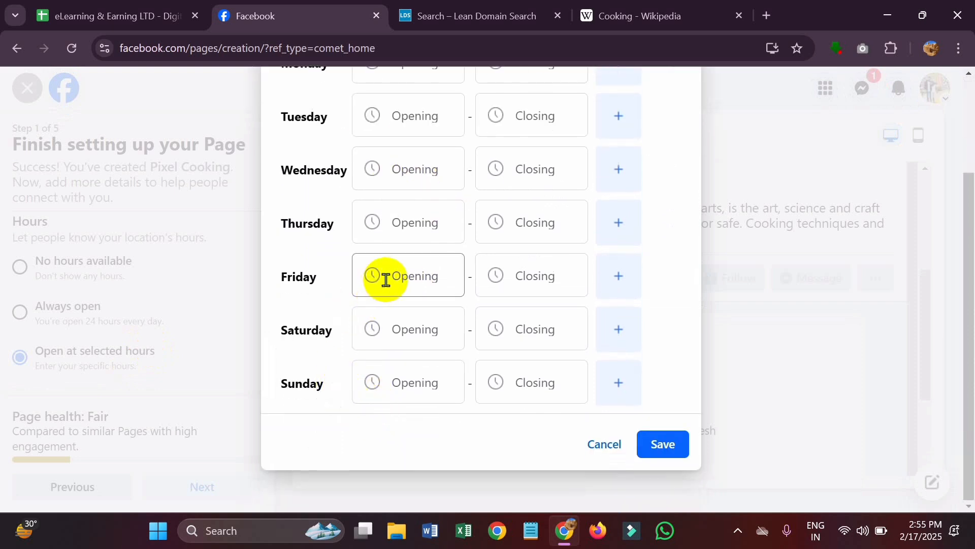
{"action": "left_click", "coordinate": [415, 386]}
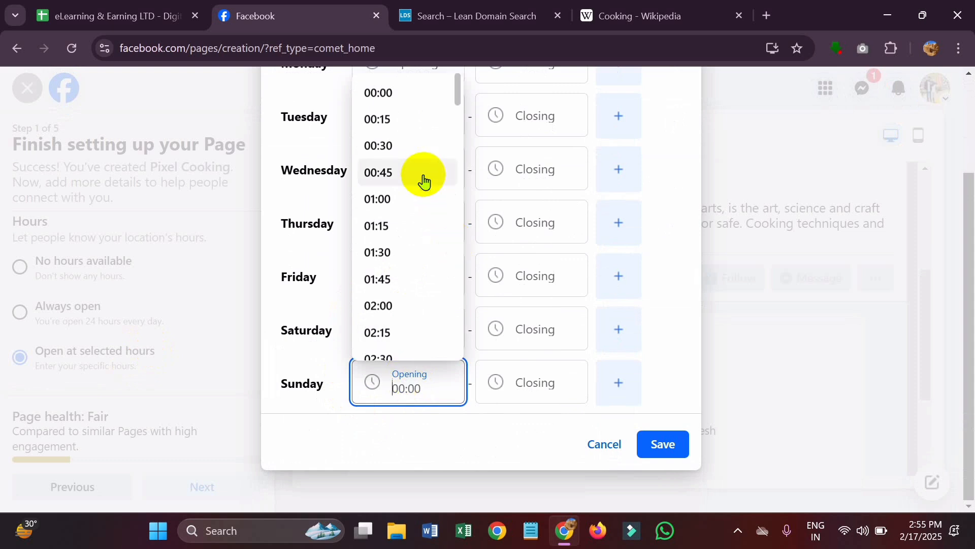
{"action": "scroll", "coordinate": [397, 188], "scroll_direction": "down", "scroll_amount": 10}
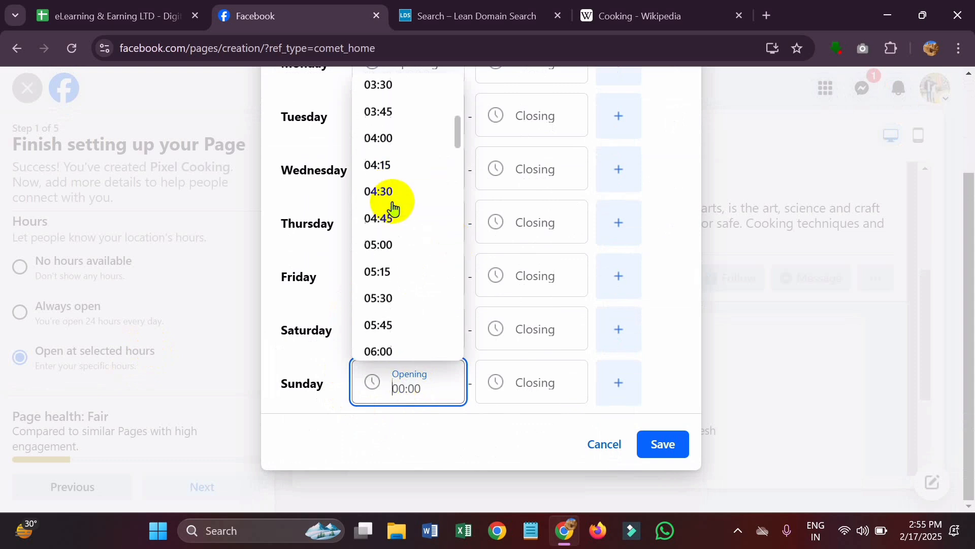
{"action": "scroll", "coordinate": [394, 208], "scroll_direction": "down", "scroll_amount": 5}
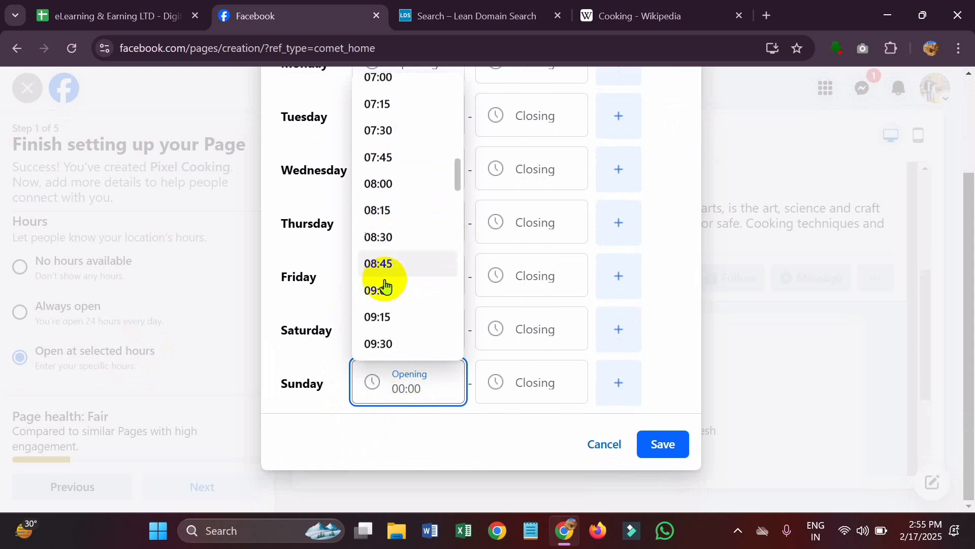
{"action": "left_click", "coordinate": [387, 289]}
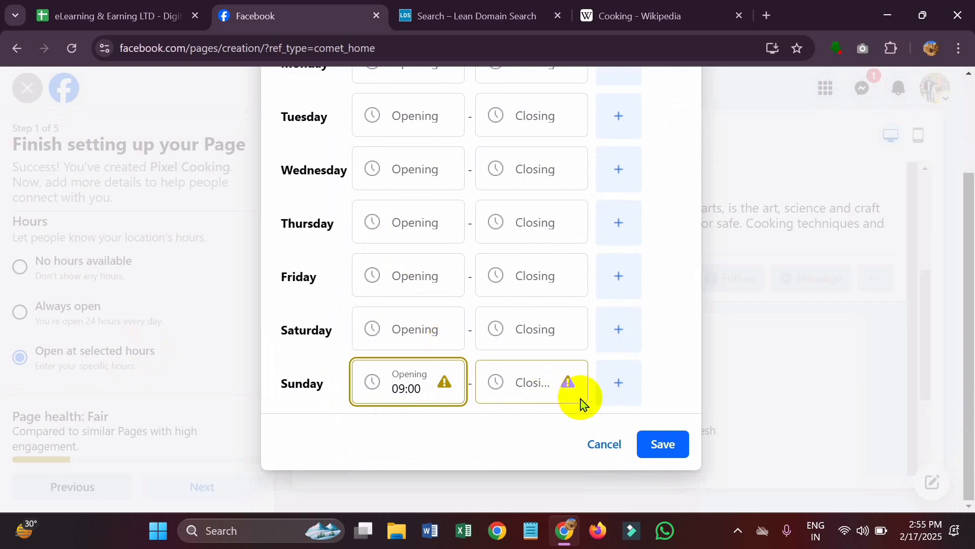
Set Sunday's closing time to 05:00
{"action": "left_click", "coordinate": [530, 376]}
{"action": "scroll", "coordinate": [534, 300], "scroll_direction": "down", "scroll_amount": 15}
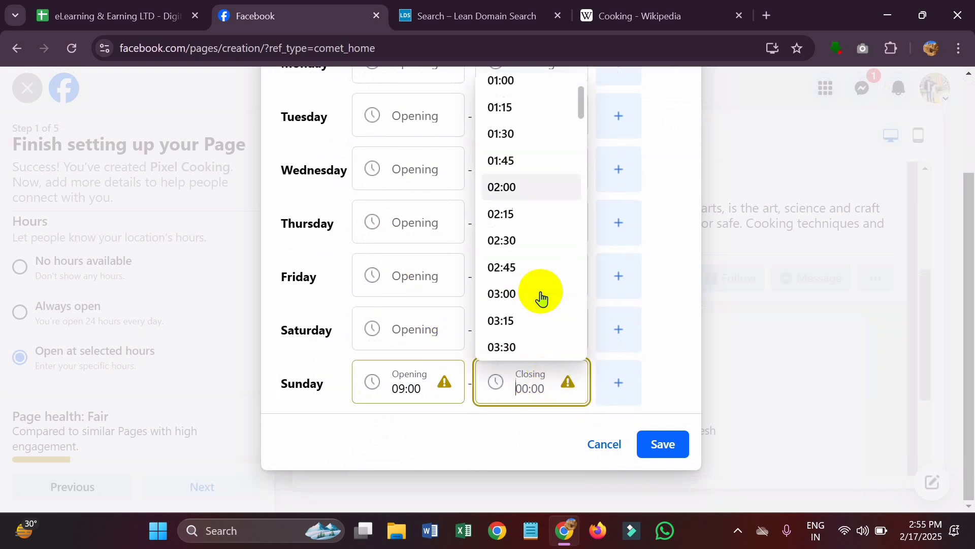
{"action": "scroll", "coordinate": [527, 305], "scroll_direction": "up", "scroll_amount": 7}
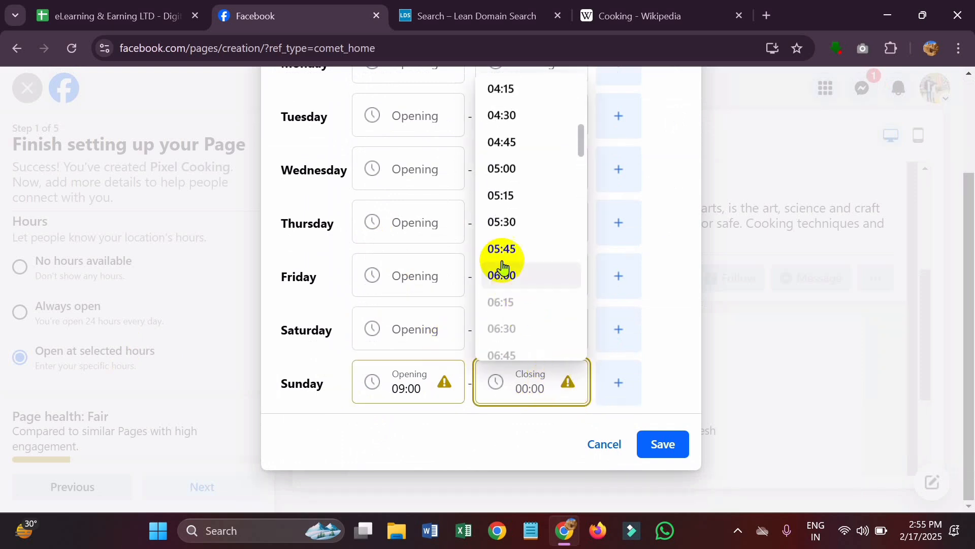
{"action": "left_click", "coordinate": [505, 171]}
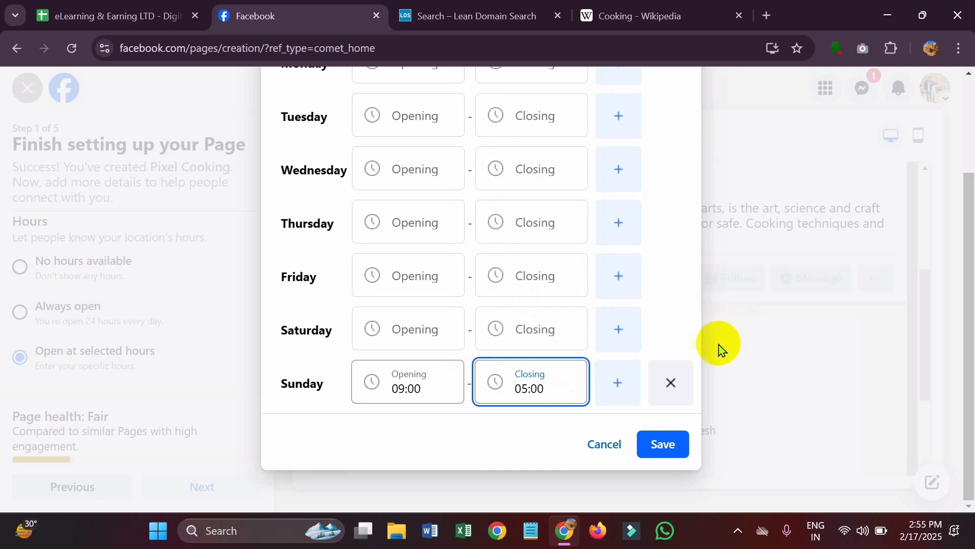
Set Monday's opening time to 09:00
{"action": "scroll", "coordinate": [457, 305], "scroll_direction": "up", "scroll_amount": 3}
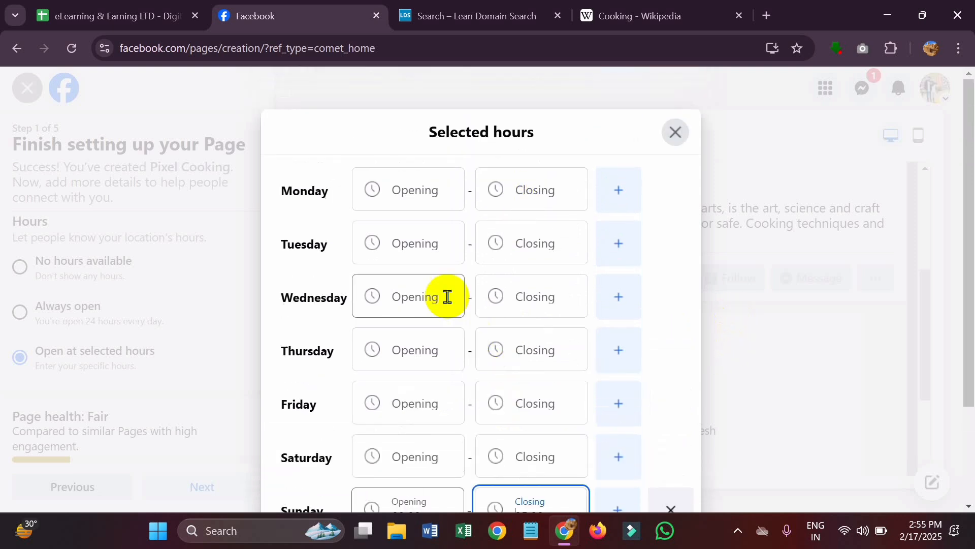
{"action": "left_click", "coordinate": [418, 193]}
{"action": "scroll", "coordinate": [402, 231], "scroll_direction": "down", "scroll_amount": 11}
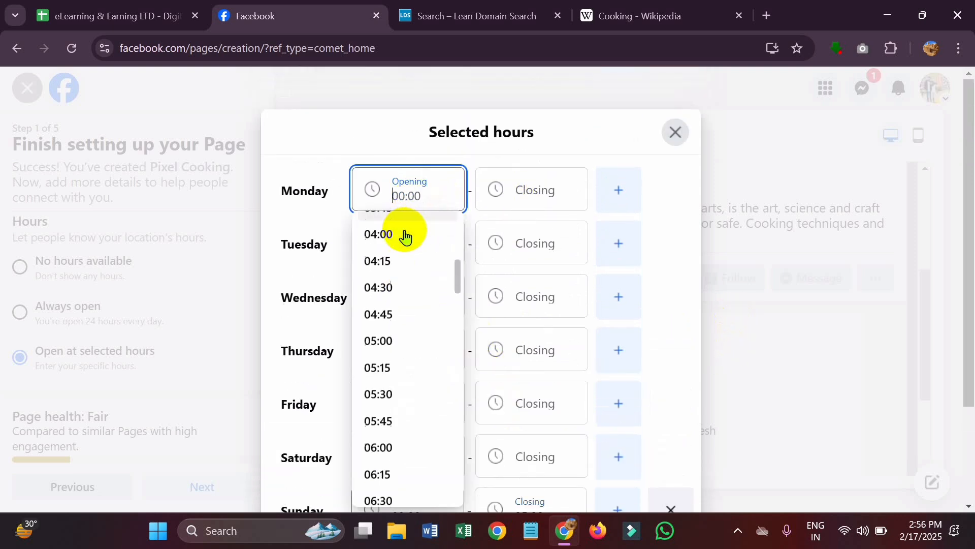
{"action": "scroll", "coordinate": [400, 348], "scroll_direction": "down", "scroll_amount": 5}
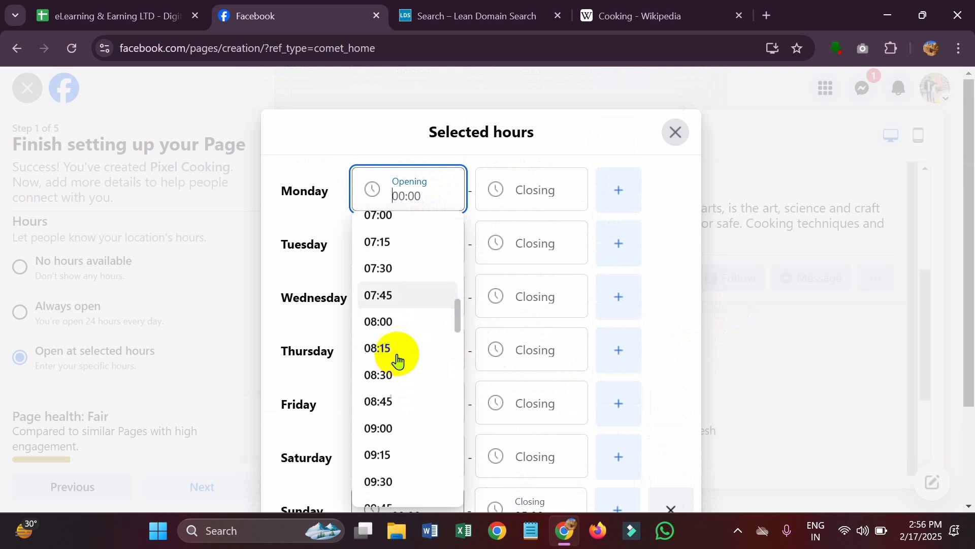
{"action": "left_click", "coordinate": [396, 277]}
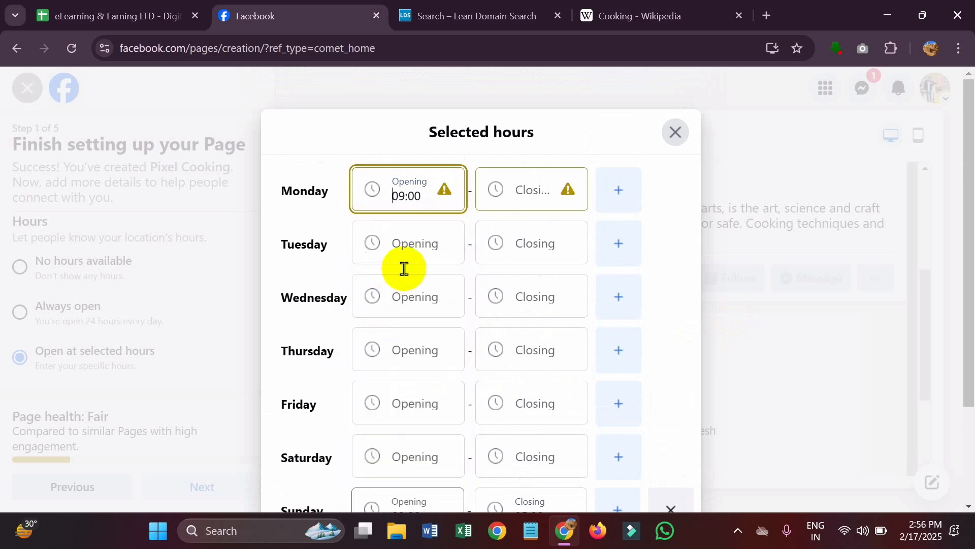
Set Monday's closing time to 05:00
{"action": "left_click", "coordinate": [541, 189]}
{"action": "scroll", "coordinate": [533, 320], "scroll_direction": "down", "scroll_amount": 11}
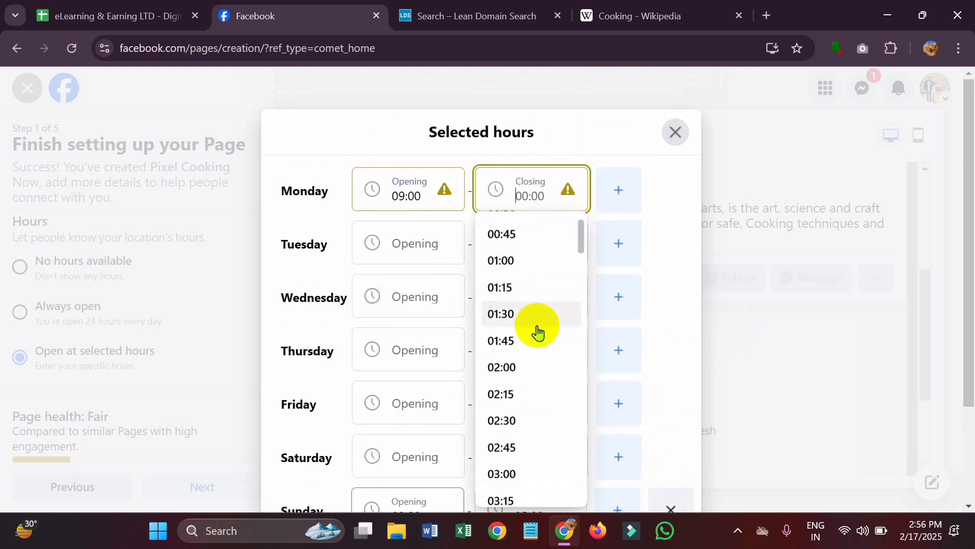
{"action": "scroll", "coordinate": [536, 322], "scroll_direction": "up", "scroll_amount": 3}
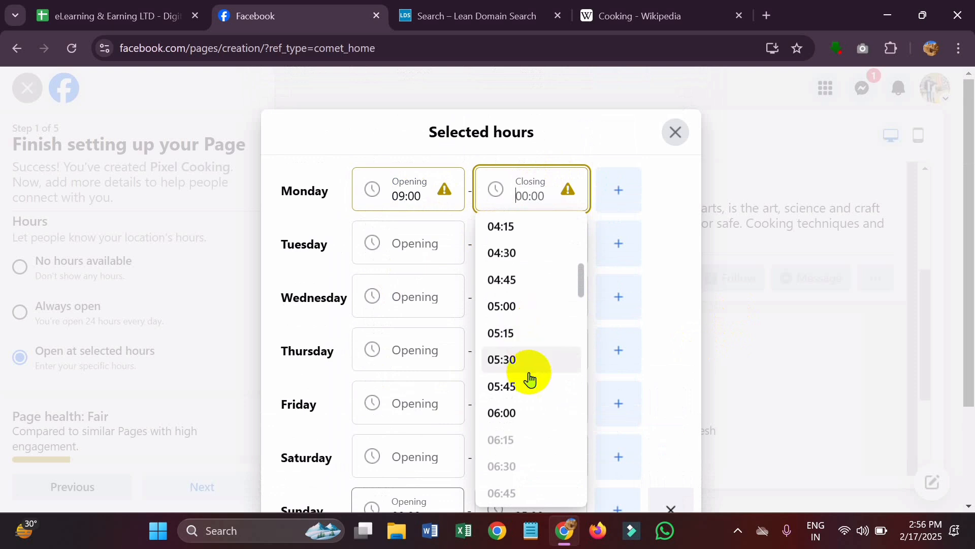
{"action": "left_click", "coordinate": [517, 307]}
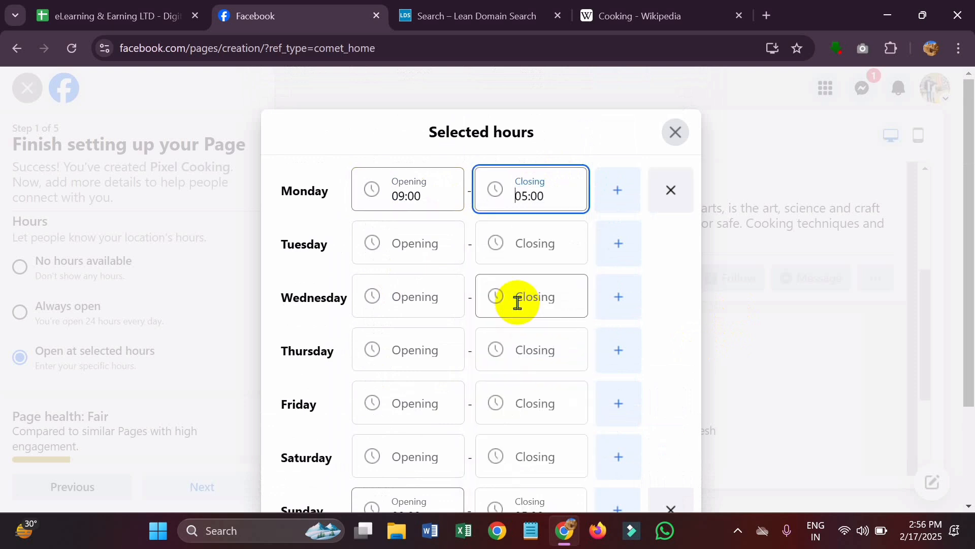
Set Tuesday's opening time to 09:00
{"action": "left_click", "coordinate": [413, 245]}
{"action": "scroll", "coordinate": [391, 322], "scroll_direction": "down", "scroll_amount": 10}
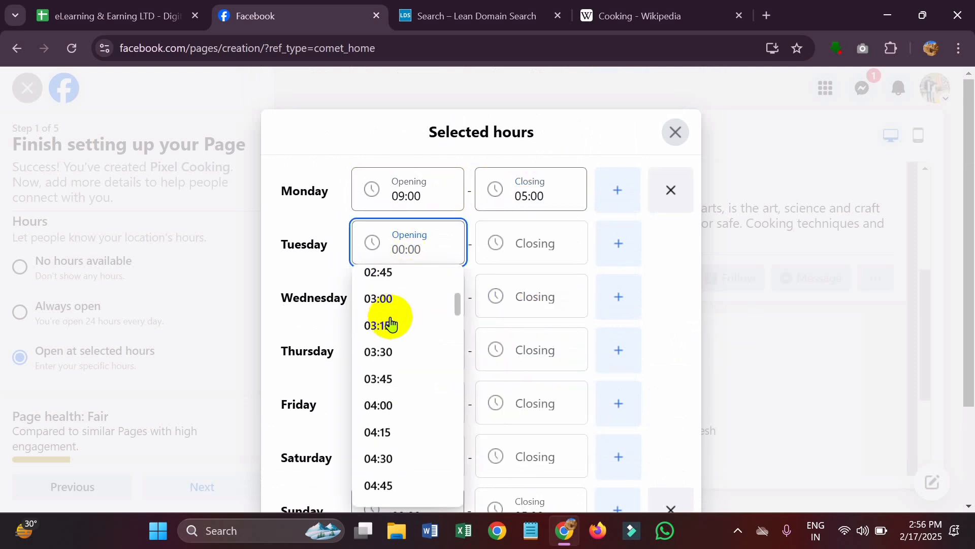
{"action": "scroll", "coordinate": [390, 322], "scroll_direction": "up", "scroll_amount": 2}
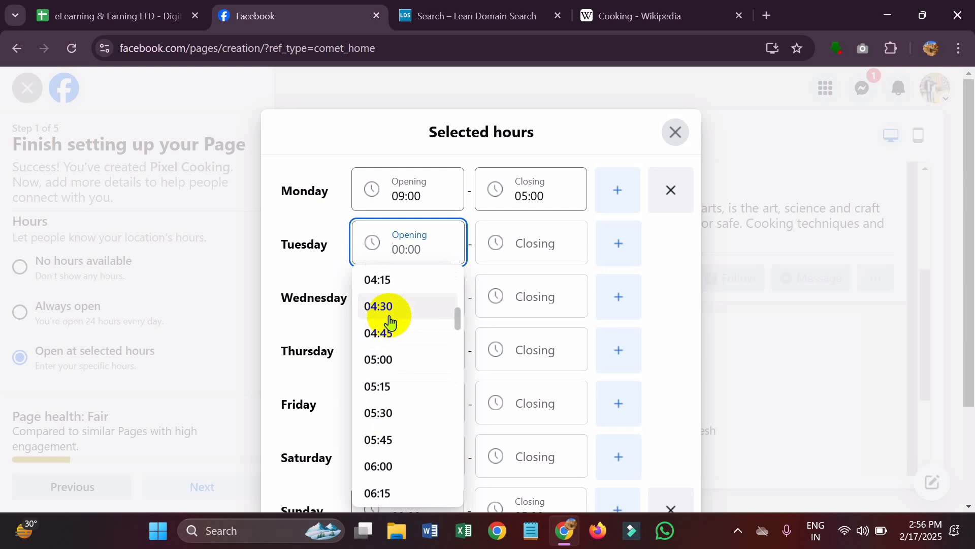
{"action": "scroll", "coordinate": [390, 322], "scroll_direction": "up", "scroll_amount": 5}
{"action": "scroll", "coordinate": [390, 321], "scroll_direction": "down", "scroll_amount": 8}
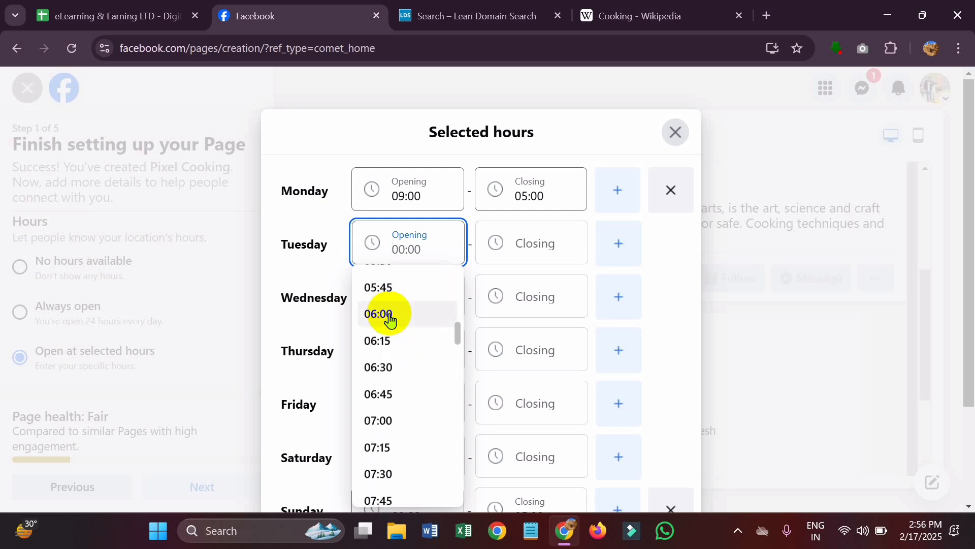
{"action": "scroll", "coordinate": [390, 319], "scroll_direction": "down", "scroll_amount": 3}
{"action": "scroll", "coordinate": [389, 321], "scroll_direction": "down", "scroll_amount": 3}
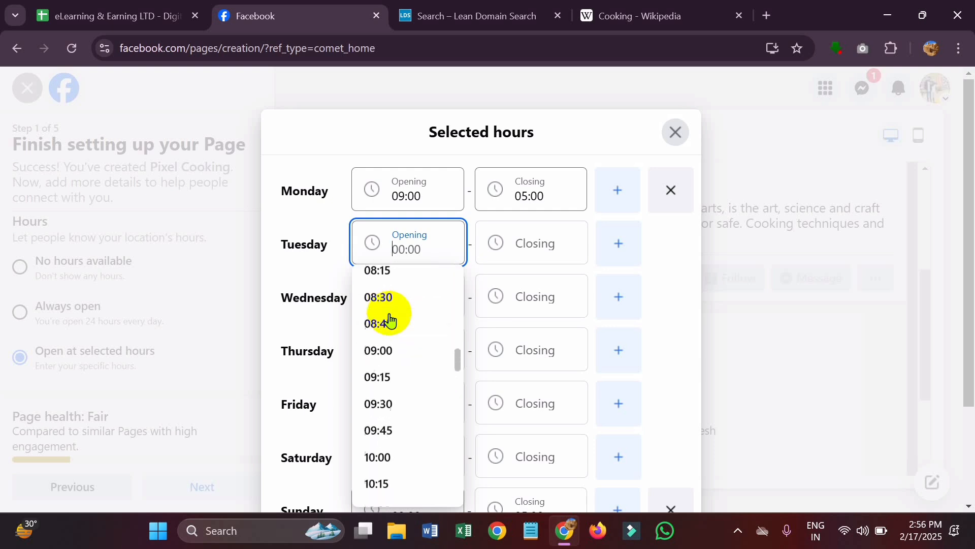
{"action": "scroll", "coordinate": [401, 298], "scroll_direction": "up", "scroll_amount": 15}
{"action": "scroll", "coordinate": [402, 294], "scroll_direction": "down", "scroll_amount": 12}
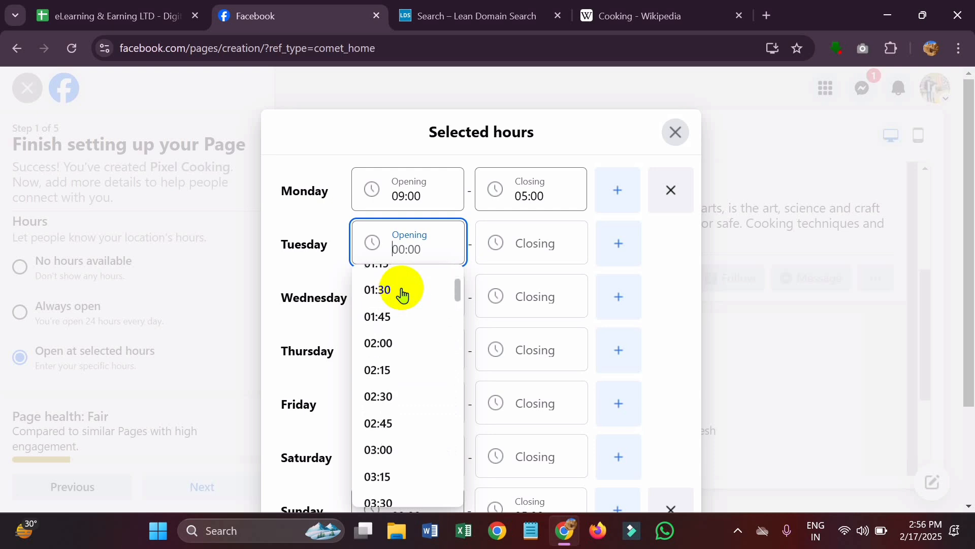
{"action": "scroll", "coordinate": [402, 293], "scroll_direction": "down", "scroll_amount": 4}
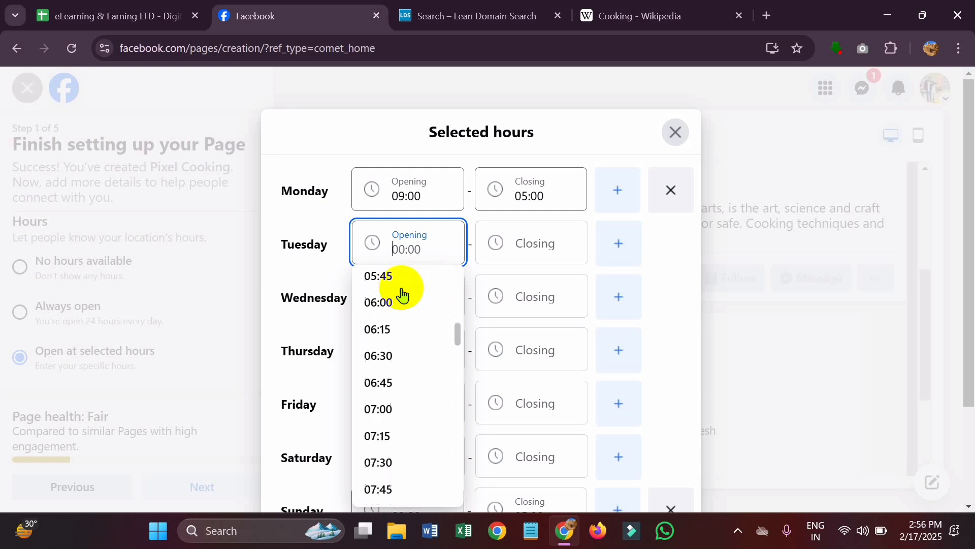
{"action": "scroll", "coordinate": [400, 294], "scroll_direction": "down", "scroll_amount": 2}
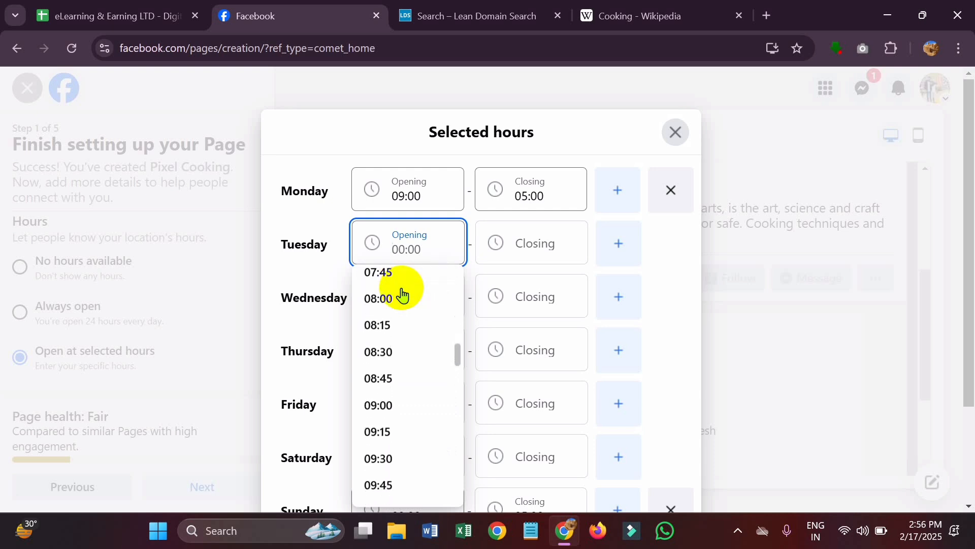
{"action": "left_click", "coordinate": [420, 408]}
Set Tuesday's closing time to 05:00
{"action": "left_click", "coordinate": [523, 246]}
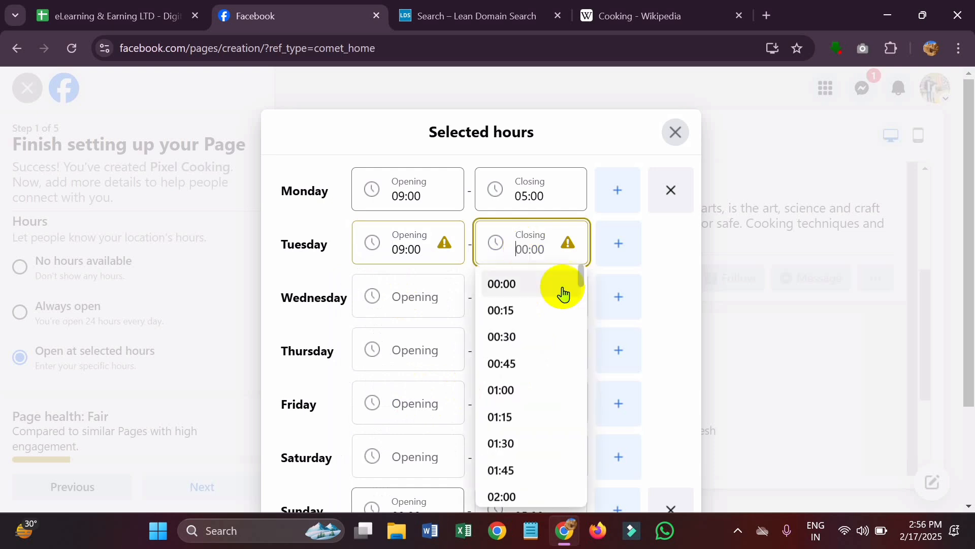
{"action": "scroll", "coordinate": [519, 337], "scroll_direction": "down", "scroll_amount": 8}
{"action": "scroll", "coordinate": [517, 337], "scroll_direction": "down", "scroll_amount": 6}
{"action": "scroll", "coordinate": [516, 337], "scroll_direction": "up", "scroll_amount": 4}
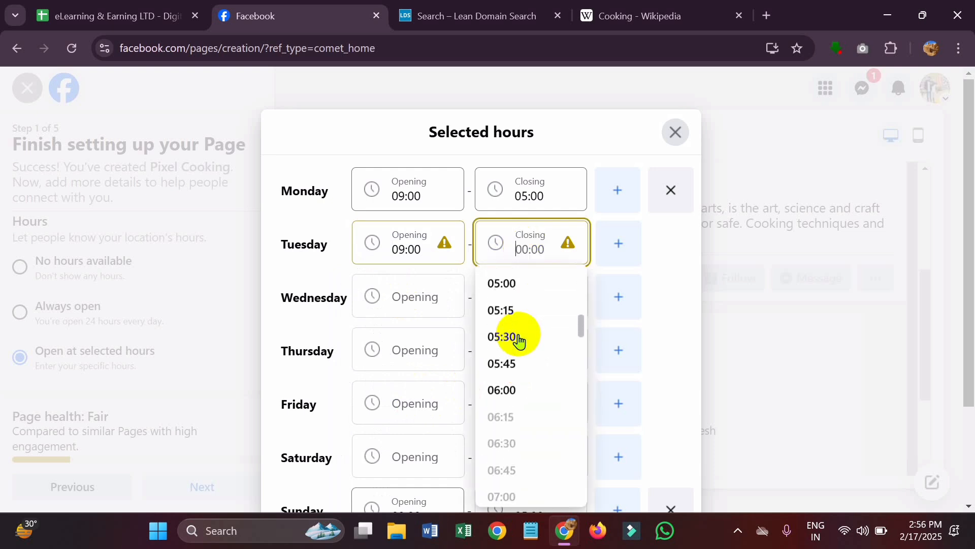
{"action": "left_click", "coordinate": [503, 283]}
Set Wednesday's opening time to 09:00
{"action": "left_click", "coordinate": [432, 302]}
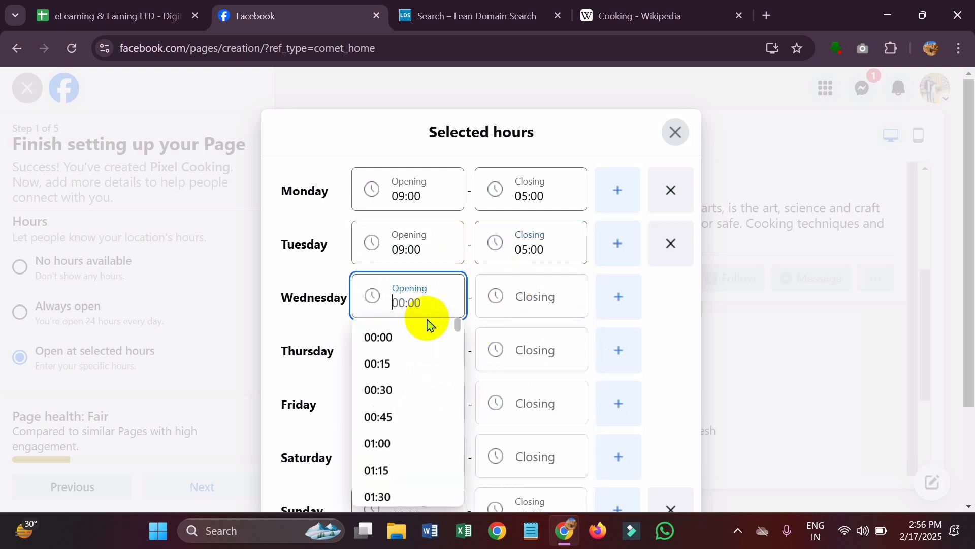
{"action": "scroll", "coordinate": [418, 342], "scroll_direction": "down", "scroll_amount": 7}
{"action": "scroll", "coordinate": [418, 344], "scroll_direction": "down", "scroll_amount": 5}
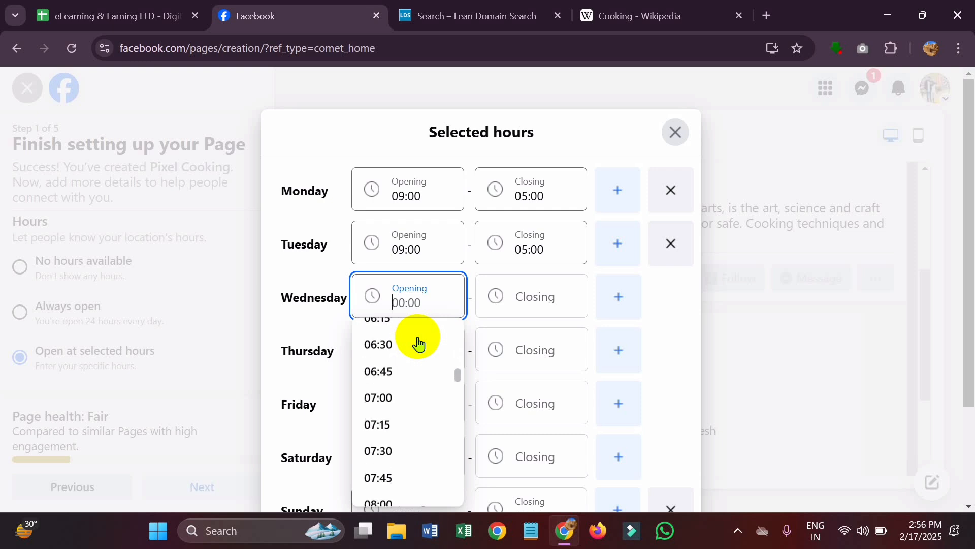
{"action": "scroll", "coordinate": [418, 342], "scroll_direction": "down", "scroll_amount": 2}
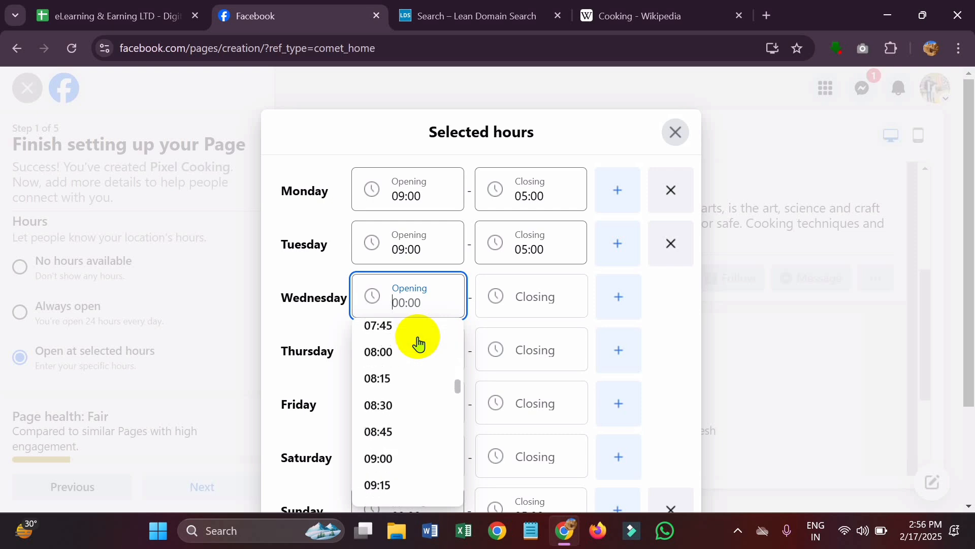
{"action": "left_click", "coordinate": [411, 455]}
Set Wednesday's closing time to 05:00
{"action": "left_click", "coordinate": [518, 302]}
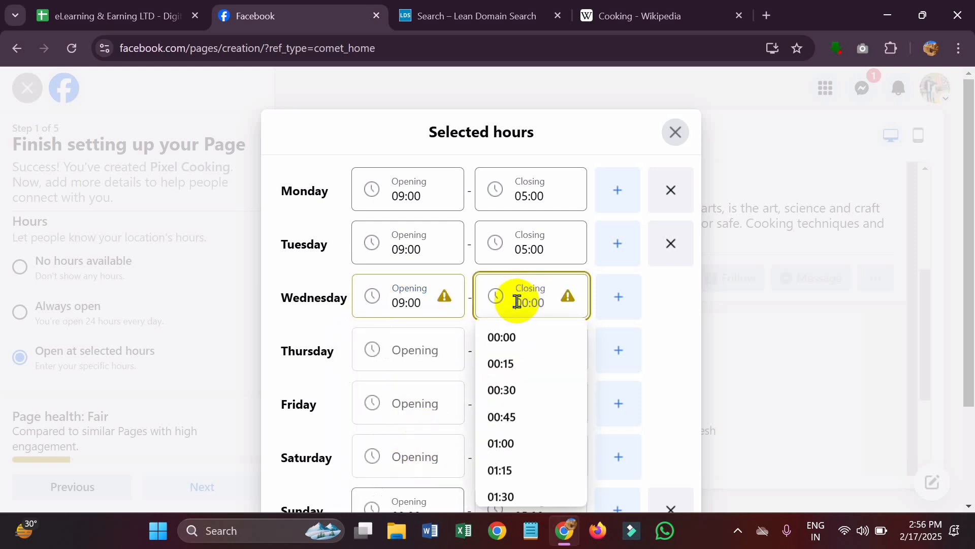
{"action": "scroll", "coordinate": [527, 465], "scroll_direction": "down", "scroll_amount": 4}
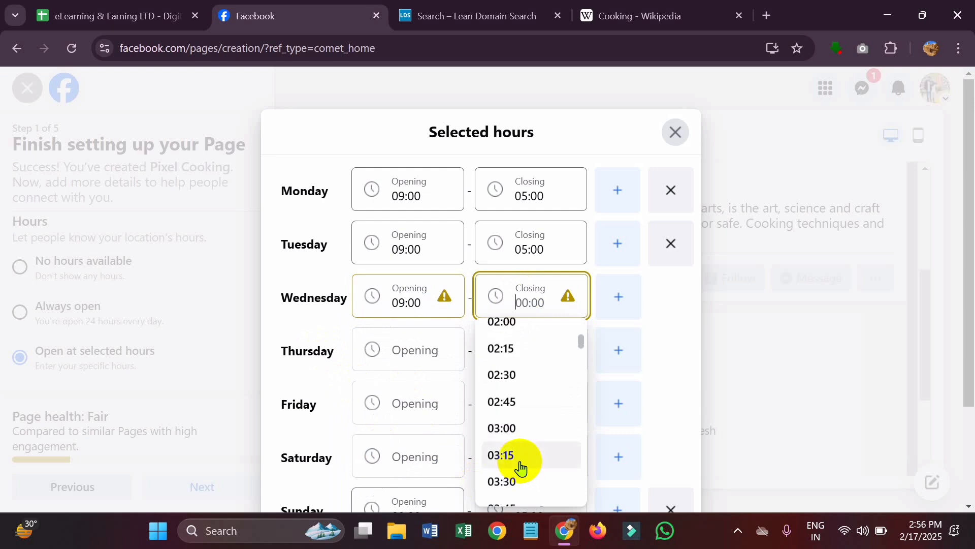
{"action": "scroll", "coordinate": [521, 466], "scroll_direction": "down", "scroll_amount": 5}
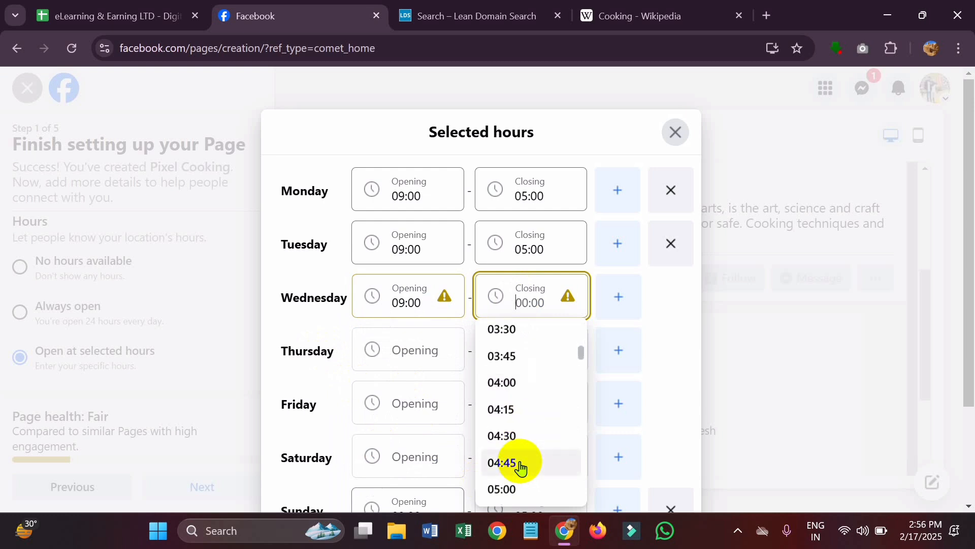
{"action": "left_click", "coordinate": [523, 413]}
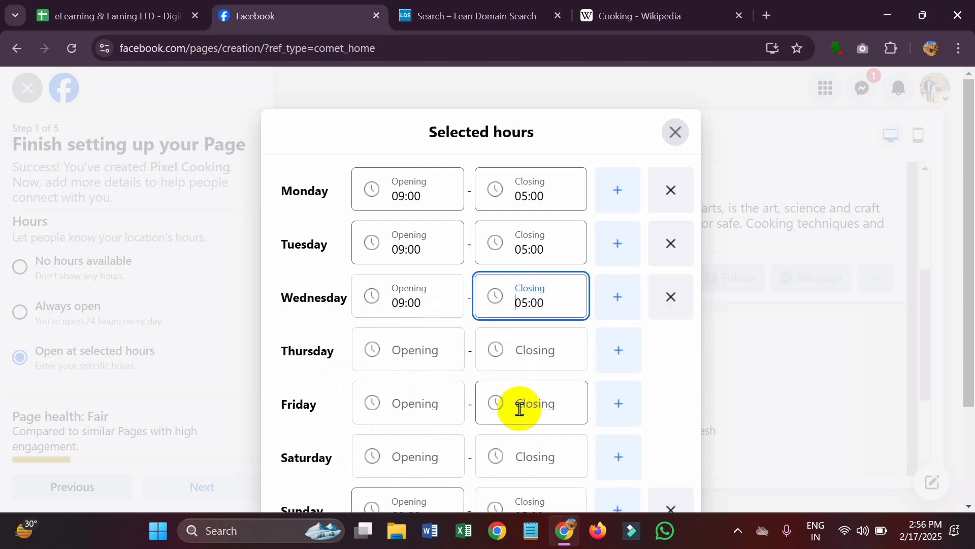
Set Thursday's opening time to 05:00
{"action": "left_click", "coordinate": [407, 344]}
{"action": "scroll", "coordinate": [396, 450], "scroll_direction": "down", "scroll_amount": 8}
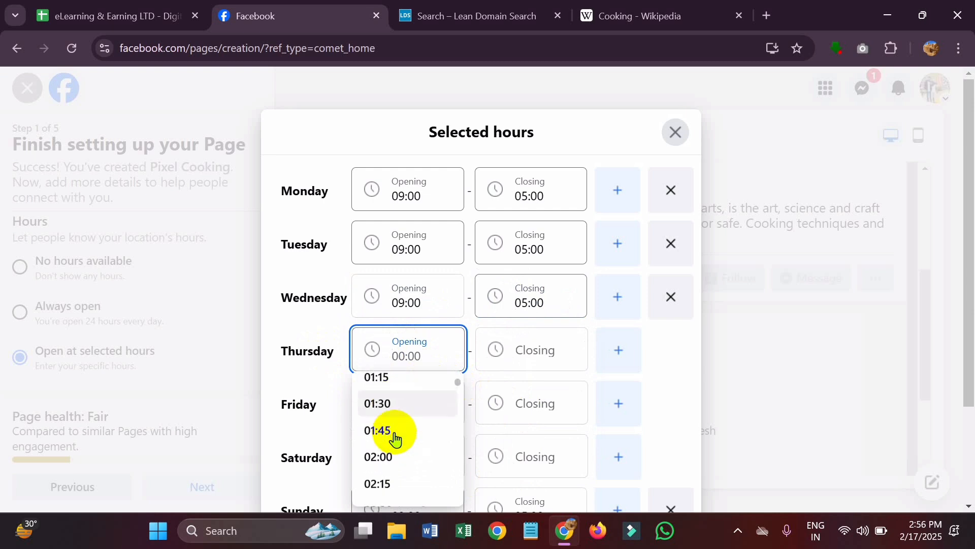
{"action": "scroll", "coordinate": [396, 440], "scroll_direction": "down", "scroll_amount": 2}
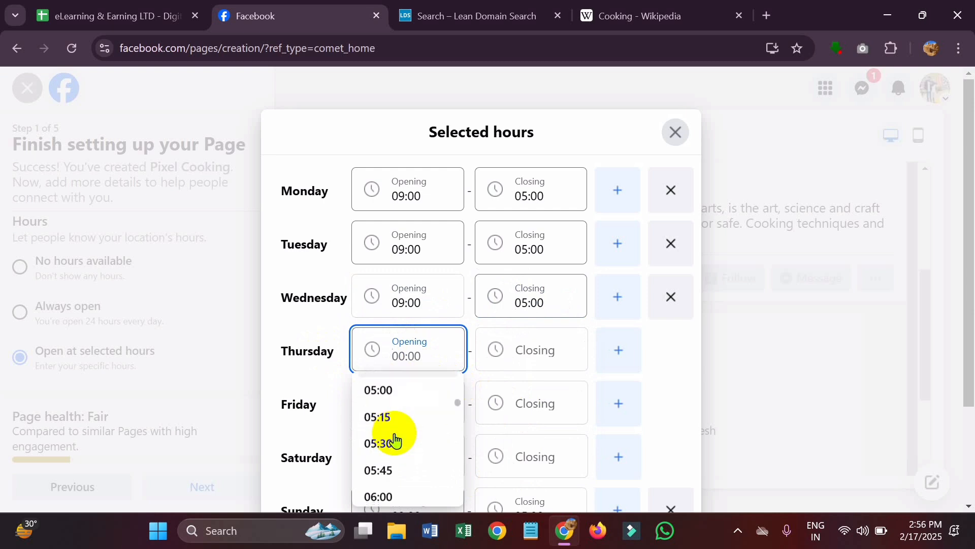
{"action": "left_click", "coordinate": [400, 389]}
Change Thursday's opening time to 09:00
{"action": "left_click", "coordinate": [529, 355]}
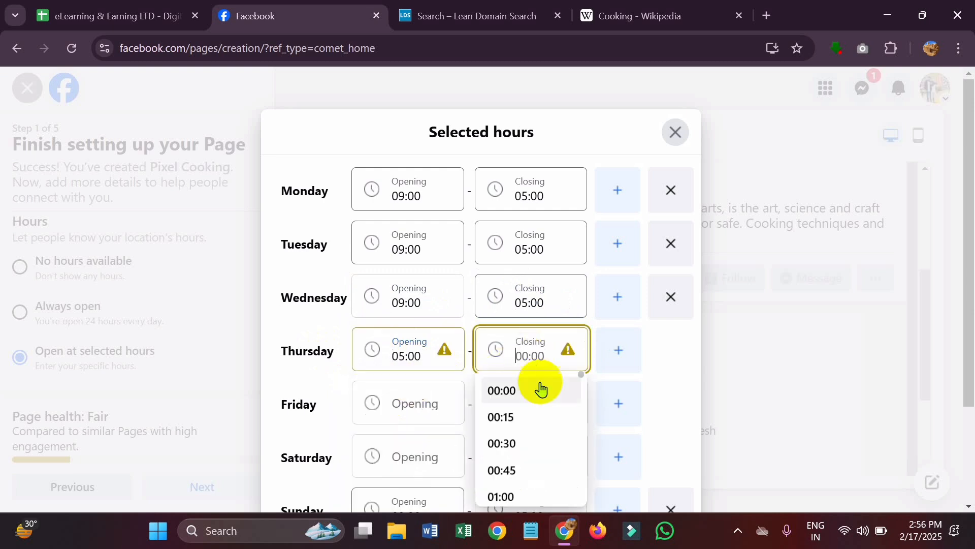
{"action": "scroll", "coordinate": [529, 424], "scroll_direction": "down", "scroll_amount": 6}
{"action": "scroll", "coordinate": [529, 426], "scroll_direction": "down", "scroll_amount": 1}
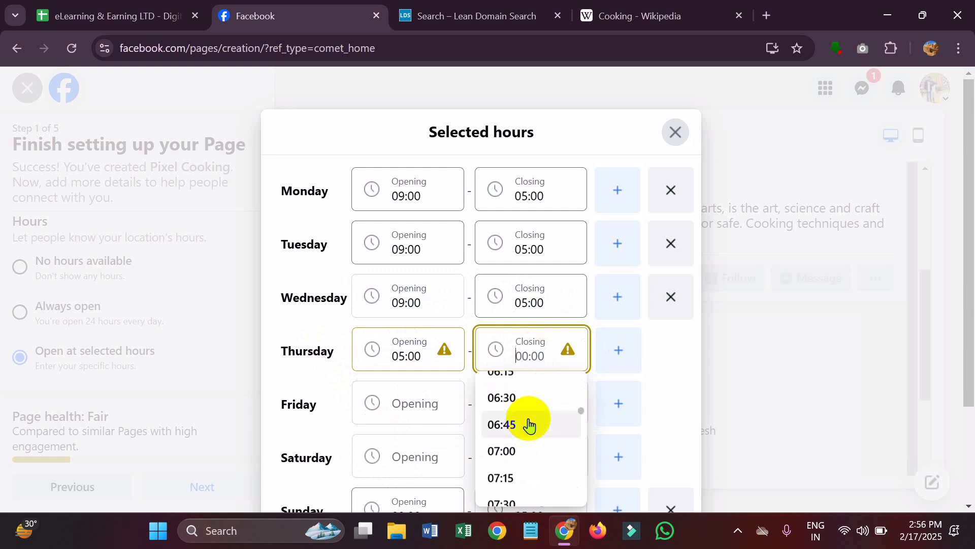
{"action": "left_click", "coordinate": [409, 349]}
{"action": "scroll", "coordinate": [411, 409], "scroll_direction": "down", "scroll_amount": 4}
{"action": "scroll", "coordinate": [411, 409], "scroll_direction": "down", "scroll_amount": 5}
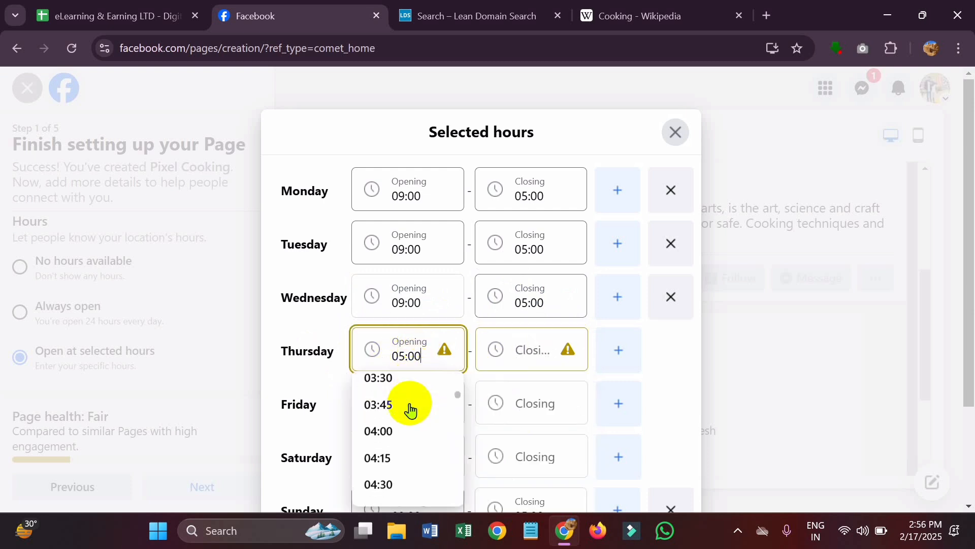
{"action": "scroll", "coordinate": [410, 409], "scroll_direction": "down", "scroll_amount": 3}
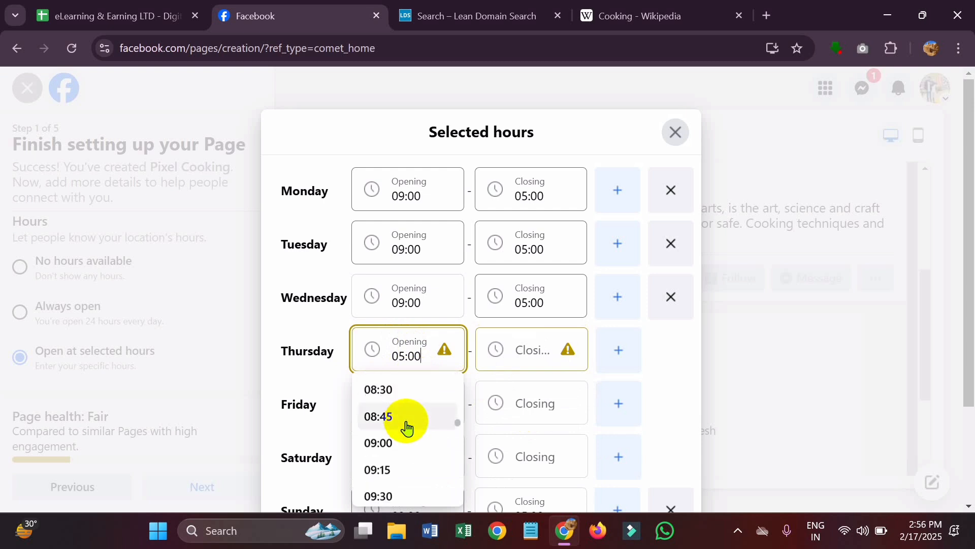
{"action": "left_click", "coordinate": [405, 444]}
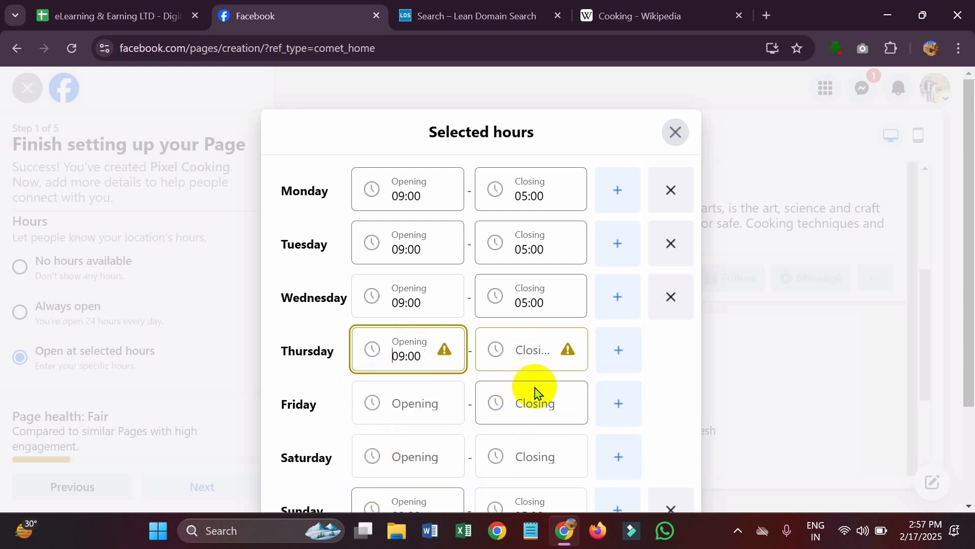
Set Thursday's closing time to 05:00
{"action": "left_click", "coordinate": [537, 351]}
{"action": "scroll", "coordinate": [518, 427], "scroll_direction": "down", "scroll_amount": 7}
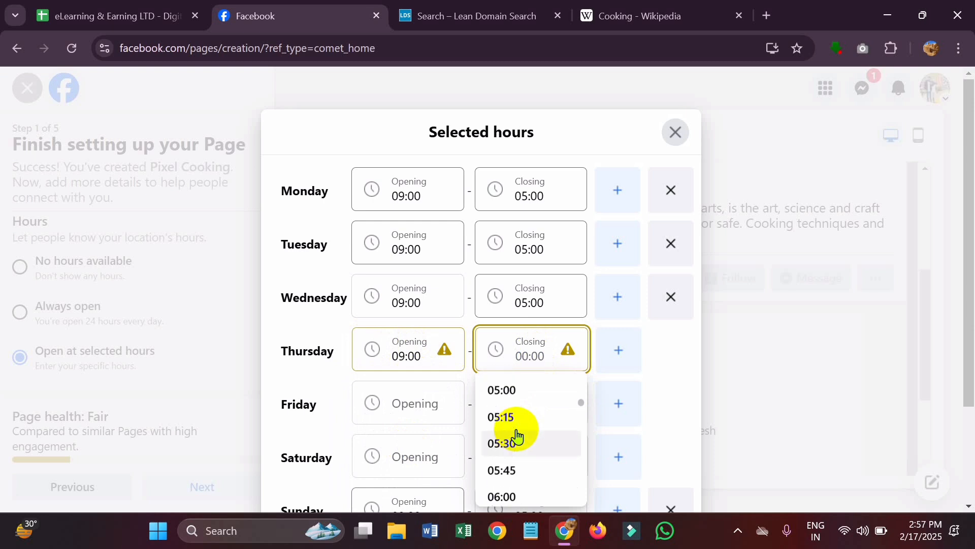
{"action": "left_click", "coordinate": [516, 390]}
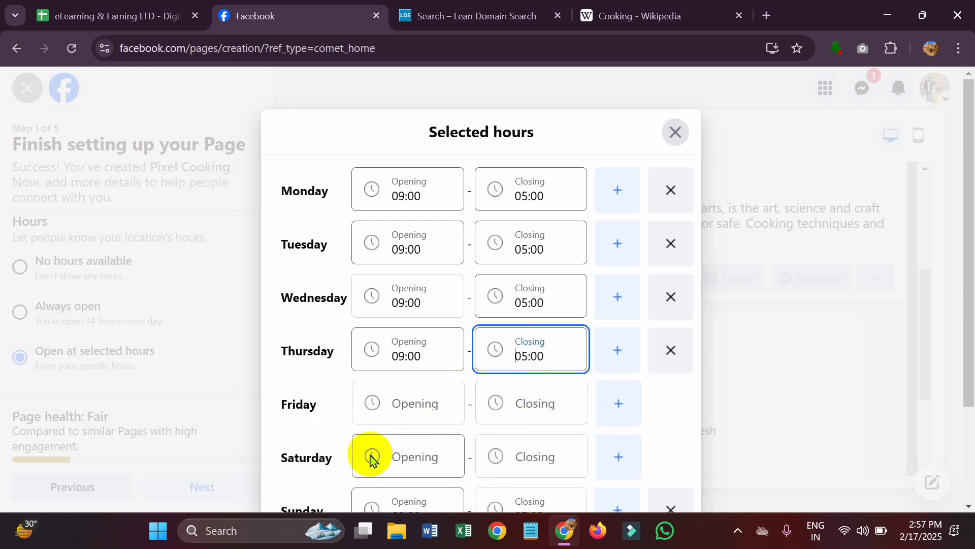
Save the selected opening hours for the week
{"action": "scroll", "coordinate": [713, 412], "scroll_direction": "down", "scroll_amount": 3}
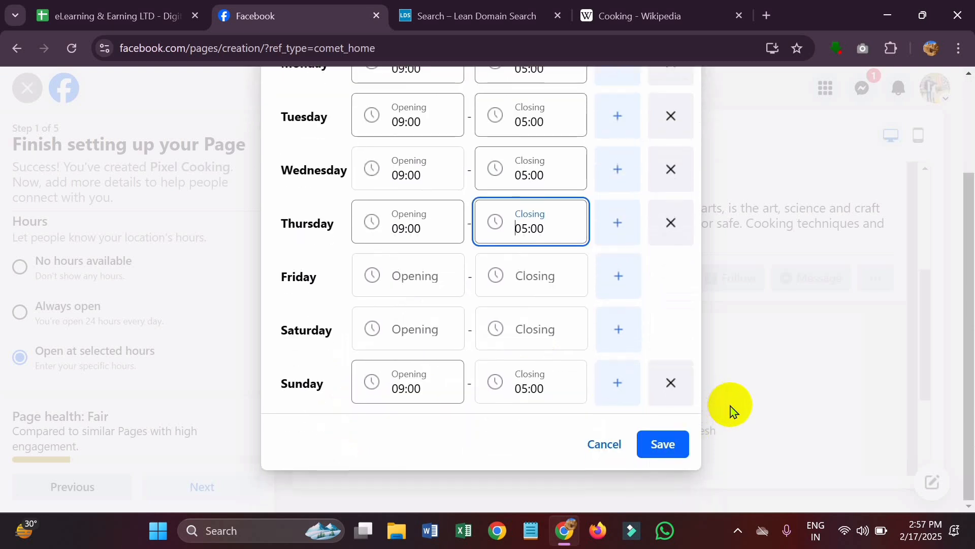
{"action": "scroll", "coordinate": [728, 408], "scroll_direction": "up", "scroll_amount": 2}
{"action": "scroll", "coordinate": [711, 416], "scroll_direction": "down", "scroll_amount": 2}
{"action": "left_click", "coordinate": [673, 443]}
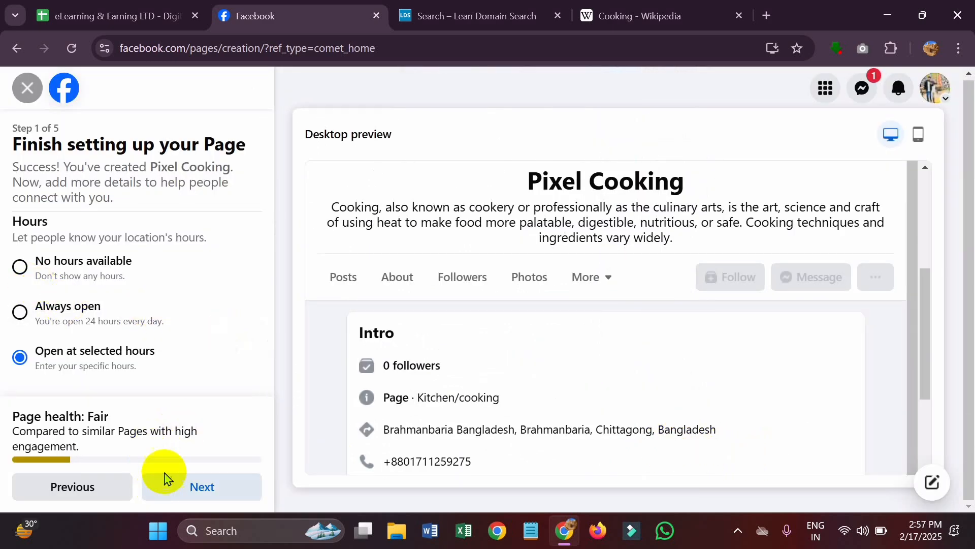
Proceed to the page customisation step and decline saving the address in the browser
{"action": "scroll", "coordinate": [268, 332], "scroll_direction": "up", "scroll_amount": 2}
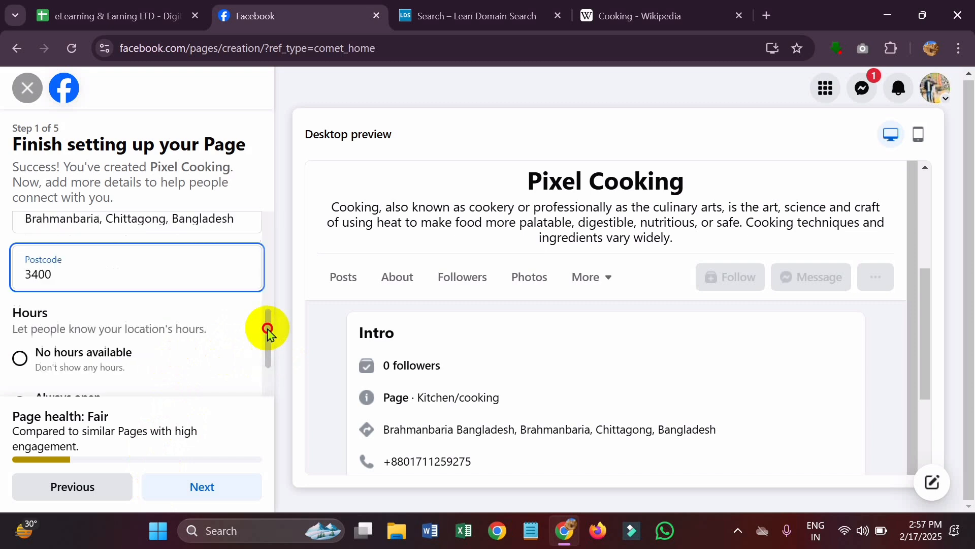
{"action": "left_click_drag", "start_coordinate": [269, 328], "coordinate": [282, 374]}
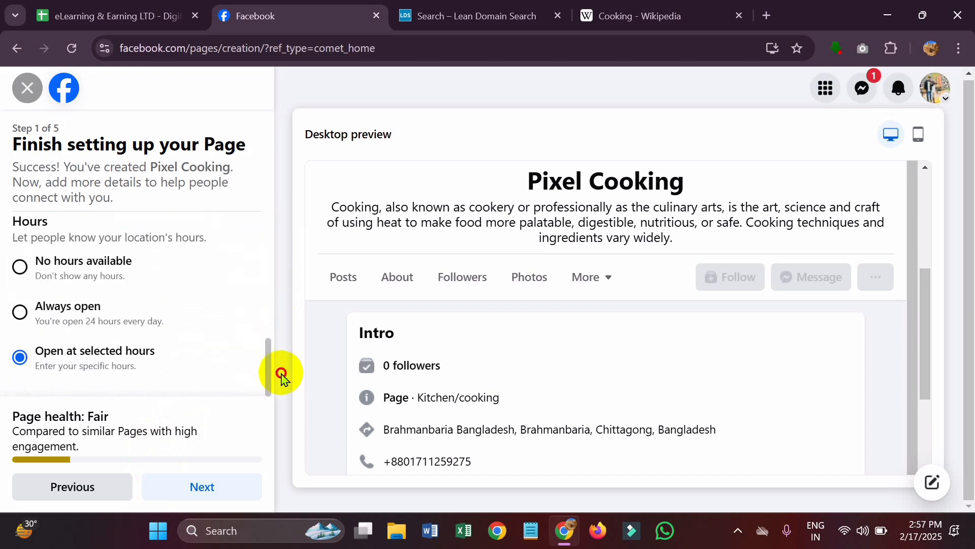
{"action": "left_click", "coordinate": [241, 493]}
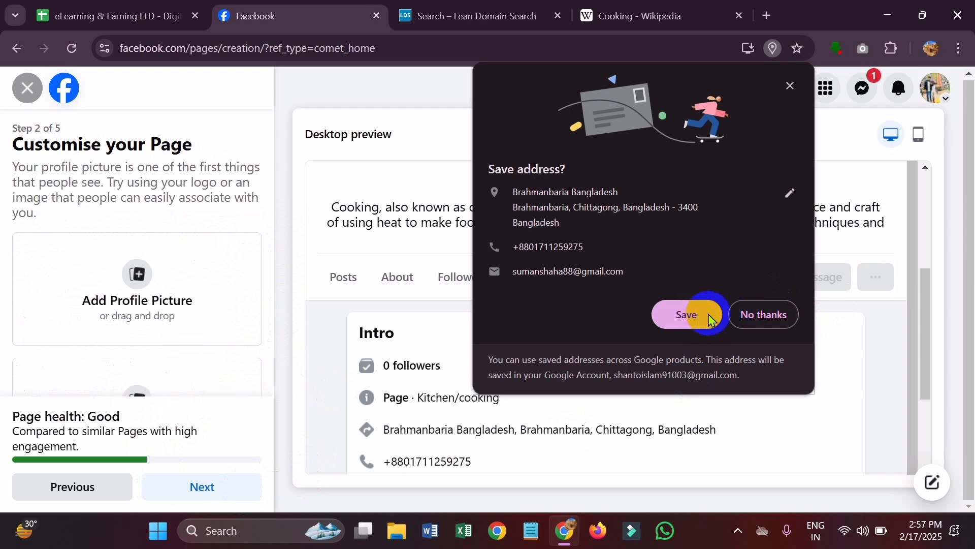
{"action": "left_click", "coordinate": [764, 316]}
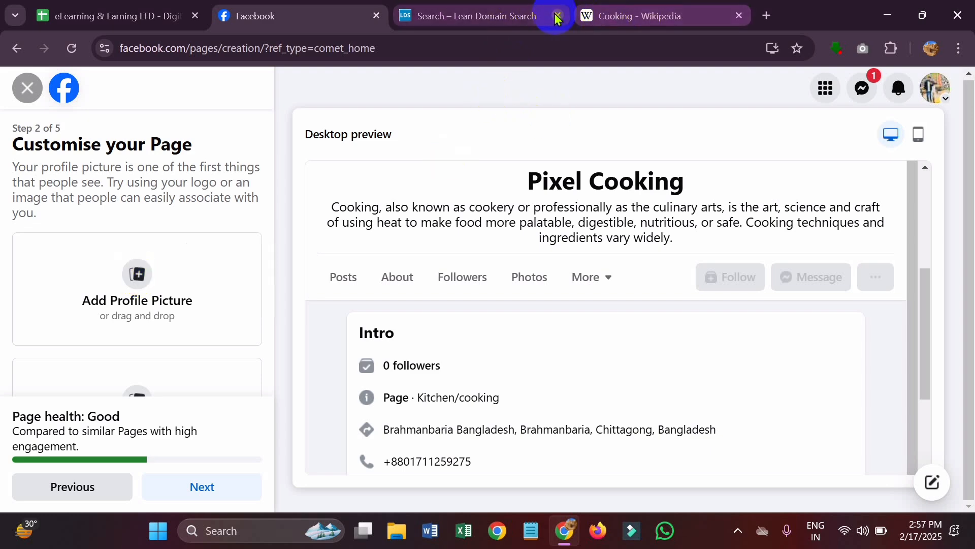
Search Google Images for Cooking logo in another tab
{"action": "left_click", "coordinate": [660, 17]}
{"action": "left_click", "coordinate": [10, 54]}
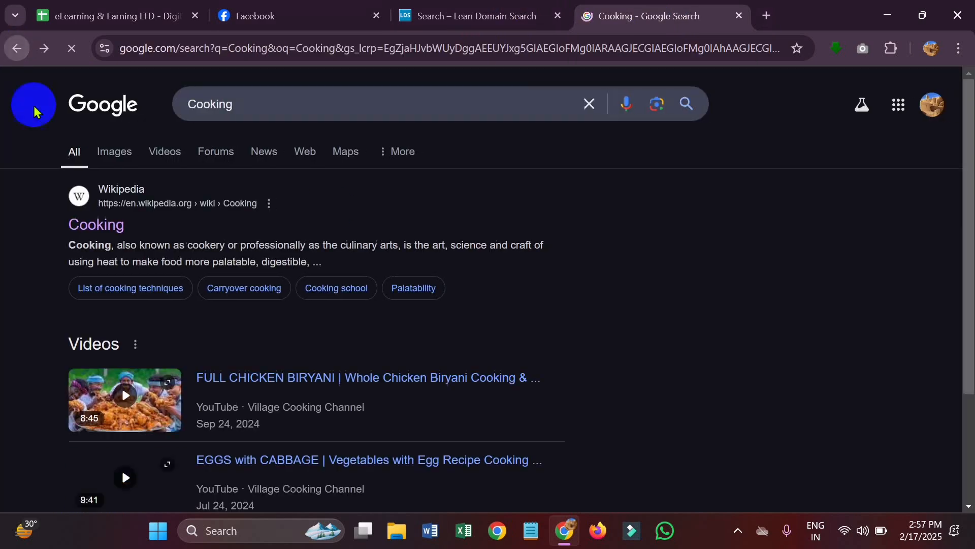
{"action": "left_click", "coordinate": [121, 160]}
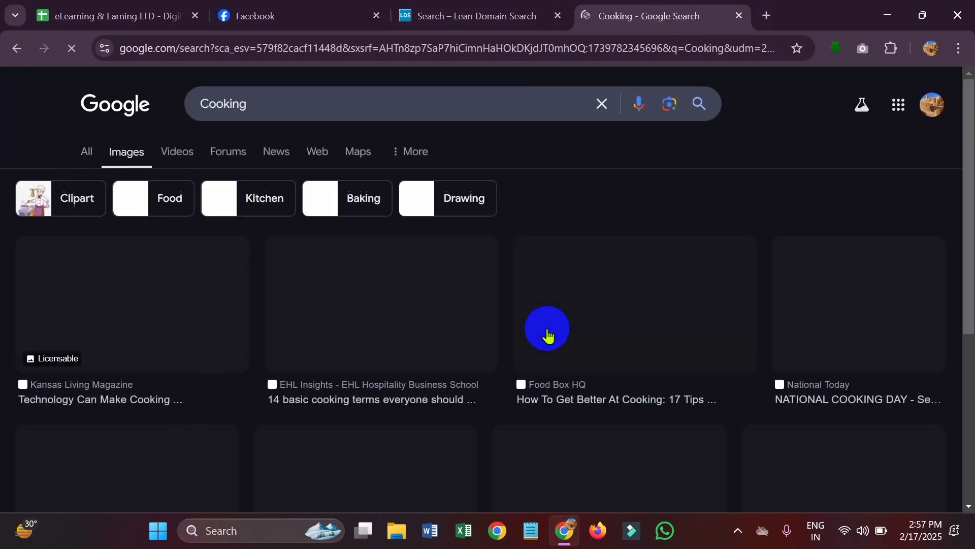
{"action": "scroll", "coordinate": [548, 335], "scroll_direction": "down", "scroll_amount": 4}
{"action": "scroll", "coordinate": [548, 335], "scroll_direction": "down", "scroll_amount": 2}
{"action": "scroll", "coordinate": [516, 316], "scroll_direction": "up", "scroll_amount": 6}
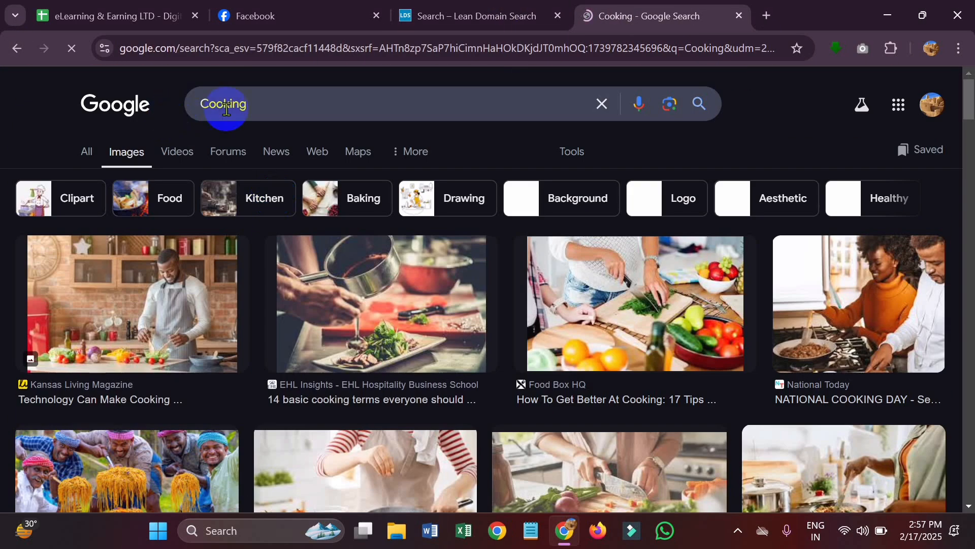
{"action": "left_click", "coordinate": [258, 107]}
{"action": "type", "text": "logo"}
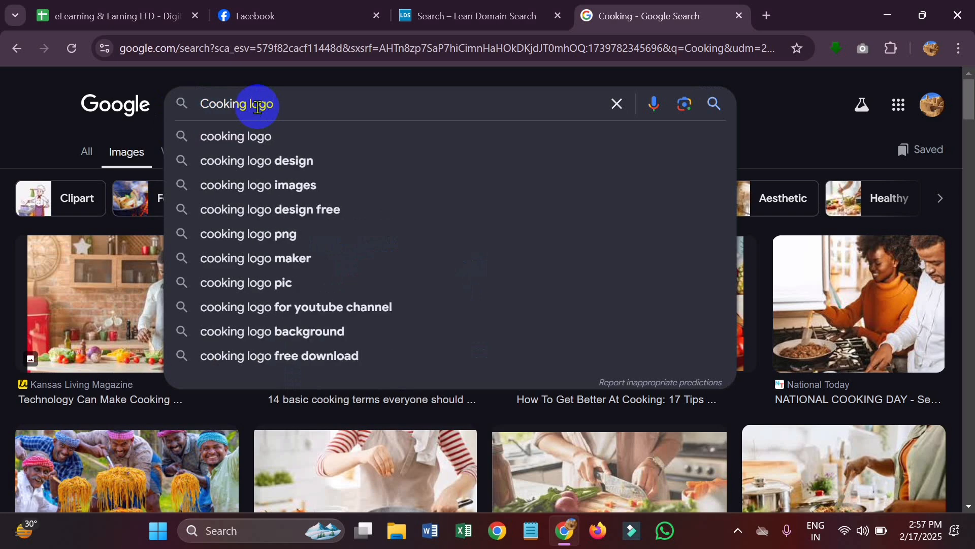
{"action": "key", "text": "Return"}
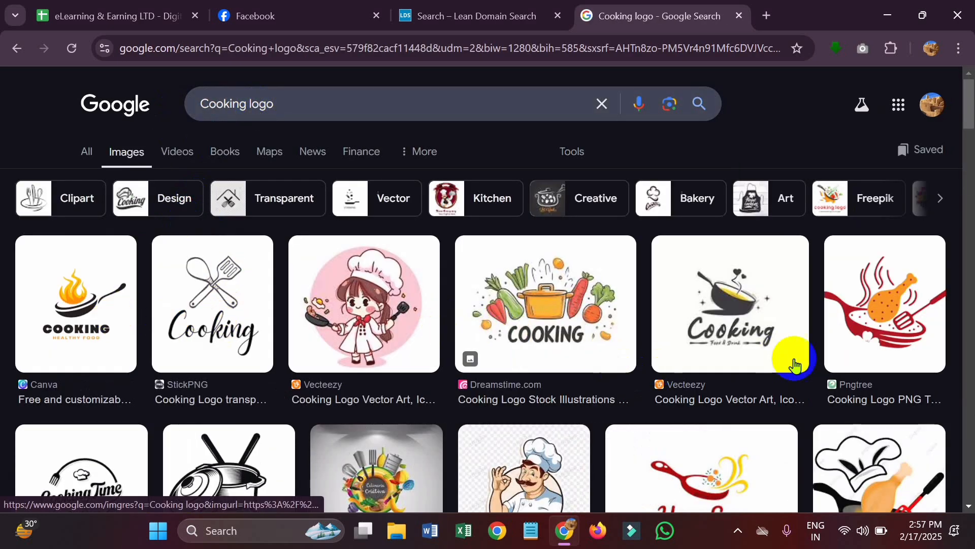
Save the chef Cooking logo image to the Downloads folder
{"action": "scroll", "coordinate": [261, 445], "scroll_direction": "down", "scroll_amount": 5}
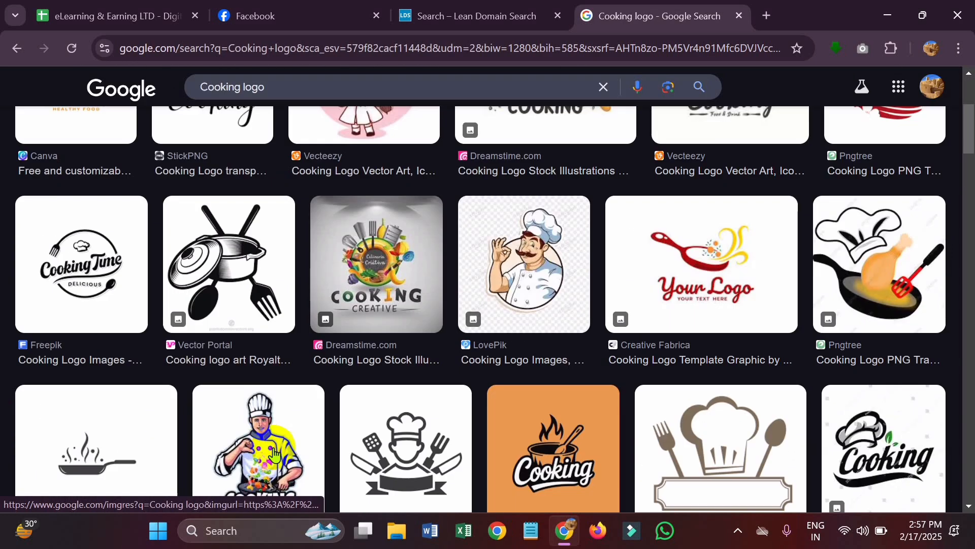
{"action": "left_click", "coordinate": [271, 443]}
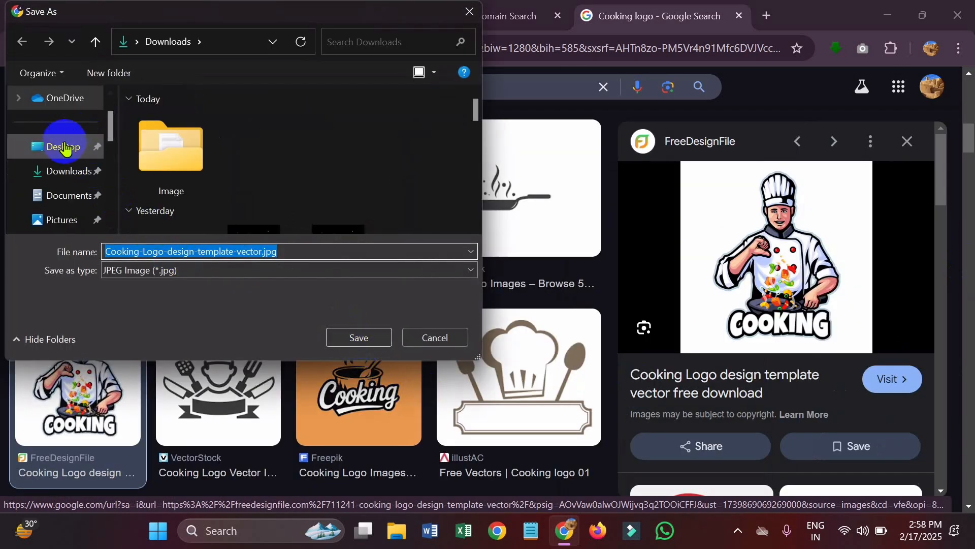
{"action": "left_click", "coordinate": [66, 171]}
{"action": "left_click", "coordinate": [364, 339]}
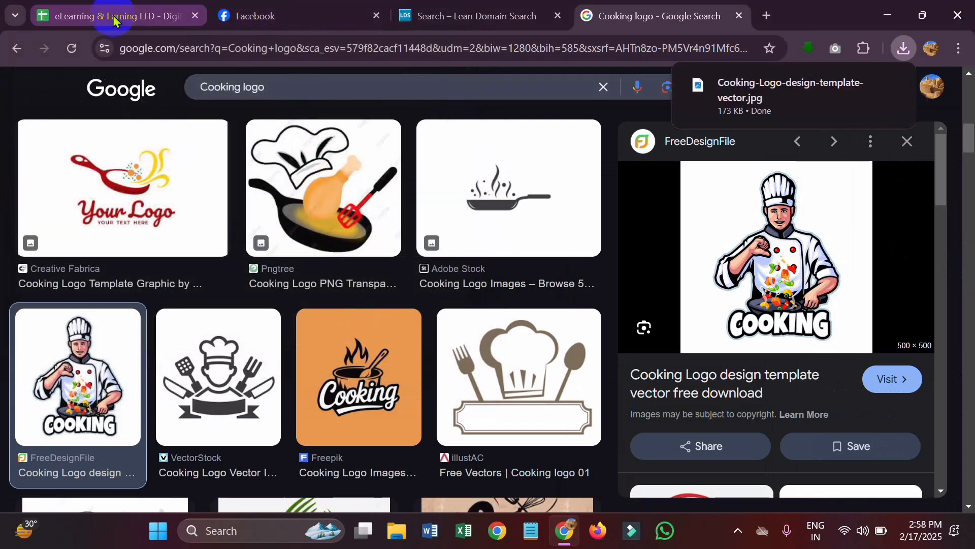
Upload the downloaded Cooking-Logo-design-template-vector.jpg as the page's profile picture
{"action": "left_click", "coordinate": [335, 17]}
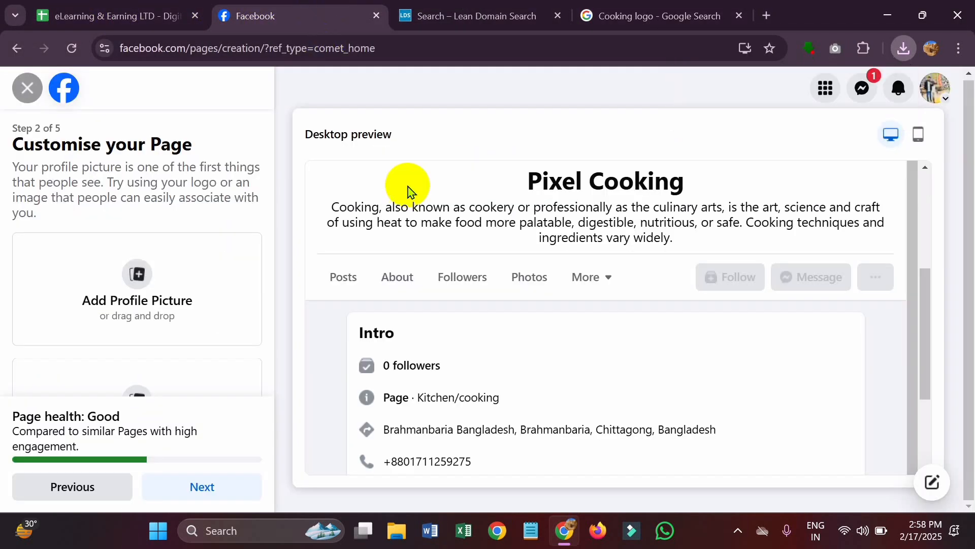
{"action": "left_click", "coordinate": [137, 274]}
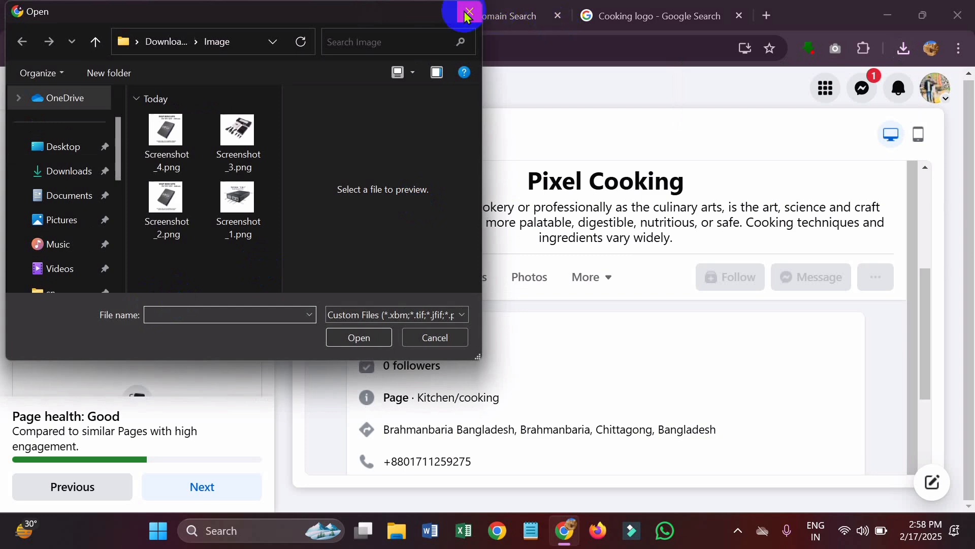
{"action": "left_click", "coordinate": [468, 14]}
{"action": "scroll", "coordinate": [226, 256], "scroll_direction": "down", "scroll_amount": 3}
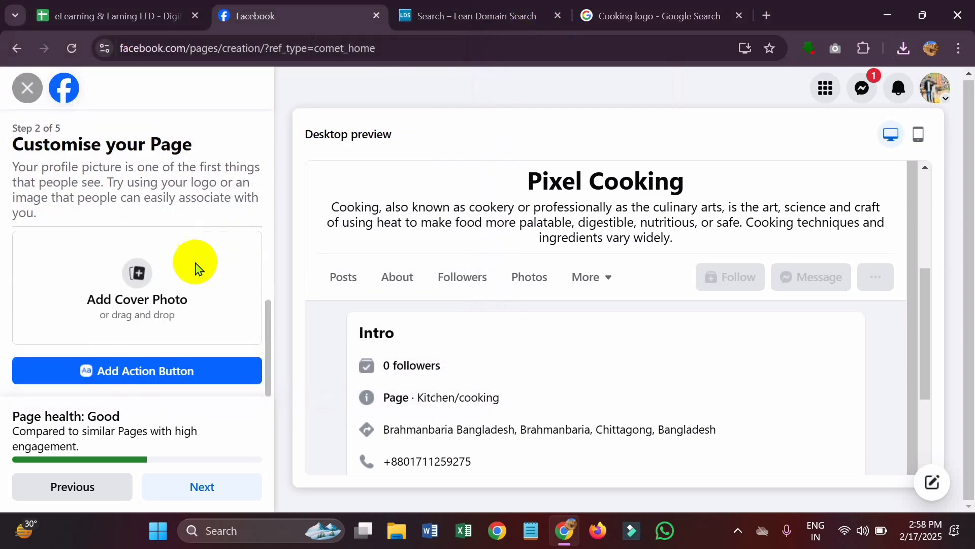
{"action": "scroll", "coordinate": [131, 309], "scroll_direction": "up", "scroll_amount": 3}
{"action": "left_click", "coordinate": [138, 275]}
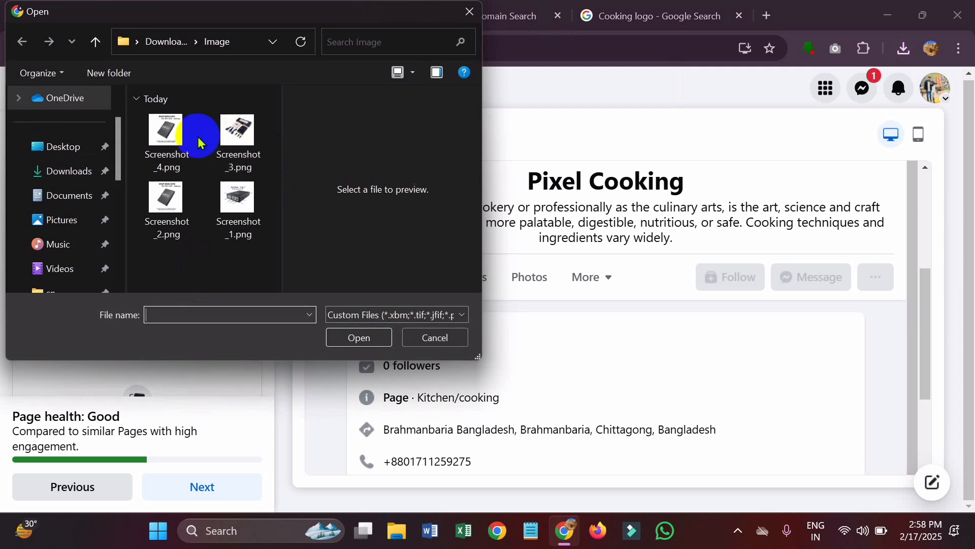
{"action": "scroll", "coordinate": [63, 153], "scroll_direction": "up", "scroll_amount": 2}
{"action": "scroll", "coordinate": [68, 209], "scroll_direction": "down", "scroll_amount": 3}
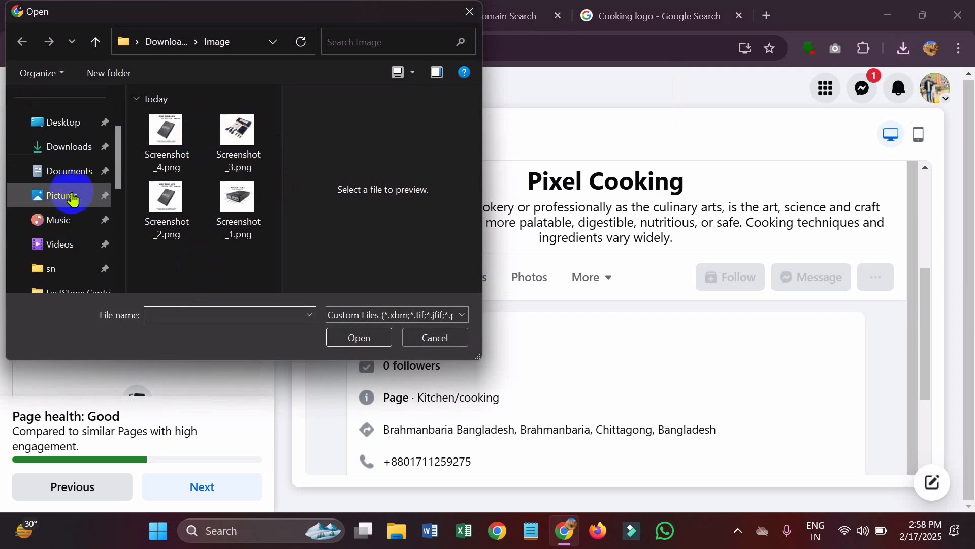
{"action": "left_click", "coordinate": [73, 147]}
{"action": "scroll", "coordinate": [190, 178], "scroll_direction": "up", "scroll_amount": 2}
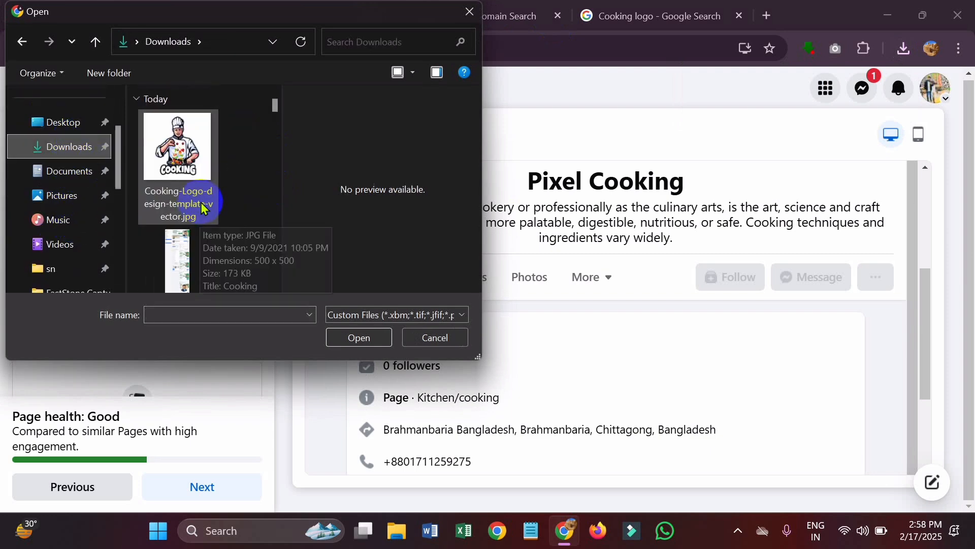
{"action": "double_click", "coordinate": [188, 151]}
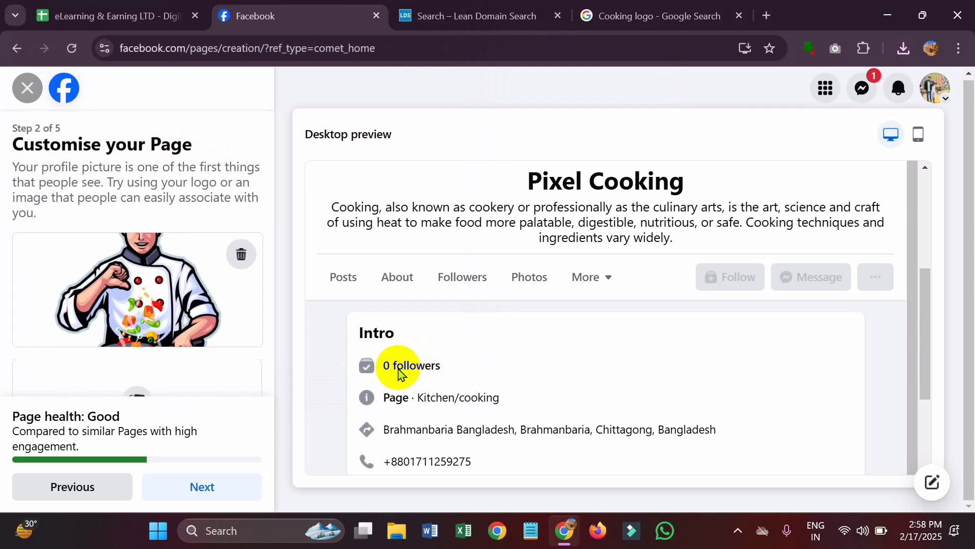
Upload the Yellow And White Modern Italian Food Trifold Brochure image as the cover photo and reposition it lower
{"action": "scroll", "coordinate": [152, 345], "scroll_direction": "down", "scroll_amount": 2}
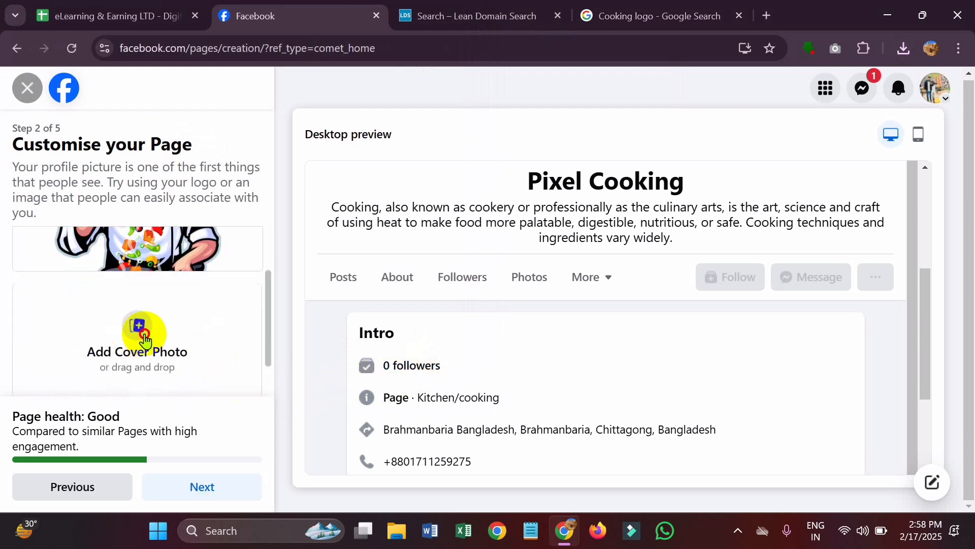
{"action": "left_click", "coordinate": [144, 337]}
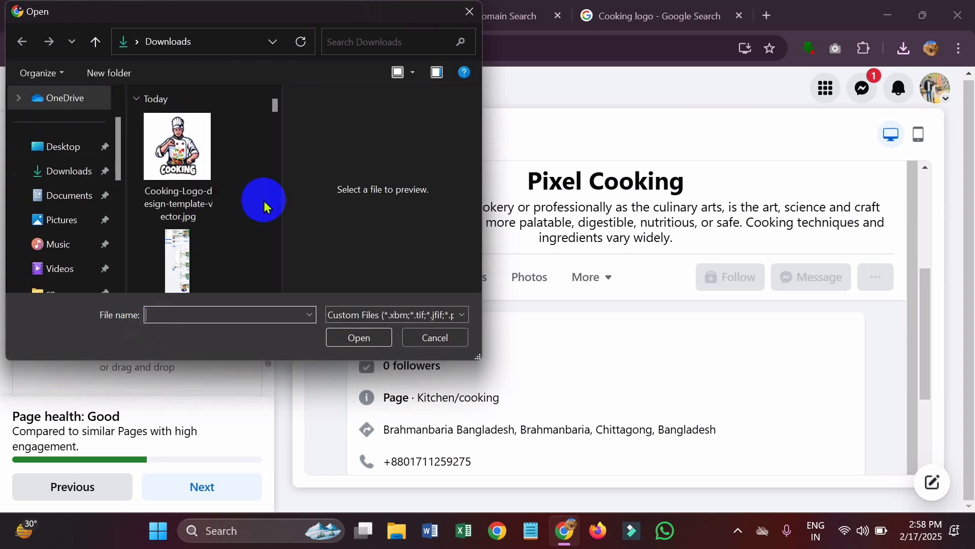
{"action": "scroll", "coordinate": [237, 206], "scroll_direction": "down", "scroll_amount": 2}
{"action": "scroll", "coordinate": [238, 206], "scroll_direction": "down", "scroll_amount": 5}
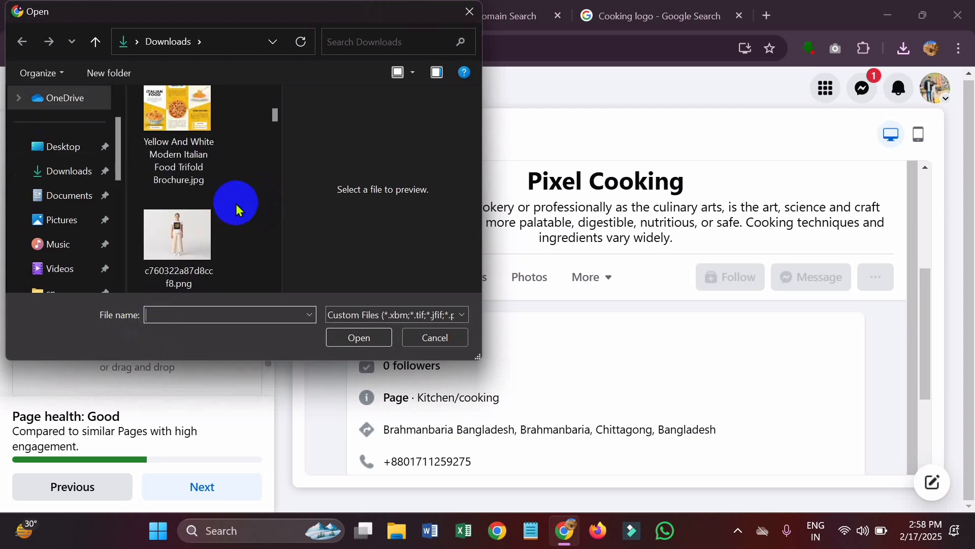
{"action": "scroll", "coordinate": [238, 208], "scroll_direction": "up", "scroll_amount": 2}
{"action": "left_click", "coordinate": [213, 198]}
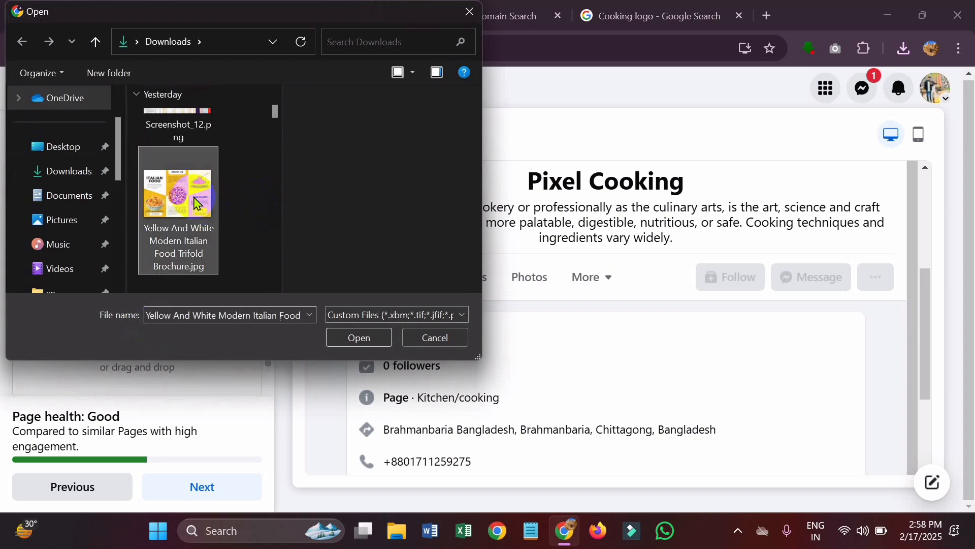
{"action": "left_click", "coordinate": [361, 337]}
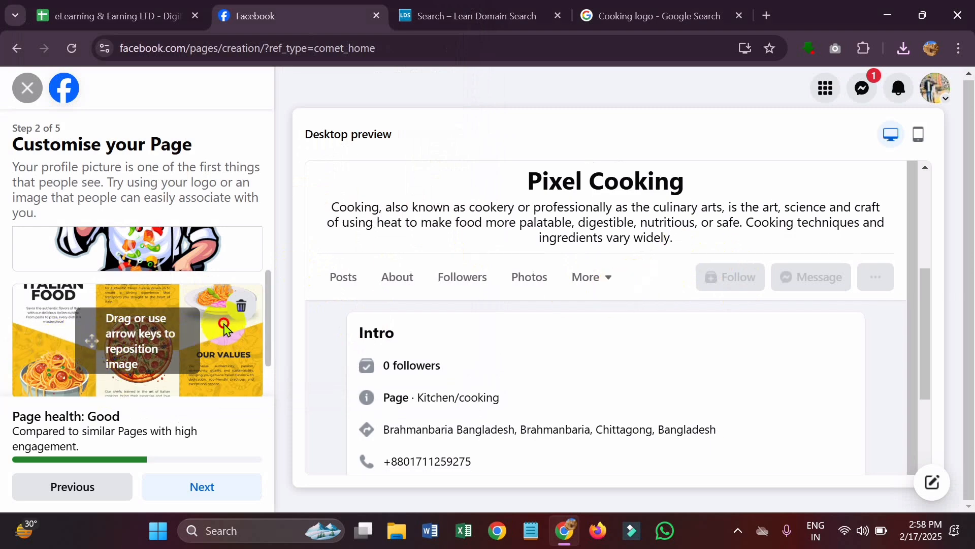
{"action": "left_click_drag", "start_coordinate": [218, 329], "coordinate": [223, 403]}
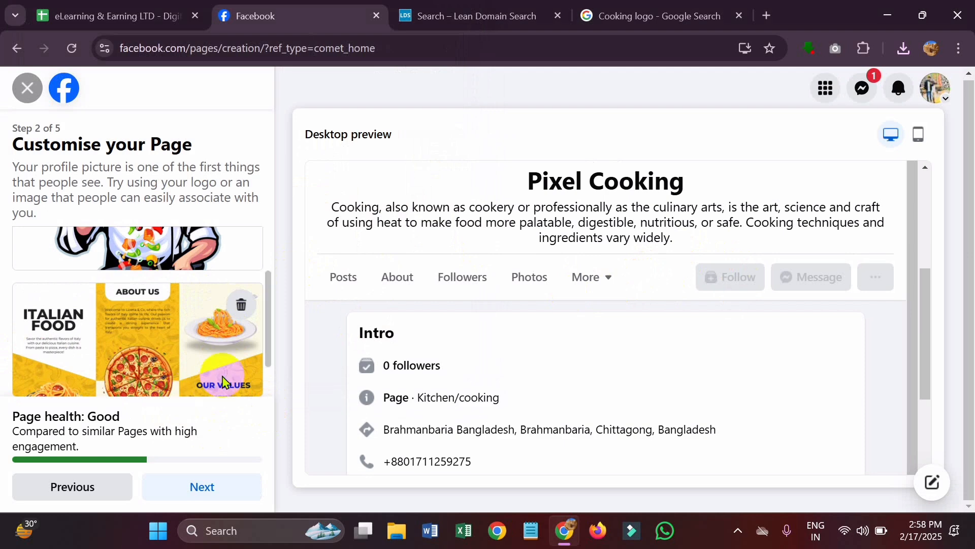
{"action": "scroll", "coordinate": [264, 358], "scroll_direction": "down", "scroll_amount": 1}
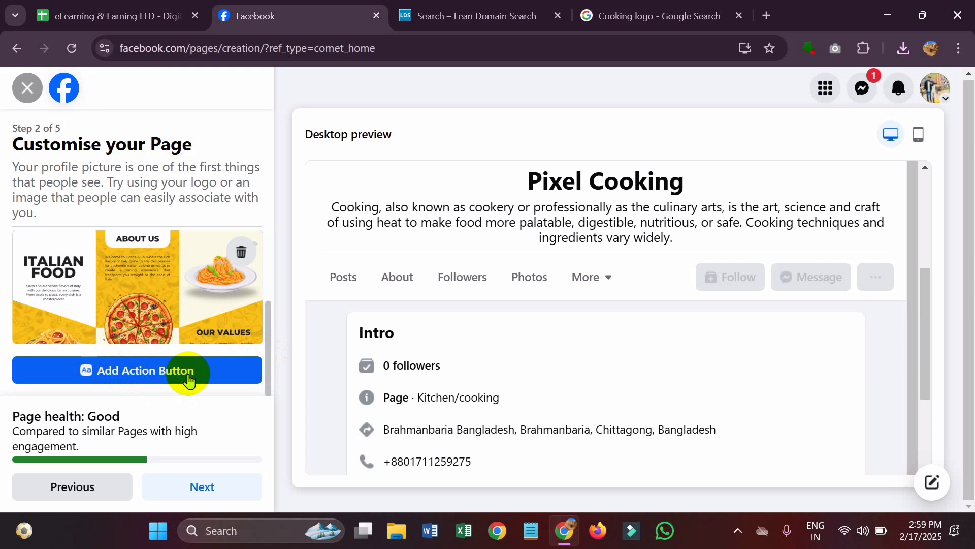
Open the action button options and browse through the available choices
{"action": "left_click", "coordinate": [116, 370]}
{"action": "left_click", "coordinate": [500, 422]}
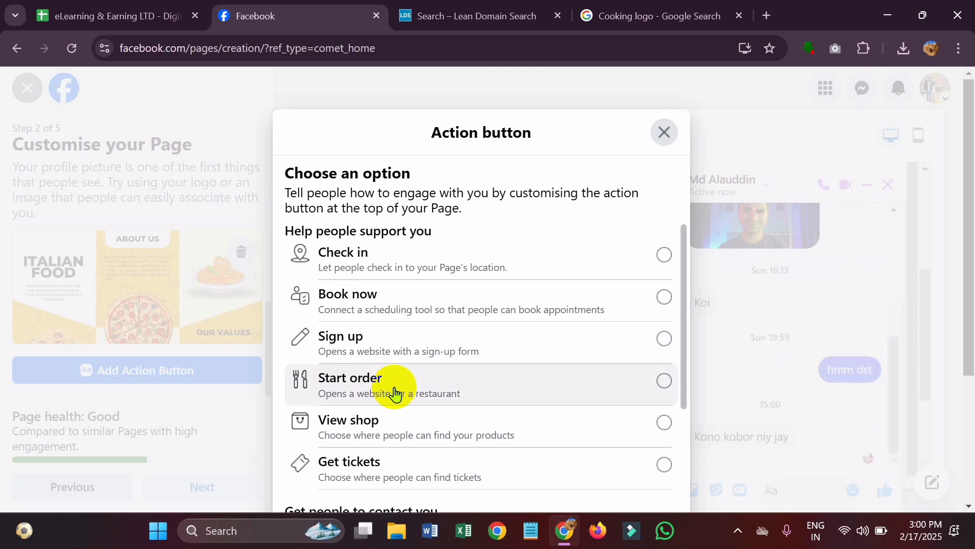
{"action": "scroll", "coordinate": [374, 429], "scroll_direction": "down", "scroll_amount": 2}
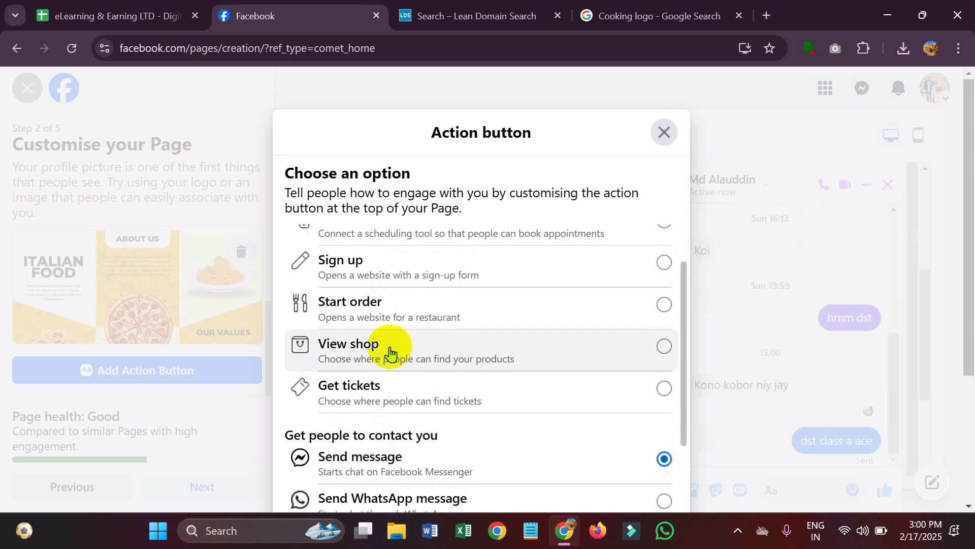
{"action": "scroll", "coordinate": [390, 351], "scroll_direction": "down", "scroll_amount": 1}
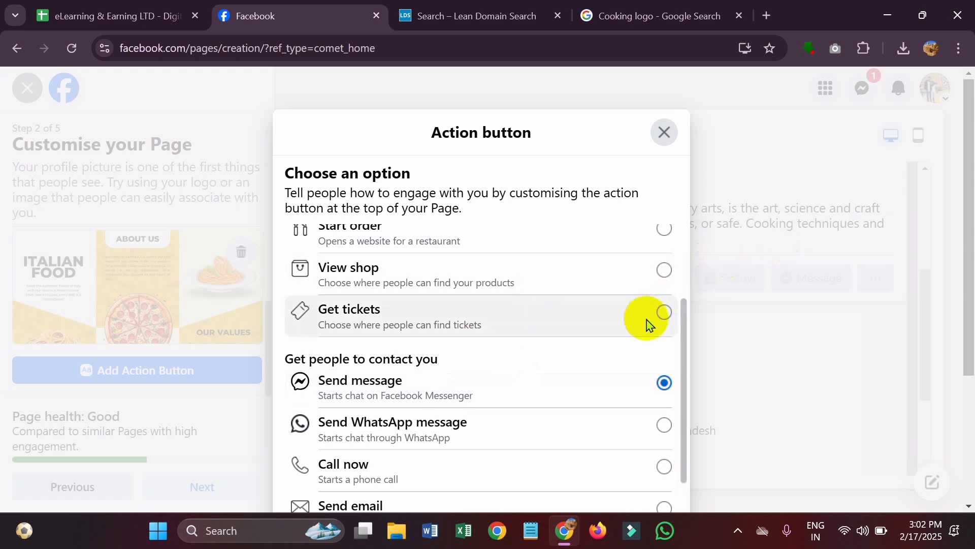
{"action": "scroll", "coordinate": [530, 367], "scroll_direction": "down", "scroll_amount": 3}
{"action": "scroll", "coordinate": [437, 325], "scroll_direction": "up", "scroll_amount": 1}
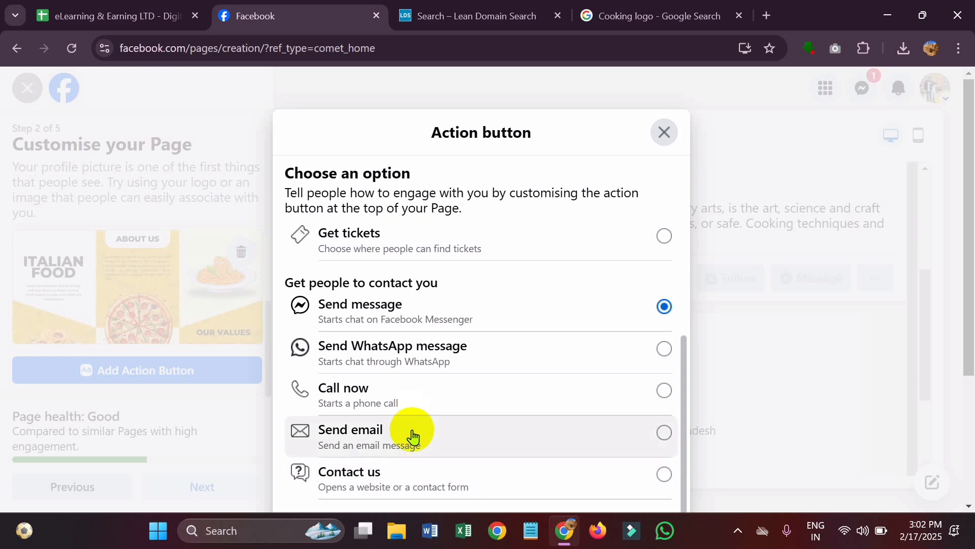
{"action": "scroll", "coordinate": [414, 435], "scroll_direction": "down", "scroll_amount": 1}
{"action": "scroll", "coordinate": [416, 437], "scroll_direction": "down", "scroll_amount": 2}
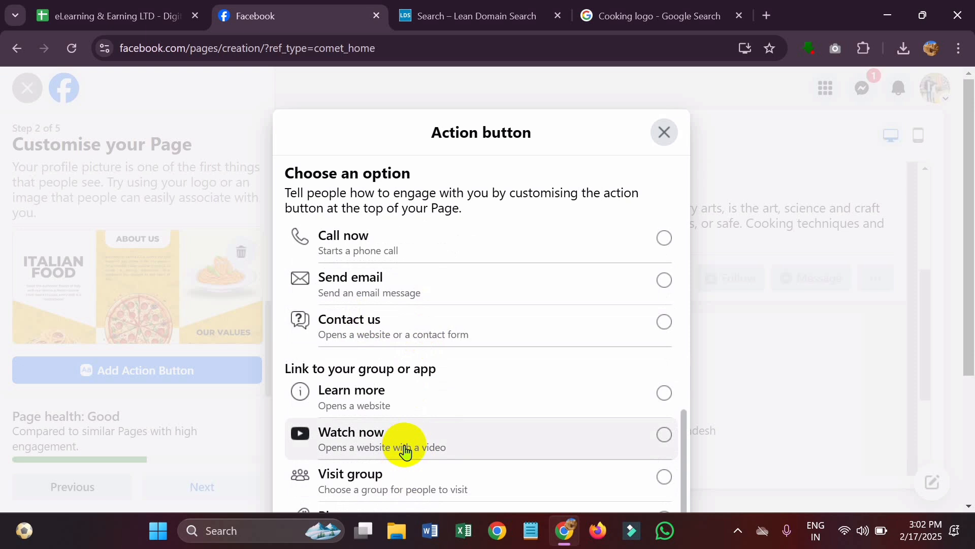
{"action": "scroll", "coordinate": [407, 446], "scroll_direction": "up", "scroll_amount": 10}
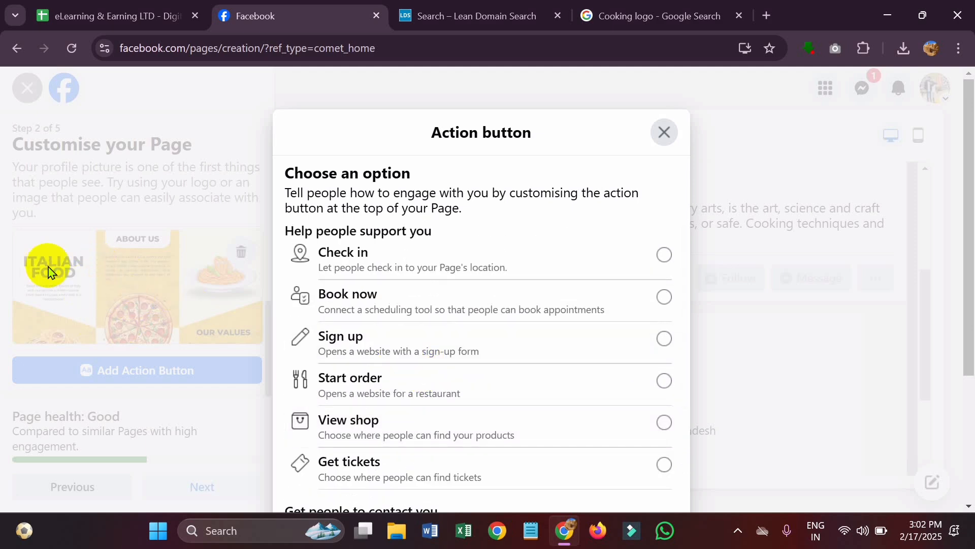
Choose Start order as the page's action button type
{"action": "left_click", "coordinate": [440, 389]}
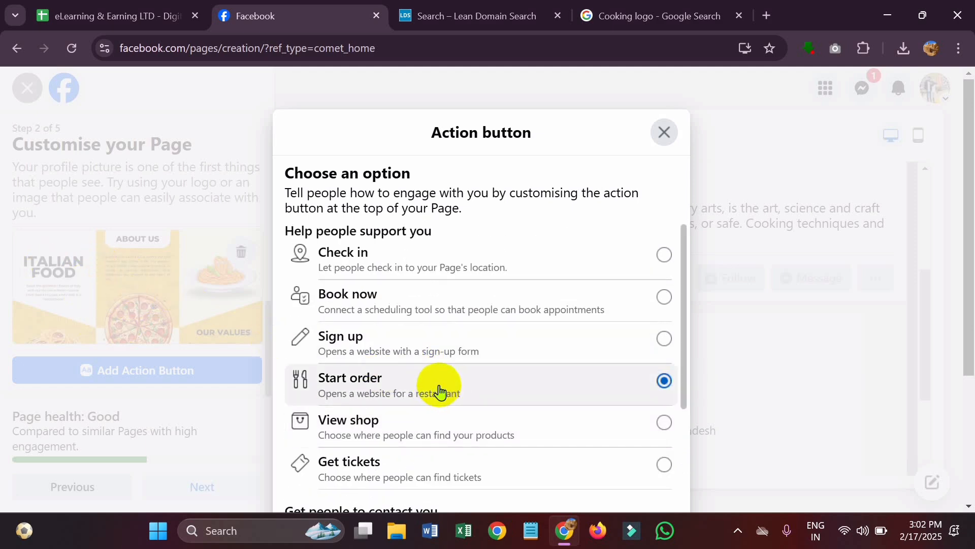
{"action": "scroll", "coordinate": [853, 398], "scroll_direction": "down", "scroll_amount": 4}
{"action": "left_click", "coordinate": [653, 444]}
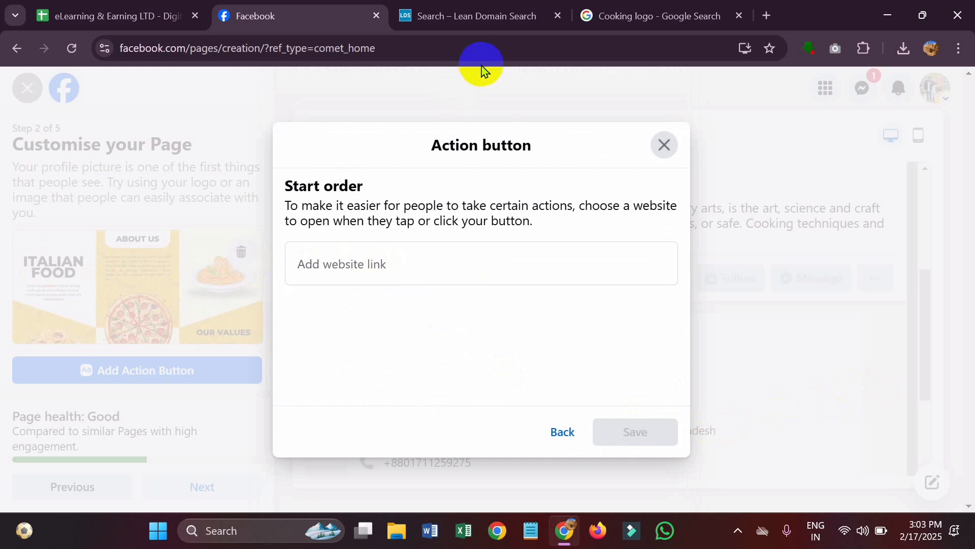
{"action": "left_click", "coordinate": [453, 264]}
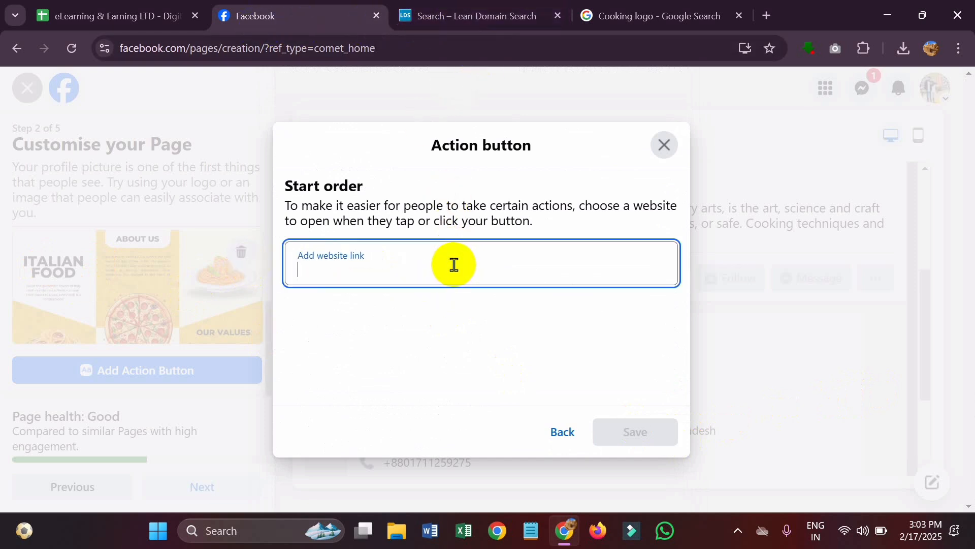
{"action": "type", "text": "www."}
{"action": "type", "text": "Brahmanbaria"}
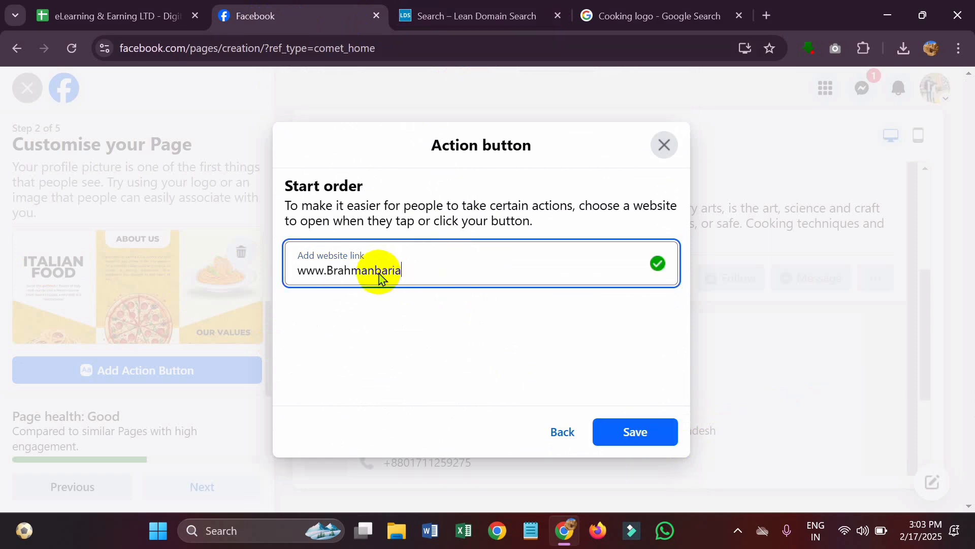
{"action": "left_click", "coordinate": [529, 20]}
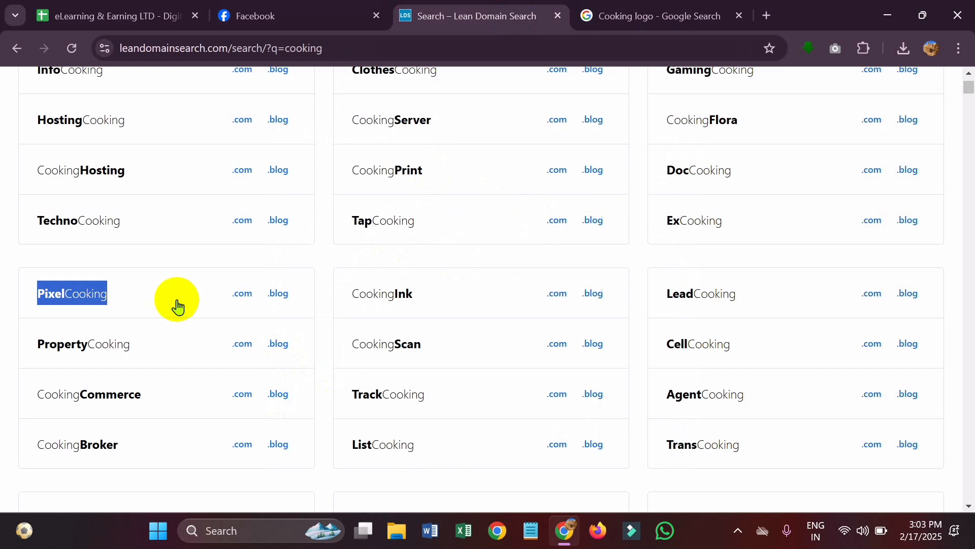
{"action": "left_click", "coordinate": [297, 18]}
{"action": "double_click", "coordinate": [341, 186]}
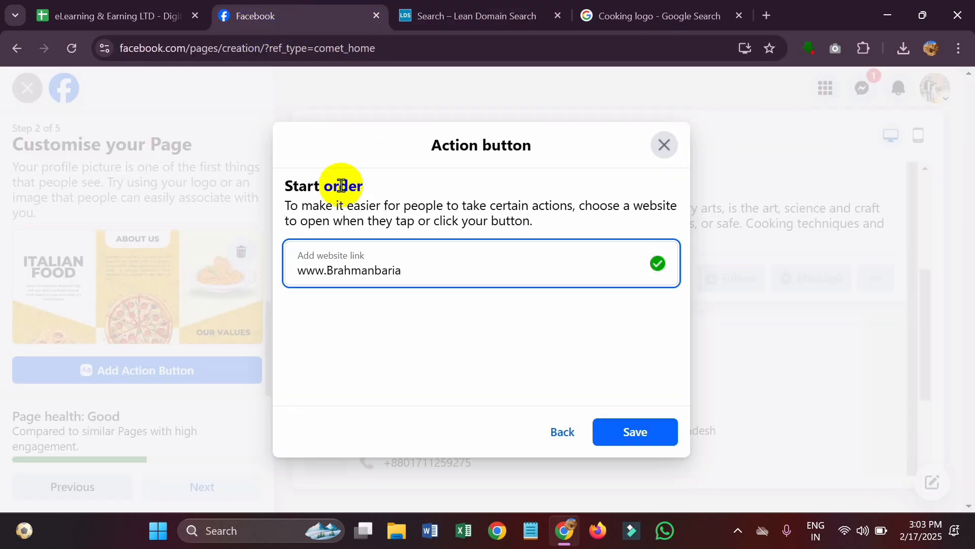
{"action": "double_click", "coordinate": [361, 274]}
{"action": "type", "text": "PixelCooking"}
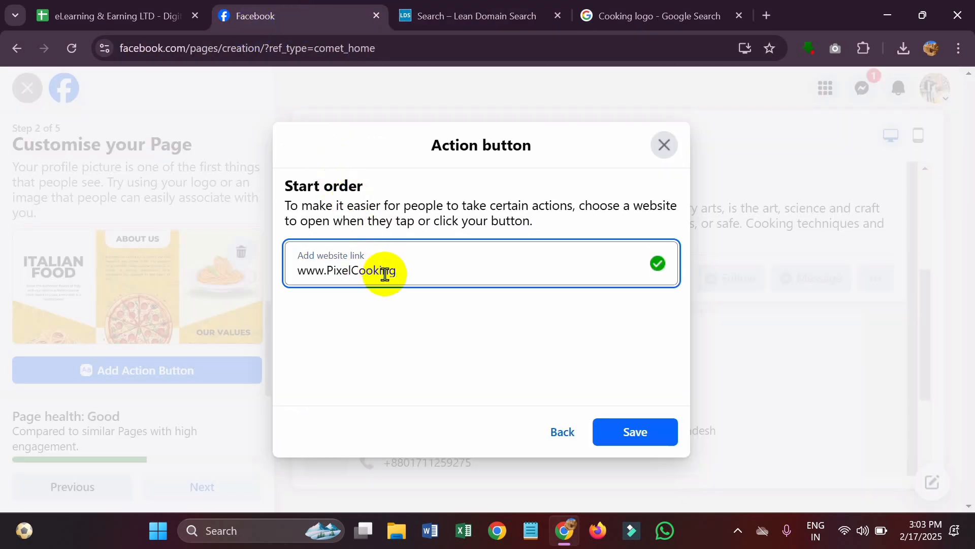
{"action": "type", "text": ".com"}
{"action": "left_click", "coordinate": [620, 435]}
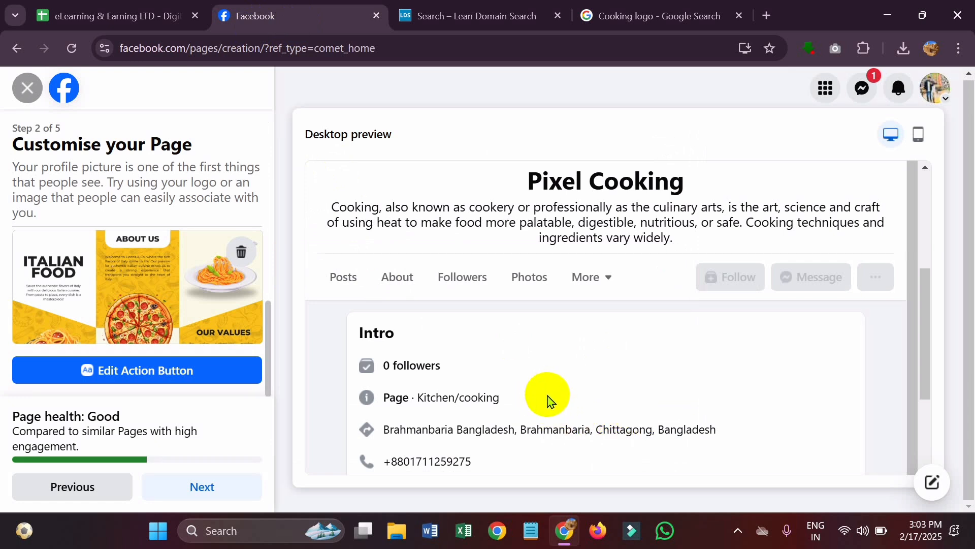
Move on to WhatsApp connection, pick Bangladesh's country code, enter the WhatsApp phone number and request a code
{"action": "scroll", "coordinate": [567, 467], "scroll_direction": "down", "scroll_amount": 3}
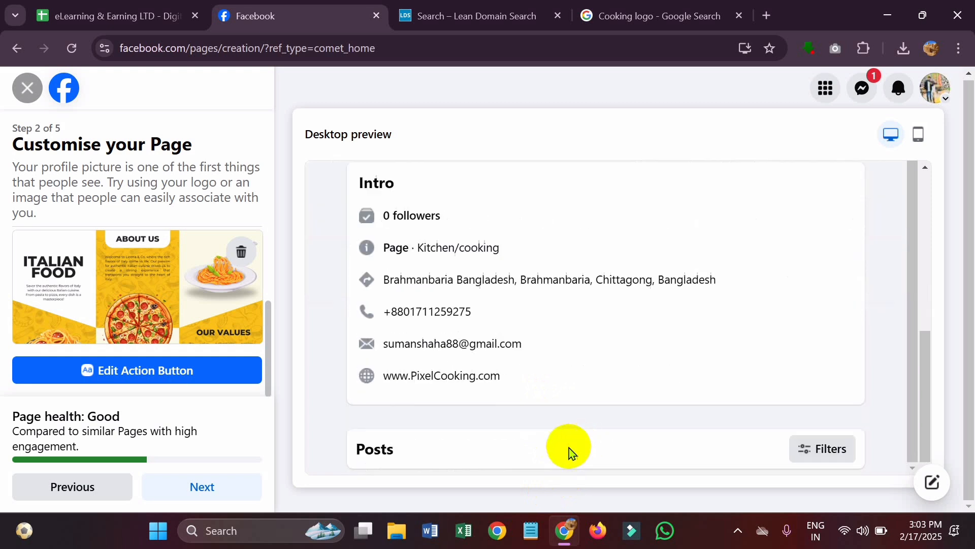
{"action": "left_click", "coordinate": [208, 486]}
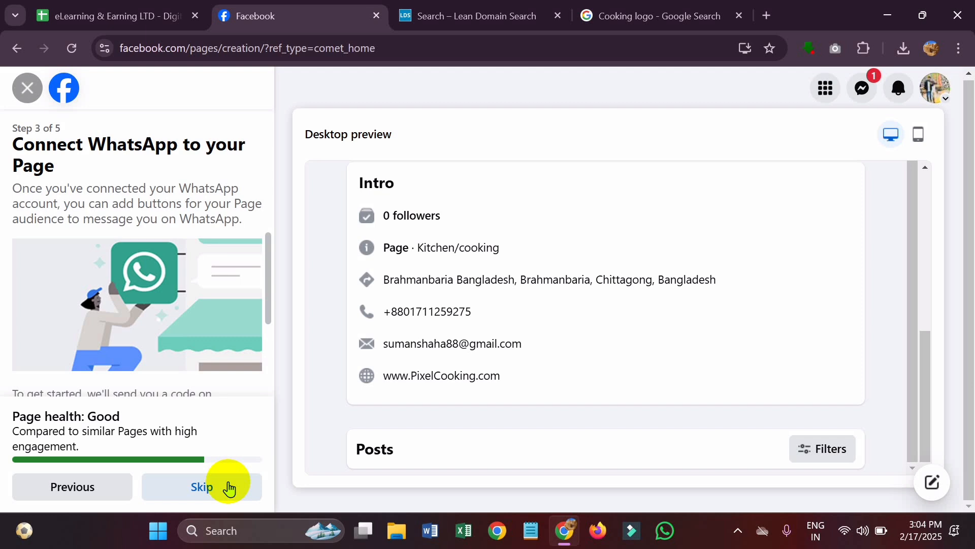
{"action": "scroll", "coordinate": [181, 370], "scroll_direction": "down", "scroll_amount": 3}
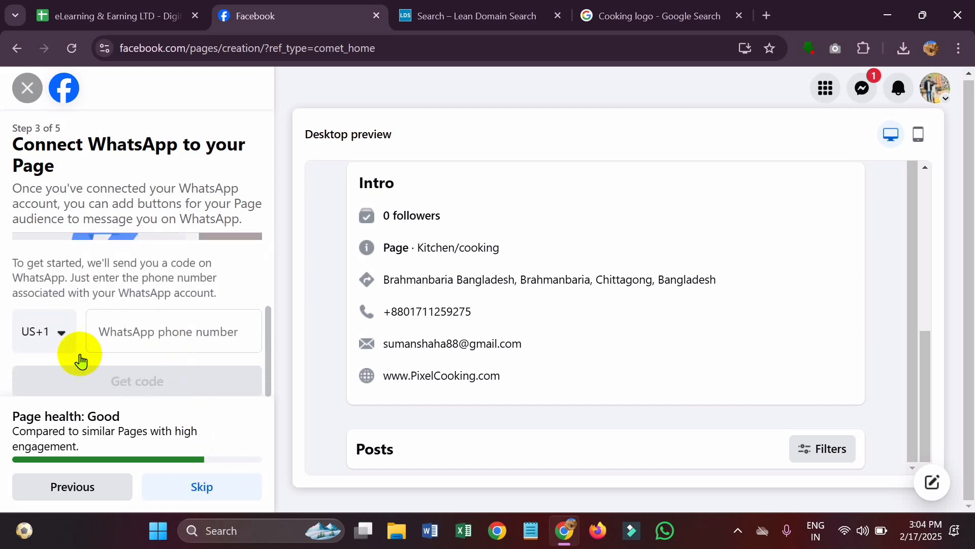
{"action": "left_click", "coordinate": [45, 340]}
{"action": "scroll", "coordinate": [63, 410], "scroll_direction": "down", "scroll_amount": 4}
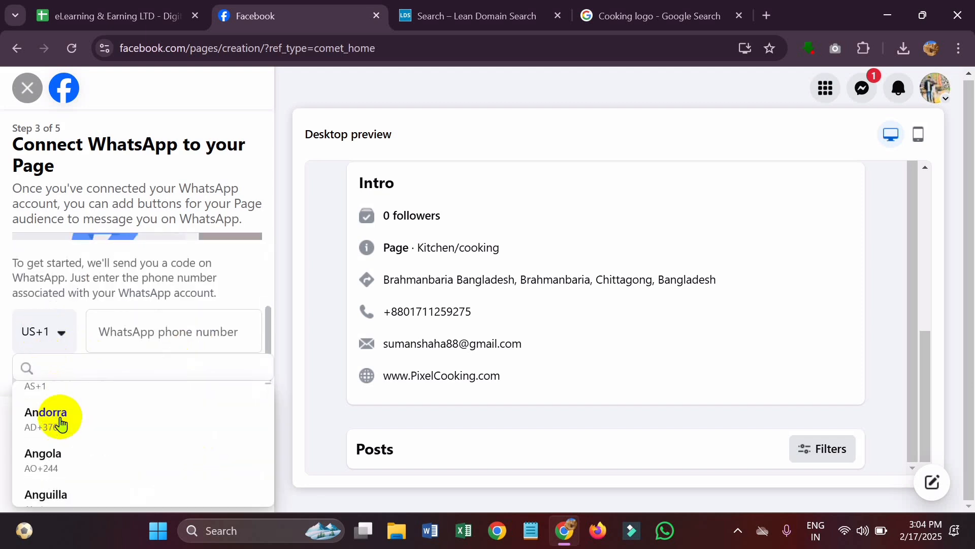
{"action": "scroll", "coordinate": [61, 424], "scroll_direction": "down", "scroll_amount": 8}
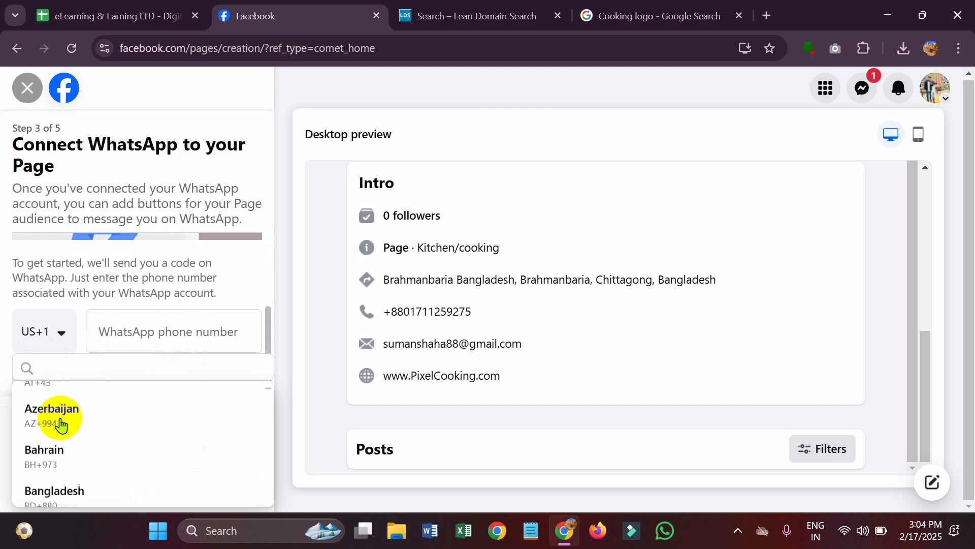
{"action": "left_click", "coordinate": [60, 409]}
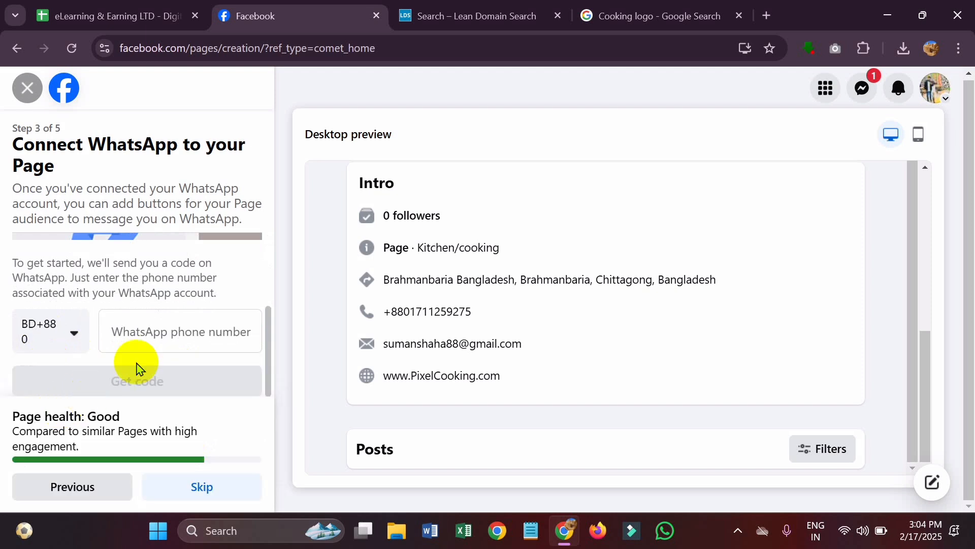
{"action": "left_click", "coordinate": [153, 338]}
{"action": "left_click", "coordinate": [224, 382]}
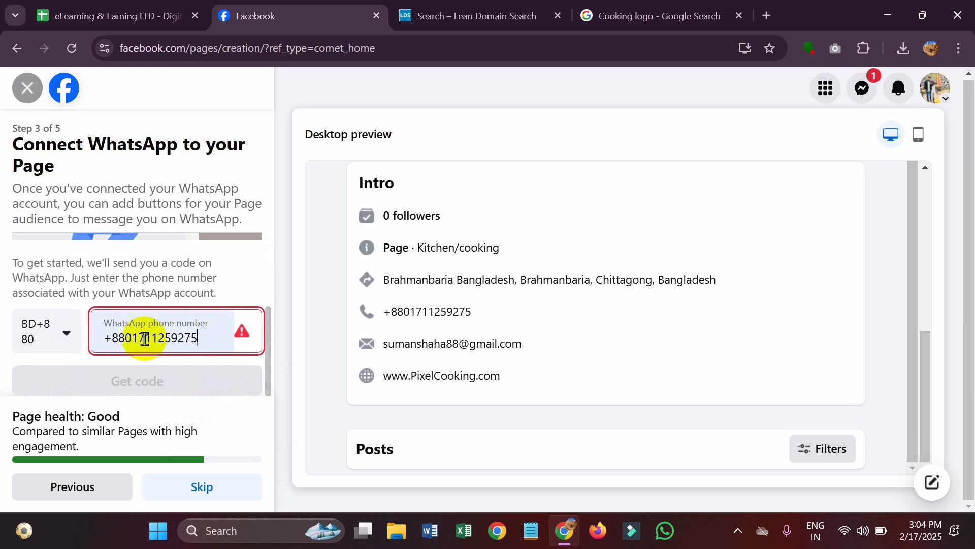
{"action": "left_click", "coordinate": [127, 337]}
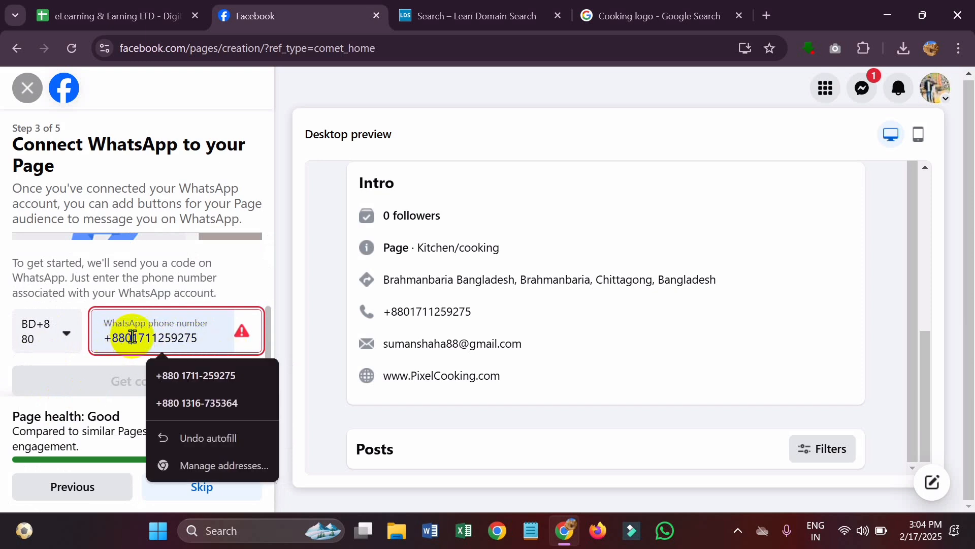
{"action": "key", "text": "BackSpace"}
{"action": "key", "text": "BackSpace"}
{"action": "key", "text": "BackSpace"}
{"action": "key", "text": "BackSpace"}
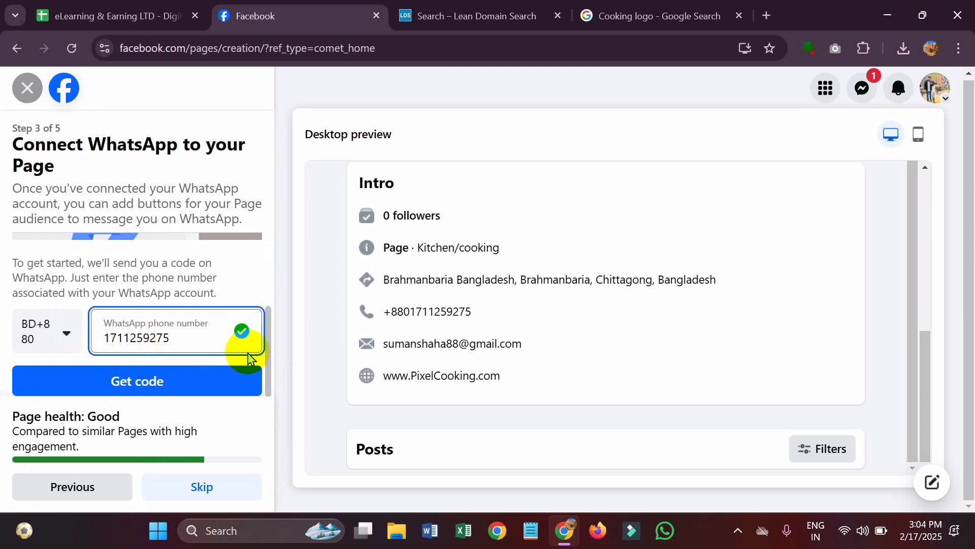
{"action": "left_click", "coordinate": [223, 381]}
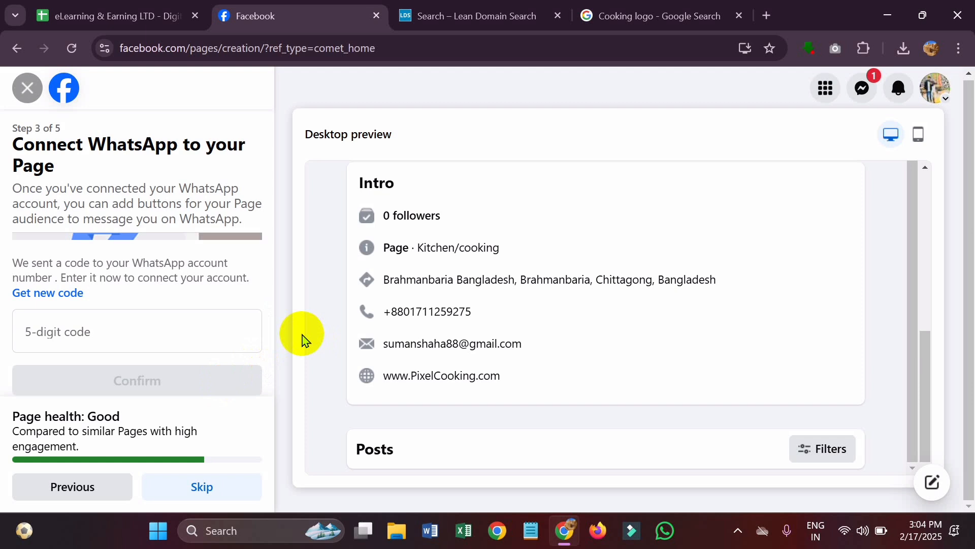
Enter the 5-digit WhatsApp verification code and confirm the connection
{"action": "left_click", "coordinate": [209, 333]}
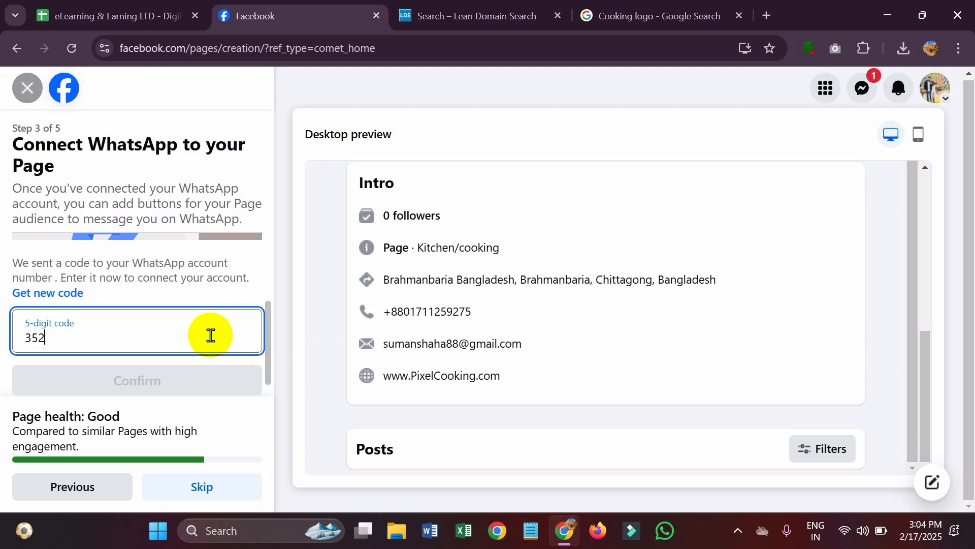
{"action": "left_click", "coordinate": [155, 386]}
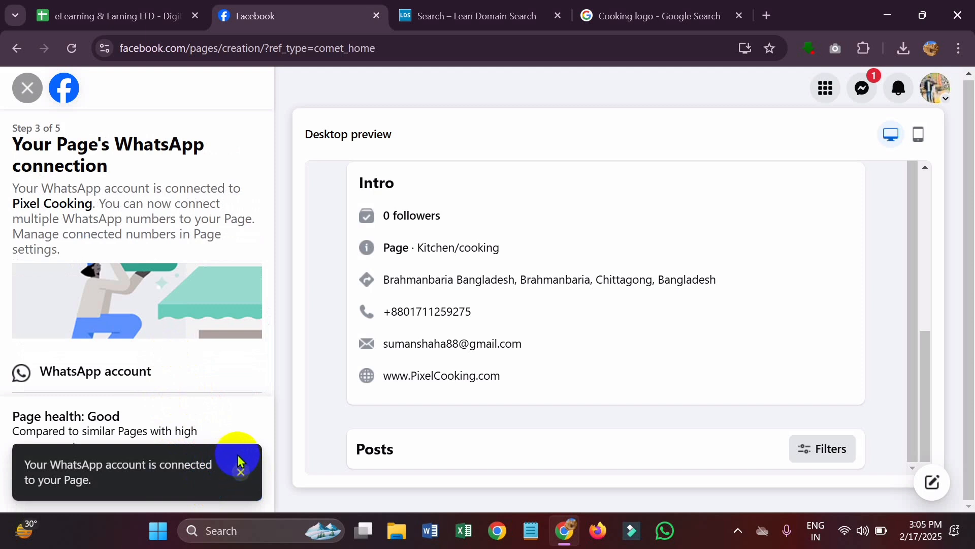
{"action": "left_click", "coordinate": [241, 471]}
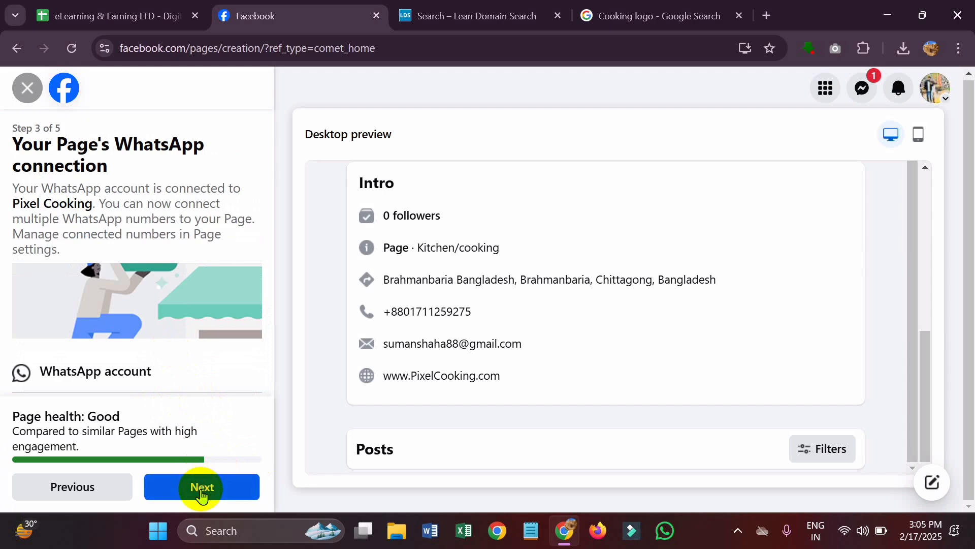
Continue to building the audience and send page invitations to four selected friends
{"action": "left_click", "coordinate": [202, 488]}
{"action": "left_click", "coordinate": [128, 258]}
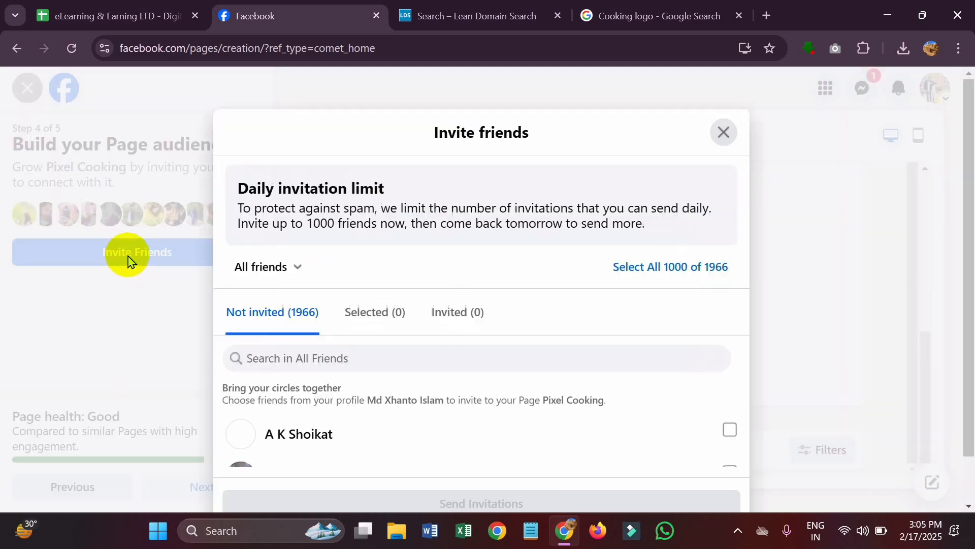
{"action": "scroll", "coordinate": [356, 320], "scroll_direction": "down", "scroll_amount": 1}
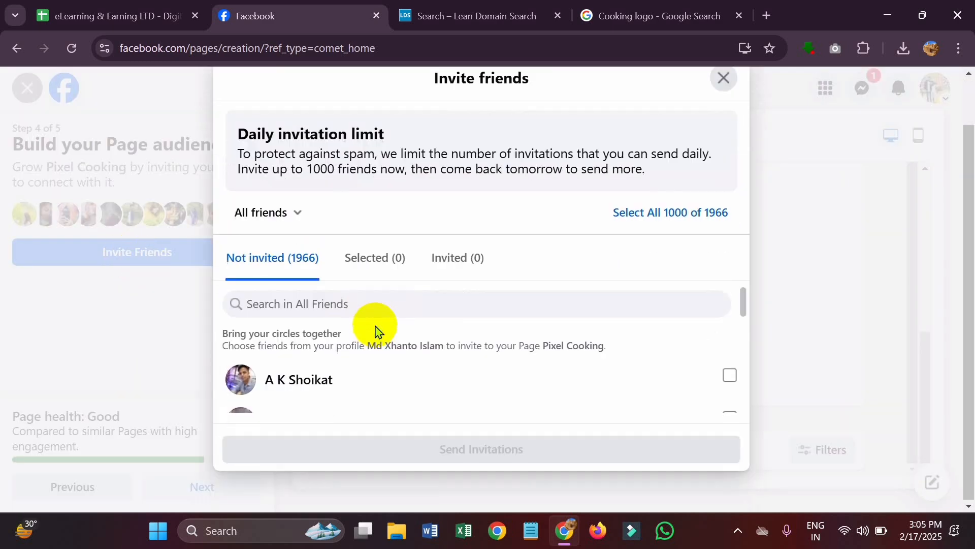
{"action": "left_click", "coordinate": [728, 380]}
{"action": "scroll", "coordinate": [729, 325], "scroll_direction": "down", "scroll_amount": 2}
{"action": "left_click", "coordinate": [730, 308]}
{"action": "left_click", "coordinate": [730, 350]}
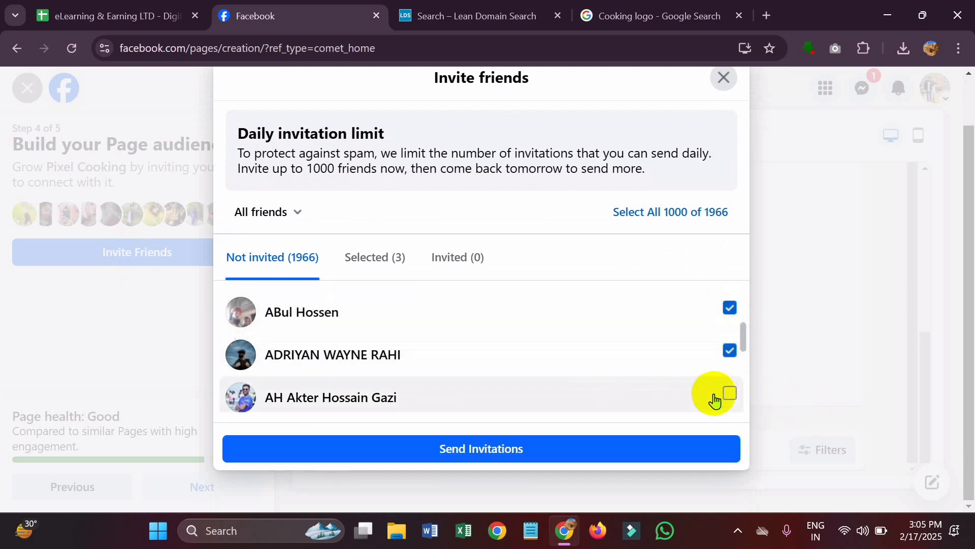
{"action": "left_click", "coordinate": [716, 398]}
{"action": "left_click", "coordinate": [630, 451]}
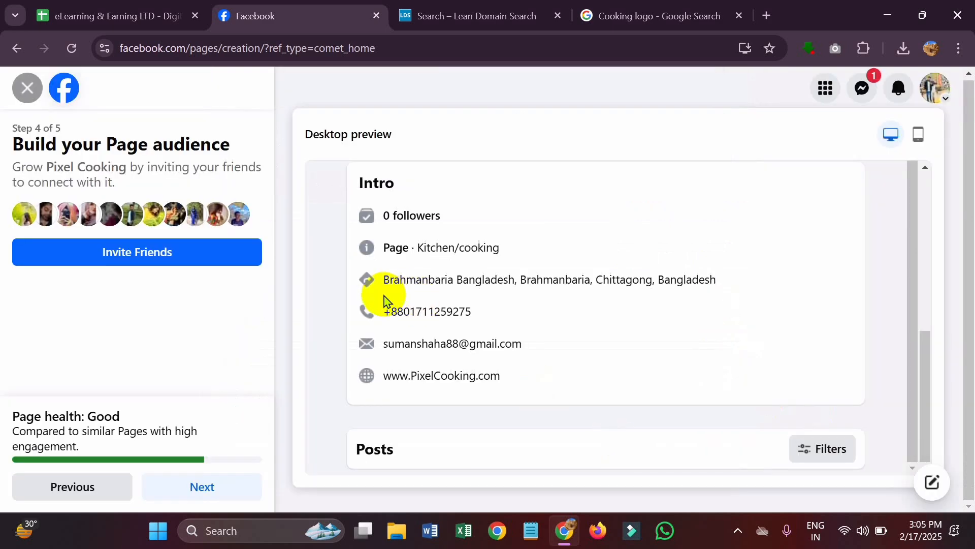
Continue to the final step and turn off page notifications on your profile
{"action": "left_click", "coordinate": [210, 474]}
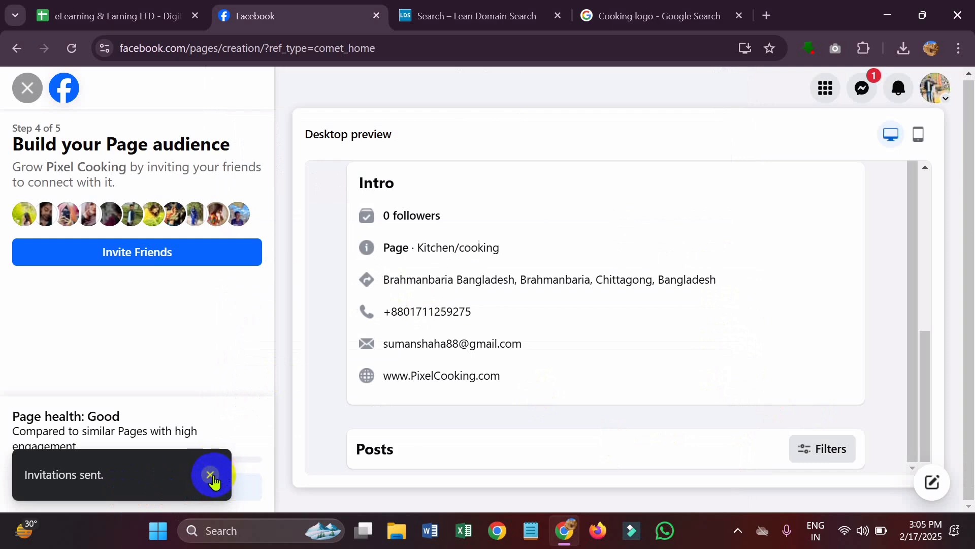
{"action": "left_click", "coordinate": [211, 479]}
{"action": "left_click", "coordinate": [201, 491]}
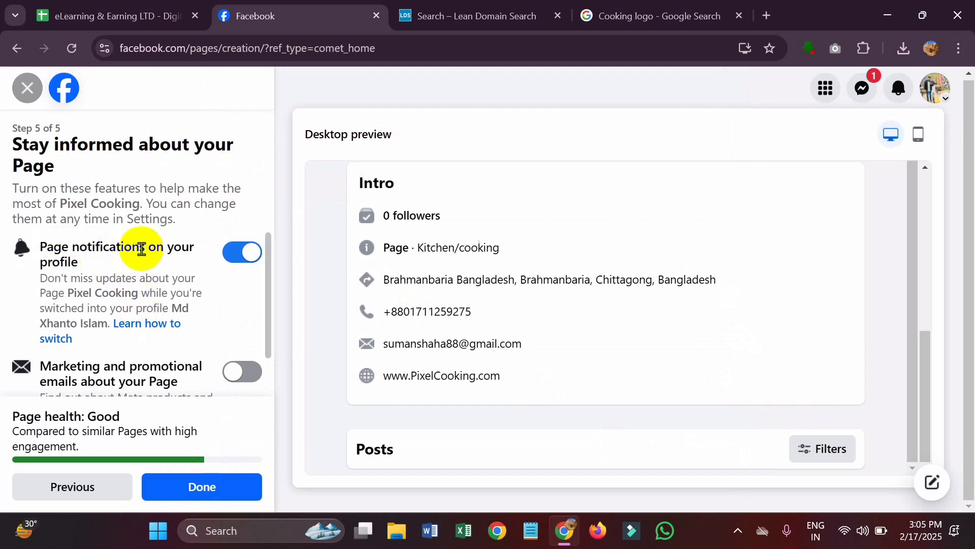
{"action": "left_click_drag", "start_coordinate": [79, 262], "coordinate": [45, 249]}
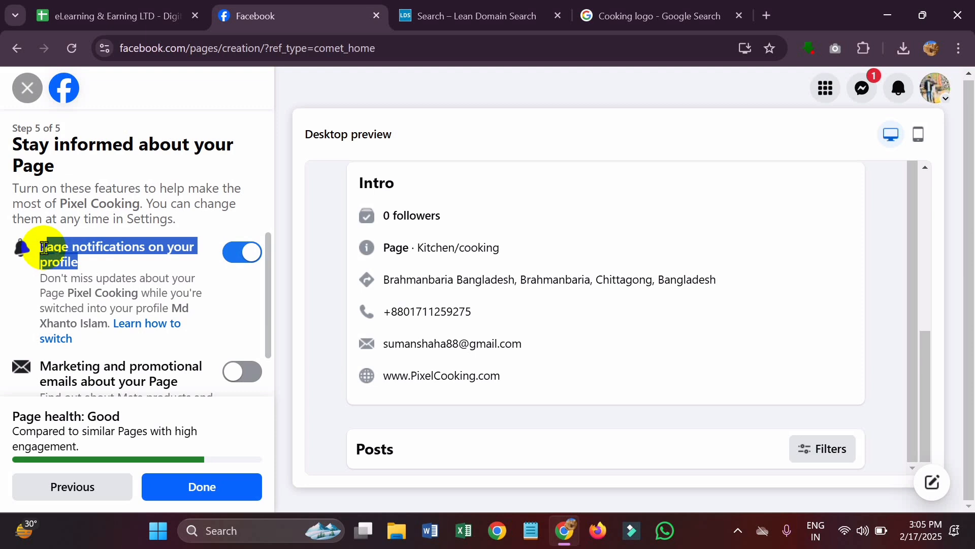
{"action": "left_click", "coordinate": [242, 256]}
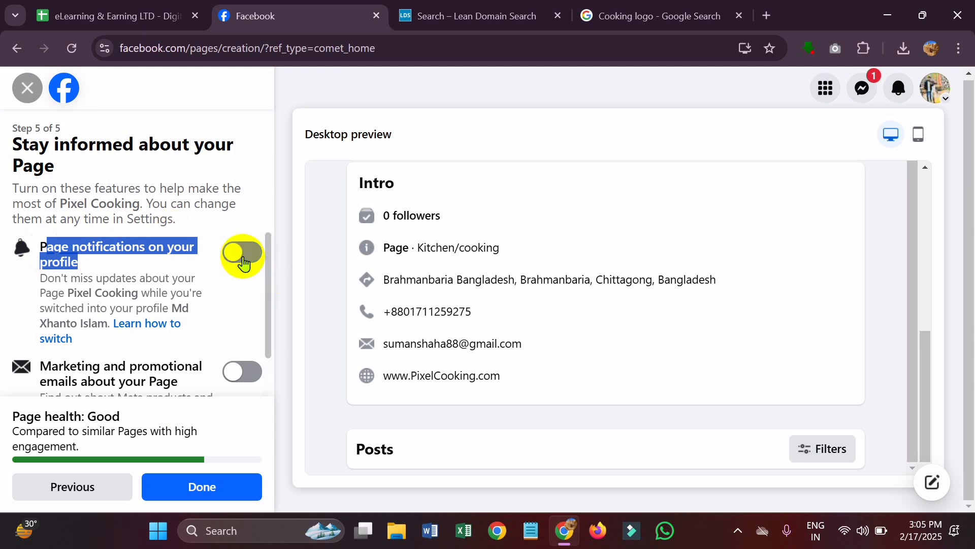
Finish the page creation wizard with the notification options set
{"action": "left_click", "coordinate": [250, 277]}
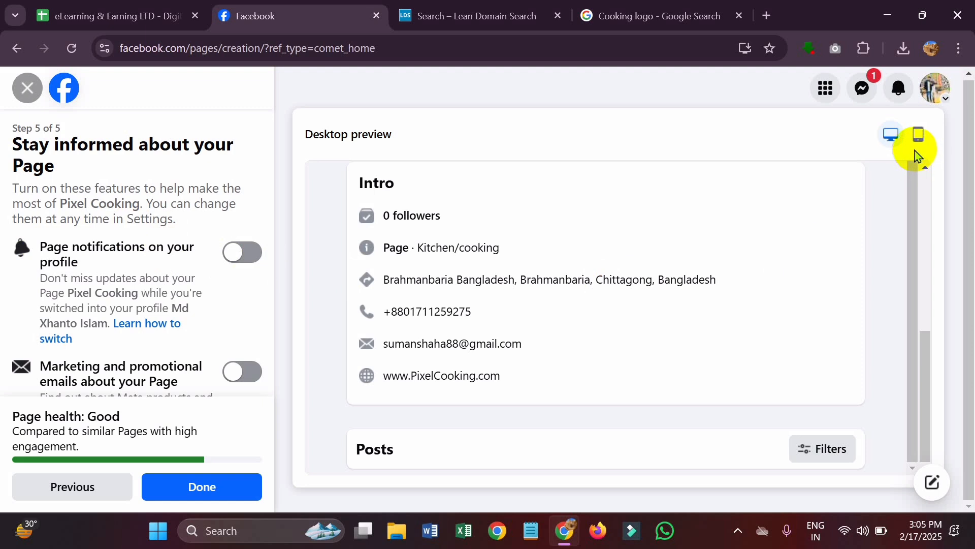
{"action": "left_click", "coordinate": [233, 268]}
{"action": "scroll", "coordinate": [104, 340], "scroll_direction": "down", "scroll_amount": 2}
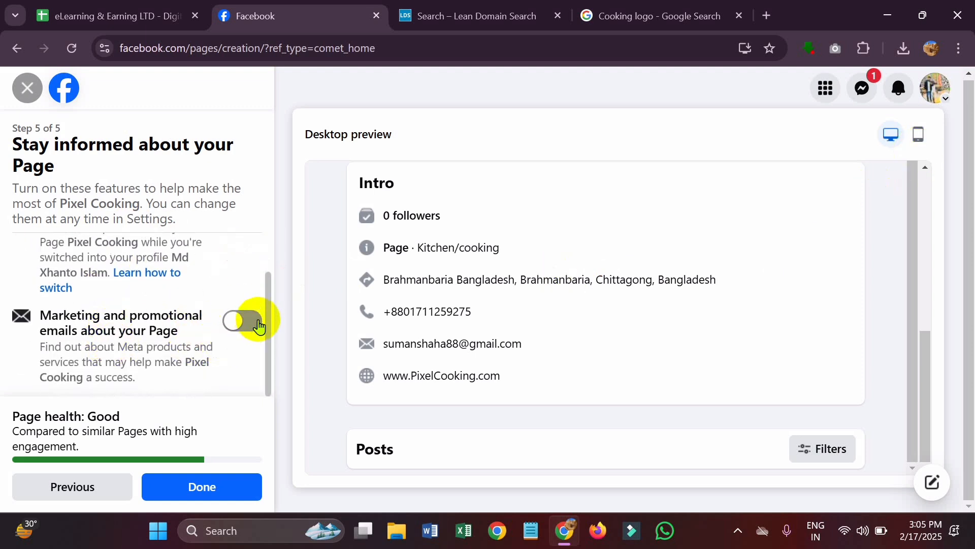
{"action": "left_click", "coordinate": [212, 487]}
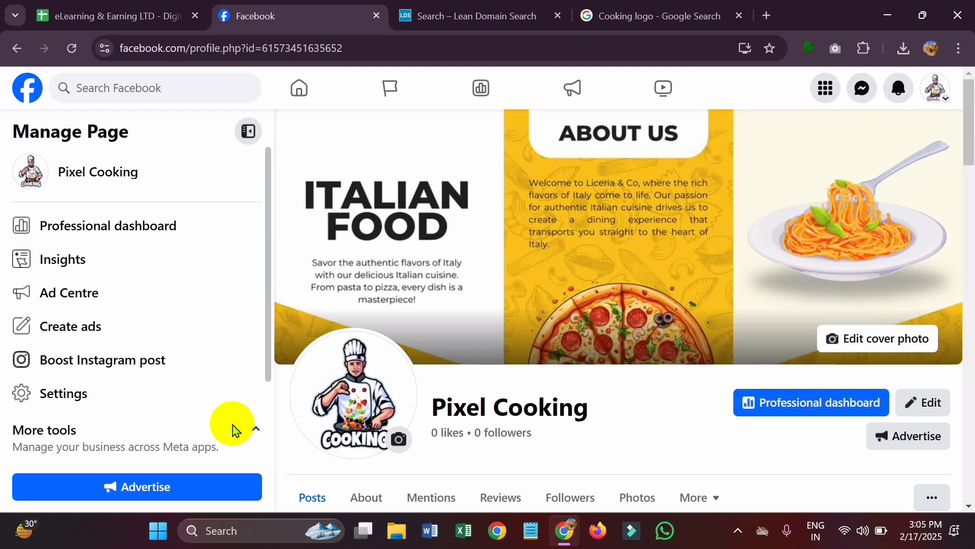
Close the page health card and scroll through the new Pixel Cooking page's intro and posts
{"action": "scroll", "coordinate": [605, 301], "scroll_direction": "down", "scroll_amount": 1}
{"action": "scroll", "coordinate": [606, 301], "scroll_direction": "down", "scroll_amount": 10}
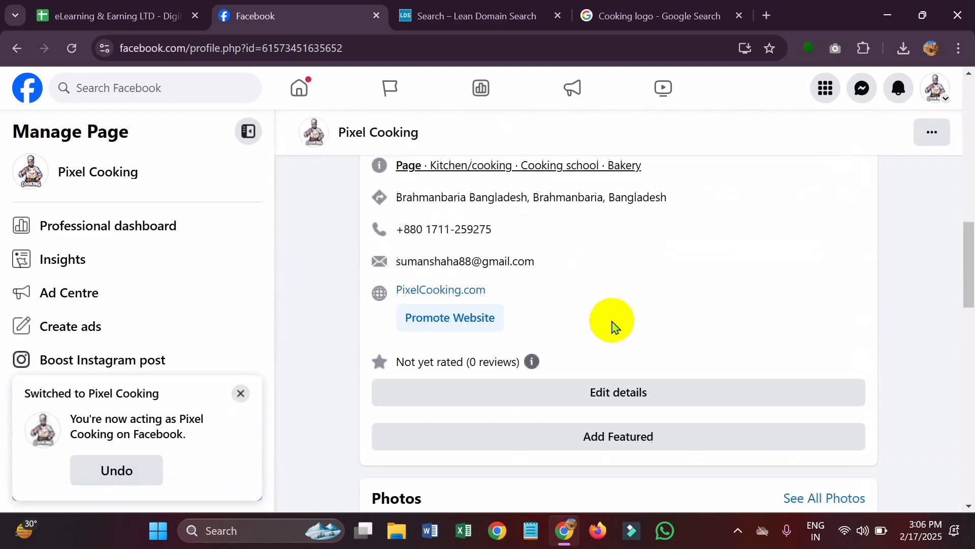
{"action": "scroll", "coordinate": [607, 309], "scroll_direction": "up", "scroll_amount": 5}
{"action": "scroll", "coordinate": [606, 312], "scroll_direction": "up", "scroll_amount": 3}
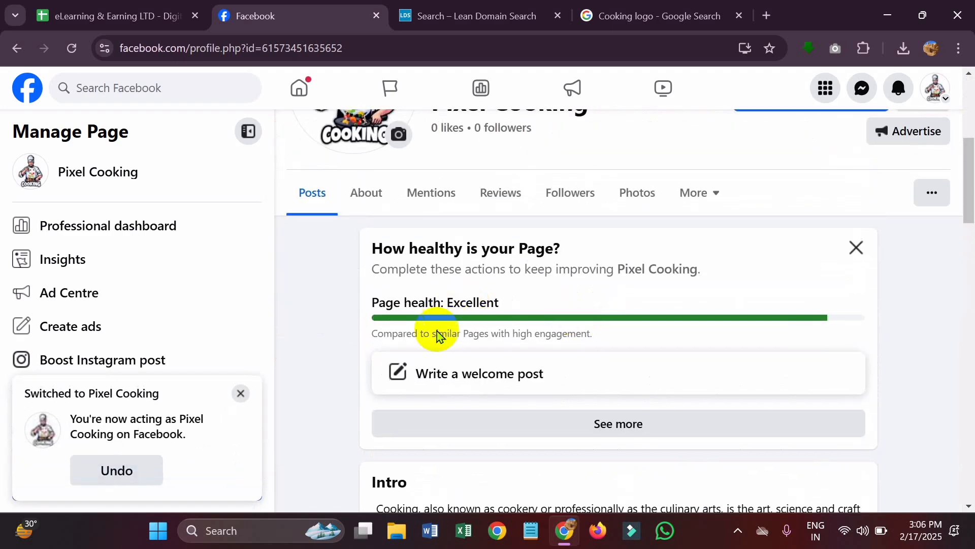
{"action": "left_click", "coordinate": [857, 248]}
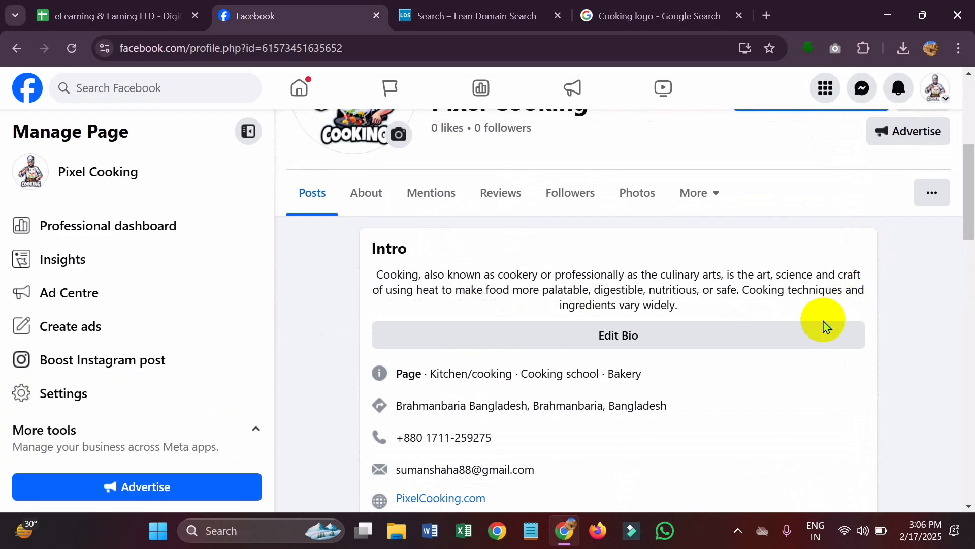
{"action": "scroll", "coordinate": [723, 340], "scroll_direction": "down", "scroll_amount": 2}
{"action": "scroll", "coordinate": [621, 284], "scroll_direction": "down", "scroll_amount": 10}
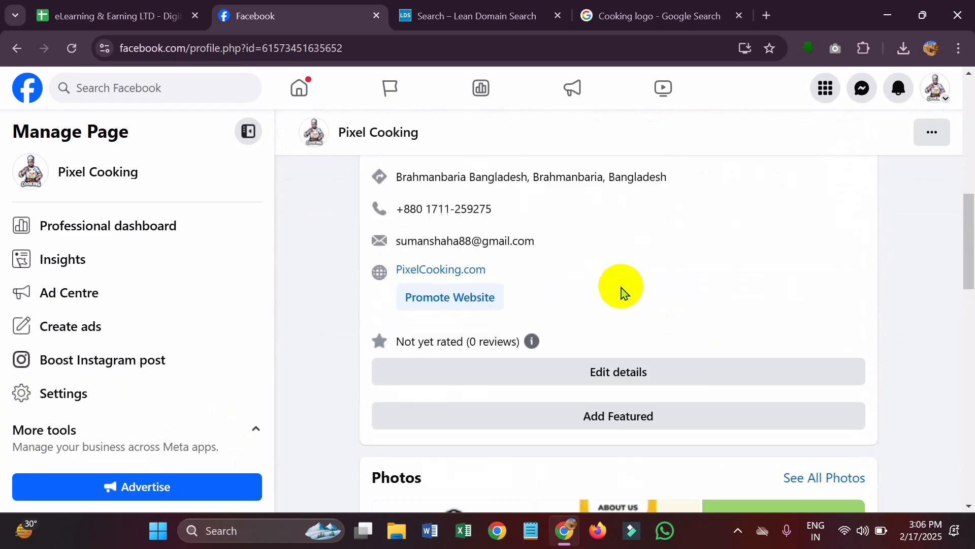
{"action": "scroll", "coordinate": [624, 292], "scroll_direction": "down", "scroll_amount": 12}
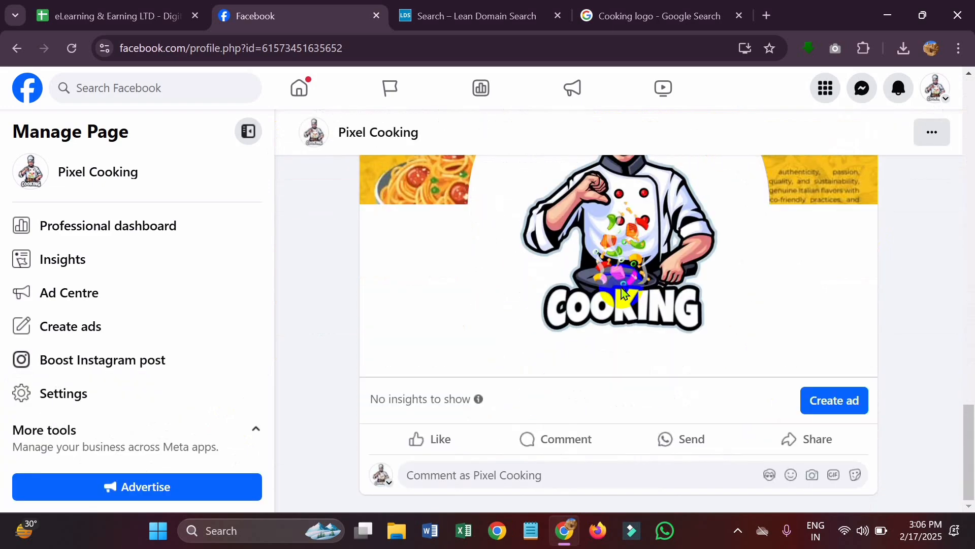
{"action": "scroll", "coordinate": [624, 292], "scroll_direction": "up", "scroll_amount": 20}
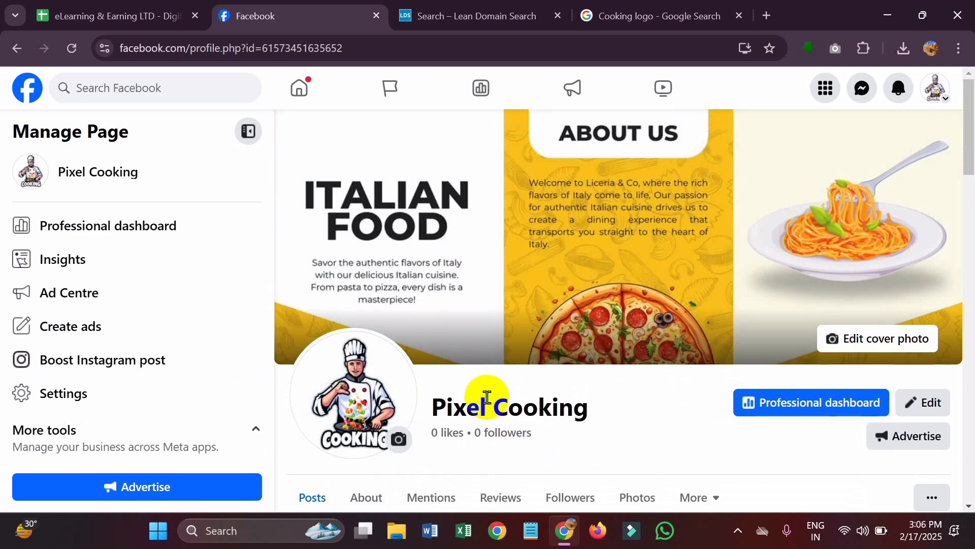
In Page setup settings, set the page username to PixelCooking24, save, and re-enter the account password
{"action": "left_click", "coordinate": [81, 401]}
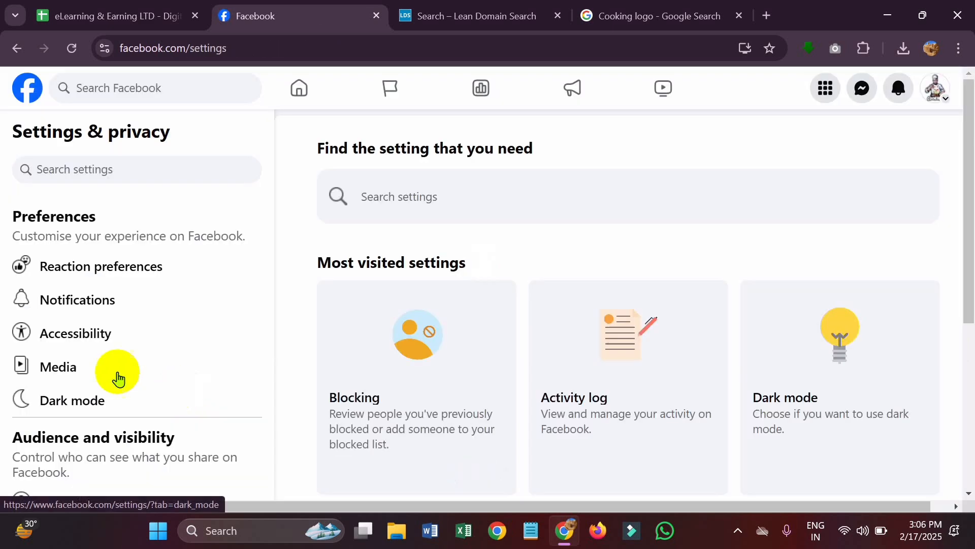
{"action": "scroll", "coordinate": [119, 365], "scroll_direction": "down", "scroll_amount": 5}
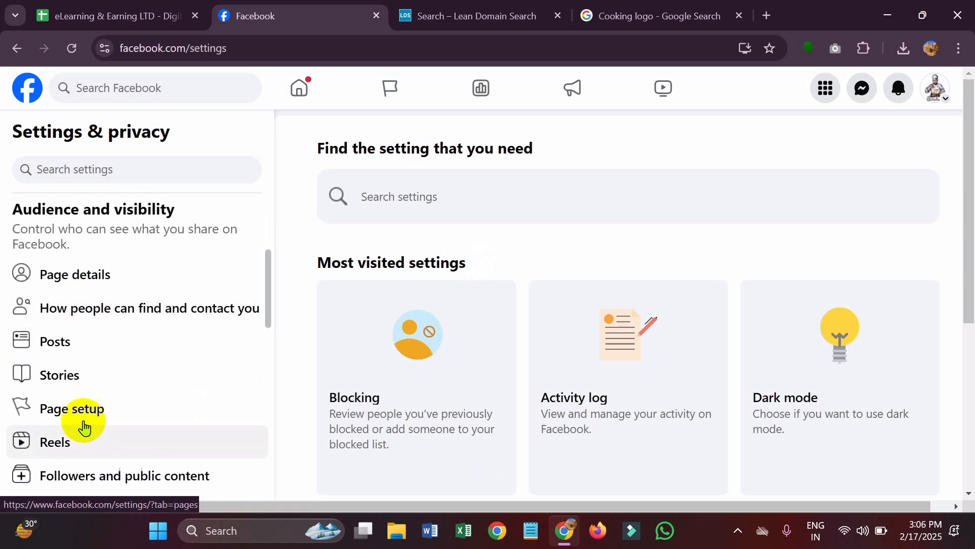
{"action": "left_click", "coordinate": [102, 417]}
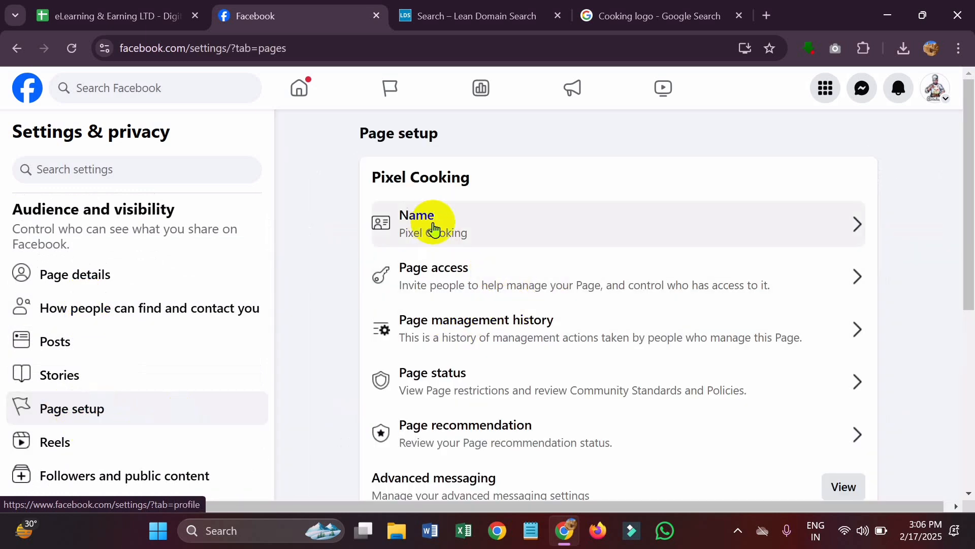
{"action": "left_click", "coordinate": [555, 237]}
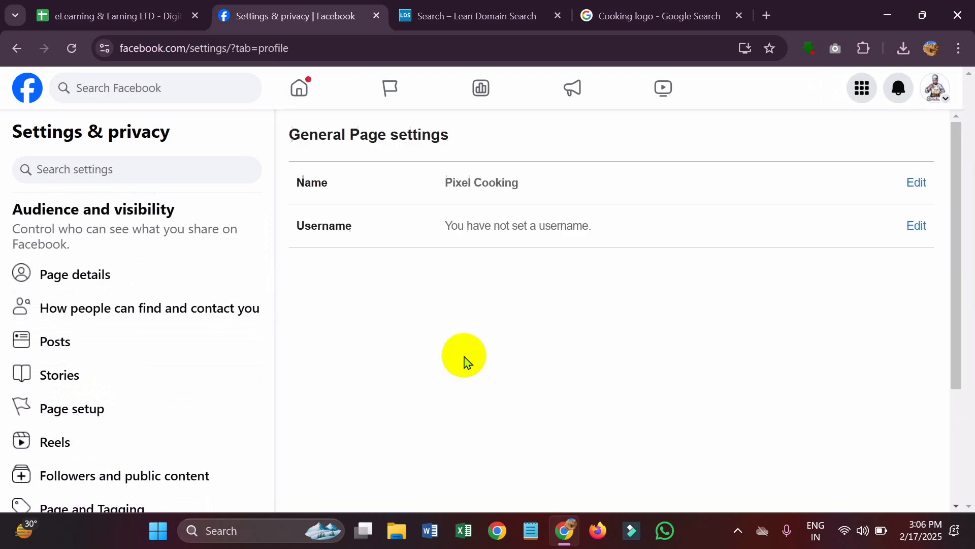
{"action": "left_click", "coordinate": [923, 233]}
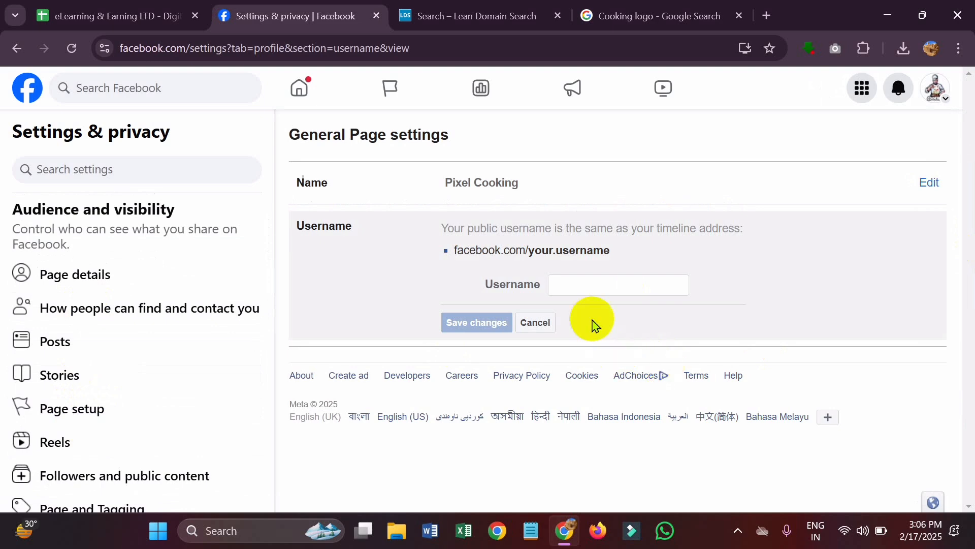
{"action": "left_click", "coordinate": [452, 17]}
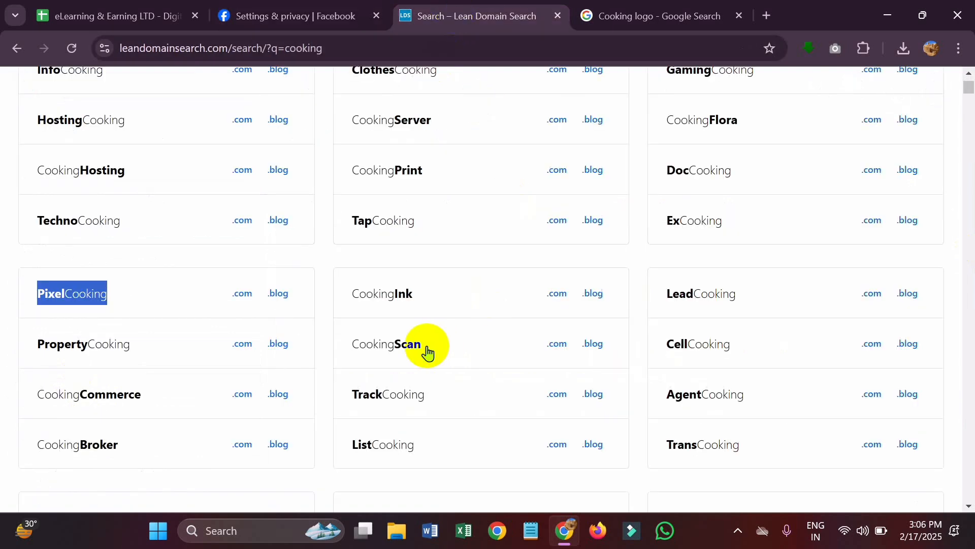
{"action": "left_click", "coordinate": [264, 19]}
{"action": "left_click", "coordinate": [606, 283]}
{"action": "type", "text": "PixelCooking"}
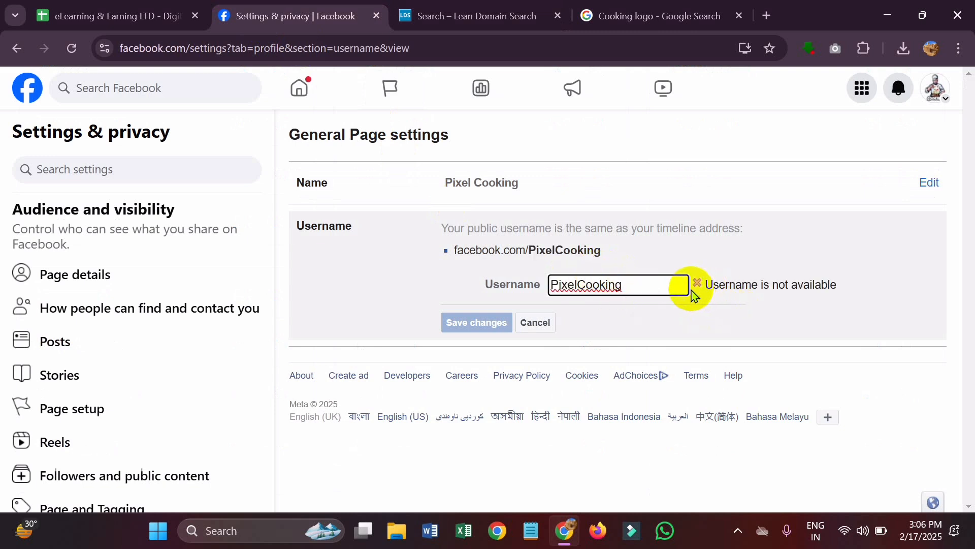
{"action": "type", "text": "24"}
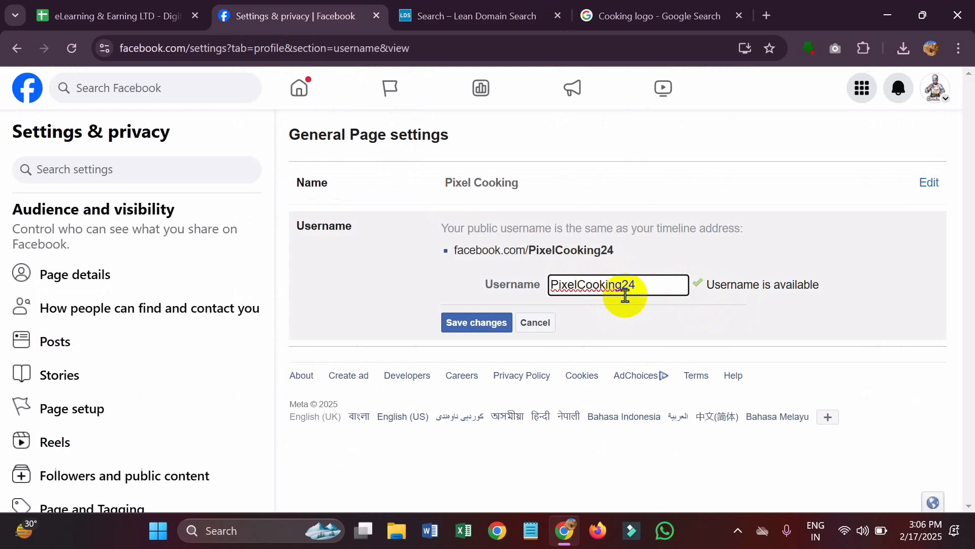
{"action": "left_click", "coordinate": [475, 330]}
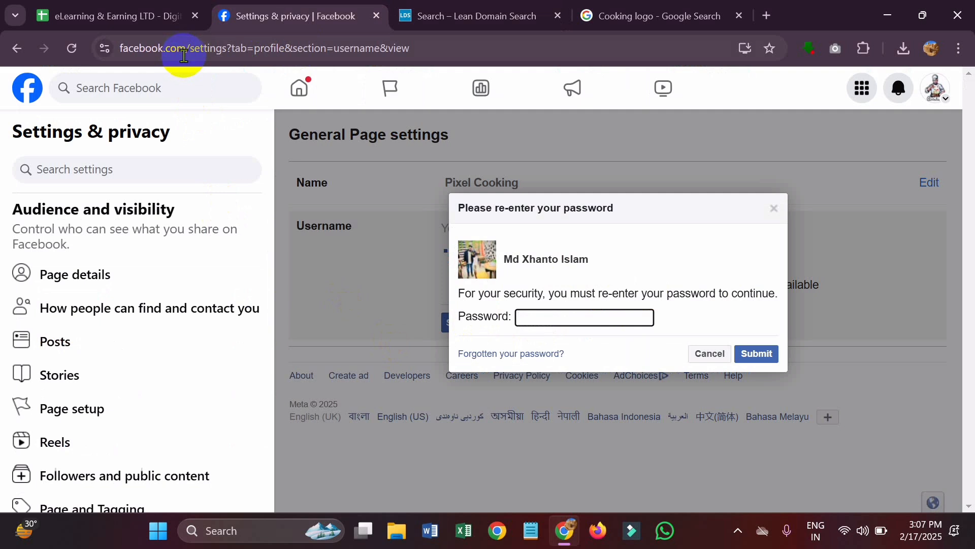
{"action": "left_click", "coordinate": [570, 312]}
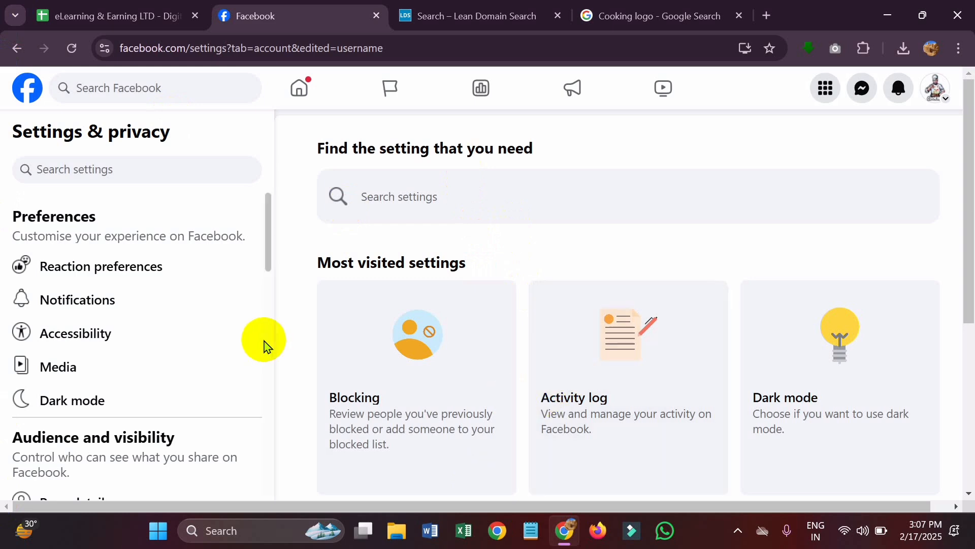
Reopen Page setup's name settings to check the page's new username
{"action": "scroll", "coordinate": [537, 371], "scroll_direction": "down", "scroll_amount": 5}
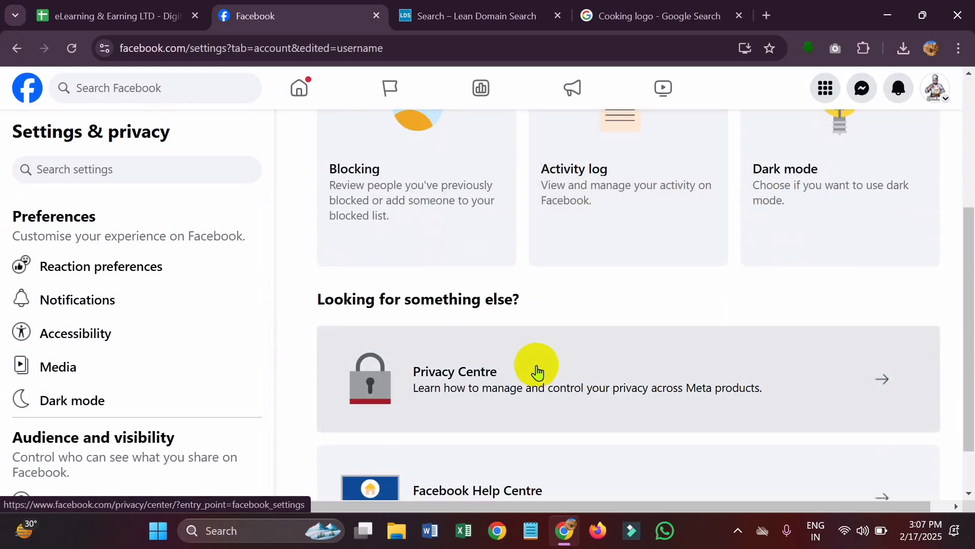
{"action": "scroll", "coordinate": [501, 401], "scroll_direction": "up", "scroll_amount": 5}
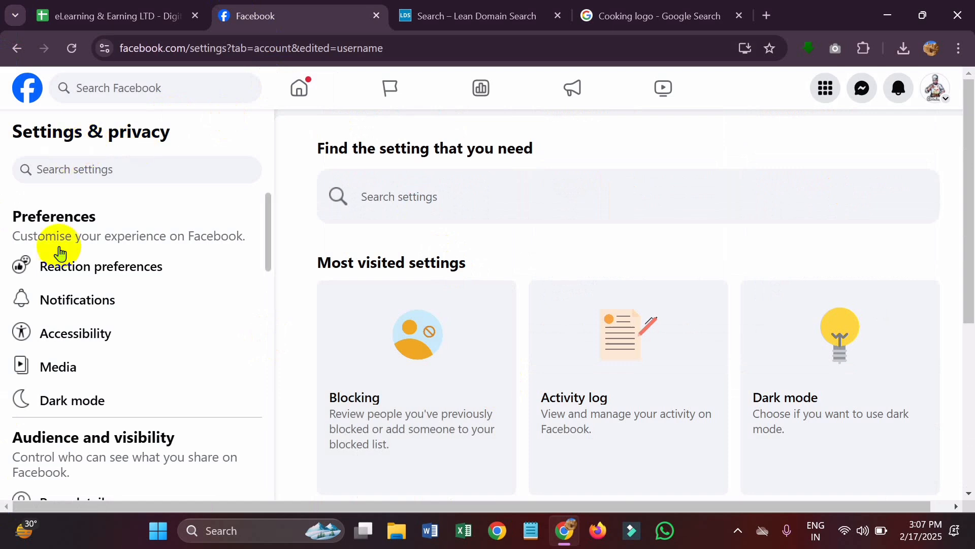
{"action": "scroll", "coordinate": [66, 274], "scroll_direction": "down", "scroll_amount": 5}
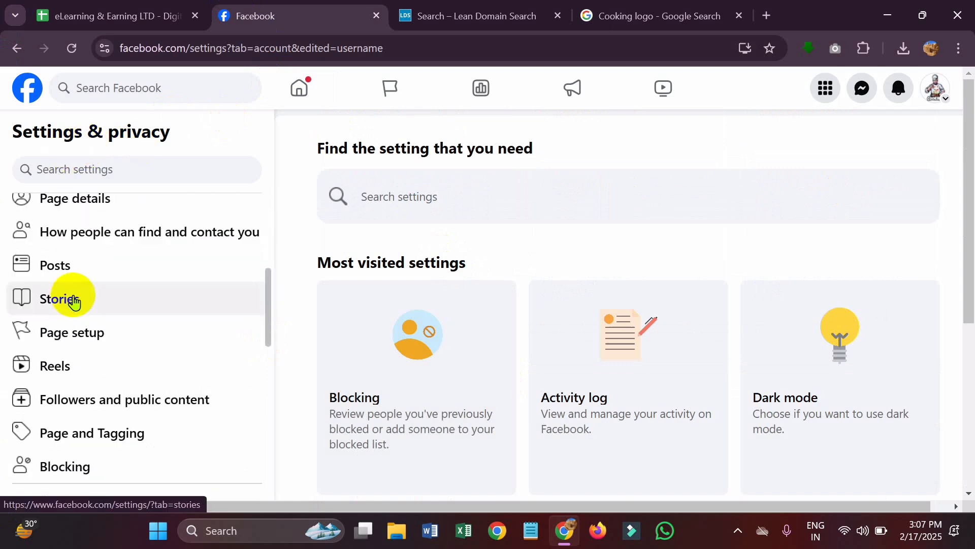
{"action": "left_click", "coordinate": [85, 331]}
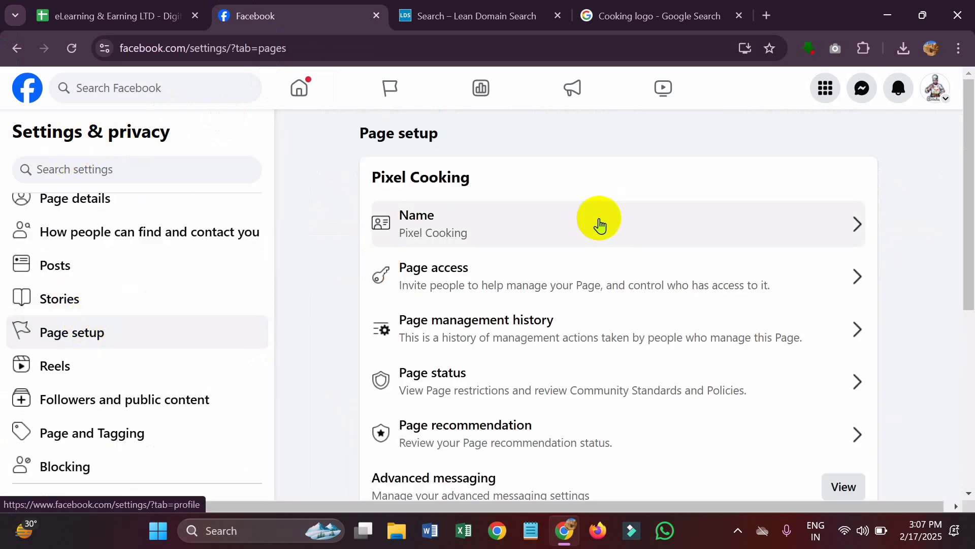
{"action": "left_click", "coordinate": [563, 230]}
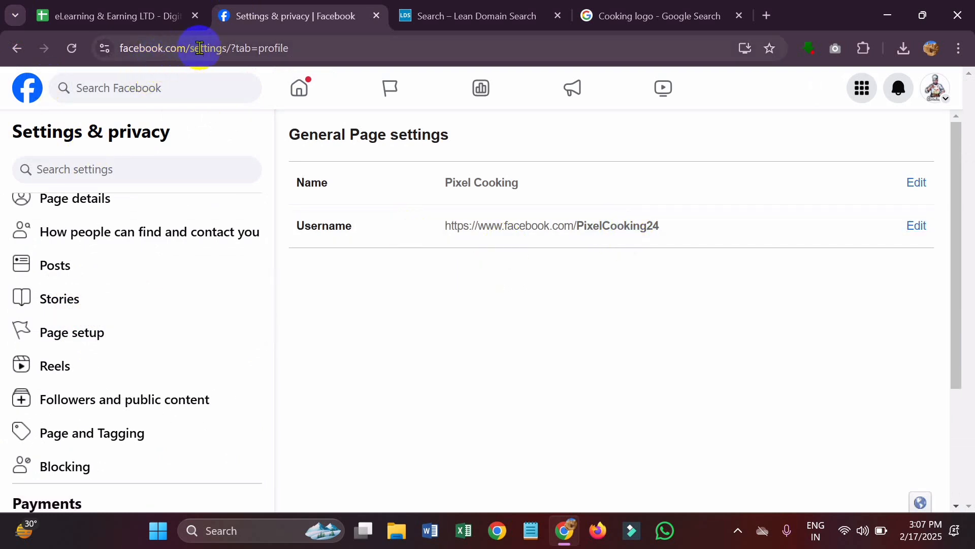
{"action": "left_click_drag", "start_coordinate": [194, 49], "coordinate": [349, 48]}
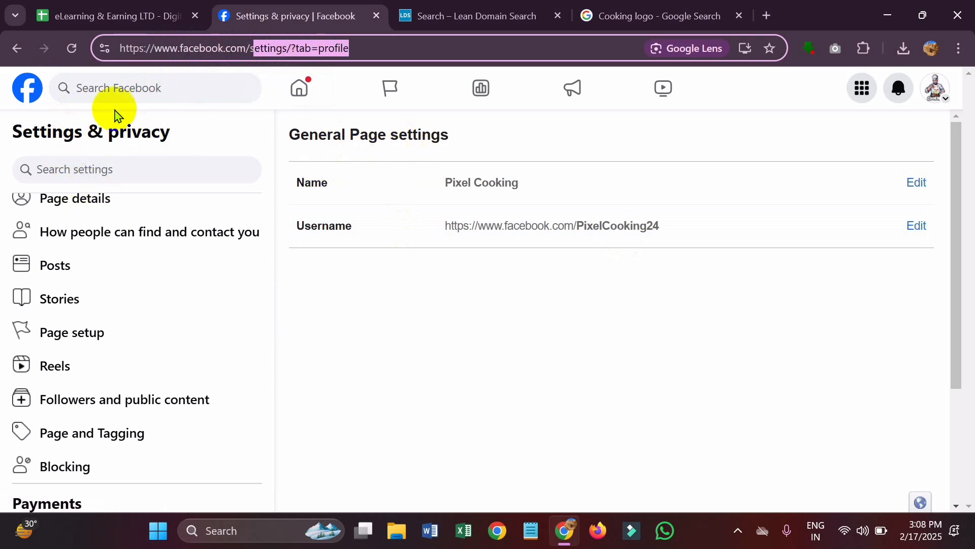
Open the Pixel Cooking page from the home feed and select its new web address
{"action": "left_click", "coordinate": [41, 92]}
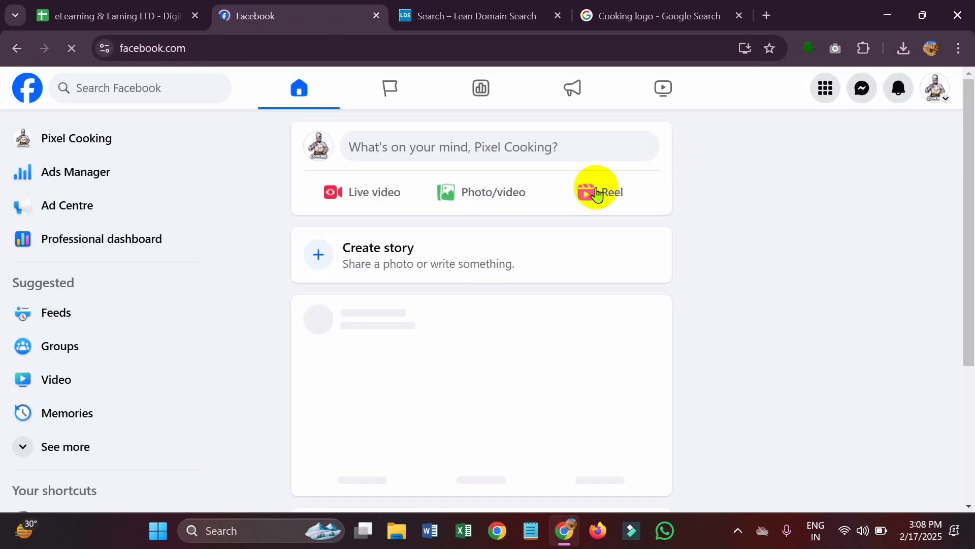
{"action": "left_click", "coordinate": [100, 136]}
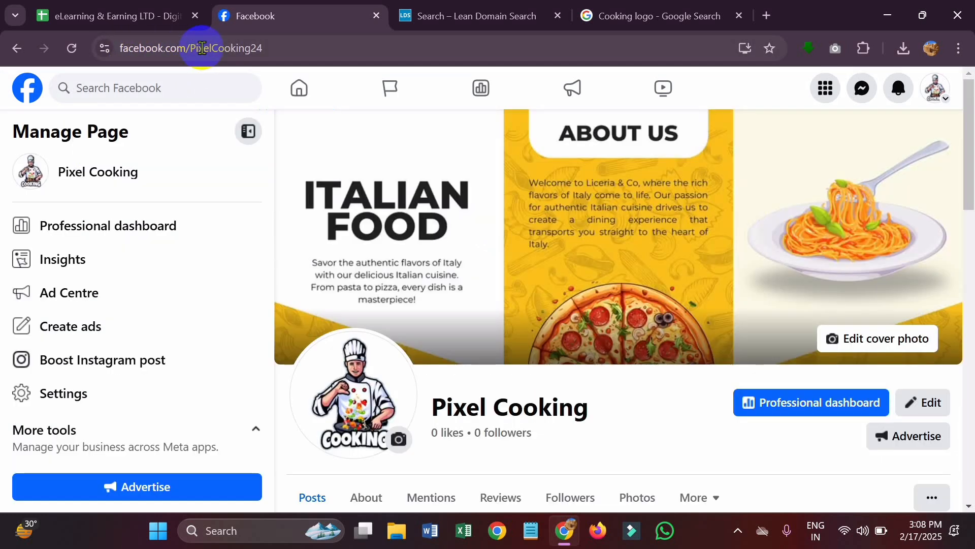
{"action": "left_click_drag", "start_coordinate": [193, 48], "coordinate": [311, 48]}
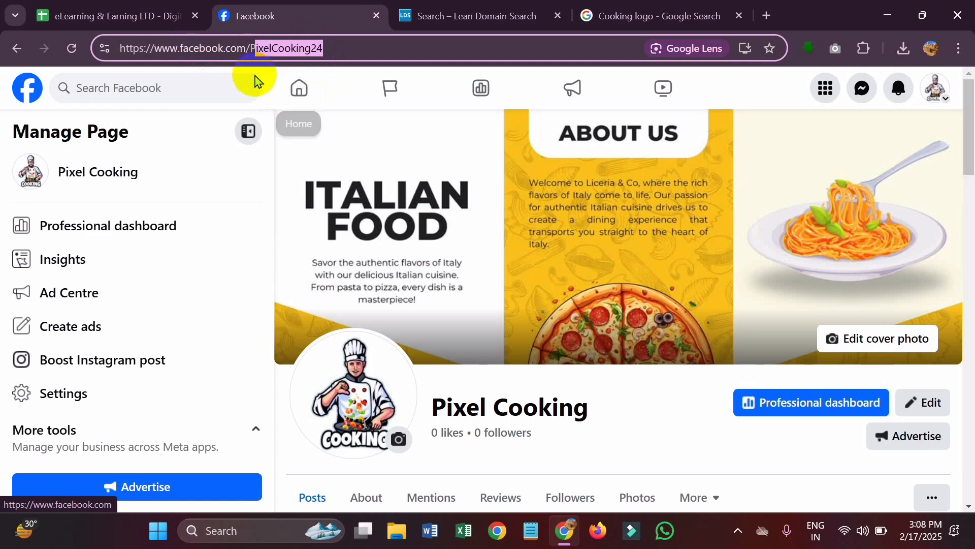
{"action": "left_click_drag", "start_coordinate": [366, 40], "coordinate": [105, 48]}
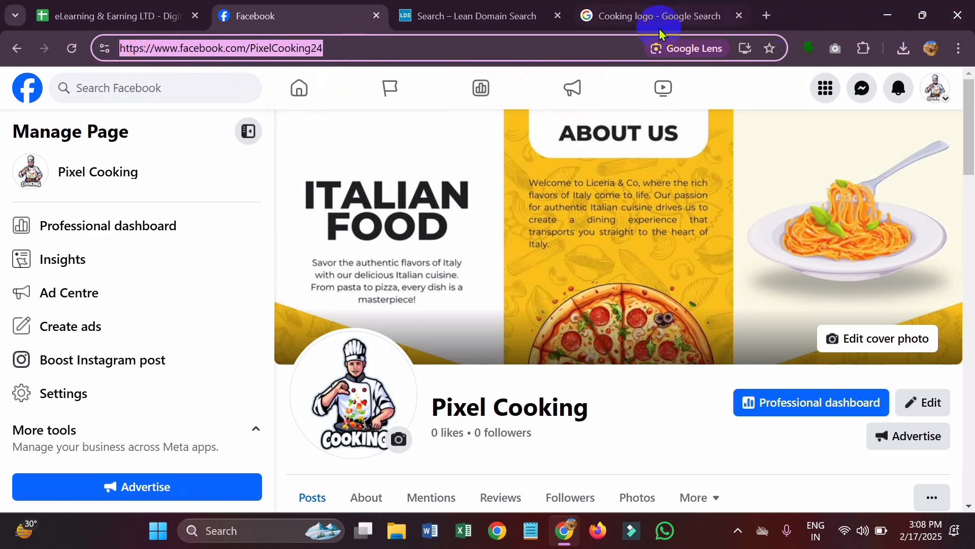
Go to fiverr.com in another tab and search for facebook page create and setup services
{"action": "left_click", "coordinate": [706, 16]}
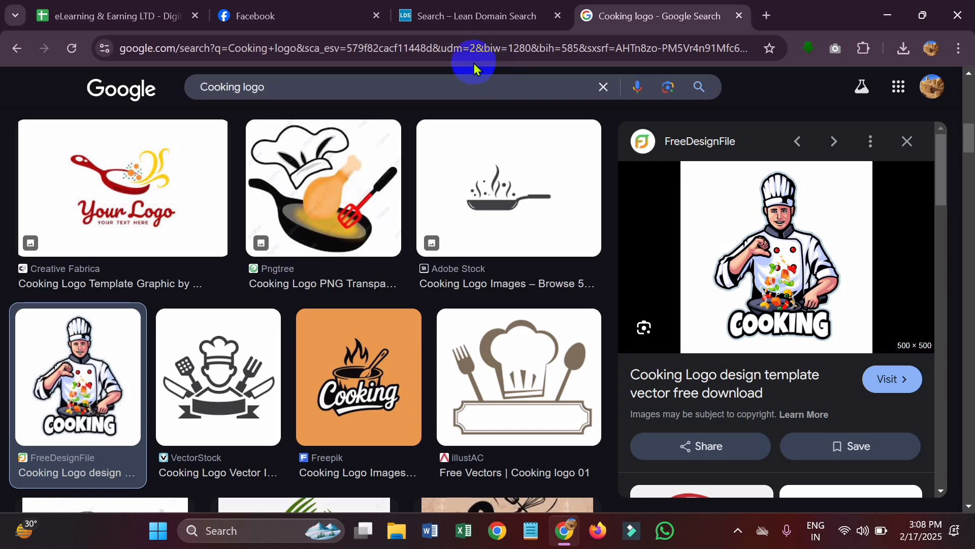
{"action": "left_click", "coordinate": [473, 53]}
{"action": "type", "text": "five"}
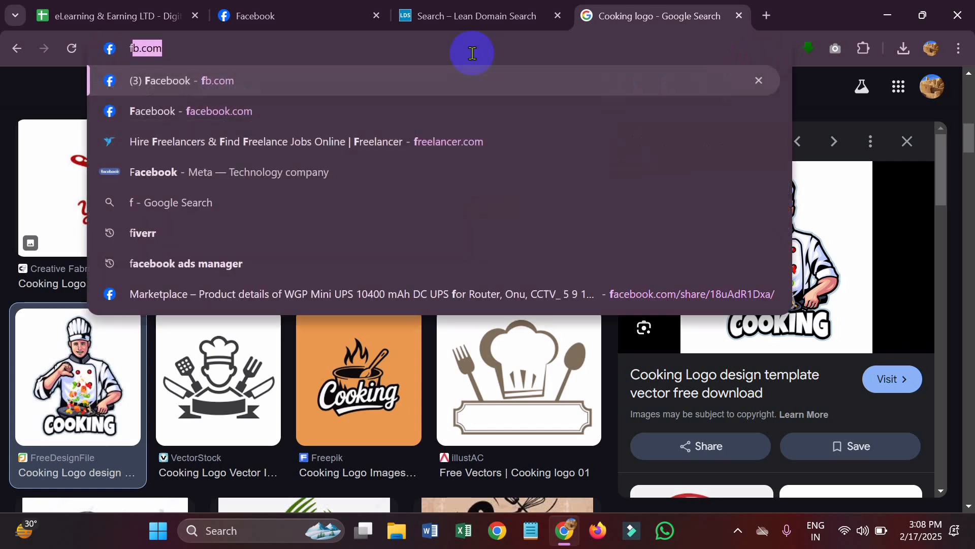
{"action": "type", "text": "rr"}
{"action": "key", "text": "Return"}
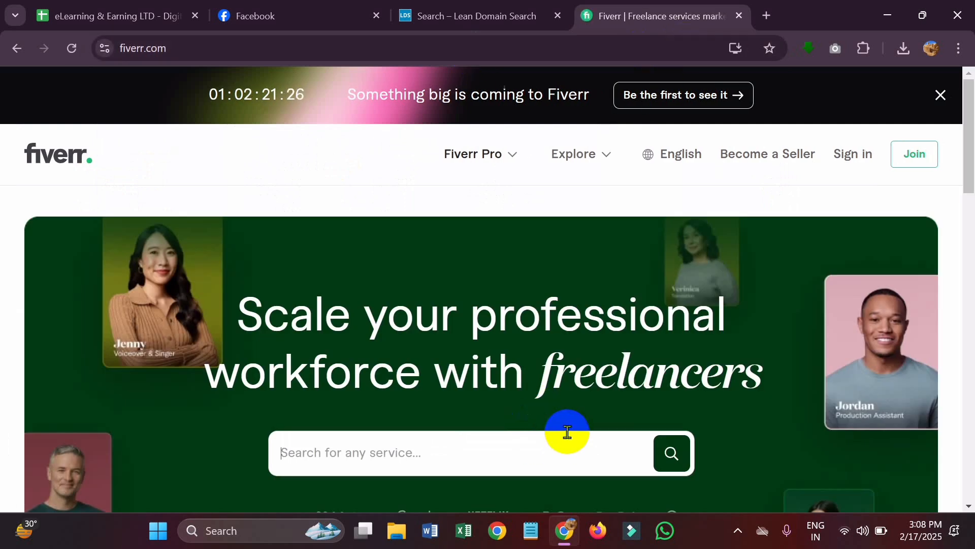
{"action": "type", "text": "facebook"}
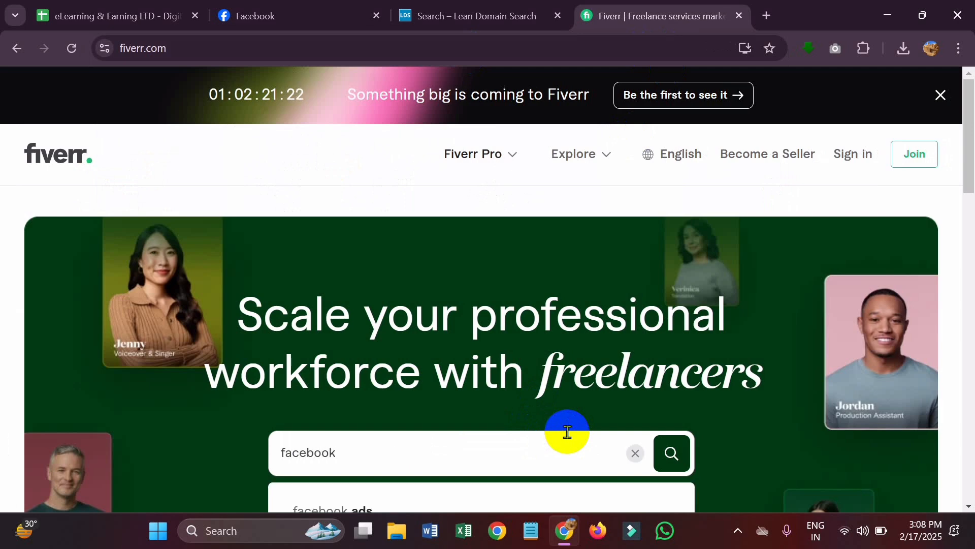
{"action": "scroll", "coordinate": [576, 413], "scroll_direction": "down", "scroll_amount": 3}
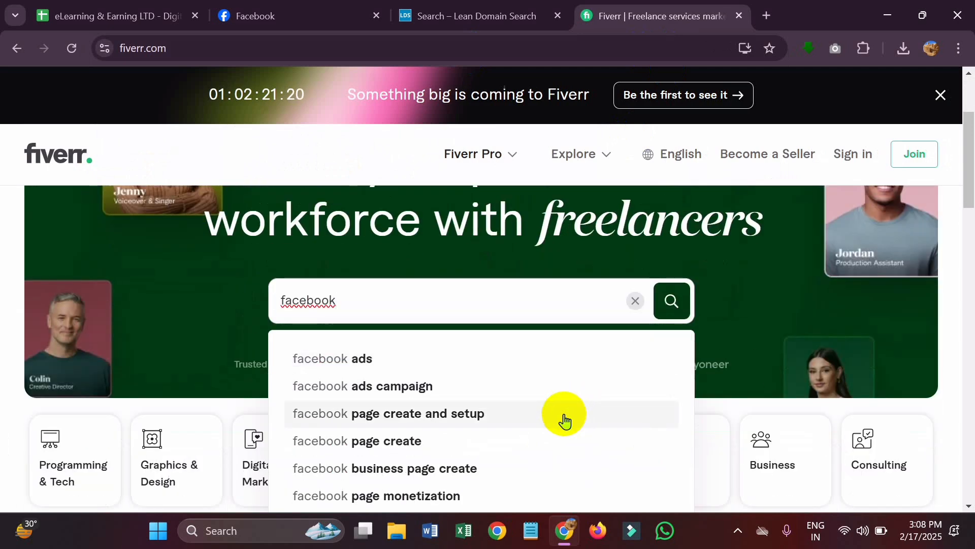
{"action": "left_click", "coordinate": [502, 422]}
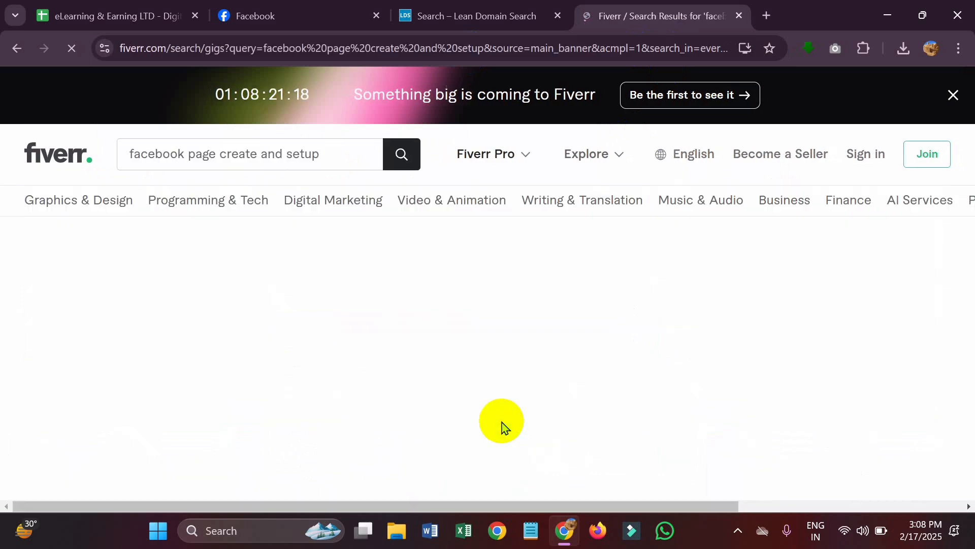
Open the top Facebook business page gig from the results and examine its Basic package features
{"action": "scroll", "coordinate": [503, 425], "scroll_direction": "down", "scroll_amount": 6}
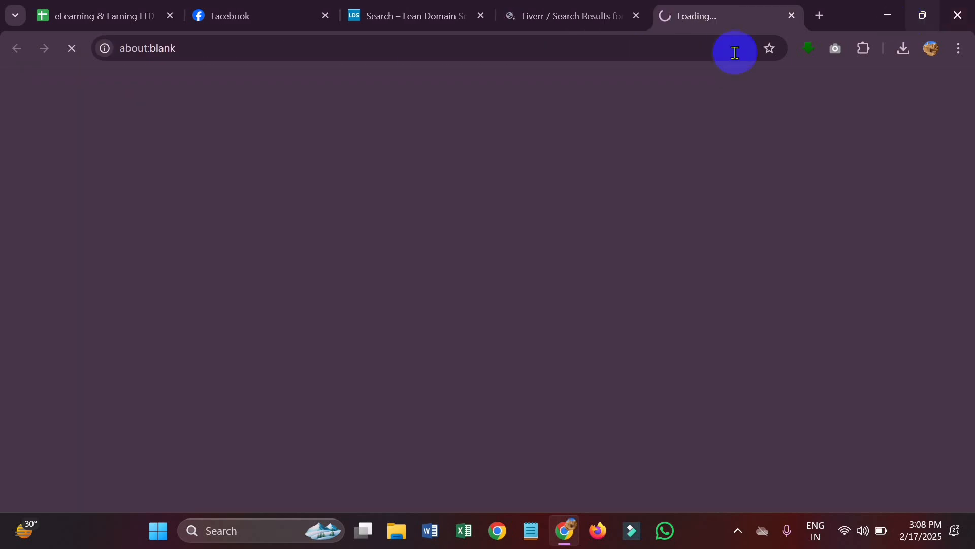
{"action": "scroll", "coordinate": [333, 247], "scroll_direction": "down", "scroll_amount": 6}
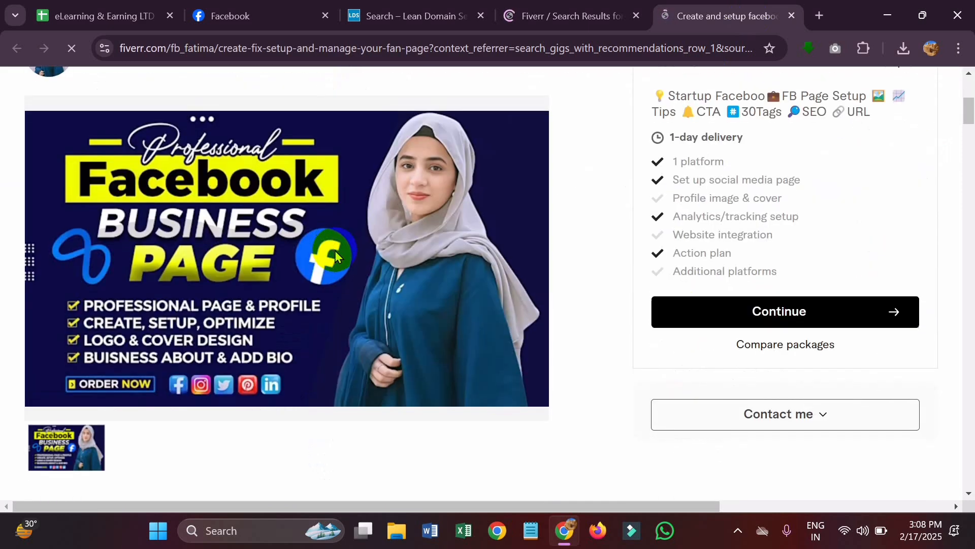
{"action": "scroll", "coordinate": [707, 187], "scroll_direction": "up", "scroll_amount": 2}
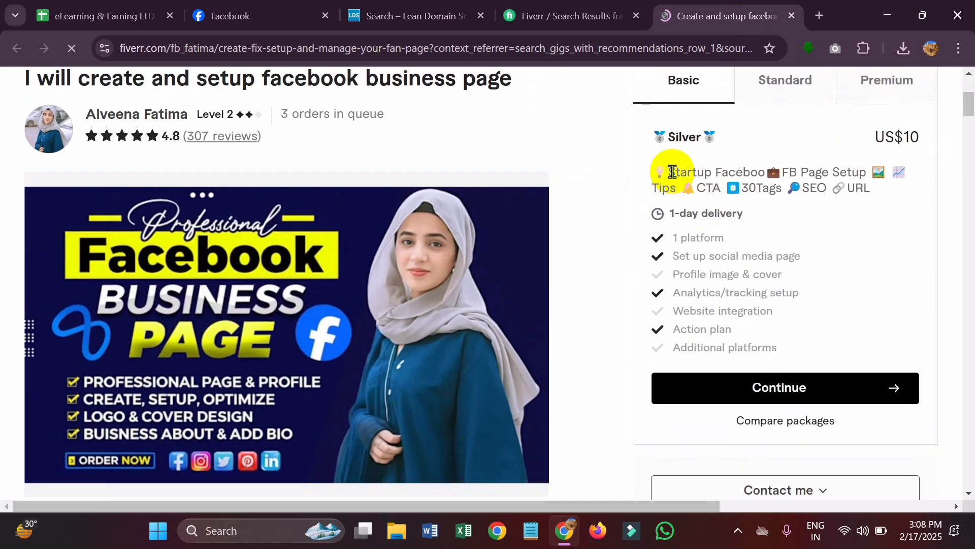
{"action": "left_click_drag", "start_coordinate": [676, 173], "coordinate": [846, 172]}
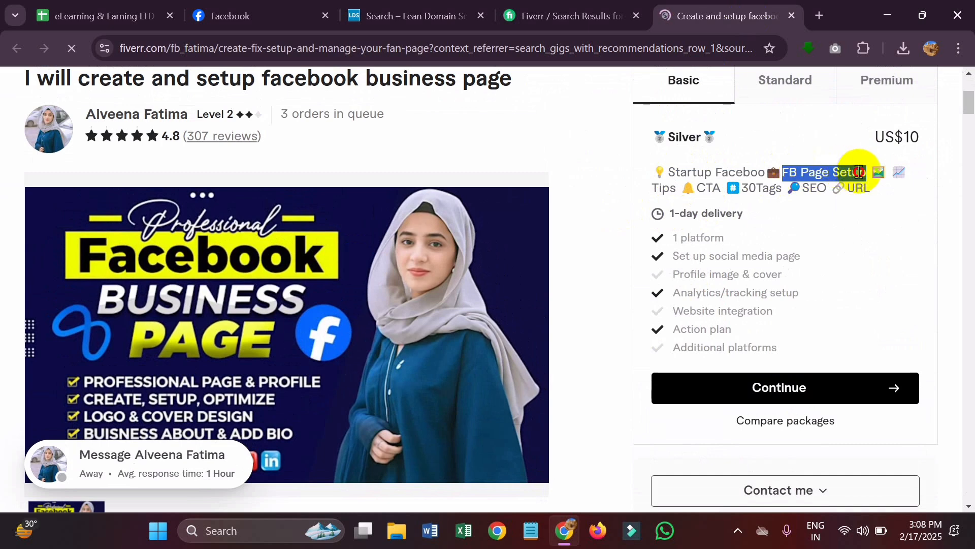
{"action": "double_click", "coordinate": [666, 192]}
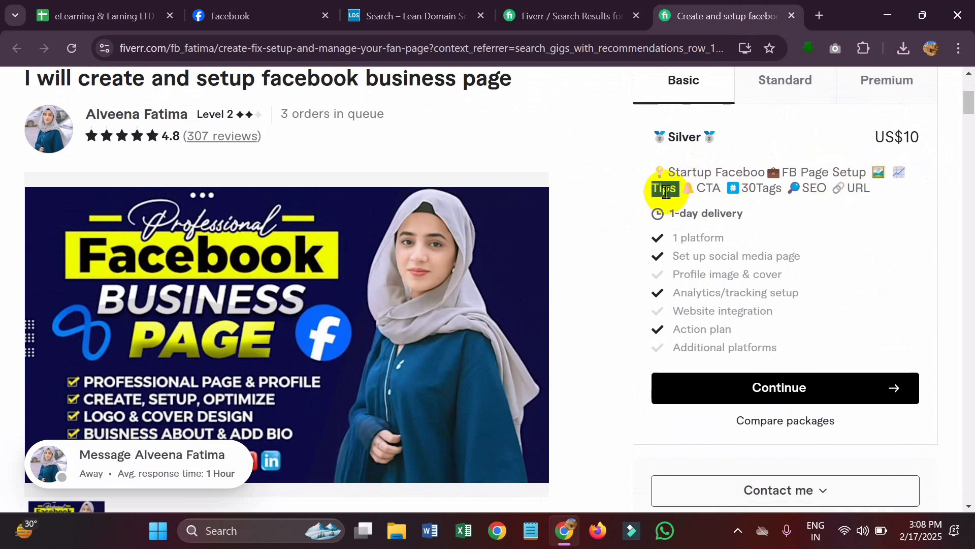
{"action": "left_click", "coordinate": [711, 188]}
{"action": "double_click", "coordinate": [711, 188]}
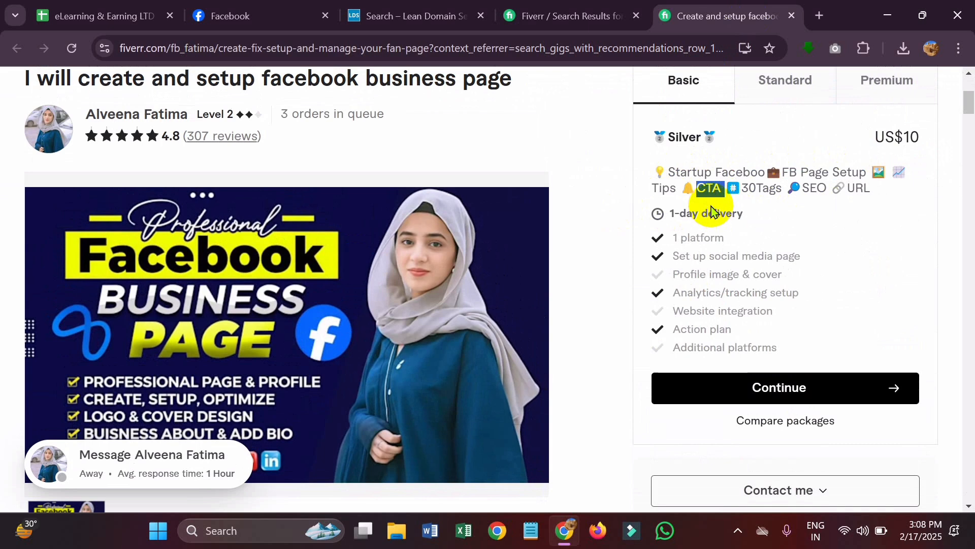
{"action": "double_click", "coordinate": [763, 189]}
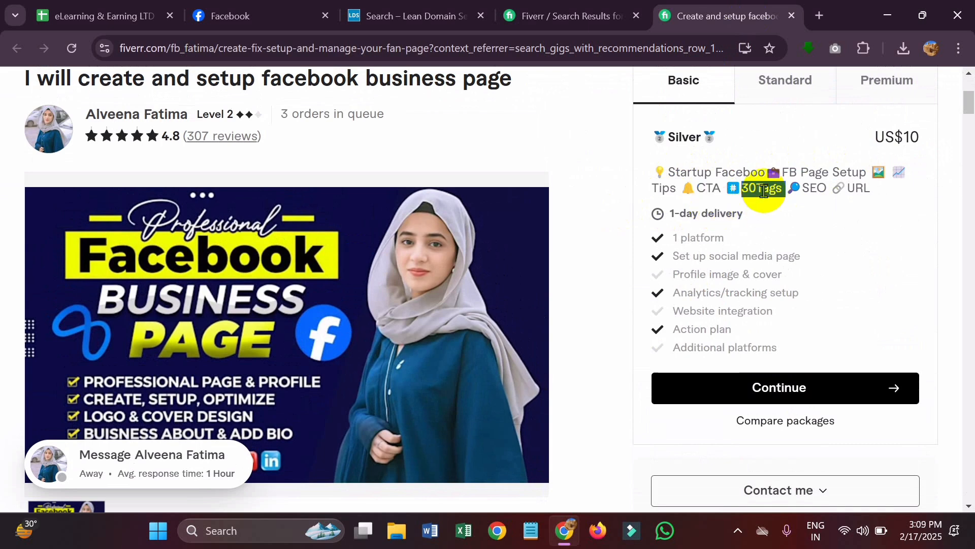
{"action": "double_click", "coordinate": [807, 188]}
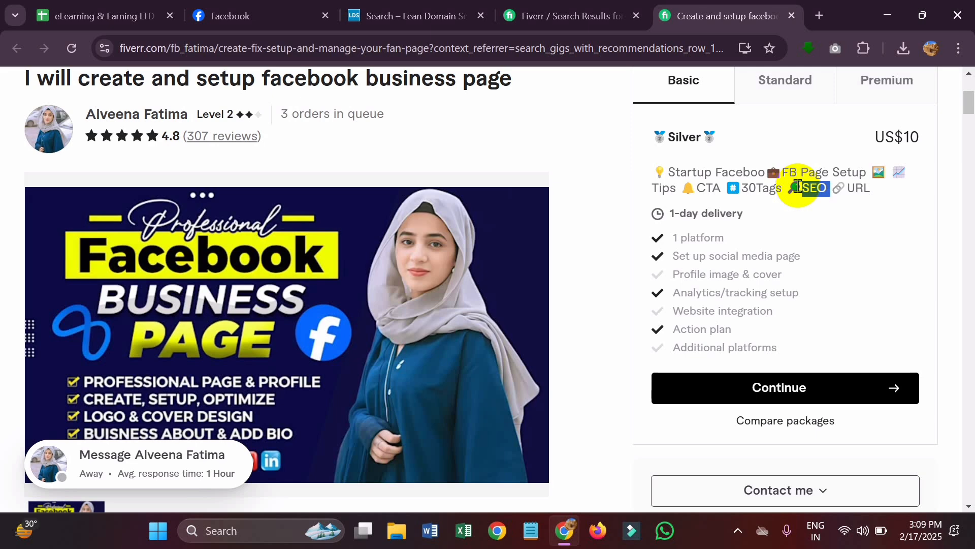
{"action": "left_click_drag", "start_coordinate": [855, 189], "coordinate": [870, 186]}
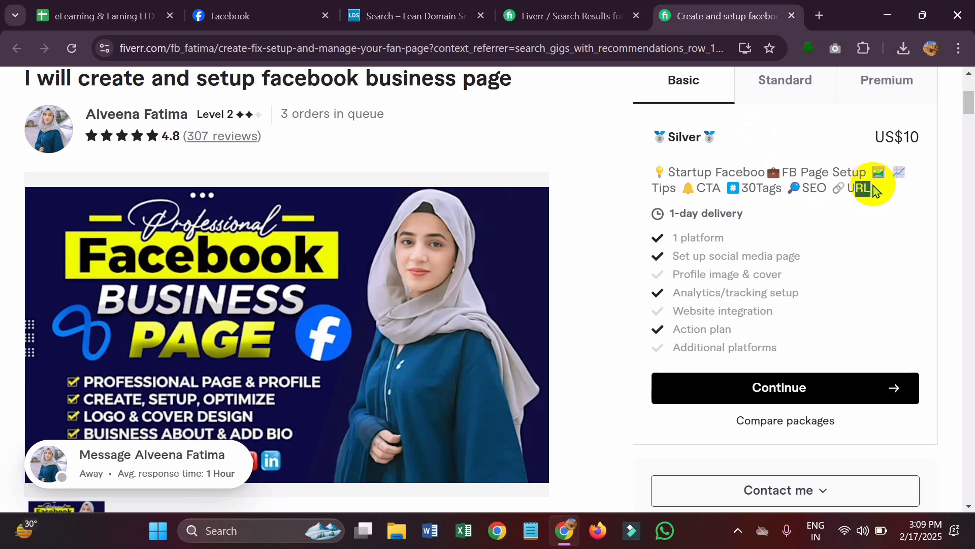
Switch to the gig's Standard package and examine its listed features
{"action": "left_click", "coordinate": [770, 98]}
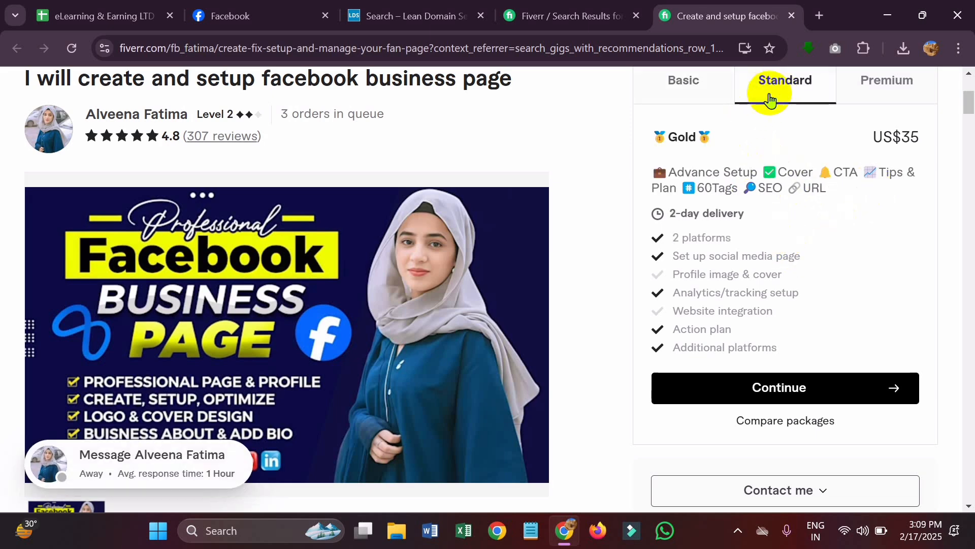
{"action": "left_click_drag", "start_coordinate": [834, 174], "coordinate": [859, 174]}
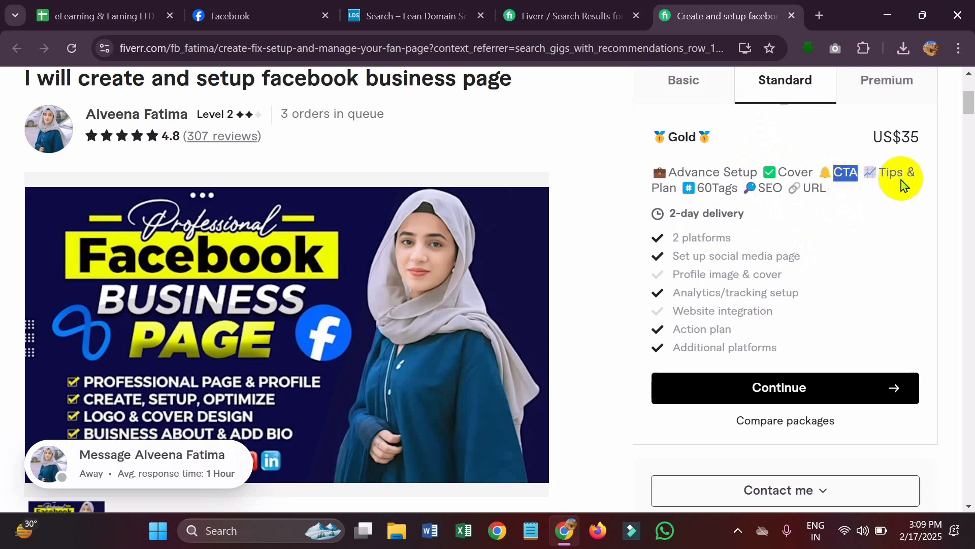
{"action": "left_click_drag", "start_coordinate": [697, 189], "coordinate": [788, 187]}
{"action": "double_click", "coordinate": [766, 187]}
{"action": "double_click", "coordinate": [821, 188]}
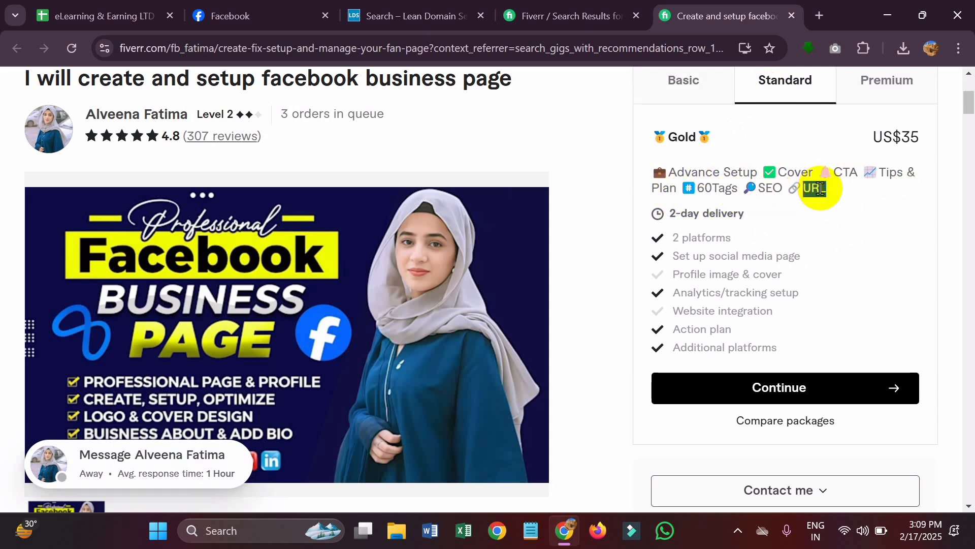
Switch to the Premium package, examine its features, and close the gig tab
{"action": "left_click", "coordinate": [890, 94]}
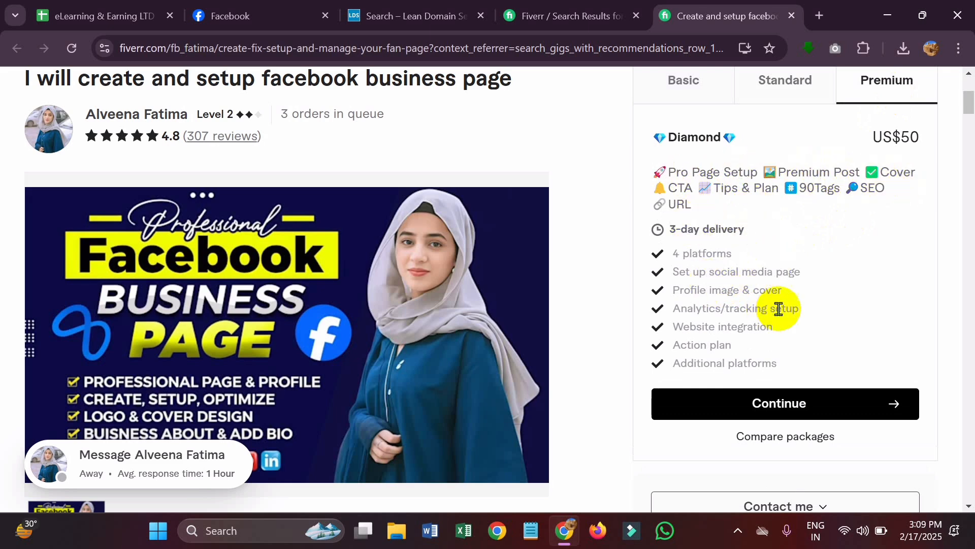
{"action": "scroll", "coordinate": [701, 325], "scroll_direction": "down", "scroll_amount": 2}
{"action": "scroll", "coordinate": [711, 310], "scroll_direction": "up", "scroll_amount": 1}
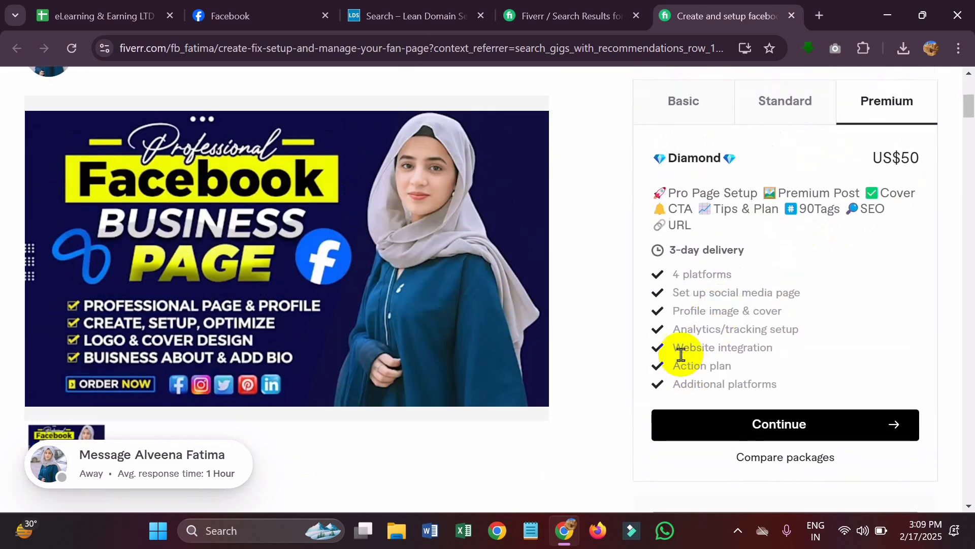
{"action": "left_click_drag", "start_coordinate": [673, 348], "coordinate": [787, 351]}
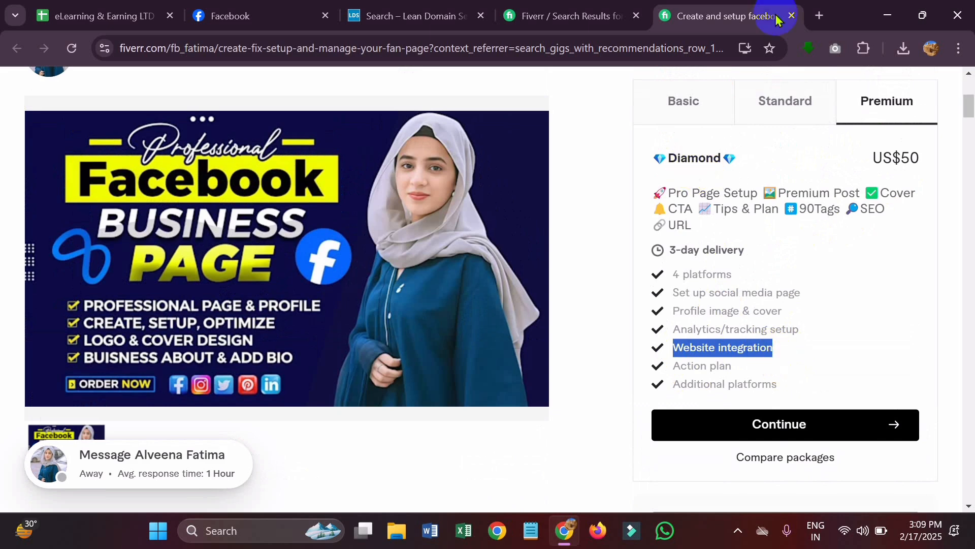
{"action": "left_click", "coordinate": [792, 15]}
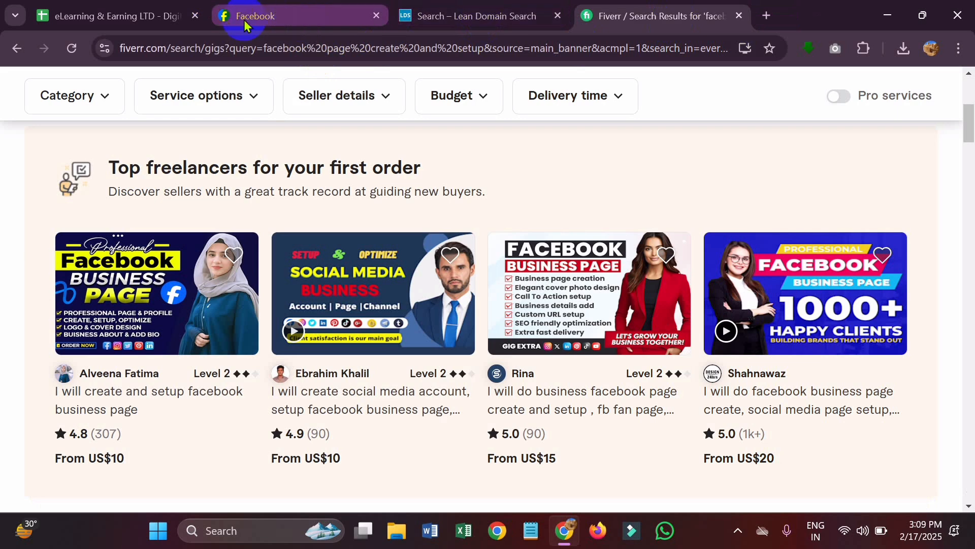
Return to the Pixel Cooking page and open its Page access settings under Page setup
{"action": "left_click", "coordinate": [333, 15]}
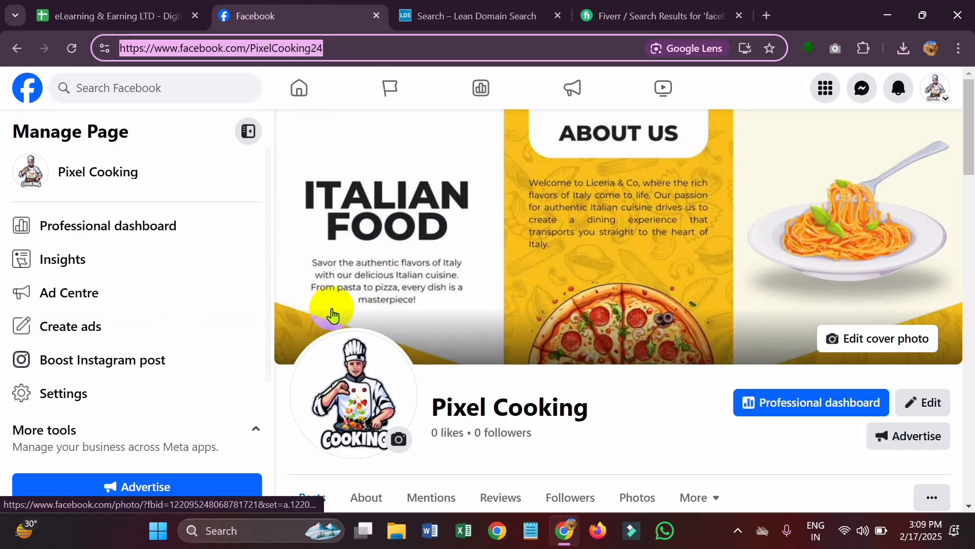
{"action": "scroll", "coordinate": [170, 334], "scroll_direction": "down", "scroll_amount": 1}
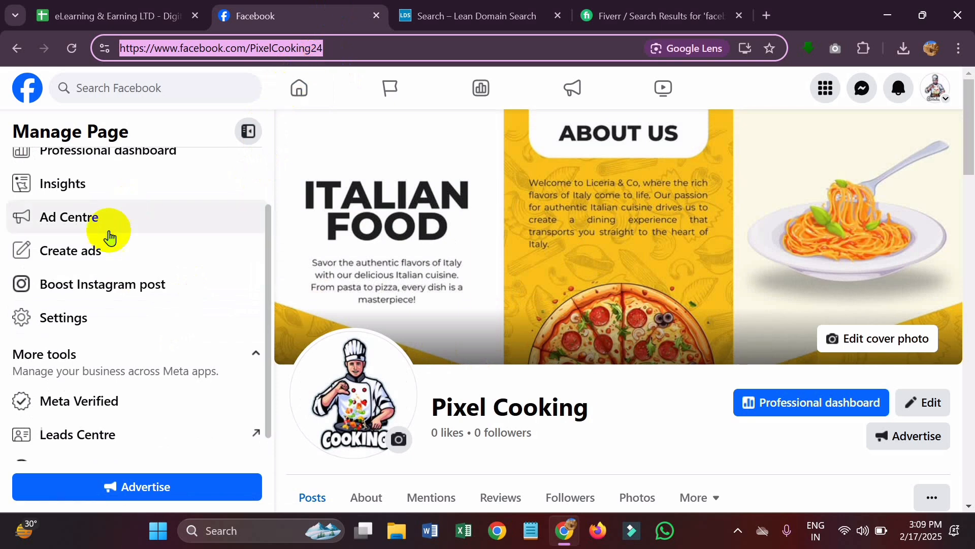
{"action": "scroll", "coordinate": [109, 274], "scroll_direction": "down", "scroll_amount": 1}
{"action": "left_click", "coordinate": [99, 288]}
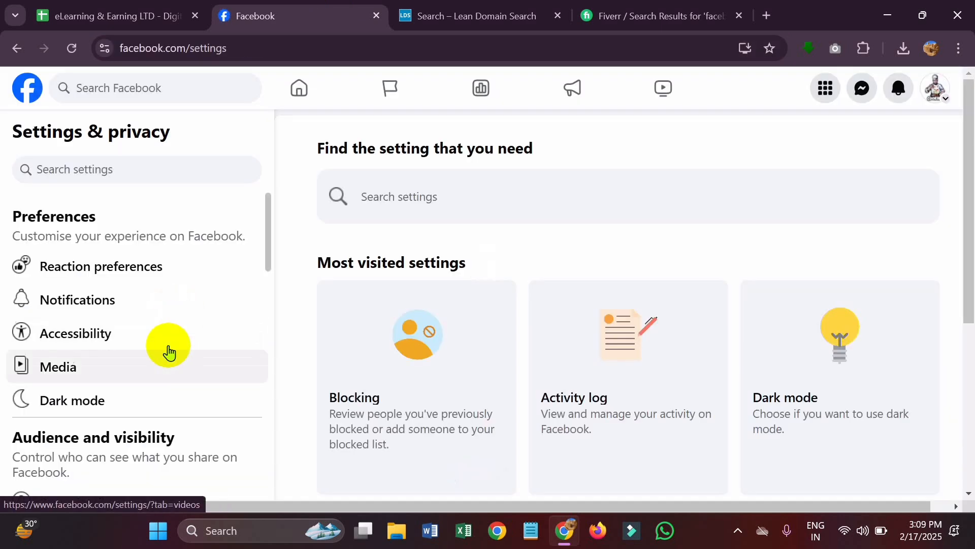
{"action": "scroll", "coordinate": [149, 349], "scroll_direction": "down", "scroll_amount": 5}
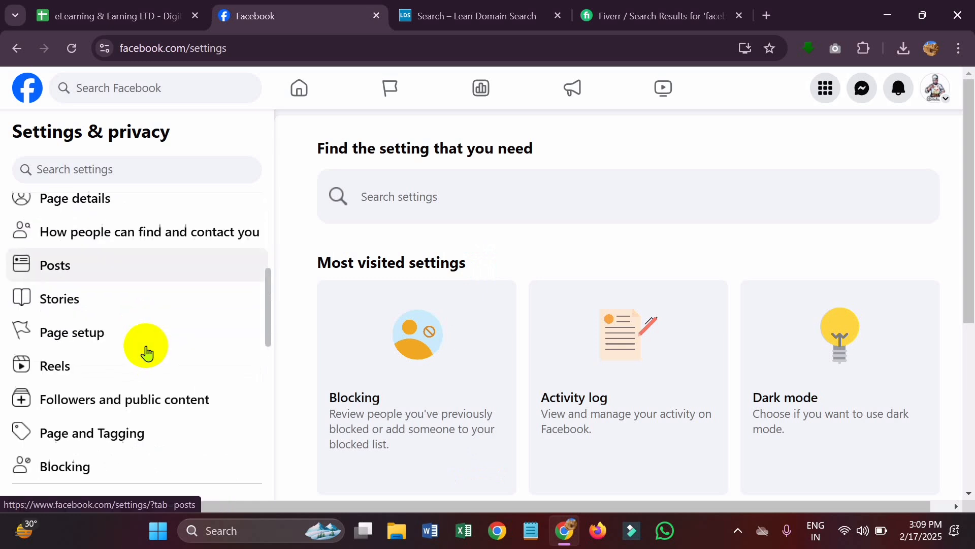
{"action": "left_click", "coordinate": [94, 341]}
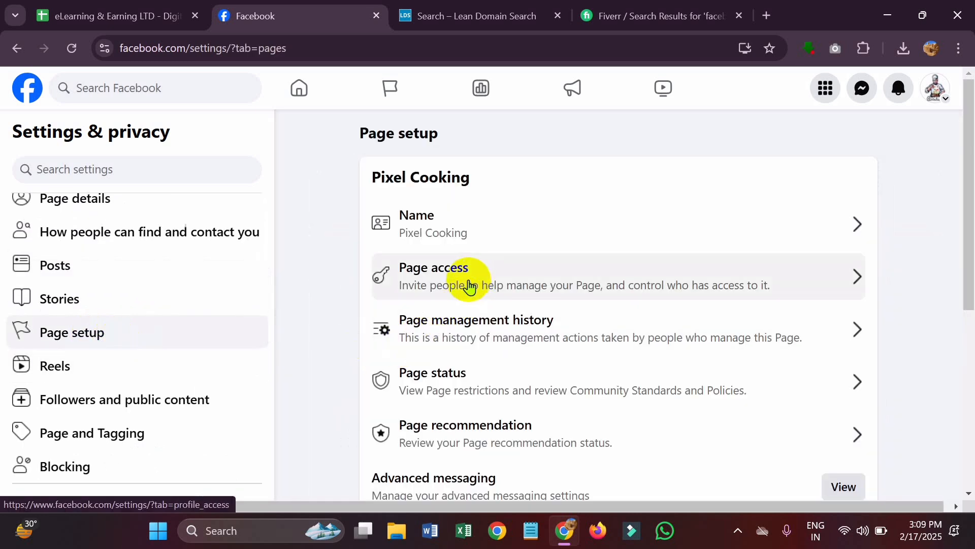
{"action": "left_click", "coordinate": [469, 286]}
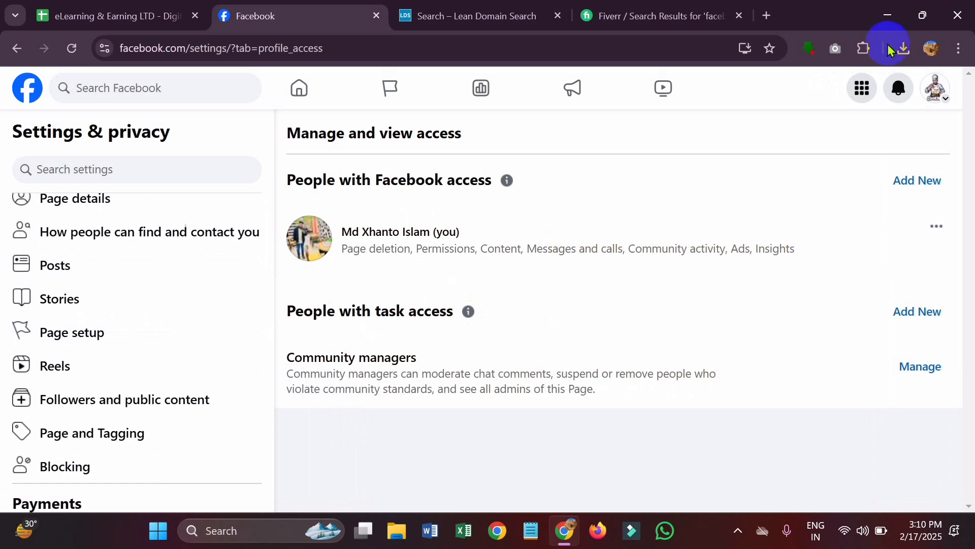
Add a new person with Facebook access by searching their name, selecting them, and choosing Give Access
{"action": "left_click", "coordinate": [923, 178]}
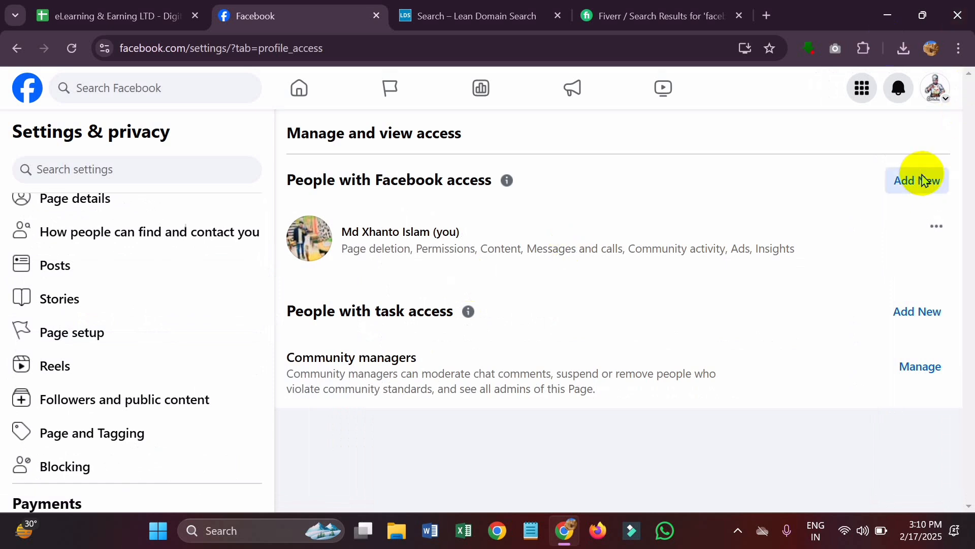
{"action": "left_click", "coordinate": [634, 420]}
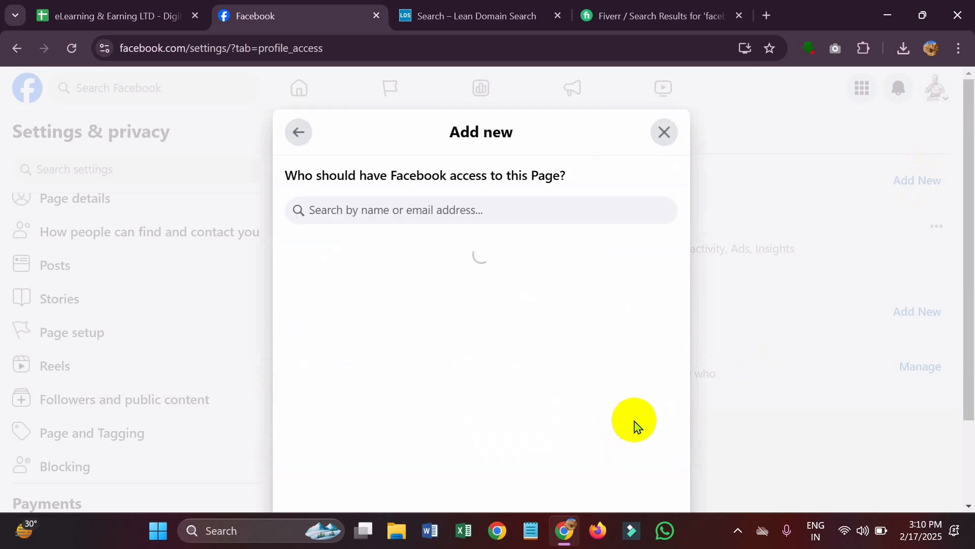
{"action": "left_click", "coordinate": [508, 208]}
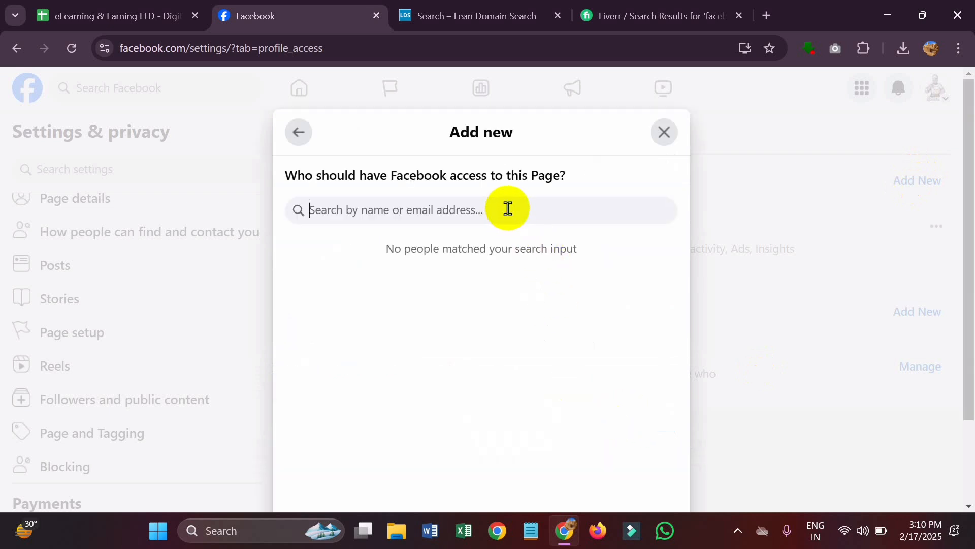
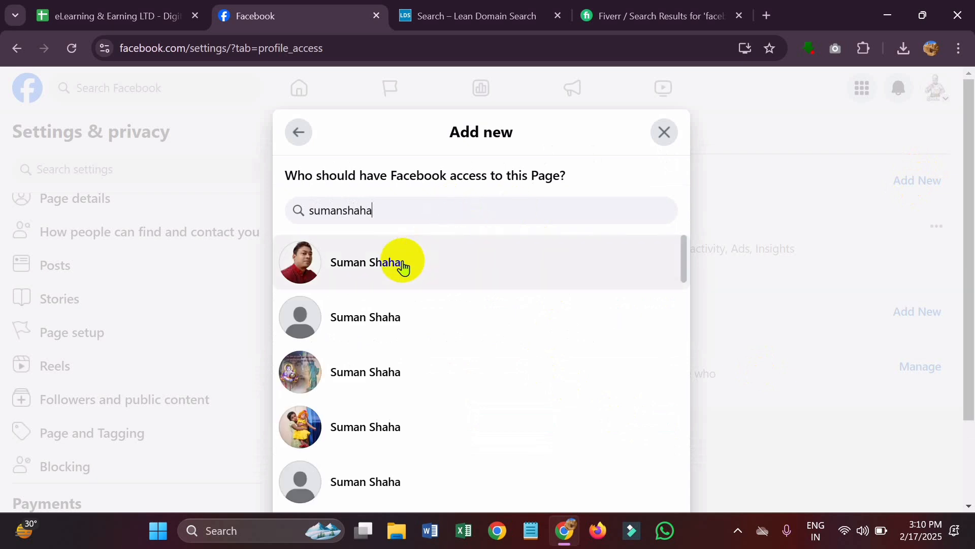
{"action": "left_click", "coordinate": [403, 265]}
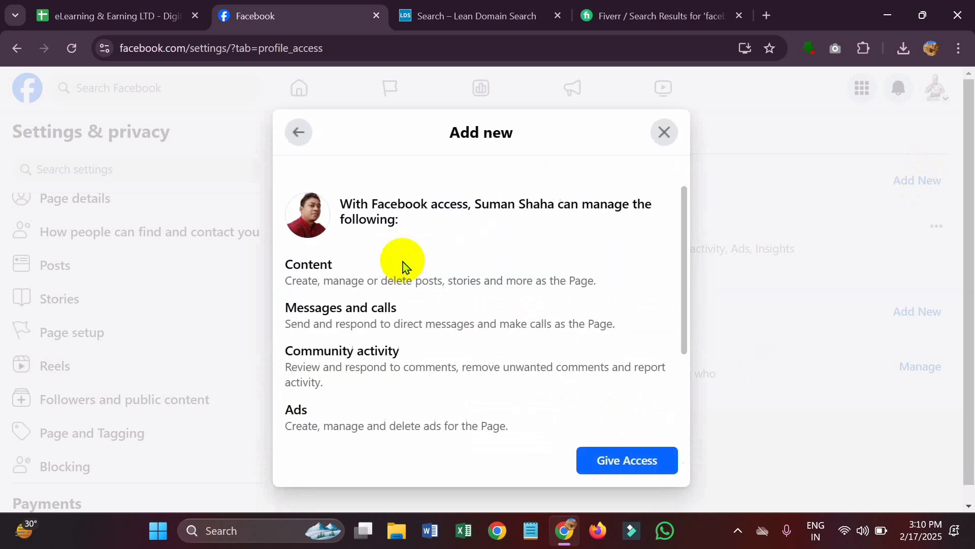
{"action": "left_click", "coordinate": [648, 463]}
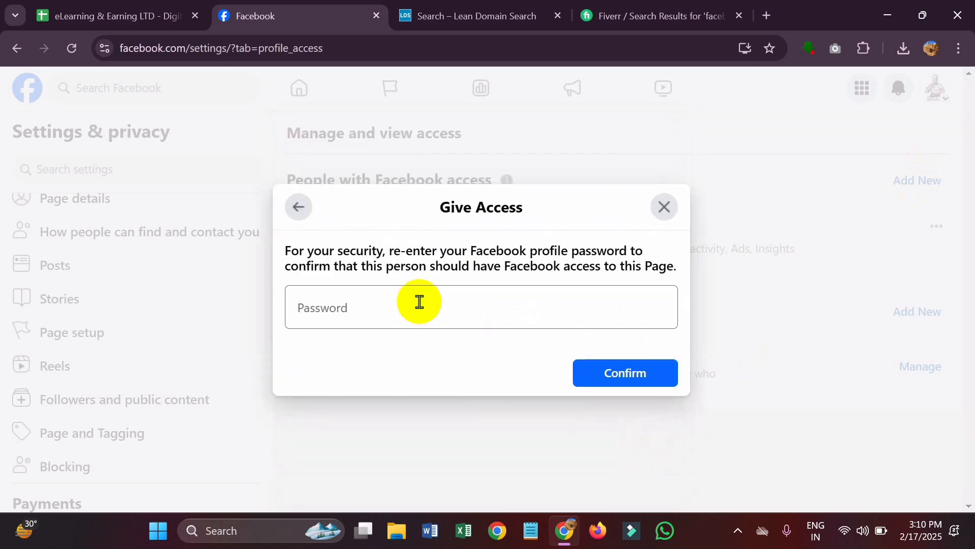
Try to confirm the new access by entering the account password
{"action": "left_click", "coordinate": [420, 302]}
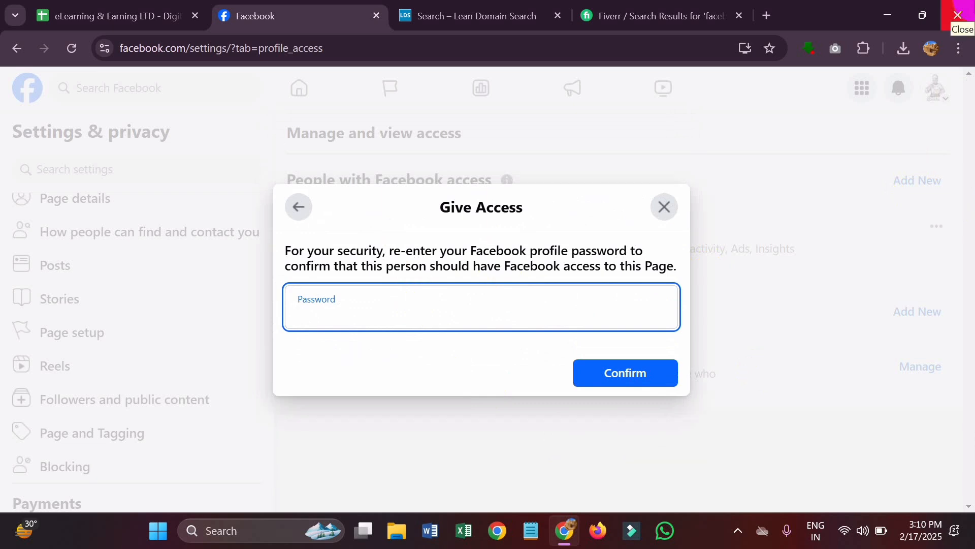
{"action": "left_click", "coordinate": [440, 305]}
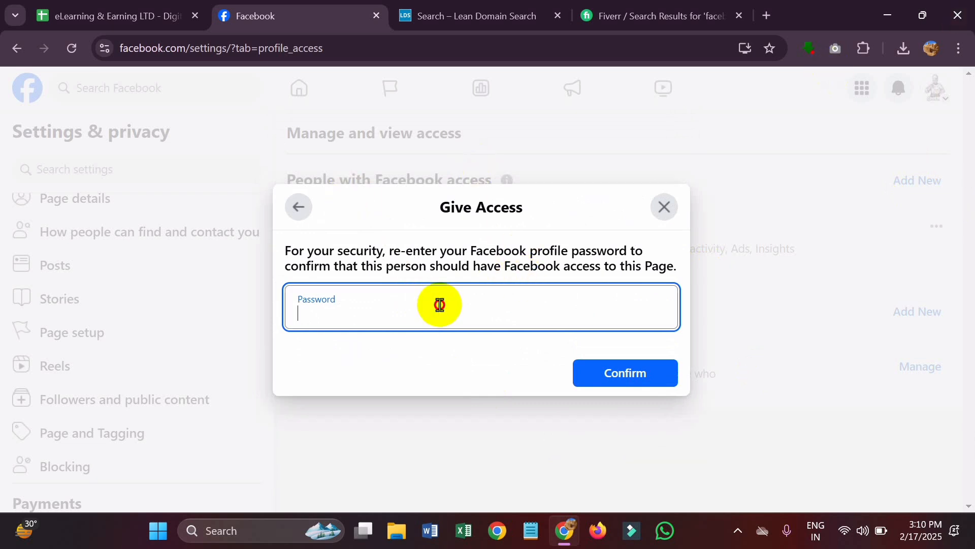
{"action": "type", "text": "••"}
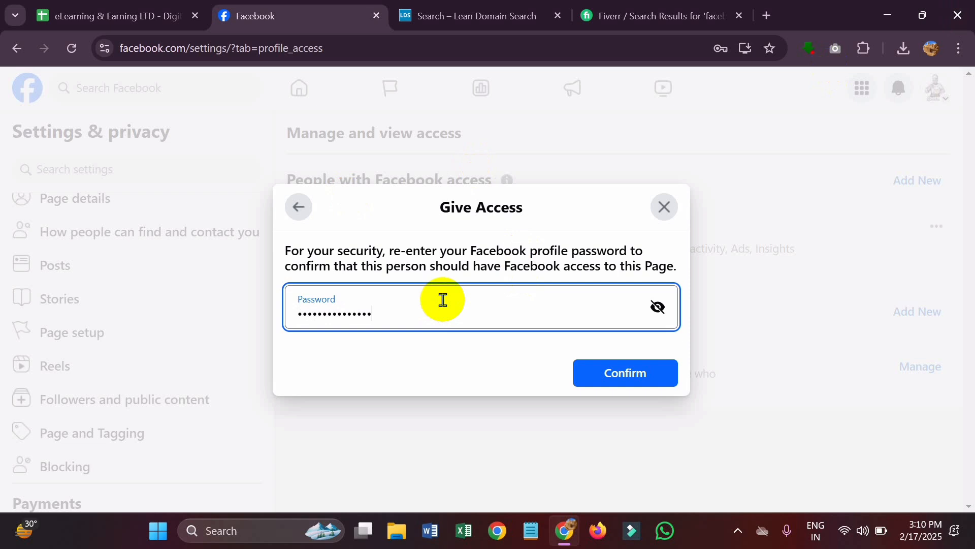
{"action": "key", "text": "Return"}
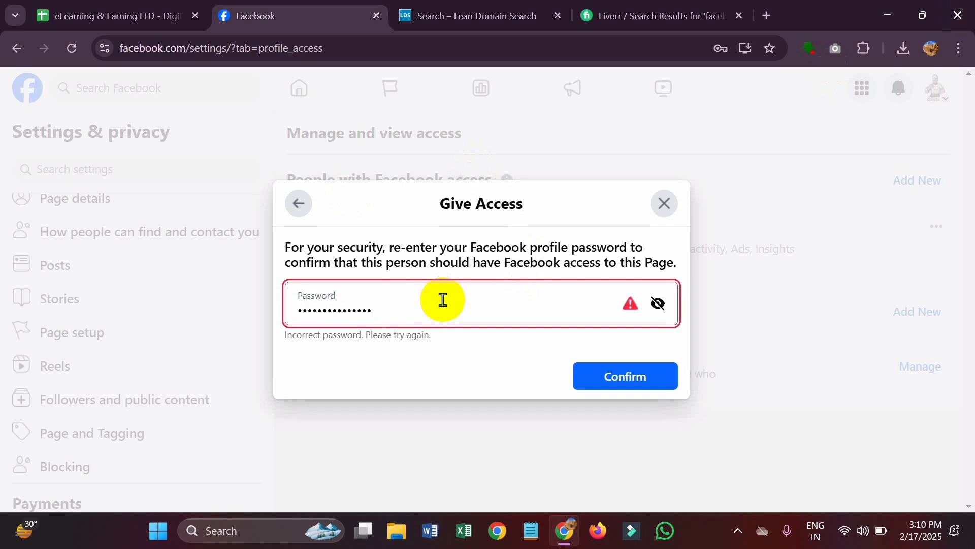
Clear the password field, re-enter the account password, and confirm giving access
{"action": "left_click", "coordinate": [443, 299]}
{"action": "key", "text": "BackSpace"}
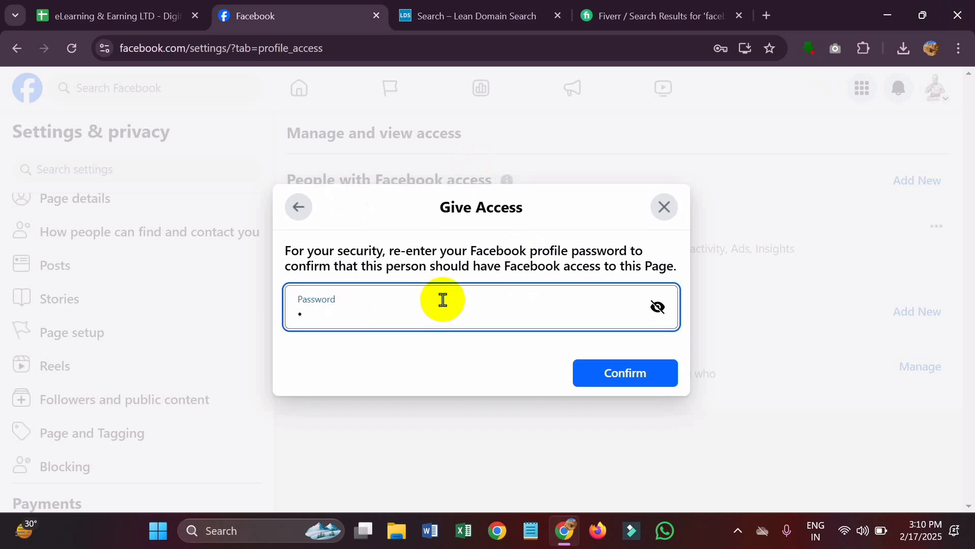
{"action": "key", "text": "BackSpace"}
{"action": "type", "text": "•••"}
{"action": "key", "text": "BackSpace"}
{"action": "key", "text": "BackSpace"}
{"action": "key", "text": "BackSpace"}
{"action": "type", "text": "••"}
{"action": "key", "text": "Return"}
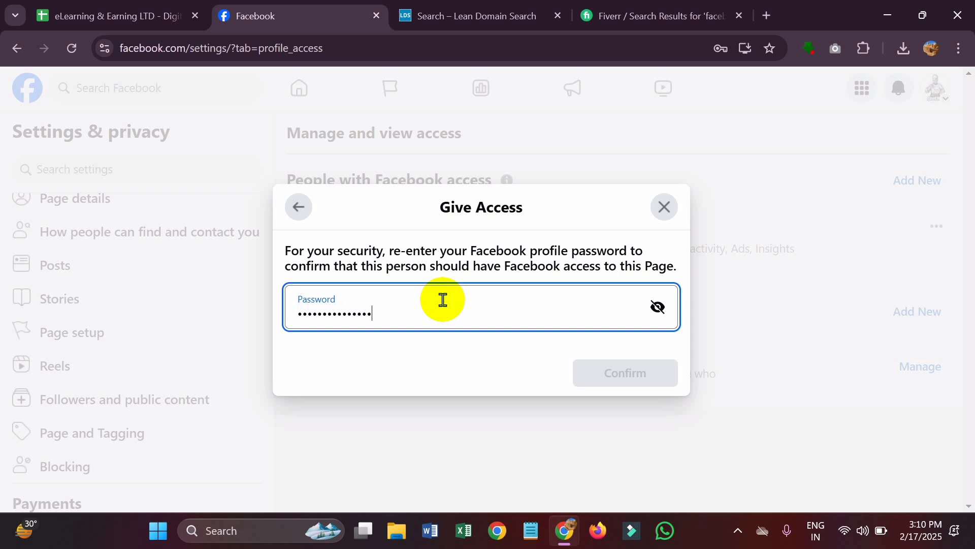
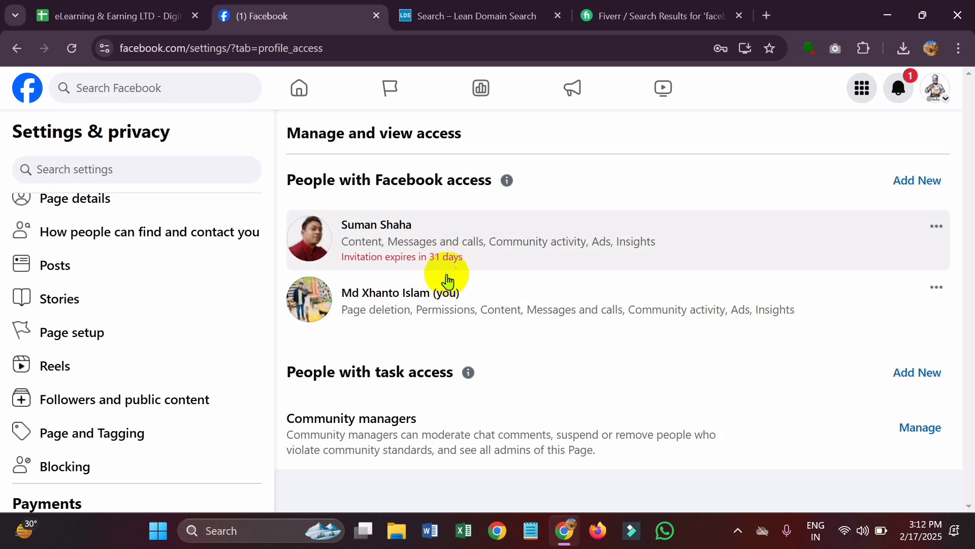
Open the Pixel Cooking page's details and go to its contact and basic info section
{"action": "scroll", "coordinate": [170, 348], "scroll_direction": "down", "scroll_amount": 3}
{"action": "scroll", "coordinate": [170, 348], "scroll_direction": "down", "scroll_amount": 3}
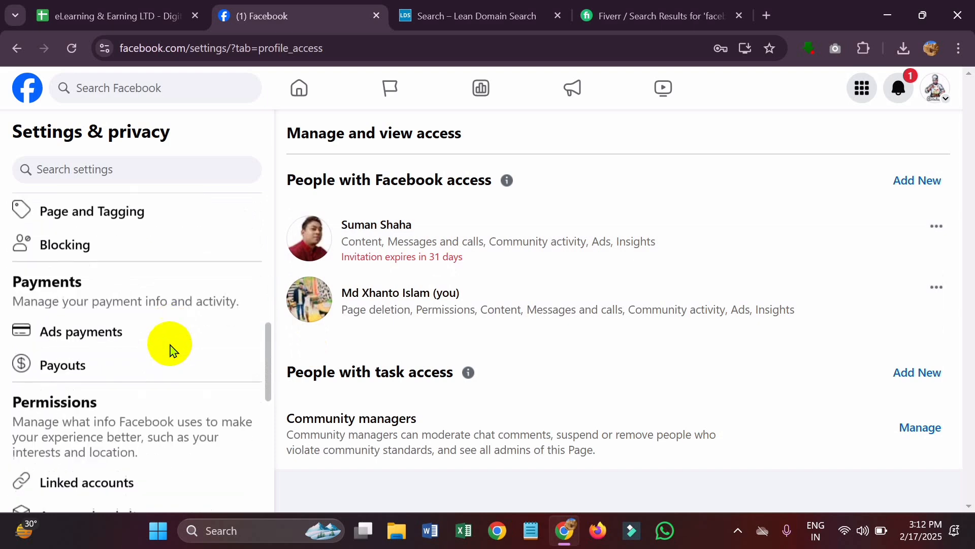
{"action": "scroll", "coordinate": [170, 344], "scroll_direction": "down", "scroll_amount": 1}
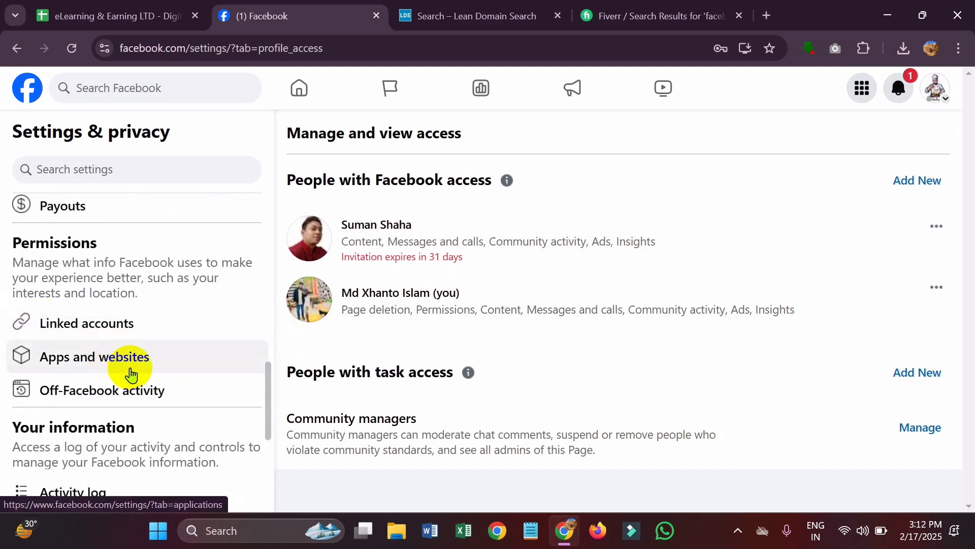
{"action": "scroll", "coordinate": [163, 376], "scroll_direction": "up", "scroll_amount": 5}
{"action": "scroll", "coordinate": [163, 376], "scroll_direction": "up", "scroll_amount": 3}
{"action": "scroll", "coordinate": [159, 370], "scroll_direction": "down", "scroll_amount": 3}
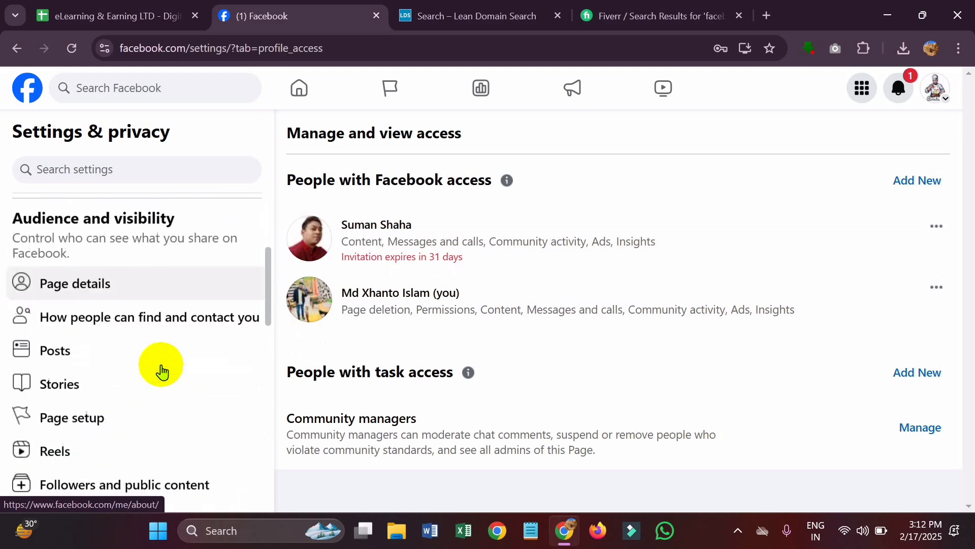
{"action": "left_click", "coordinate": [87, 272]}
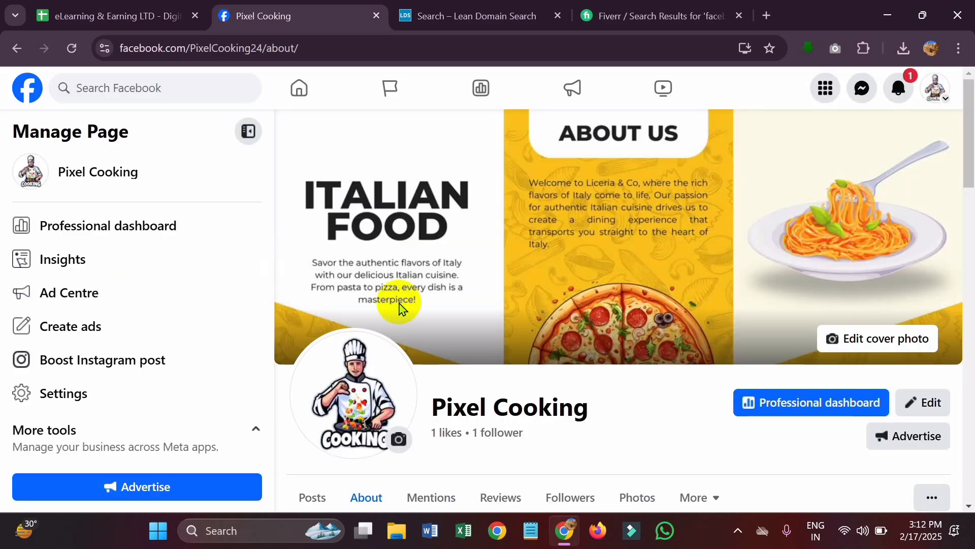
{"action": "scroll", "coordinate": [489, 322], "scroll_direction": "down", "scroll_amount": 5}
{"action": "scroll", "coordinate": [490, 322], "scroll_direction": "down", "scroll_amount": 2}
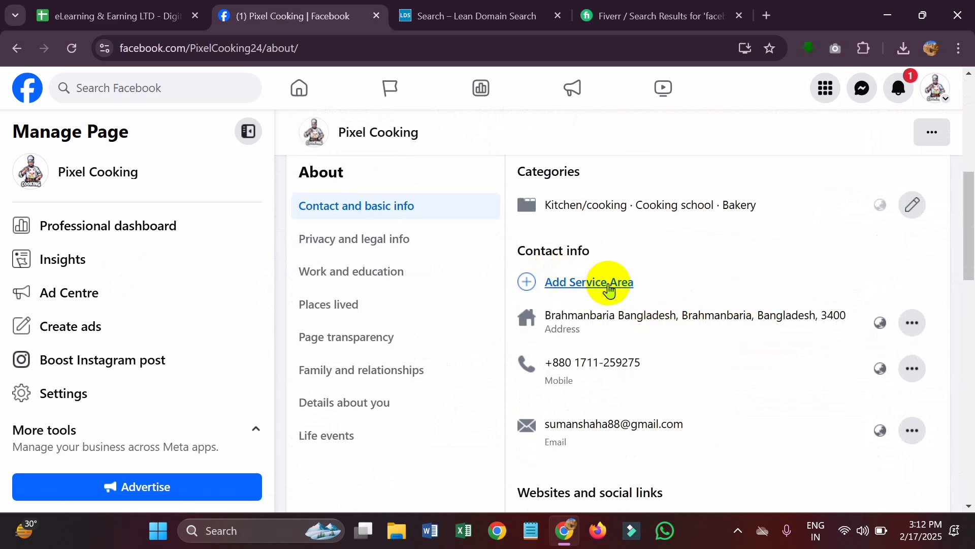
{"action": "left_click", "coordinate": [340, 208]}
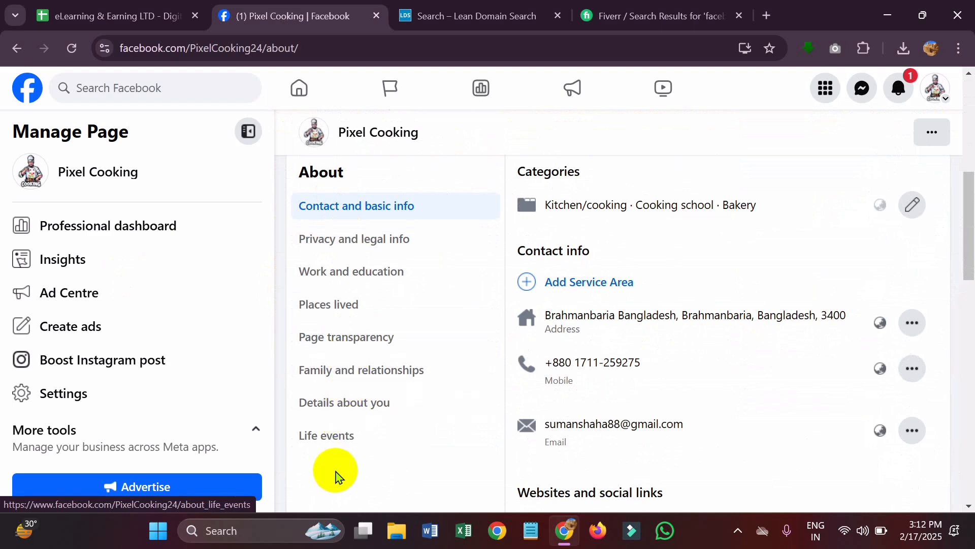
Try adding Brahmanbaria, Rajshahi Division, Bangladesh as a service area, then remove the selection again
{"action": "left_click", "coordinate": [613, 283]}
{"action": "left_click", "coordinate": [611, 289]}
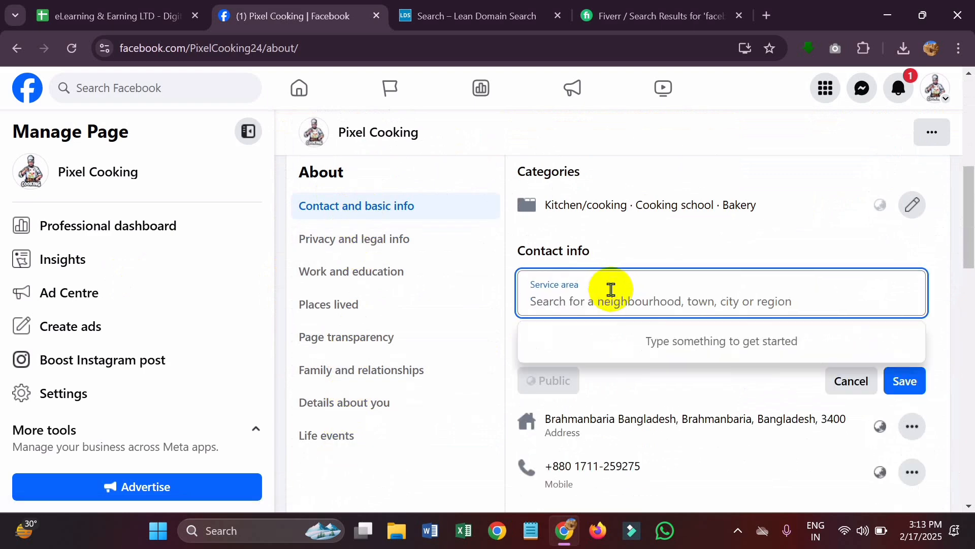
{"action": "type", "text": "Brah"}
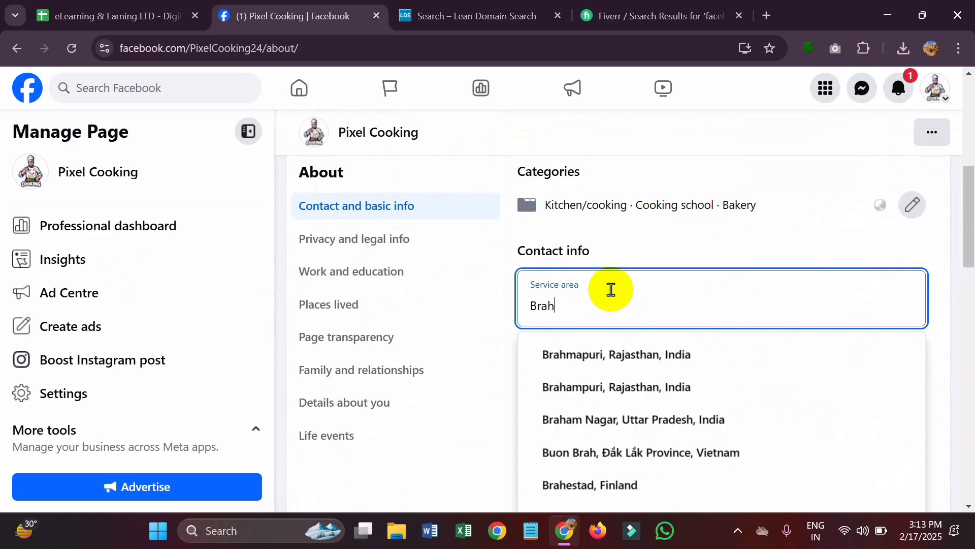
{"action": "type", "text": "manbari"}
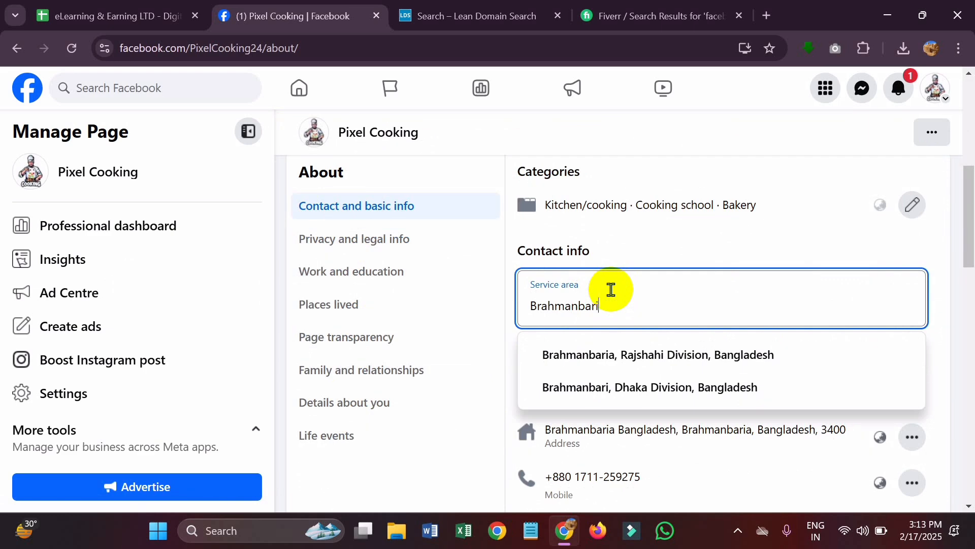
{"action": "type", "text": "a"}
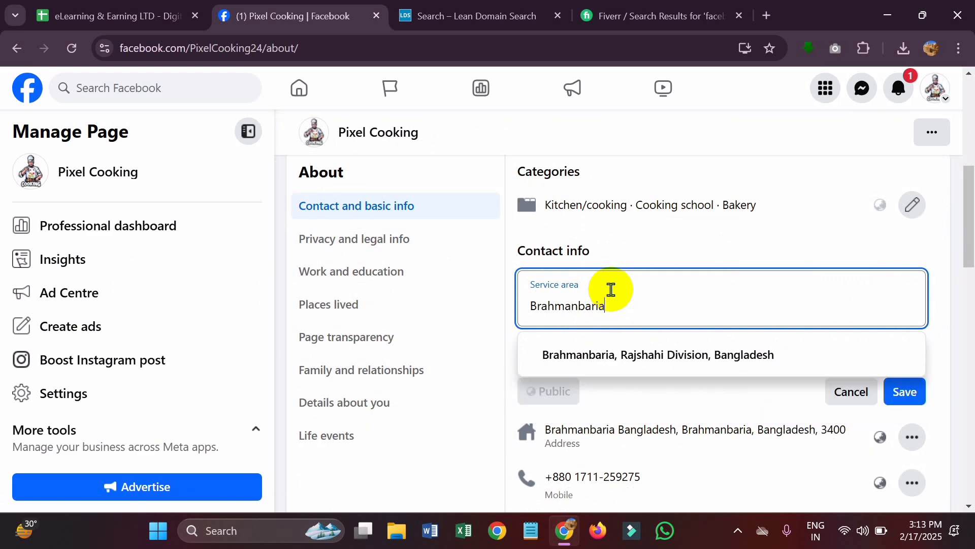
{"action": "left_click", "coordinate": [639, 361]}
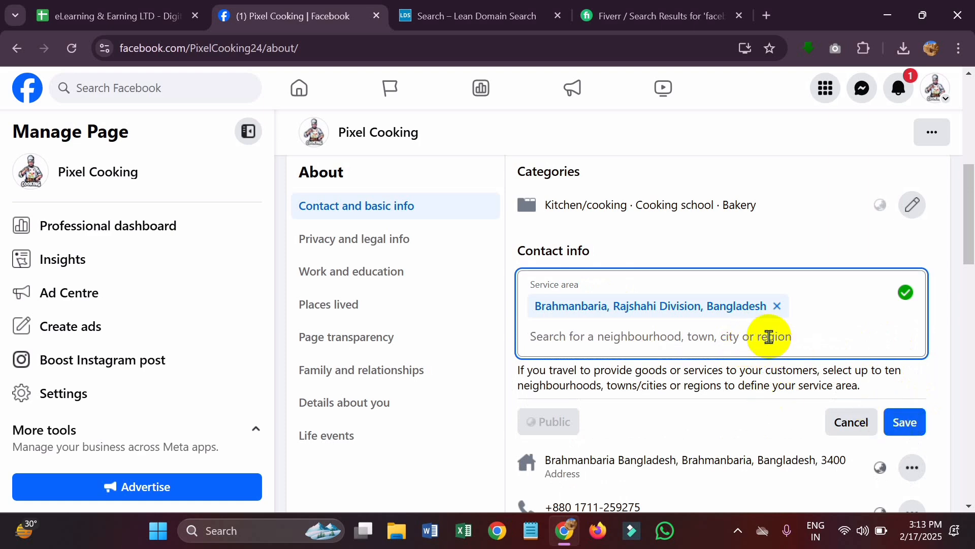
{"action": "left_click", "coordinate": [777, 306]}
Search again for Brahmanbaria, select Brahmanbaria, Rajshahi Division, Bangladesh as the service area, and save it
{"action": "left_click", "coordinate": [654, 305]}
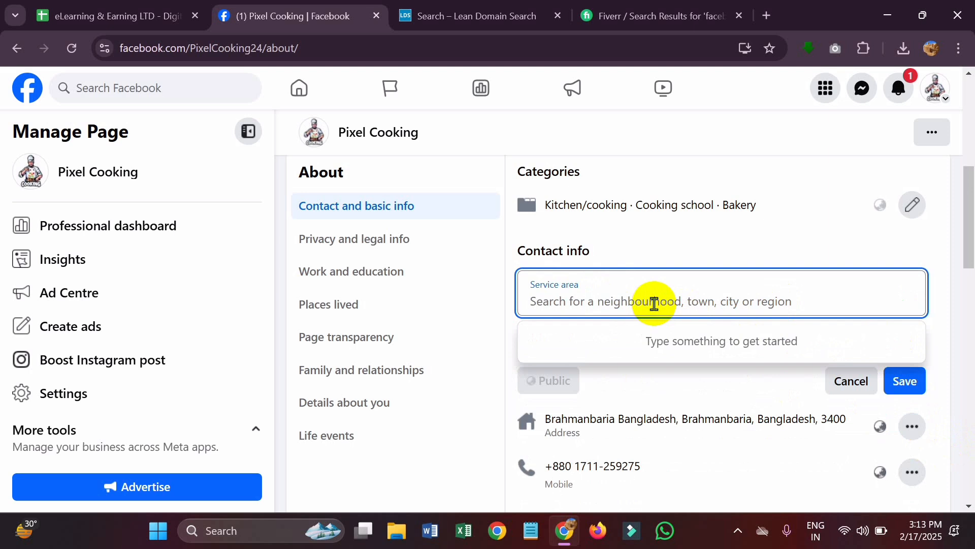
{"action": "type", "text": "Brah"}
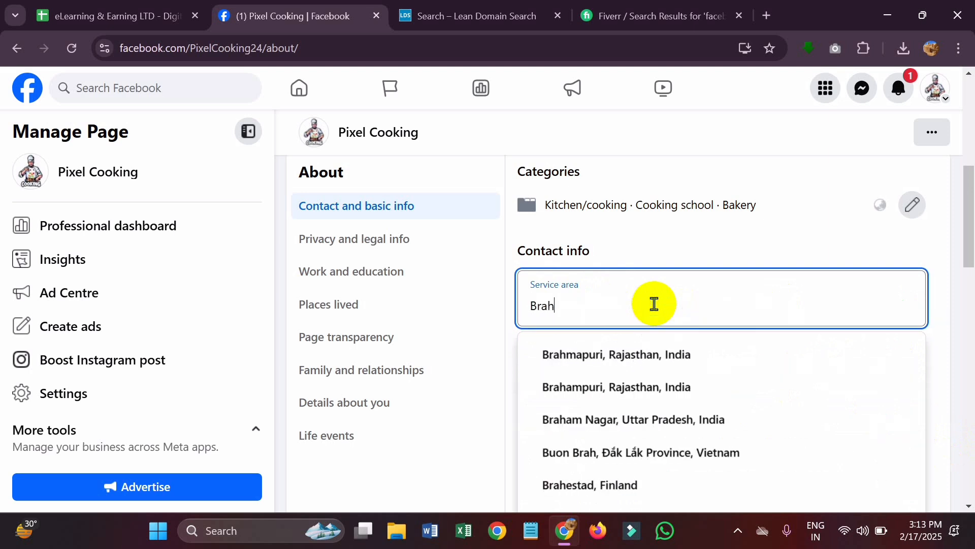
{"action": "type", "text": "manba"}
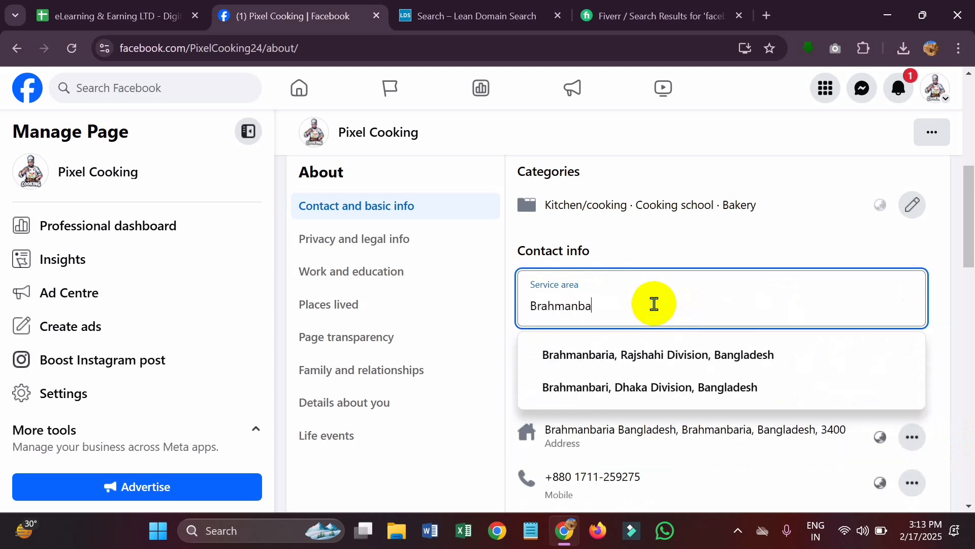
{"action": "type", "text": "ria"}
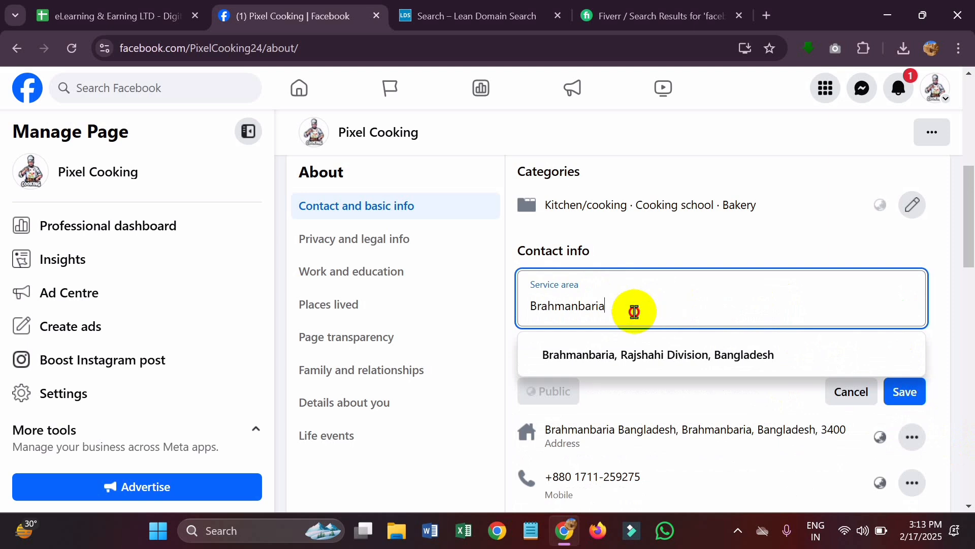
{"action": "double_click", "coordinate": [634, 310]}
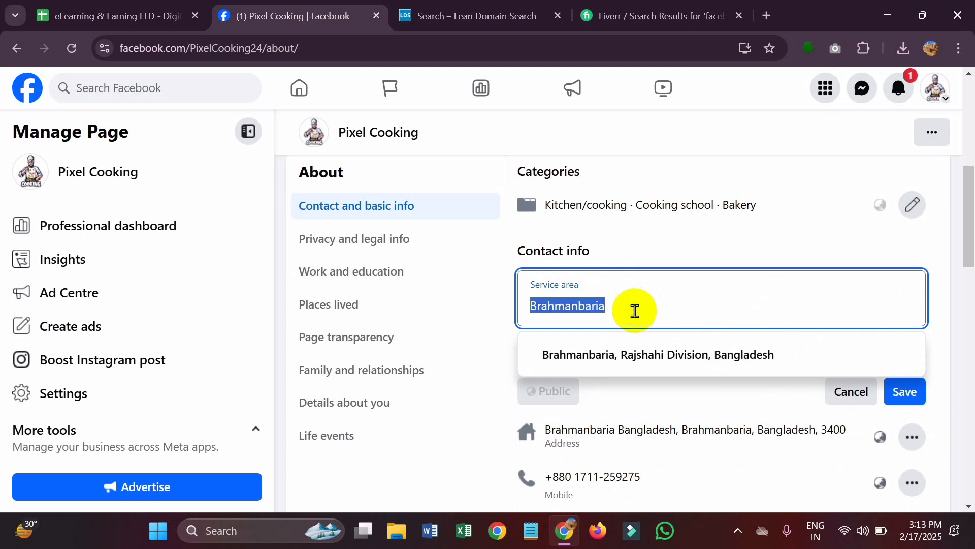
{"action": "left_click", "coordinate": [635, 311]}
{"action": "type", "text": ","}
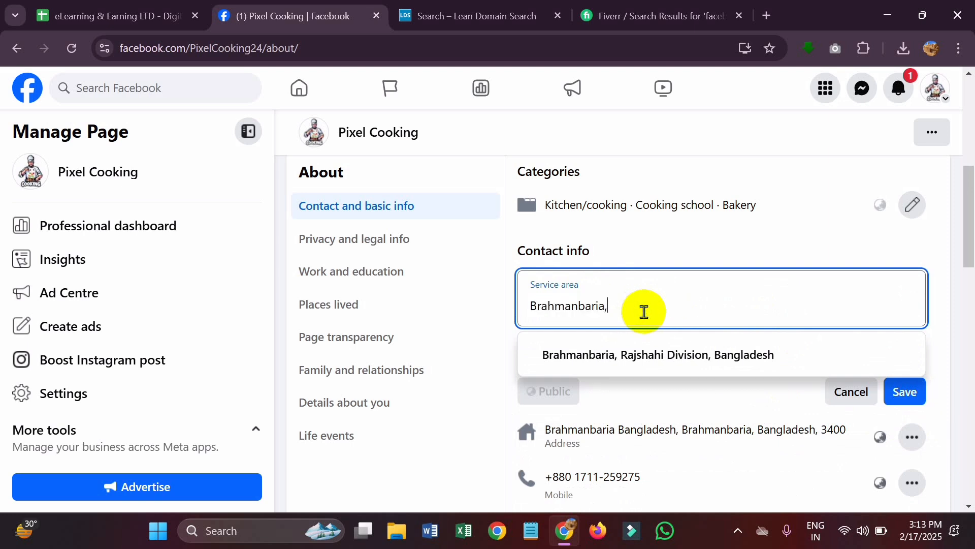
{"action": "left_click", "coordinate": [680, 359]}
{"action": "left_click", "coordinate": [889, 421]}
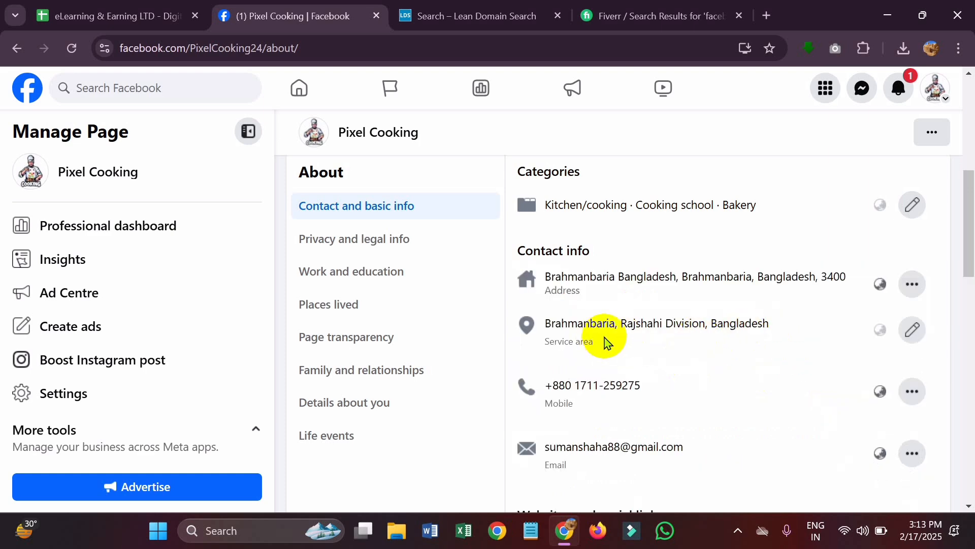
Add an Instagram social link with the username PixelCooking and save it
{"action": "scroll", "coordinate": [603, 342], "scroll_direction": "down", "scroll_amount": 5}
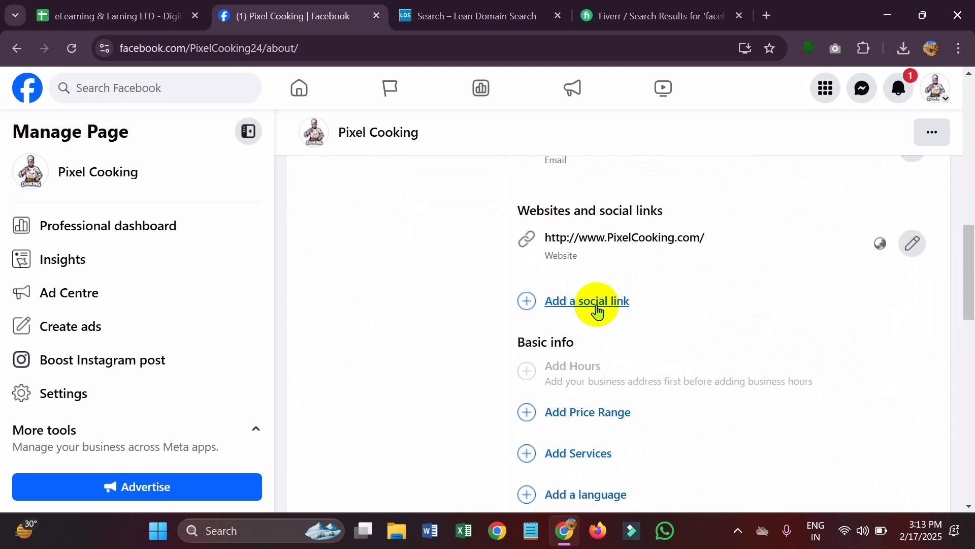
{"action": "left_click", "coordinate": [600, 310]}
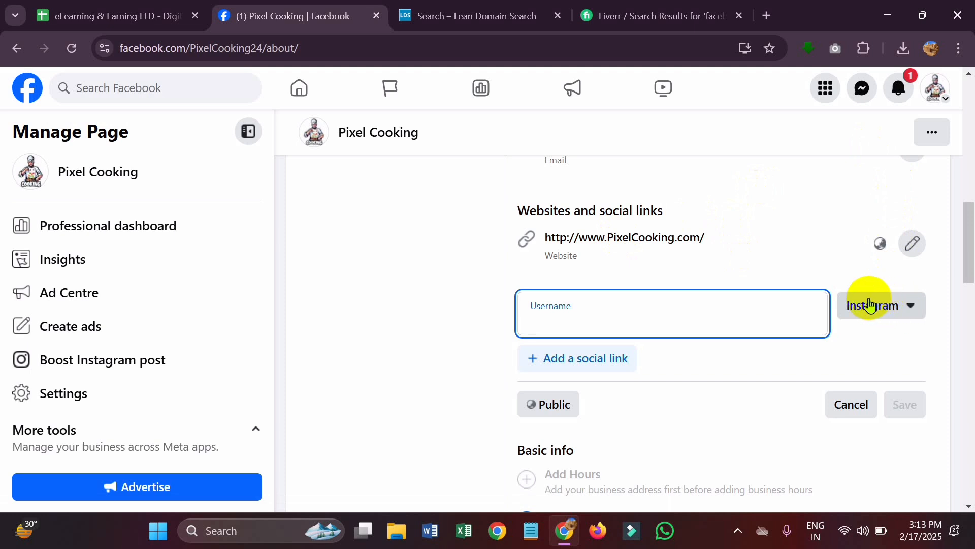
{"action": "type", "text": "PixelCooking"}
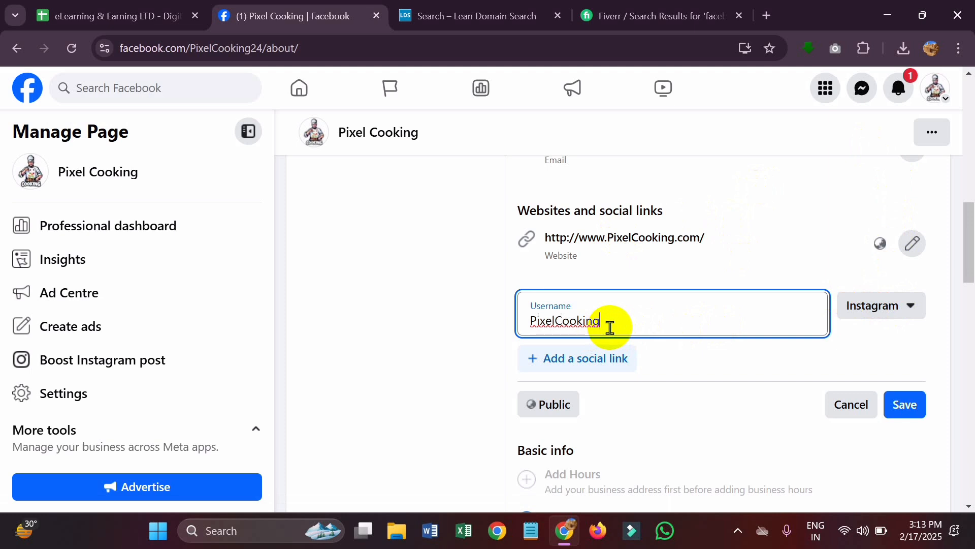
{"action": "left_click", "coordinate": [903, 404]}
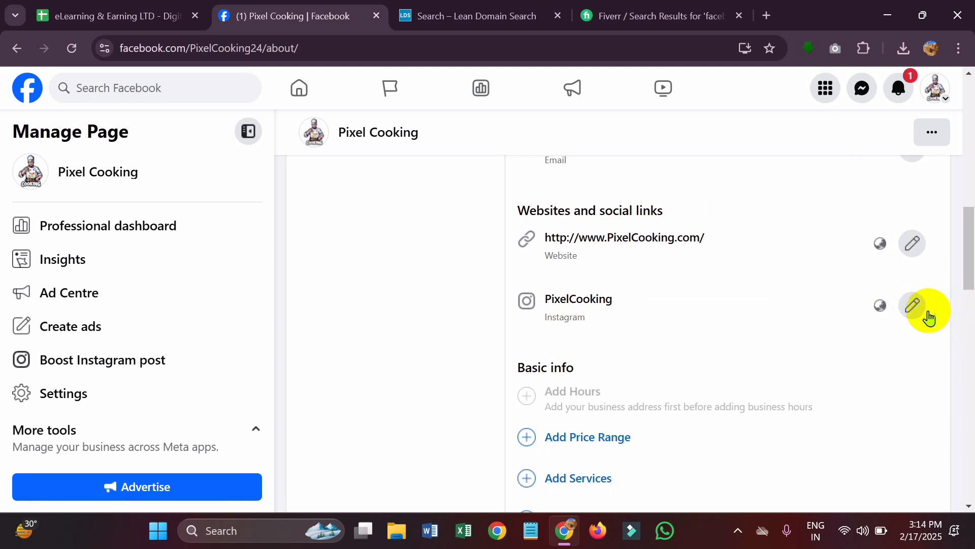
Reopen the social links for editing and add a Threads link with the username PixelCooking
{"action": "left_click", "coordinate": [911, 305]}
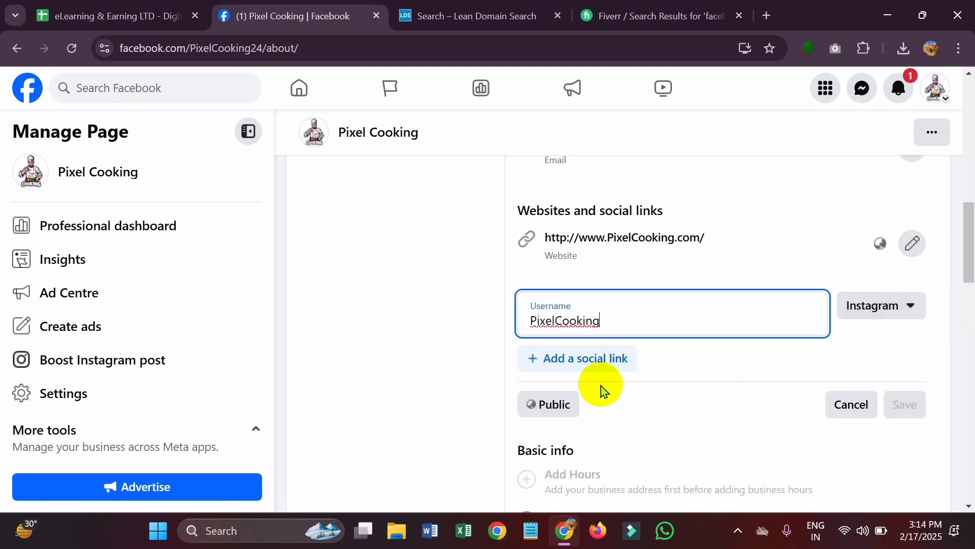
{"action": "left_click", "coordinate": [610, 359]}
{"action": "scroll", "coordinate": [706, 363], "scroll_direction": "down", "scroll_amount": 2}
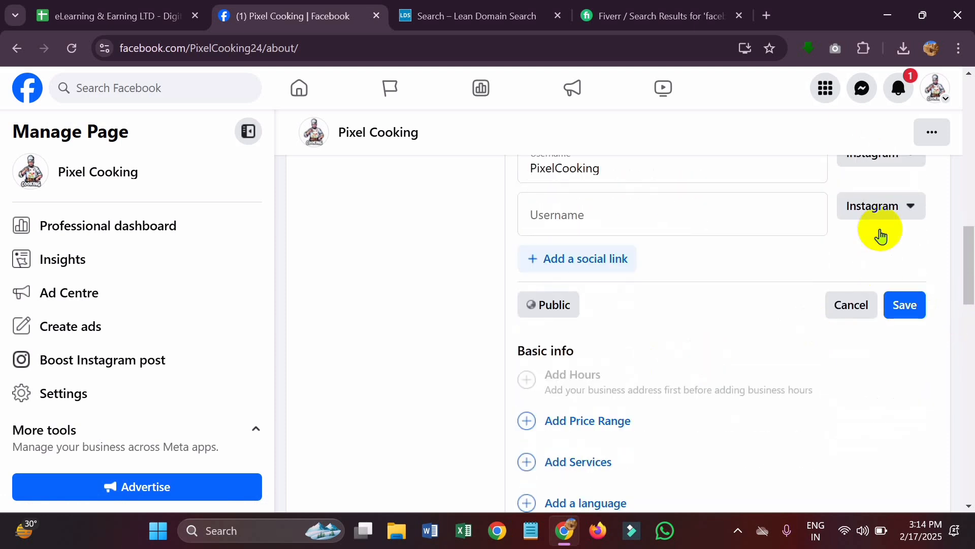
{"action": "left_click", "coordinate": [871, 214]}
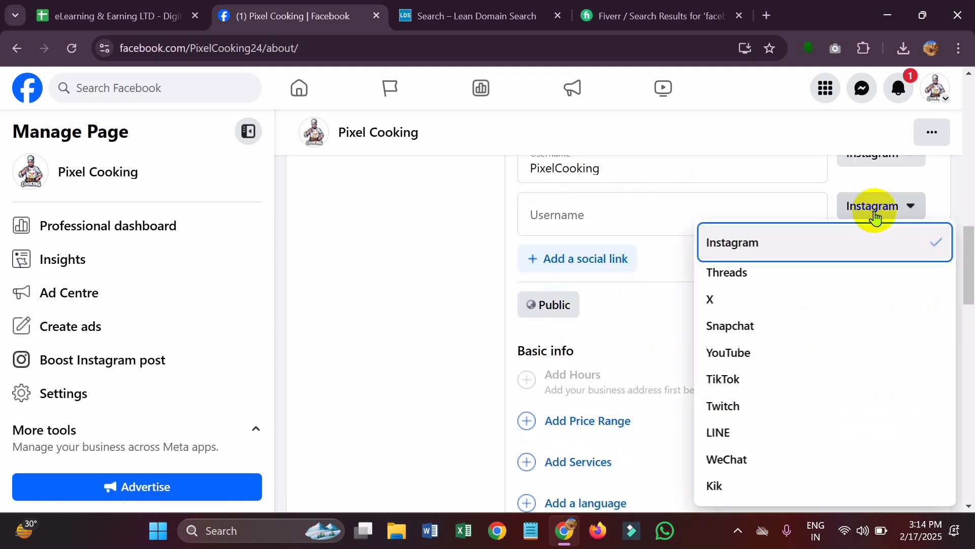
{"action": "left_click", "coordinate": [752, 282]}
{"action": "left_click", "coordinate": [658, 214]}
{"action": "type", "text": "PixelCooking"}
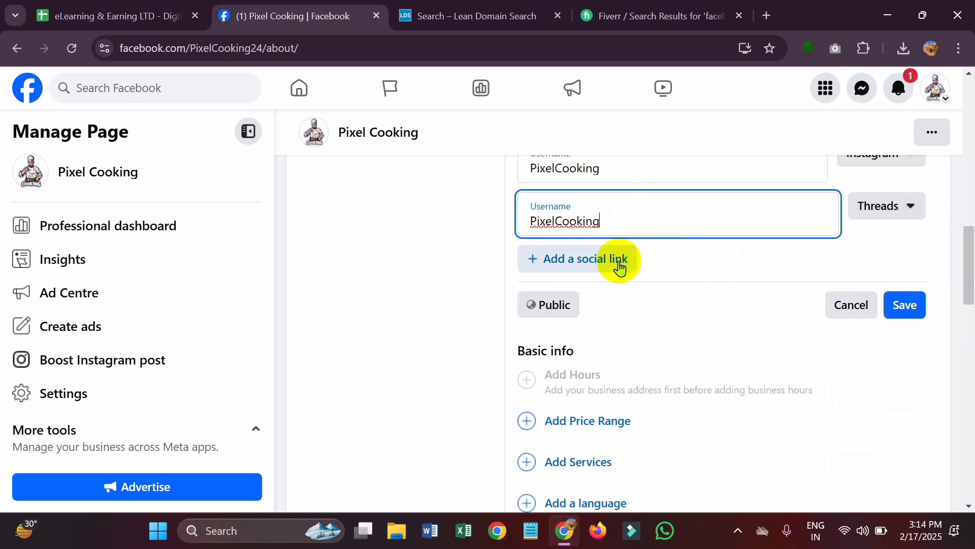
Add another social link set to YouTube with the username PixelCooking
{"action": "left_click", "coordinate": [612, 262]}
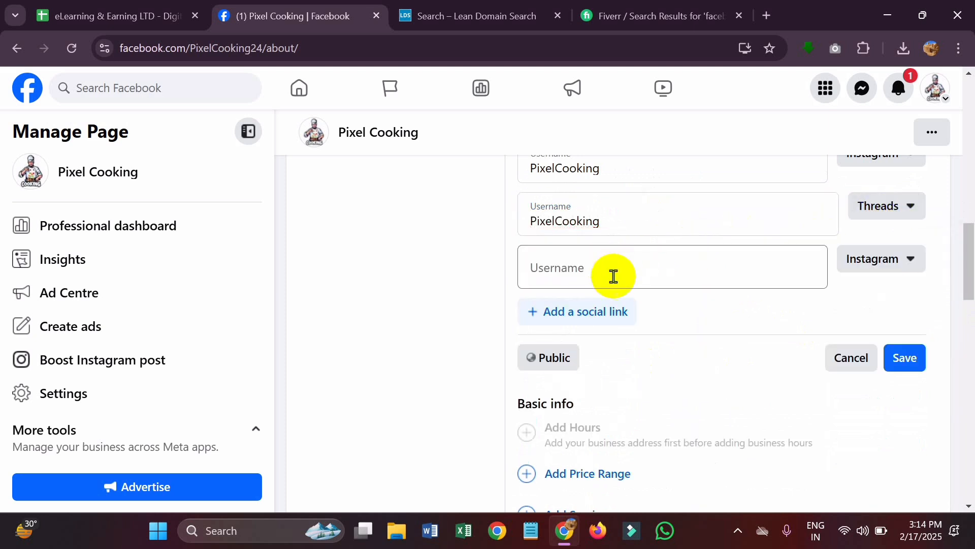
{"action": "left_click", "coordinate": [868, 265]}
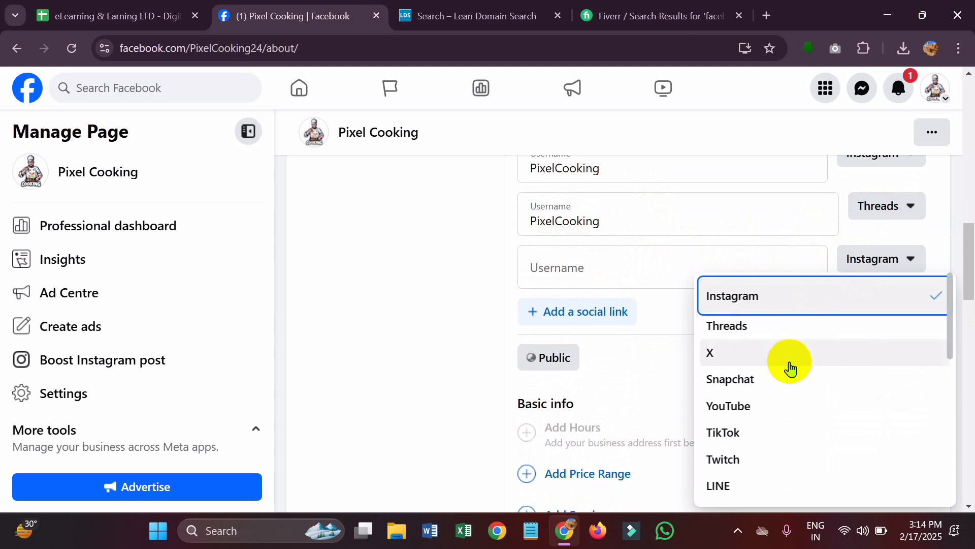
{"action": "left_click", "coordinate": [781, 402]}
{"action": "left_click", "coordinate": [708, 268]}
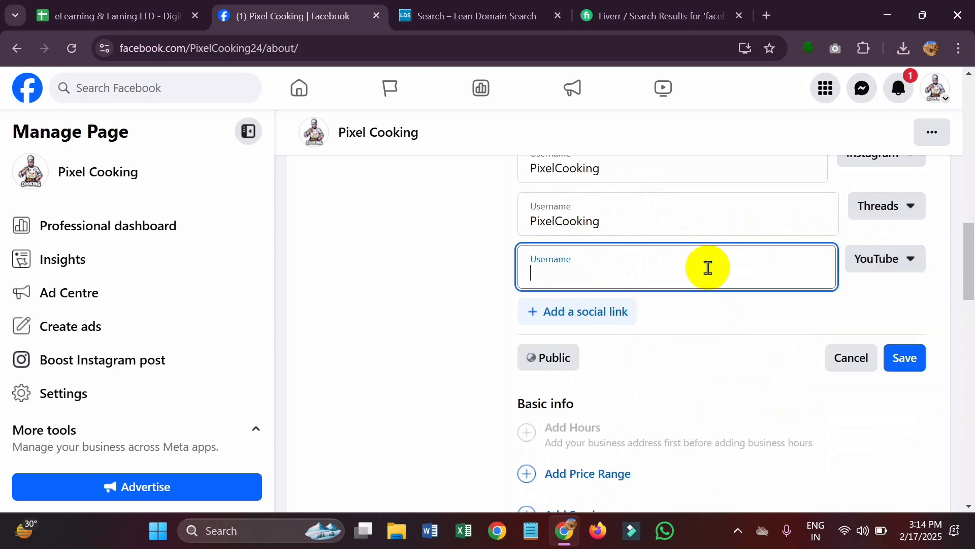
{"action": "type", "text": "PixelCooking"}
Add another social link set to TikTok with the username PixelCooking
{"action": "left_click", "coordinate": [623, 311]}
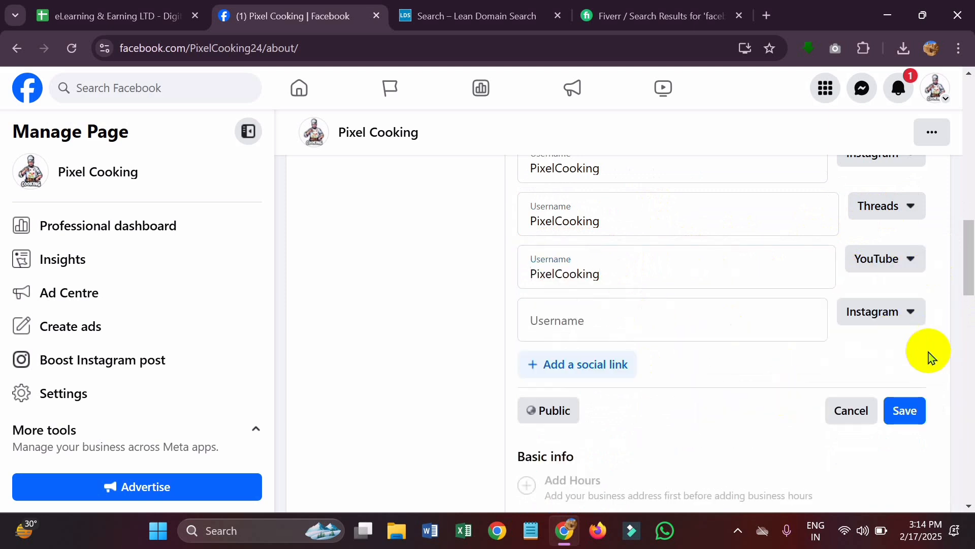
{"action": "left_click", "coordinate": [881, 312]}
{"action": "scroll", "coordinate": [712, 407], "scroll_direction": "down", "scroll_amount": 2}
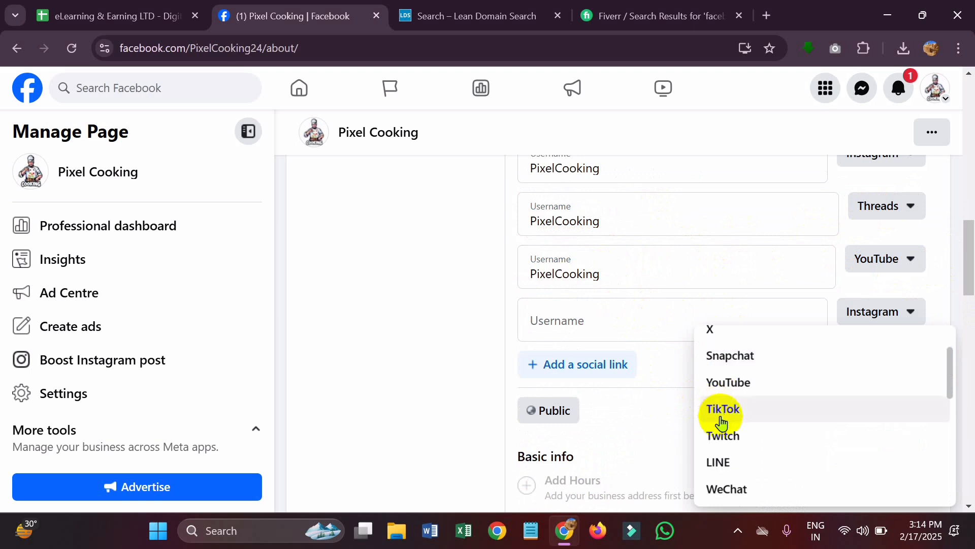
{"action": "left_click", "coordinate": [720, 409]}
{"action": "left_click", "coordinate": [718, 325]}
{"action": "type", "text": "PixelCooking"}
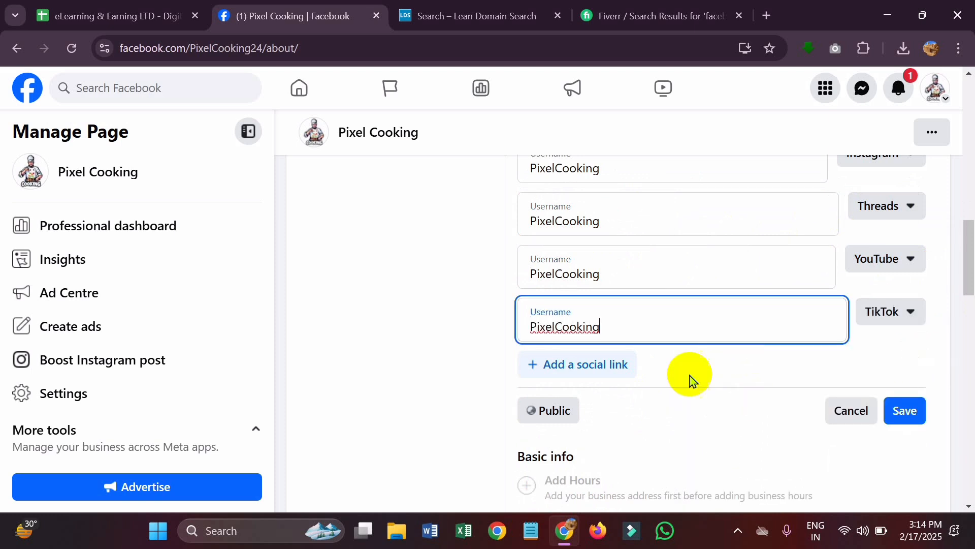
Add another social link set to Twitch with the username PixelCooking
{"action": "left_click", "coordinate": [620, 365]}
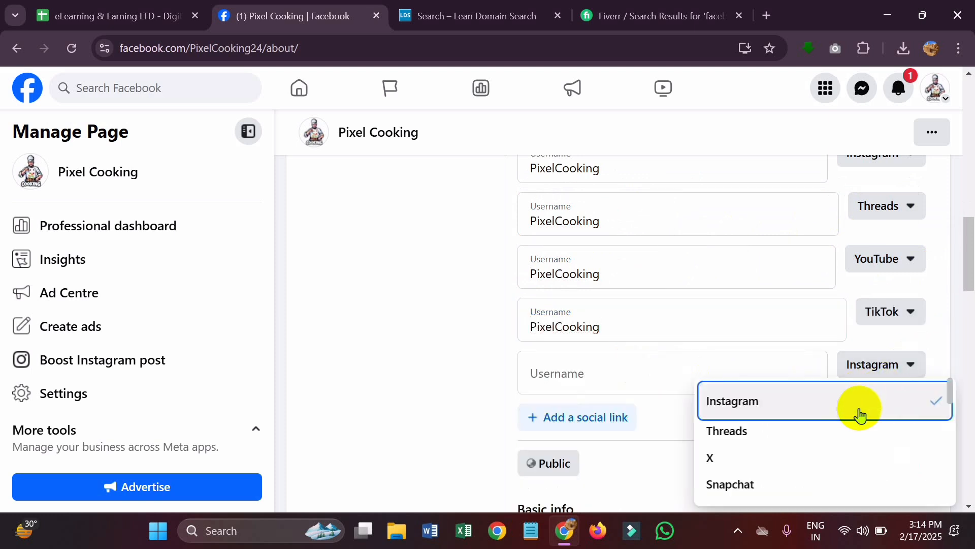
{"action": "scroll", "coordinate": [860, 412], "scroll_direction": "down", "scroll_amount": 3}
{"action": "left_click", "coordinate": [761, 422]}
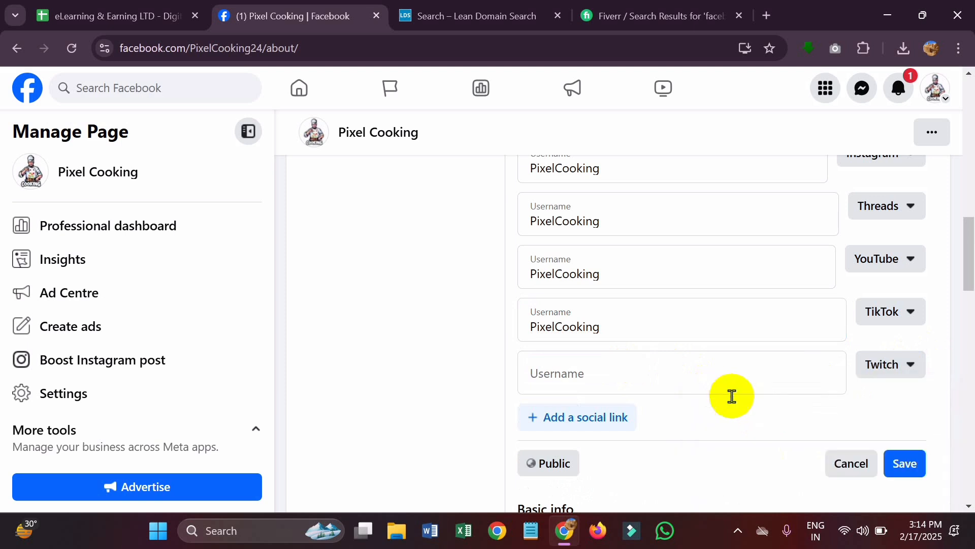
{"action": "left_click", "coordinate": [727, 377]}
{"action": "type", "text": "PixelCooking"}
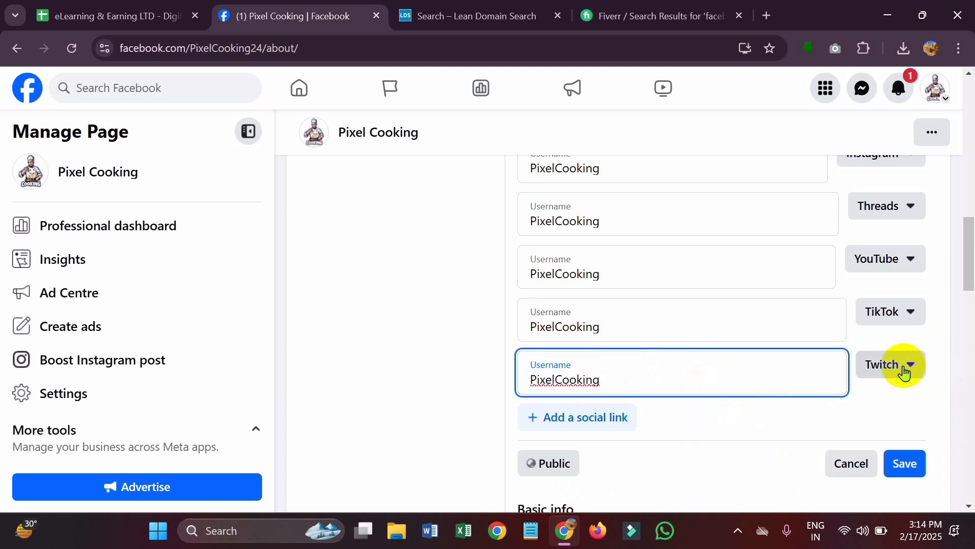
Add another social link set to Pinterest with the username PixelCooking
{"action": "left_click", "coordinate": [613, 429]}
{"action": "scroll", "coordinate": [879, 355], "scroll_direction": "down", "scroll_amount": 3}
{"action": "left_click", "coordinate": [900, 279]}
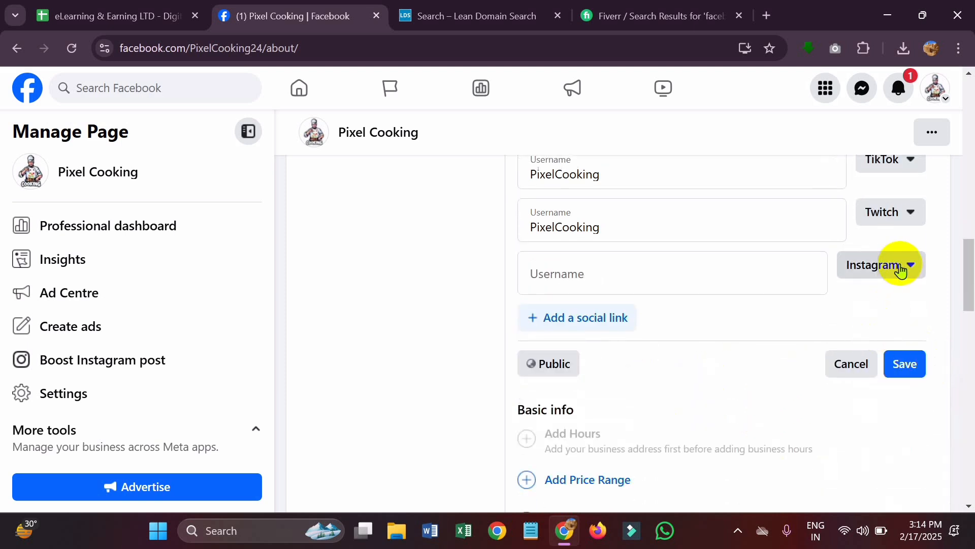
{"action": "scroll", "coordinate": [788, 374], "scroll_direction": "down", "scroll_amount": 3}
{"action": "scroll", "coordinate": [788, 374], "scroll_direction": "down", "scroll_amount": 2}
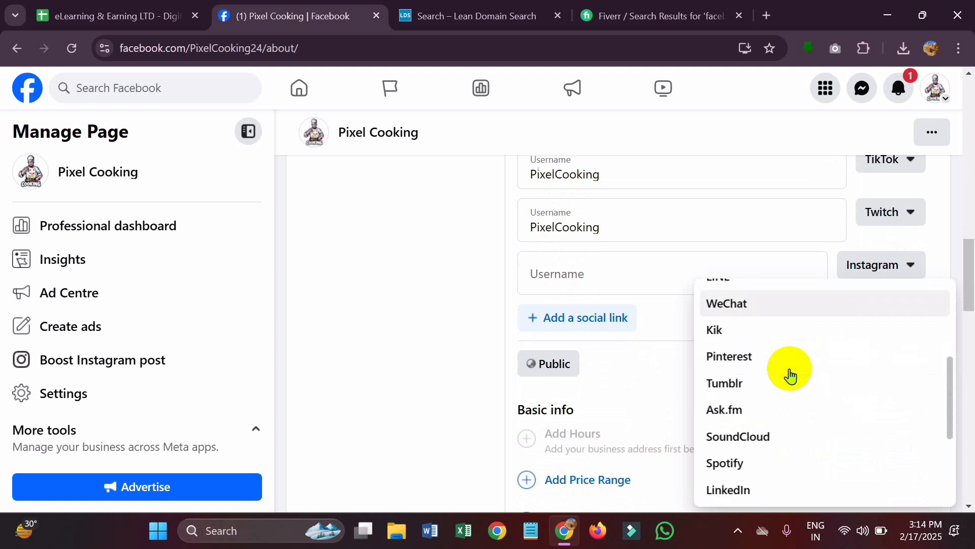
{"action": "left_click", "coordinate": [768, 345]}
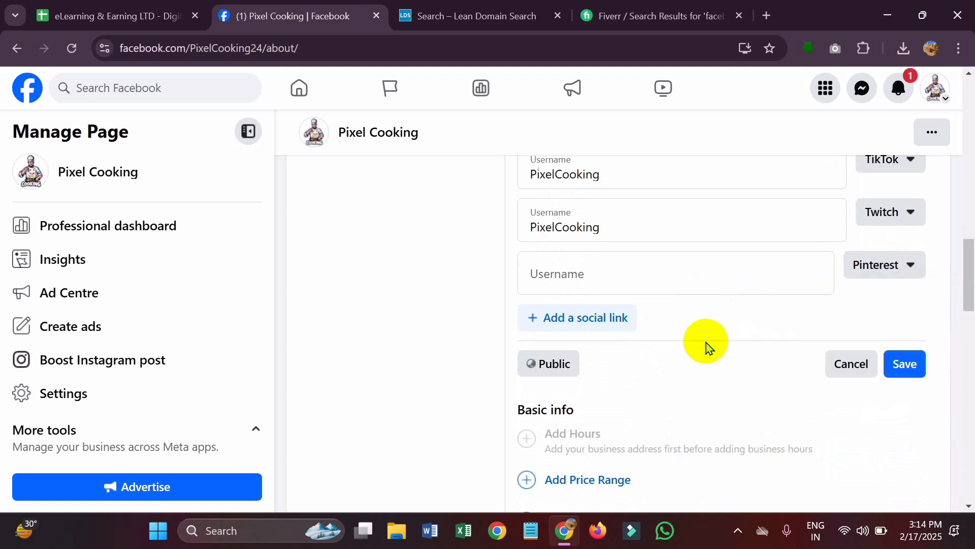
{"action": "left_click", "coordinate": [601, 263]}
{"action": "type", "text": "PixelCooking"}
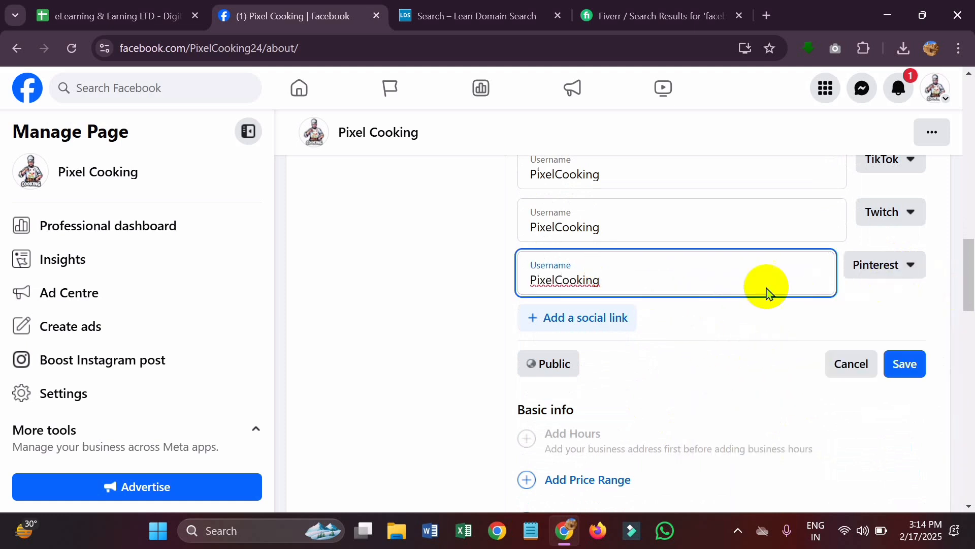
Add a LinkedIn social link with the username PixelCooking and save the social links
{"action": "left_click", "coordinate": [598, 320]}
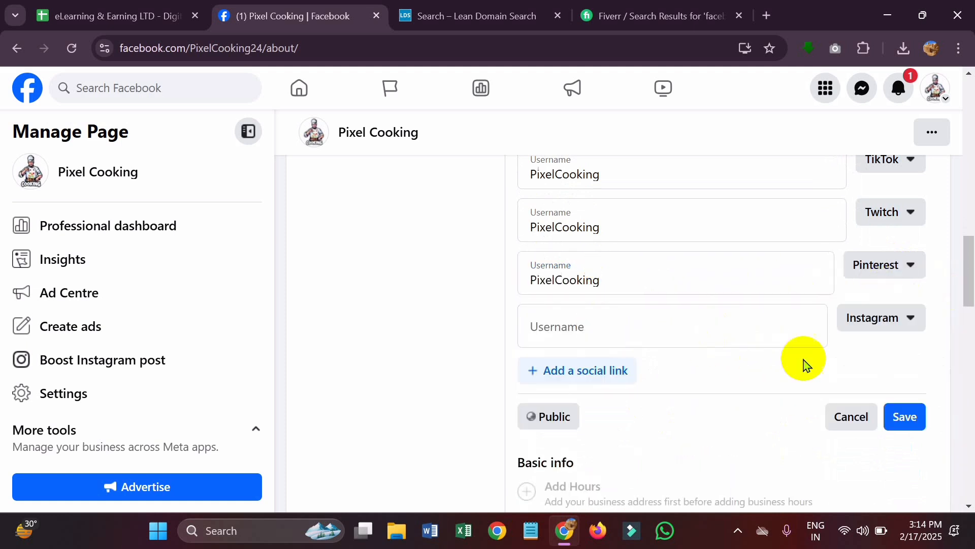
{"action": "left_click", "coordinate": [886, 325]}
{"action": "scroll", "coordinate": [862, 389], "scroll_direction": "down", "scroll_amount": 3}
{"action": "scroll", "coordinate": [862, 391], "scroll_direction": "down", "scroll_amount": 5}
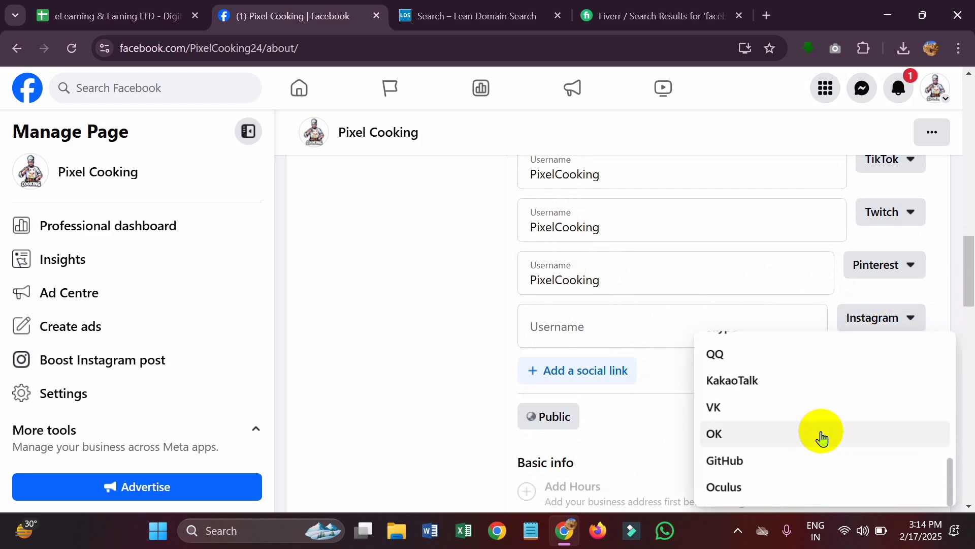
{"action": "scroll", "coordinate": [771, 405], "scroll_direction": "up", "scroll_amount": 2}
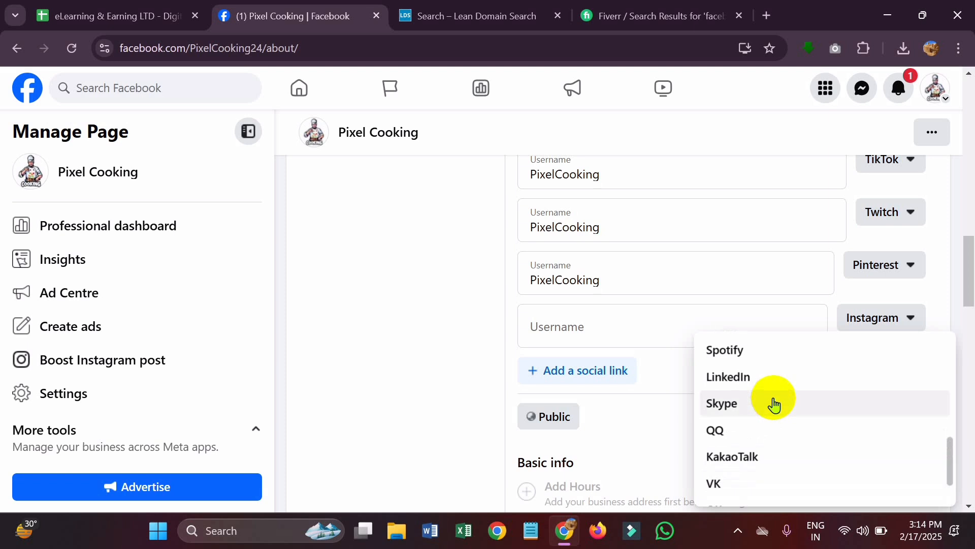
{"action": "left_click", "coordinate": [766, 386]}
{"action": "left_click", "coordinate": [708, 312]}
{"action": "type", "text": "PixelCooking"}
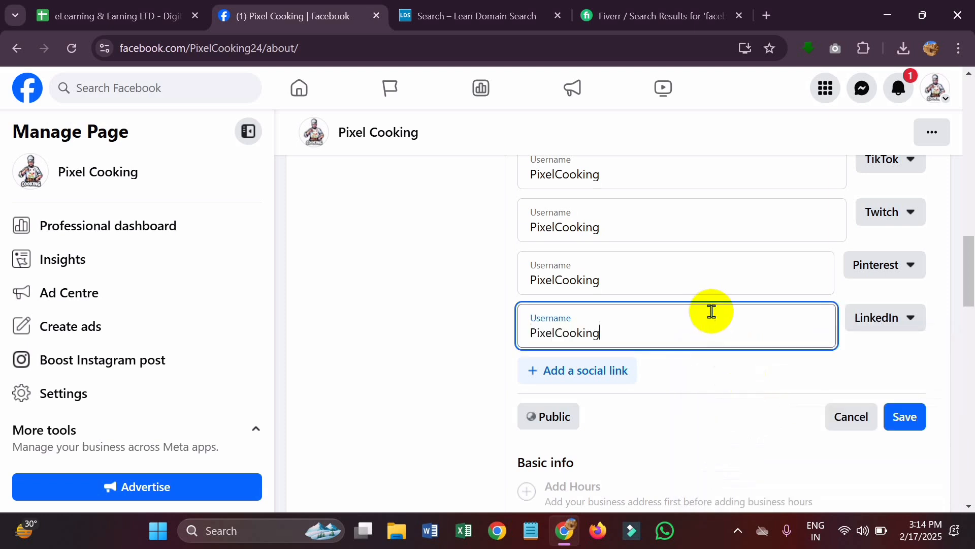
{"action": "left_click", "coordinate": [911, 411]}
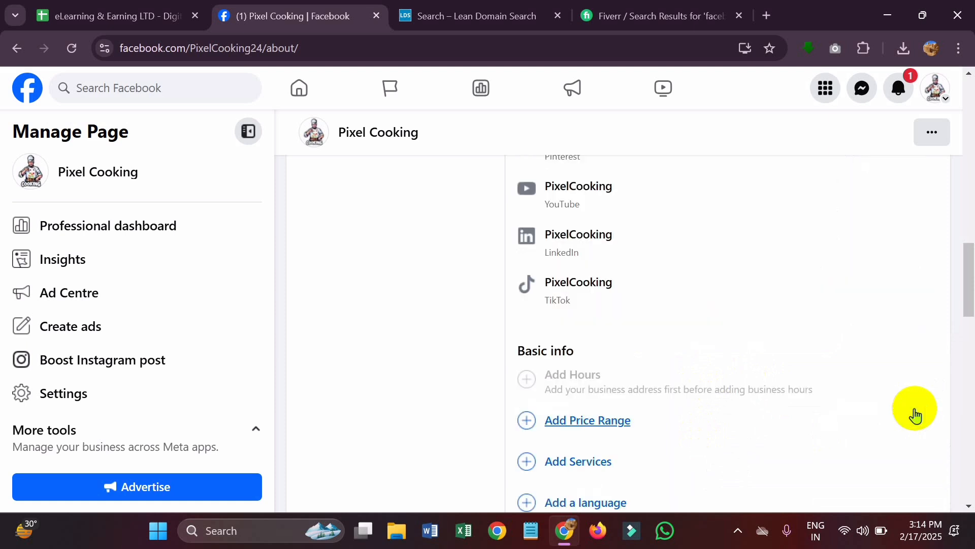
Review the saved websites and social links list on the About page
{"action": "scroll", "coordinate": [853, 360], "scroll_direction": "up", "scroll_amount": 4}
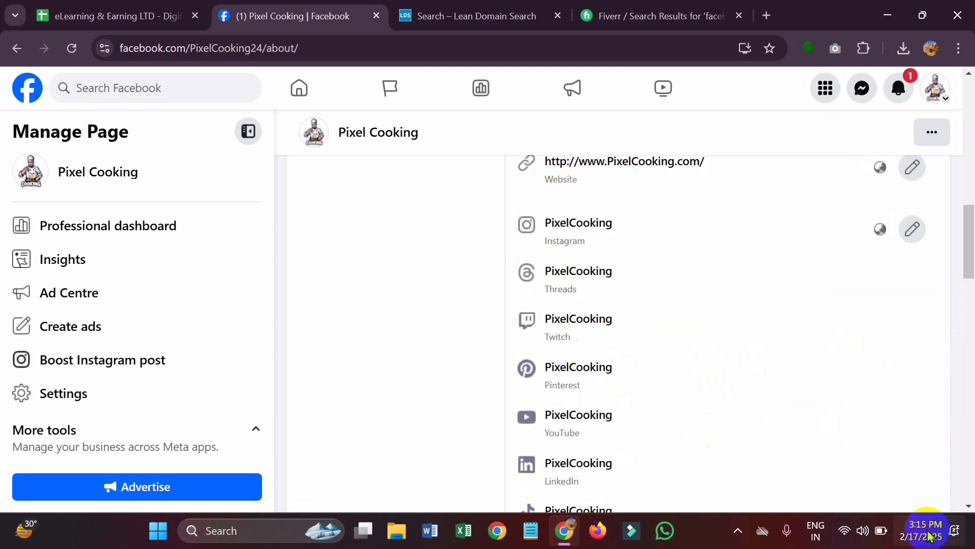
{"action": "scroll", "coordinate": [568, 374], "scroll_direction": "down", "scroll_amount": 1}
{"action": "scroll", "coordinate": [566, 355], "scroll_direction": "down", "scroll_amount": 5}
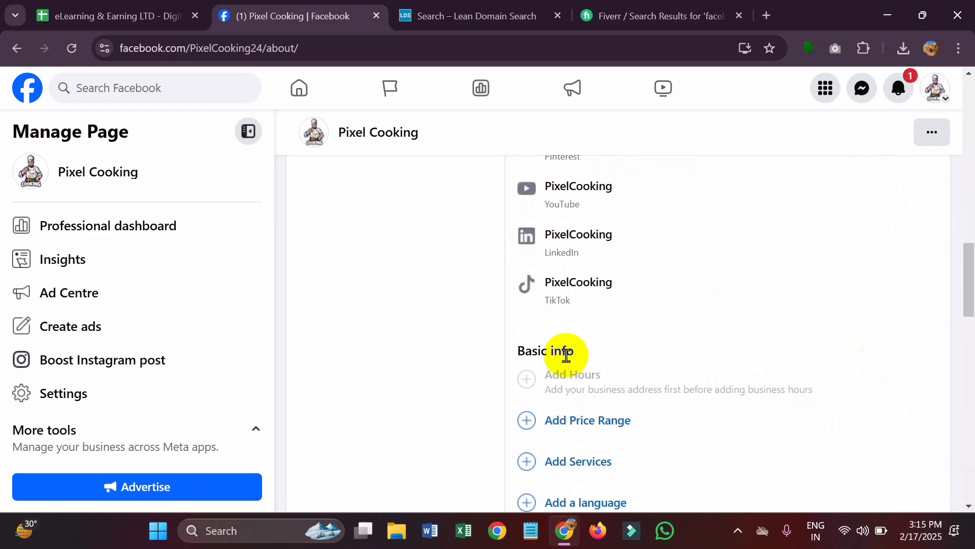
{"action": "scroll", "coordinate": [577, 343], "scroll_direction": "up", "scroll_amount": 6}
{"action": "scroll", "coordinate": [577, 345], "scroll_direction": "up", "scroll_amount": 2}
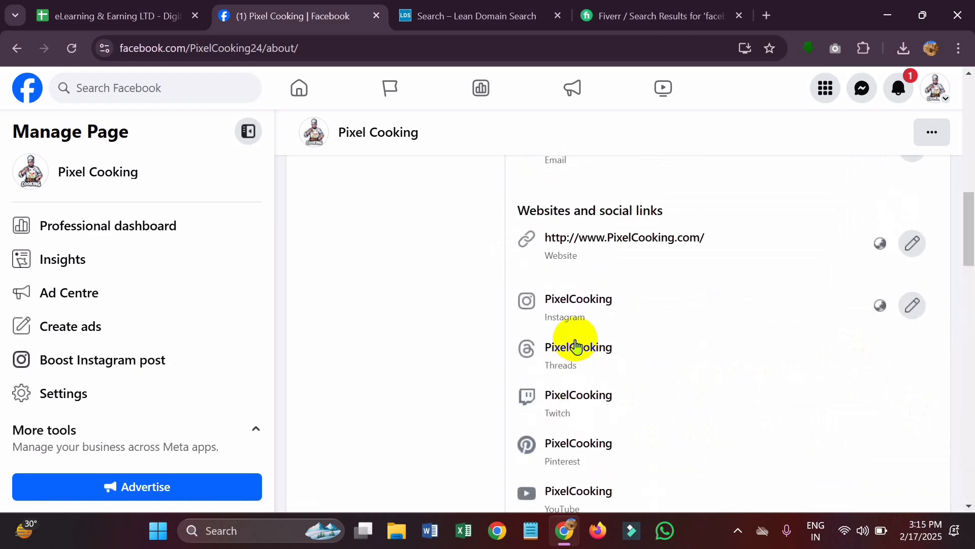
{"action": "scroll", "coordinate": [565, 350], "scroll_direction": "down", "scroll_amount": 8}
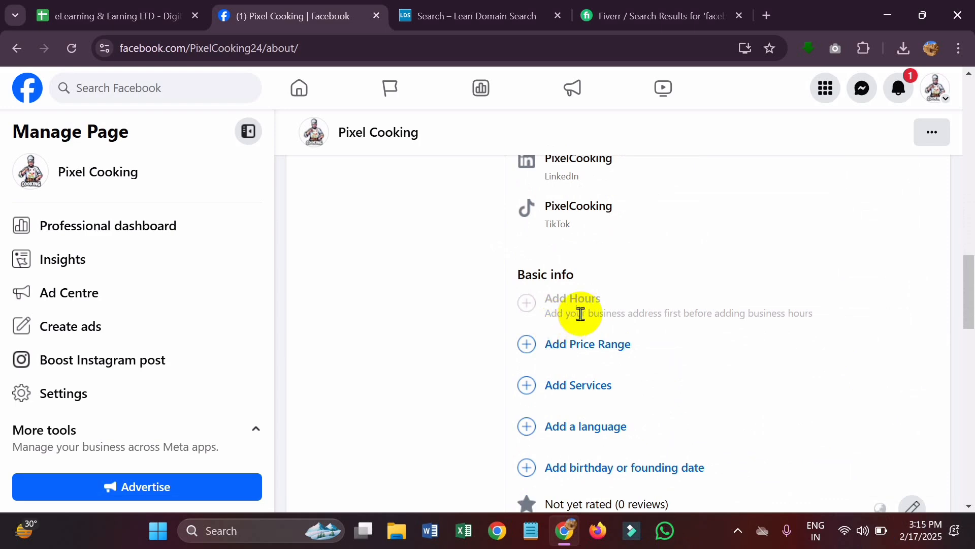
{"action": "scroll", "coordinate": [557, 349], "scroll_direction": "down", "scroll_amount": 1}
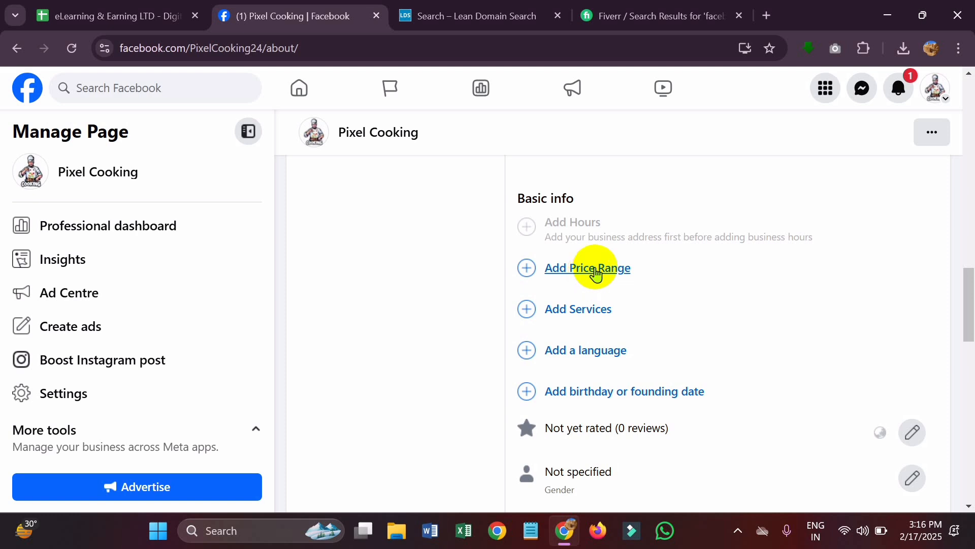
Open the price range options in the basic info section
{"action": "left_click", "coordinate": [588, 269]}
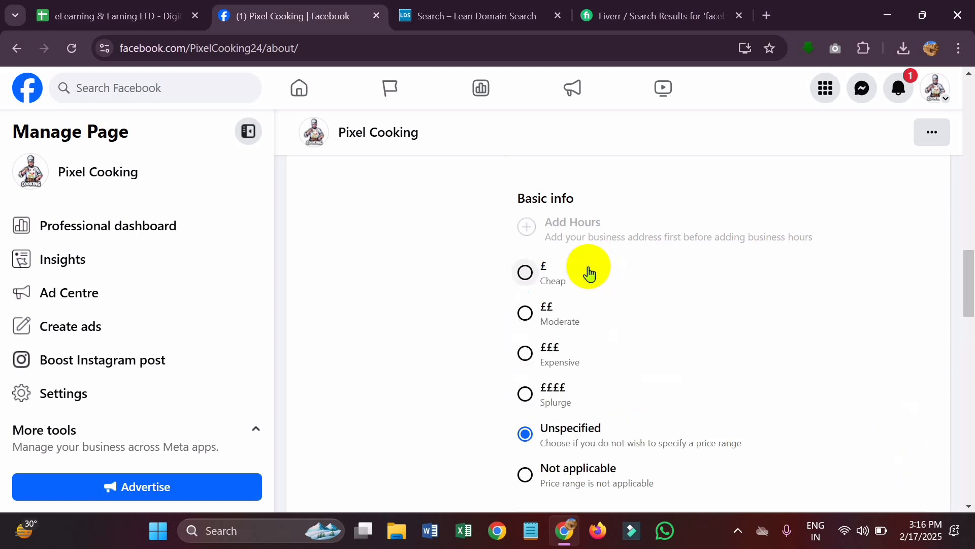
{"action": "scroll", "coordinate": [614, 310], "scroll_direction": "down", "scroll_amount": 1}
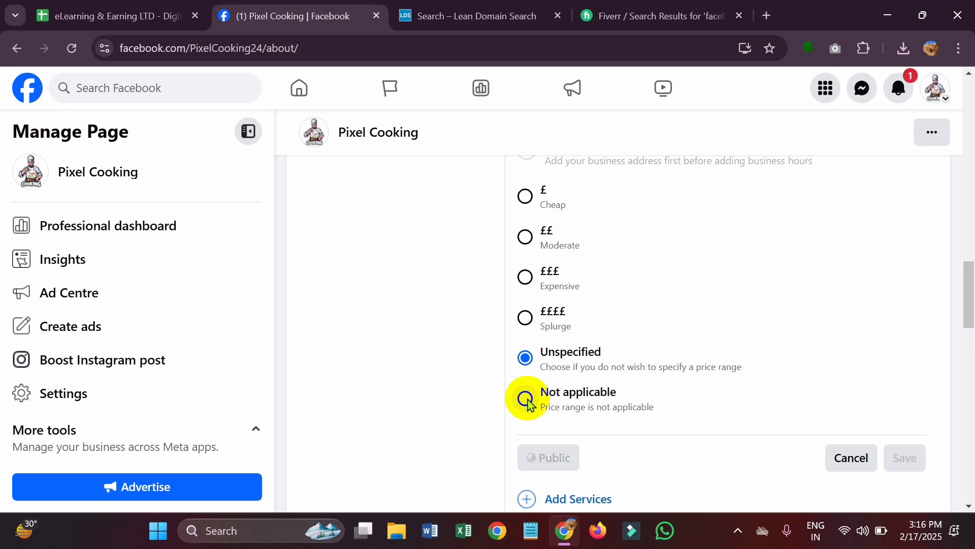
{"action": "scroll", "coordinate": [637, 284], "scroll_direction": "up", "scroll_amount": 6}
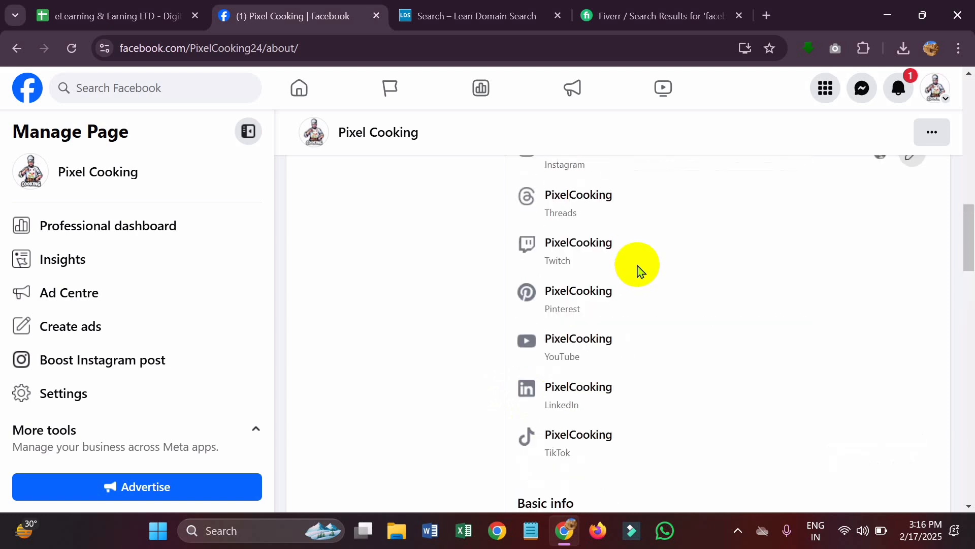
{"action": "scroll", "coordinate": [639, 270], "scroll_direction": "down", "scroll_amount": 6}
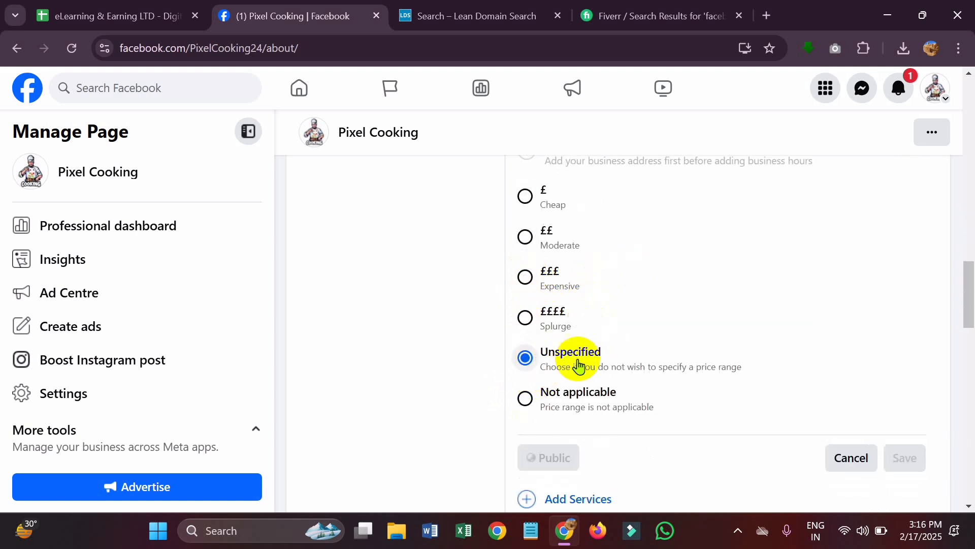
{"action": "scroll", "coordinate": [597, 366], "scroll_direction": "down", "scroll_amount": 3}
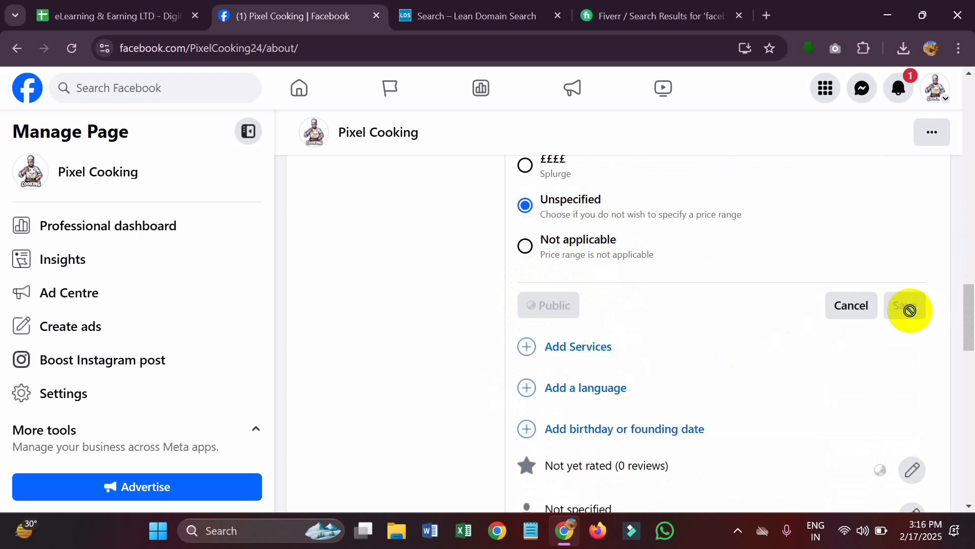
{"action": "scroll", "coordinate": [559, 365], "scroll_direction": "down", "scroll_amount": 2}
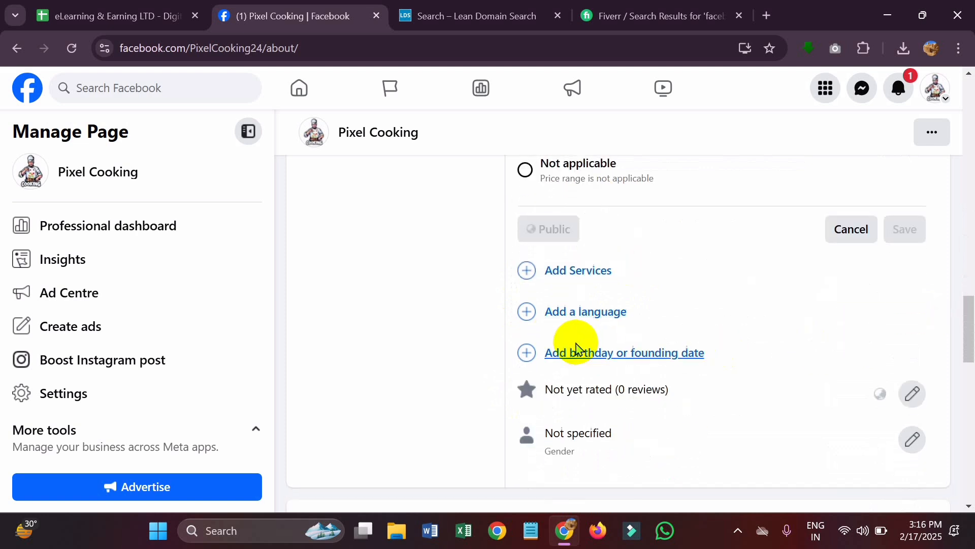
Add the services Delivery, Takeaway, Dine in and Reservations and save them
{"action": "left_click", "coordinate": [584, 274]}
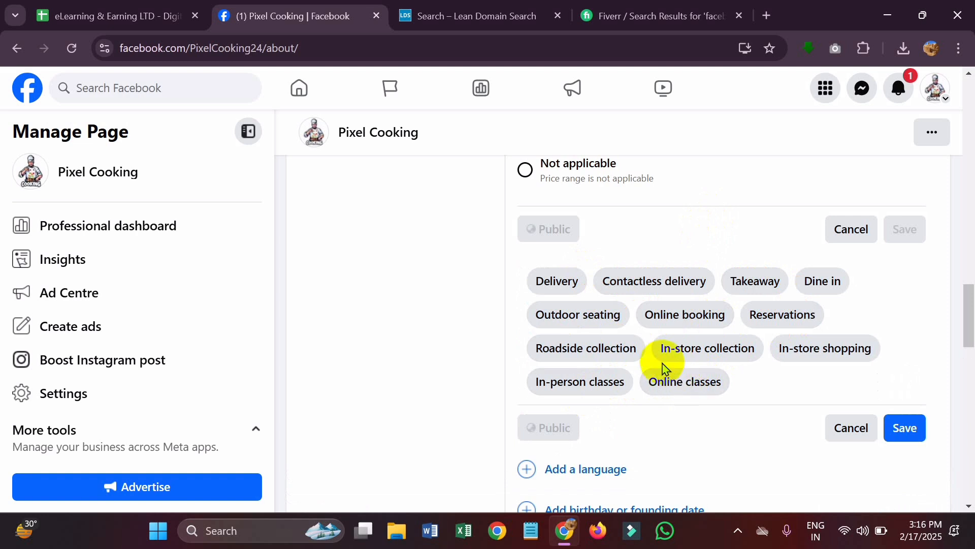
{"action": "left_click", "coordinate": [561, 281]}
{"action": "left_click", "coordinate": [755, 287]}
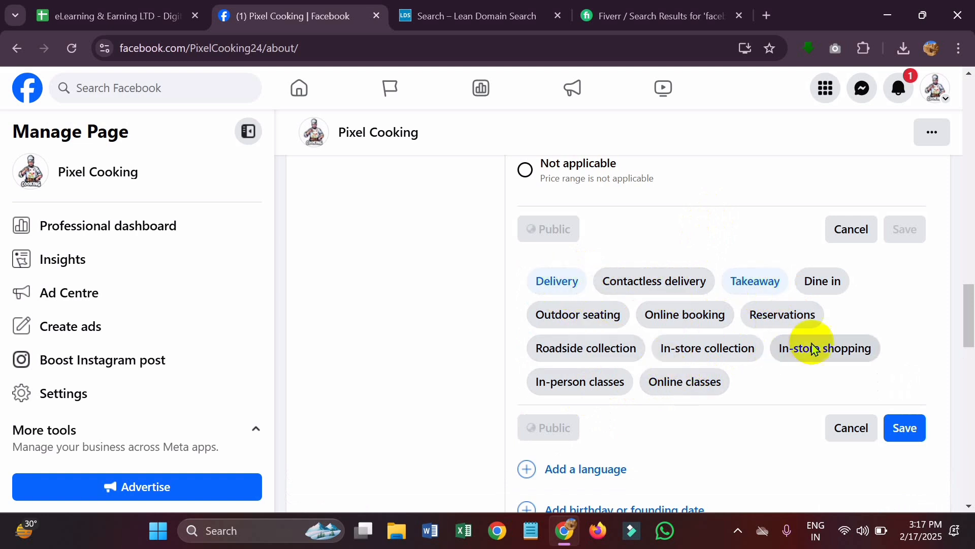
{"action": "left_click", "coordinate": [828, 294]}
{"action": "left_click", "coordinate": [784, 317]}
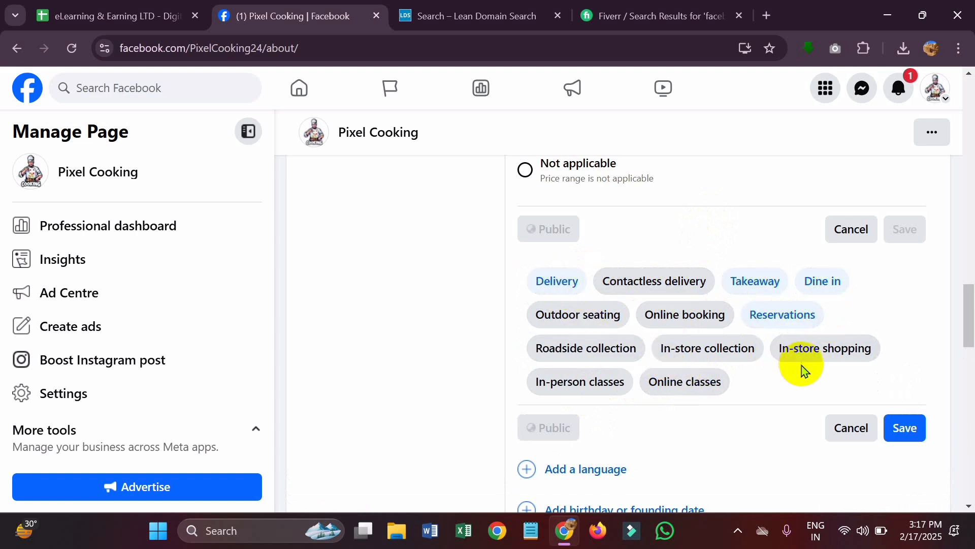
{"action": "left_click", "coordinate": [904, 426]}
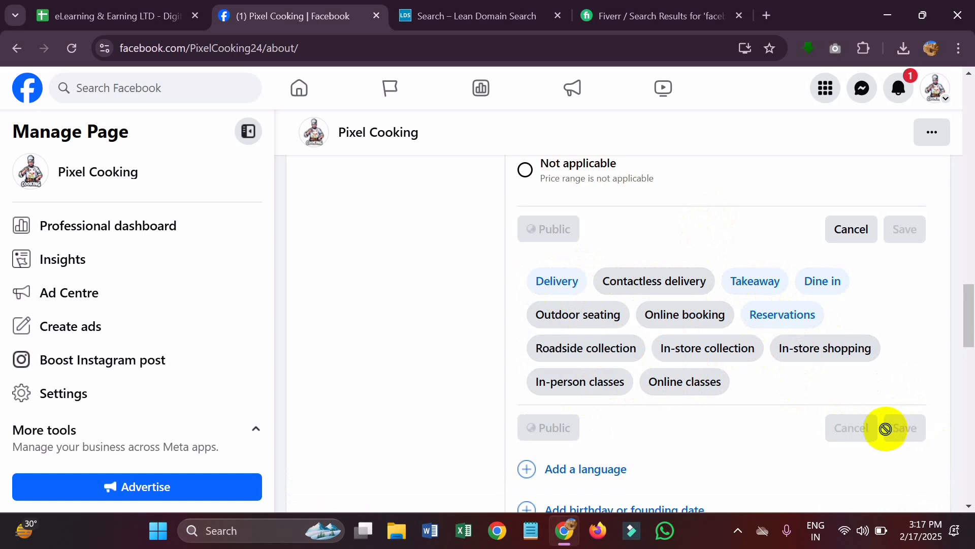
Add Bangla, English and Hindi as the page's languages and save them
{"action": "left_click", "coordinate": [576, 273]}
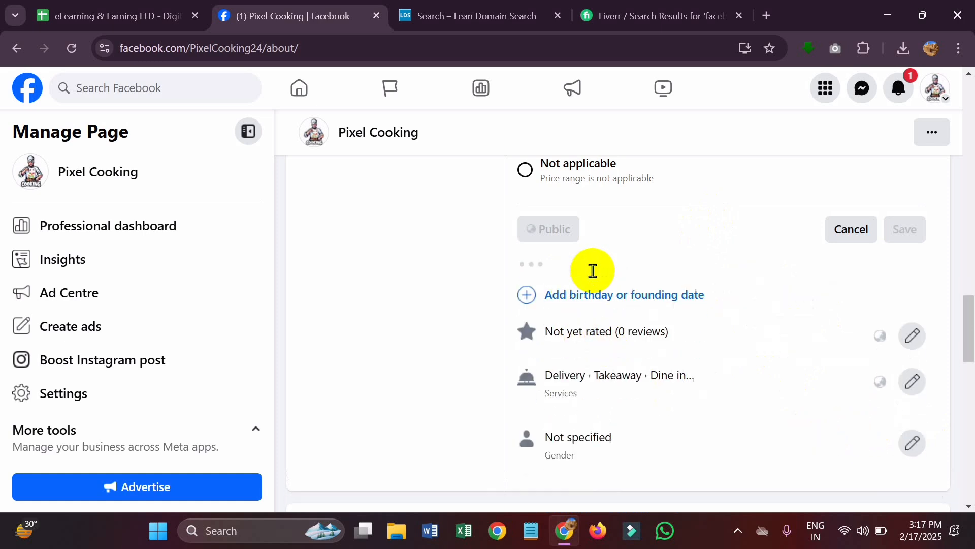
{"action": "left_click", "coordinate": [599, 299]}
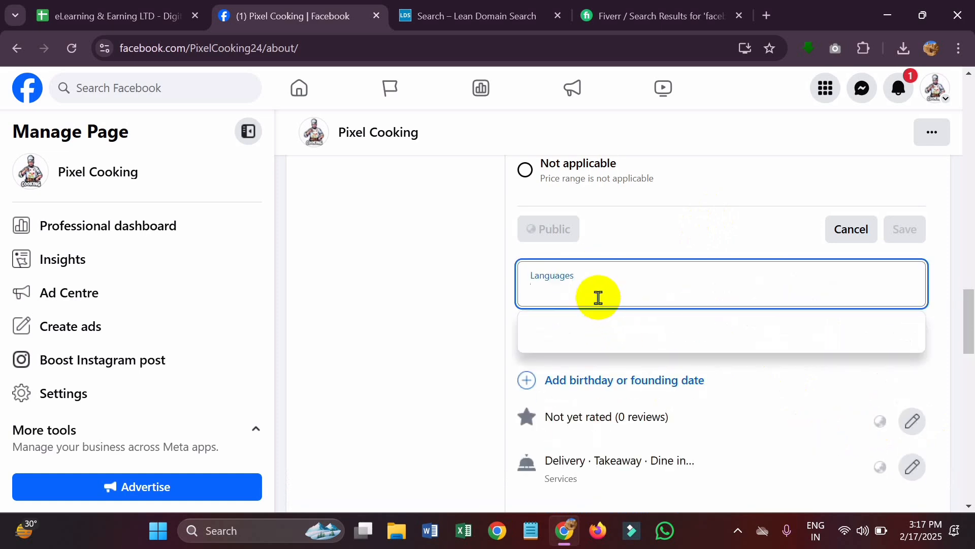
{"action": "type", "text": "ba"}
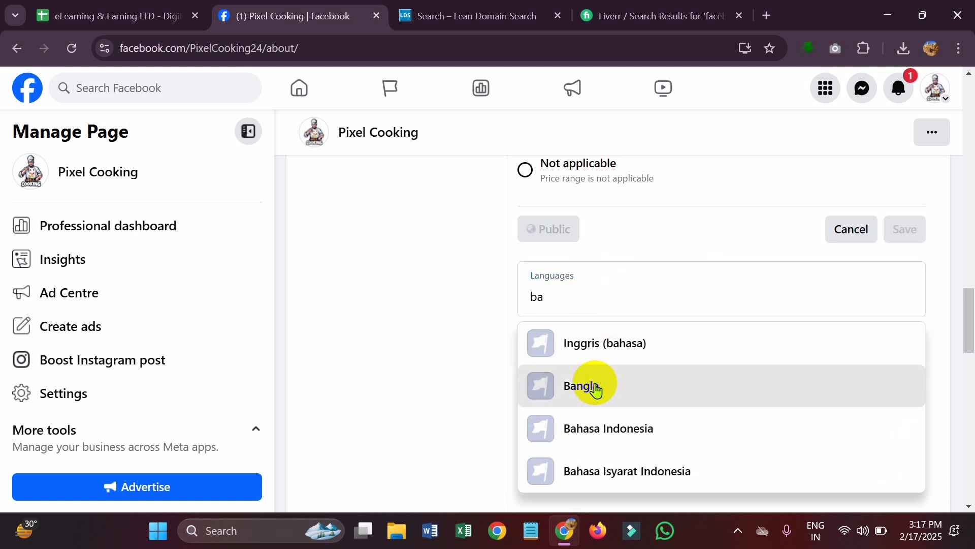
{"action": "left_click", "coordinate": [589, 386]}
{"action": "type", "text": "e"}
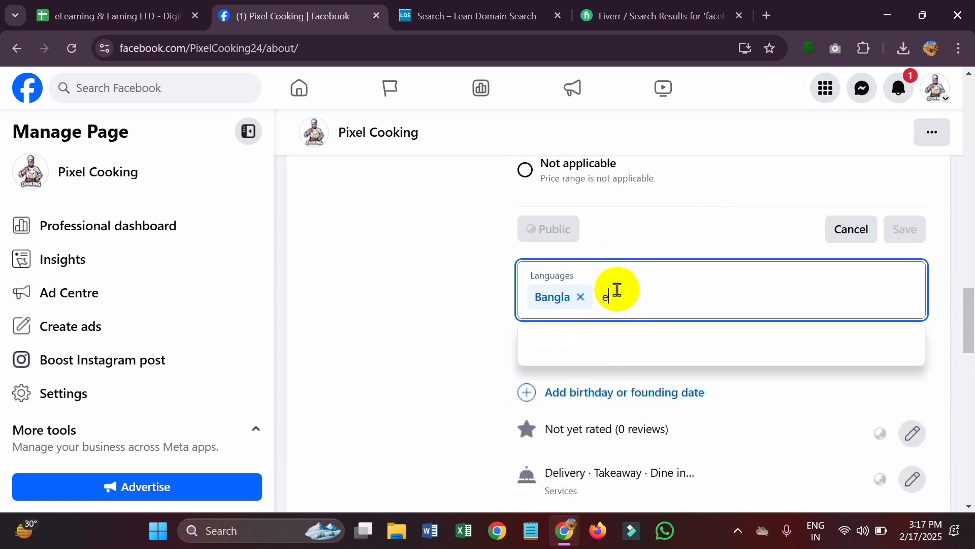
{"action": "type", "text": "ng"}
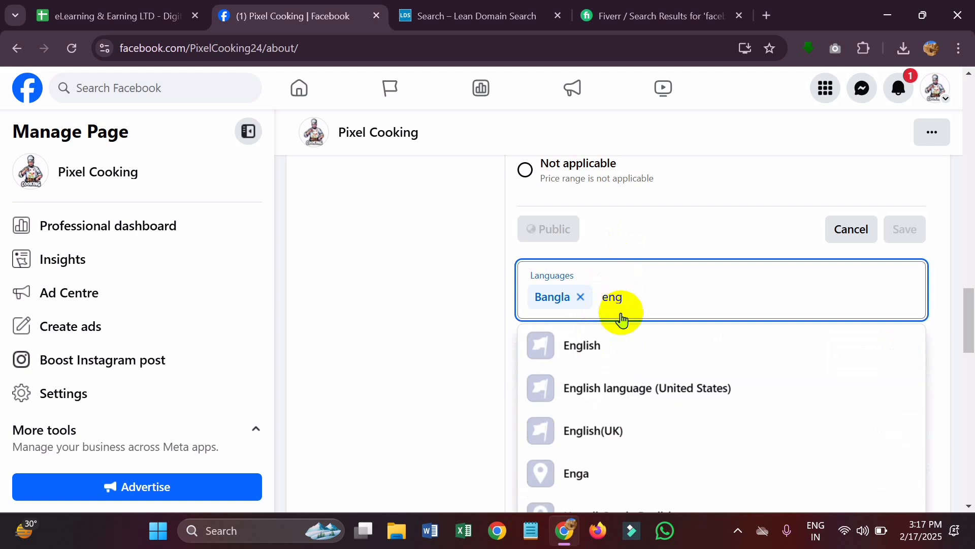
{"action": "left_click", "coordinate": [612, 362]}
{"action": "type", "text": "hin"}
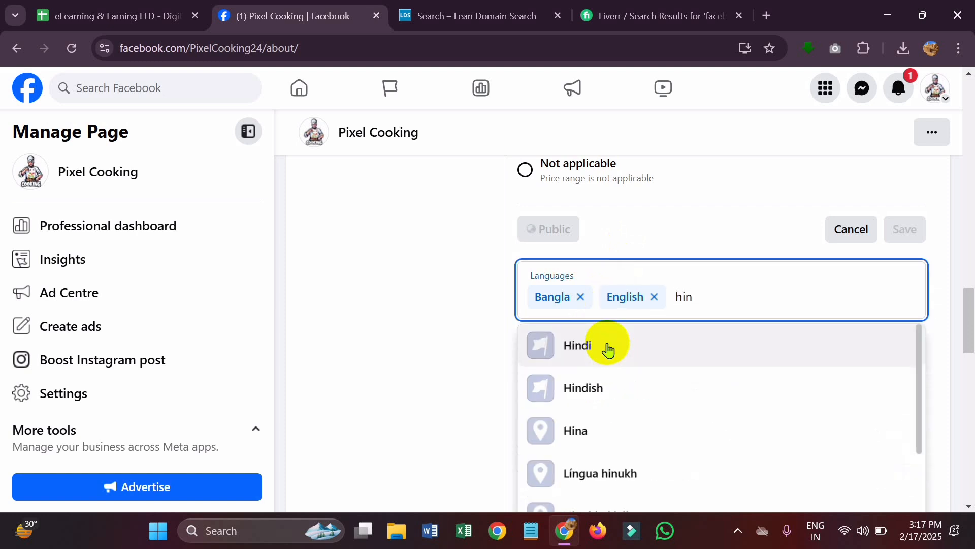
{"action": "left_click", "coordinate": [608, 351]}
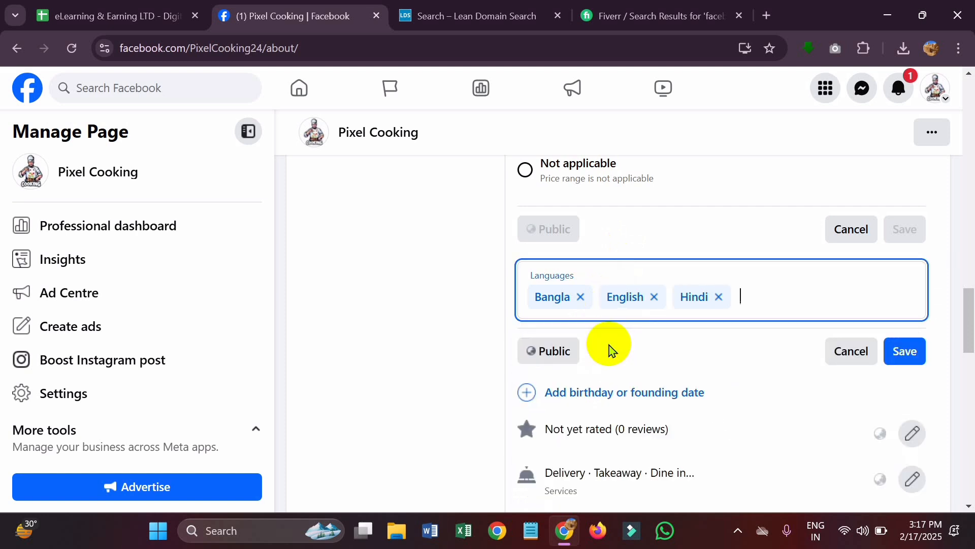
{"action": "left_click", "coordinate": [907, 352]}
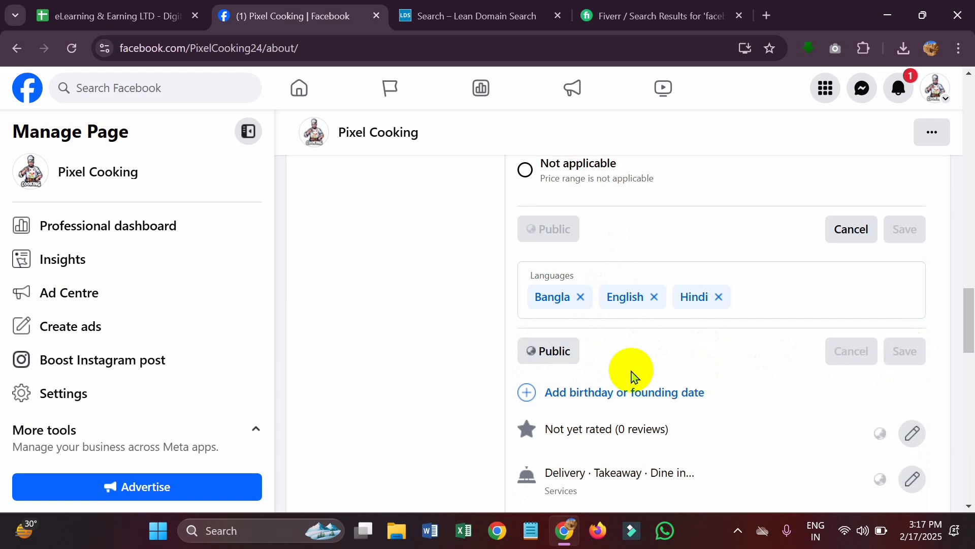
Add a founding date of 17 February 2025 to the page's basic info and save it
{"action": "scroll", "coordinate": [627, 367], "scroll_direction": "down", "scroll_amount": 1}
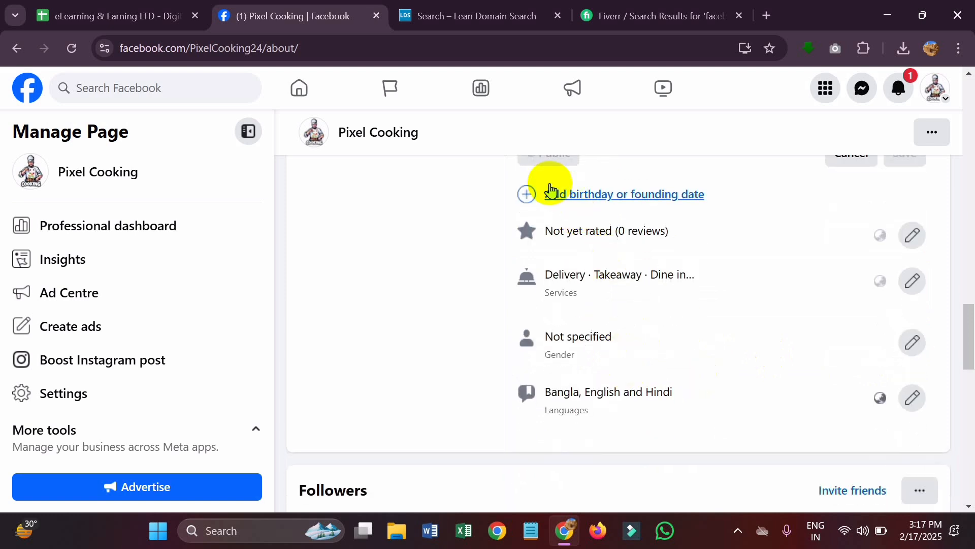
{"action": "left_click", "coordinate": [665, 205]}
{"action": "scroll", "coordinate": [592, 268], "scroll_direction": "up", "scroll_amount": 1}
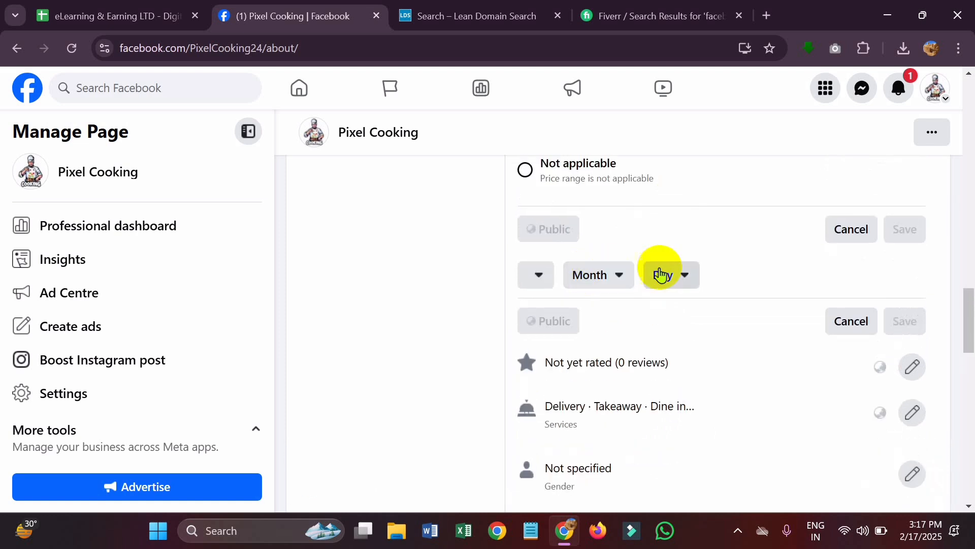
{"action": "left_click", "coordinate": [536, 274]}
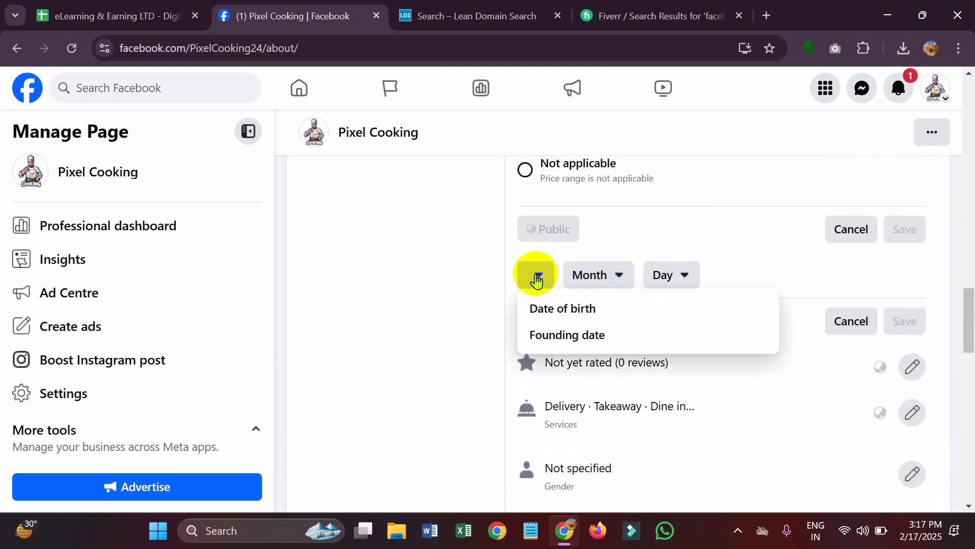
{"action": "left_click", "coordinate": [589, 344]}
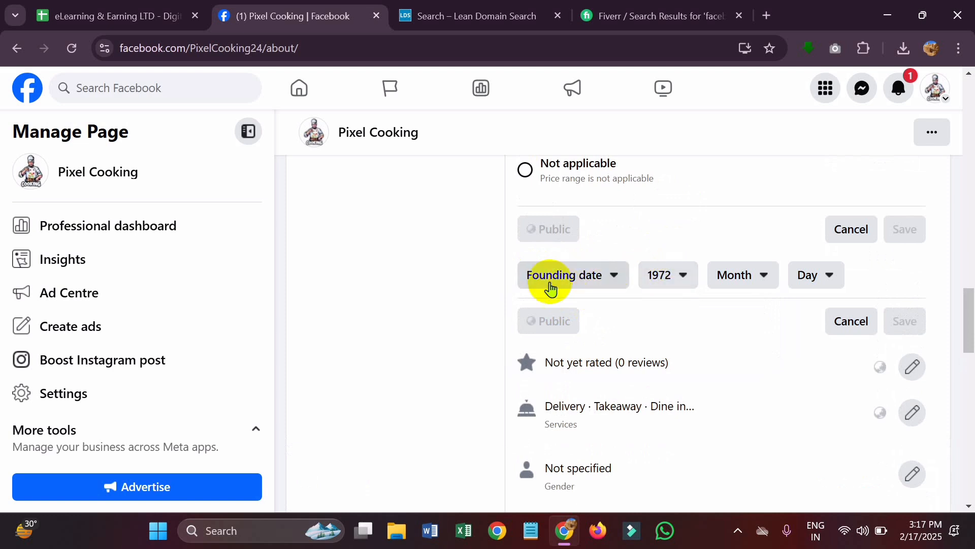
{"action": "left_click", "coordinate": [681, 285]}
{"action": "scroll", "coordinate": [691, 359], "scroll_direction": "down", "scroll_amount": 1}
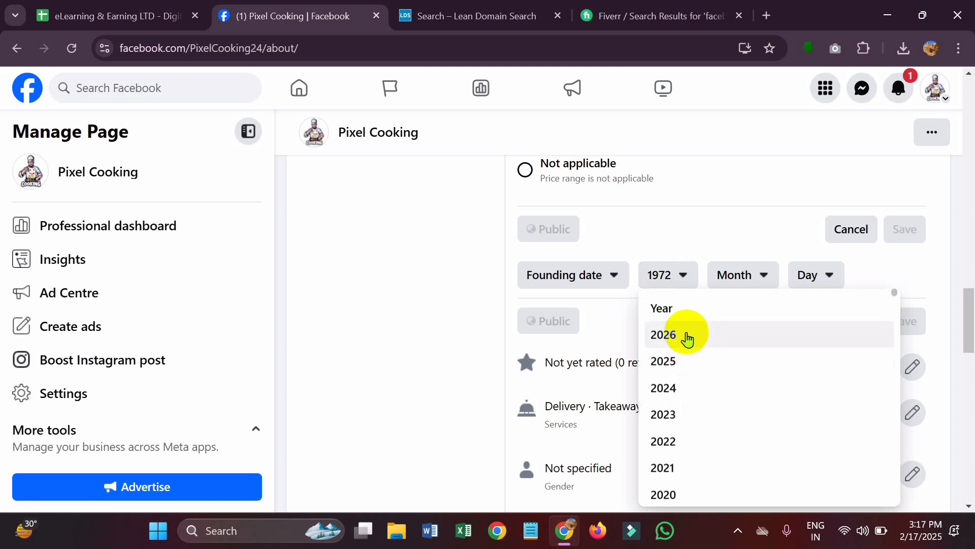
{"action": "left_click", "coordinate": [685, 362]}
{"action": "left_click", "coordinate": [743, 277]}
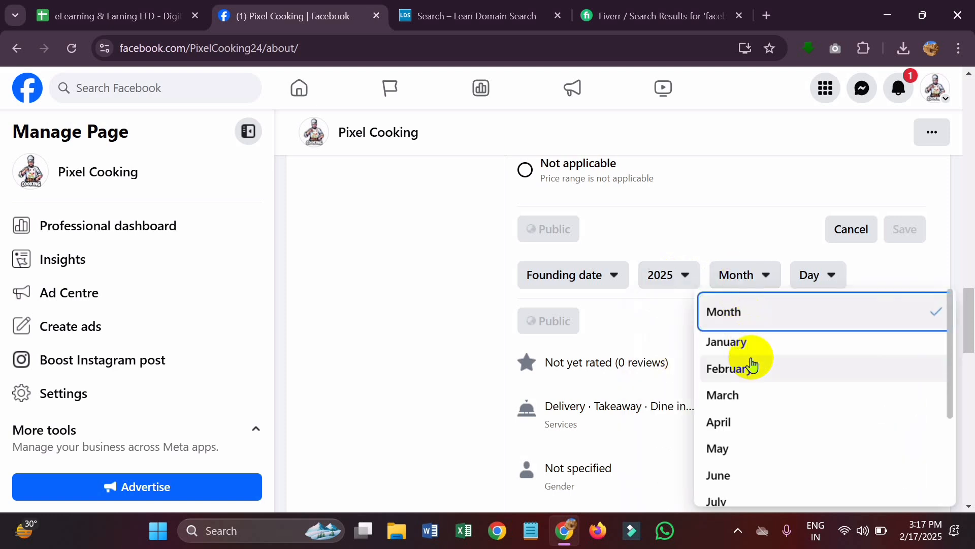
{"action": "left_click", "coordinate": [748, 342]}
{"action": "left_click", "coordinate": [756, 276]}
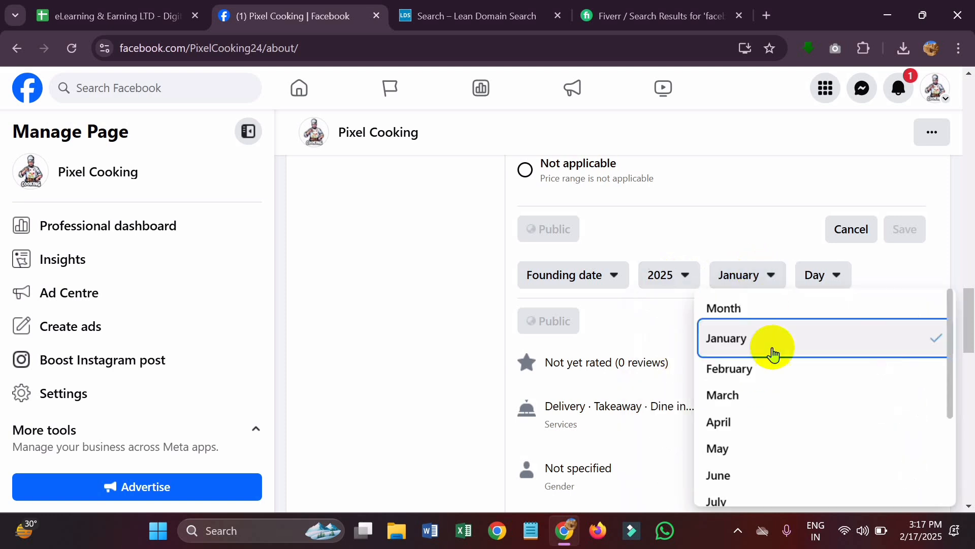
{"action": "left_click", "coordinate": [768, 368]}
{"action": "left_click", "coordinate": [816, 274]}
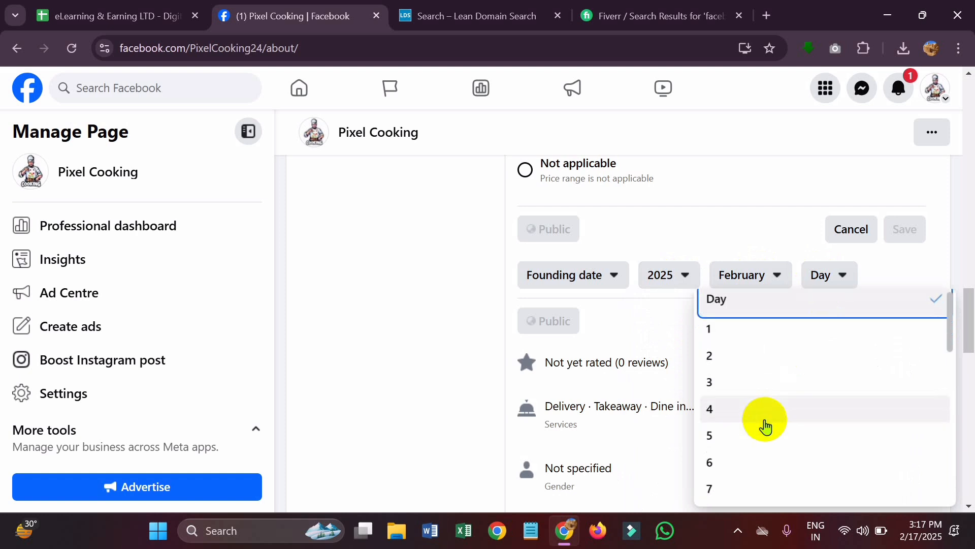
{"action": "scroll", "coordinate": [764, 425], "scroll_direction": "down", "scroll_amount": 5}
{"action": "left_click", "coordinate": [750, 385]}
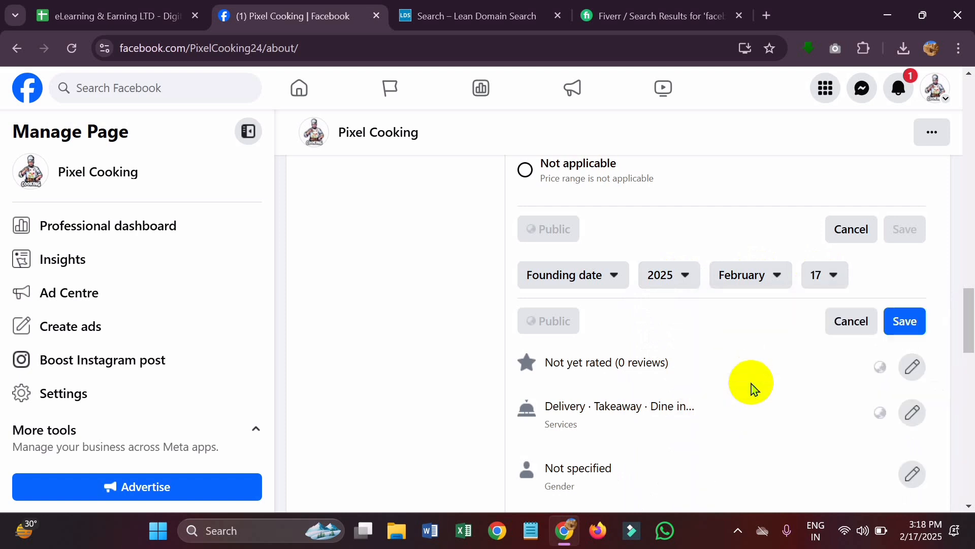
{"action": "left_click", "coordinate": [900, 327]}
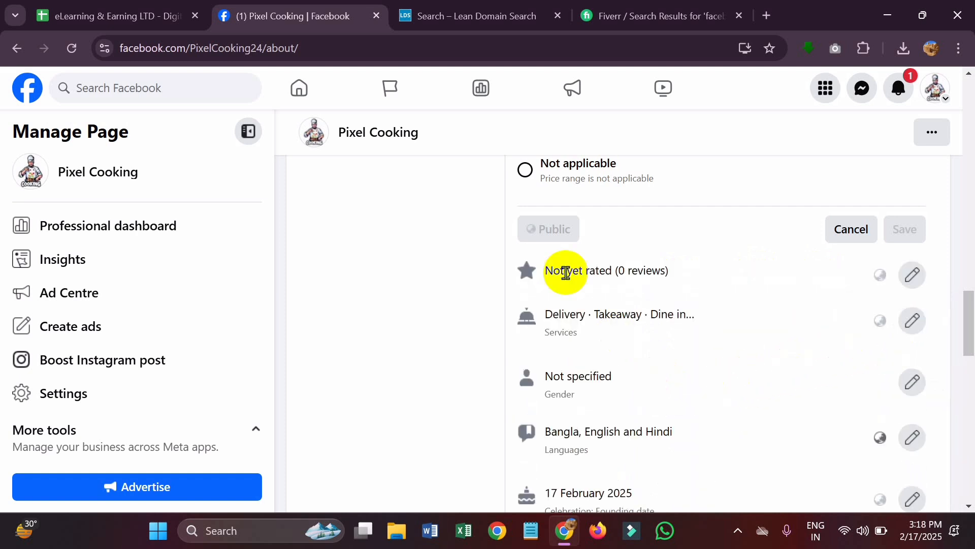
{"action": "left_click_drag", "start_coordinate": [549, 274], "coordinate": [676, 274]}
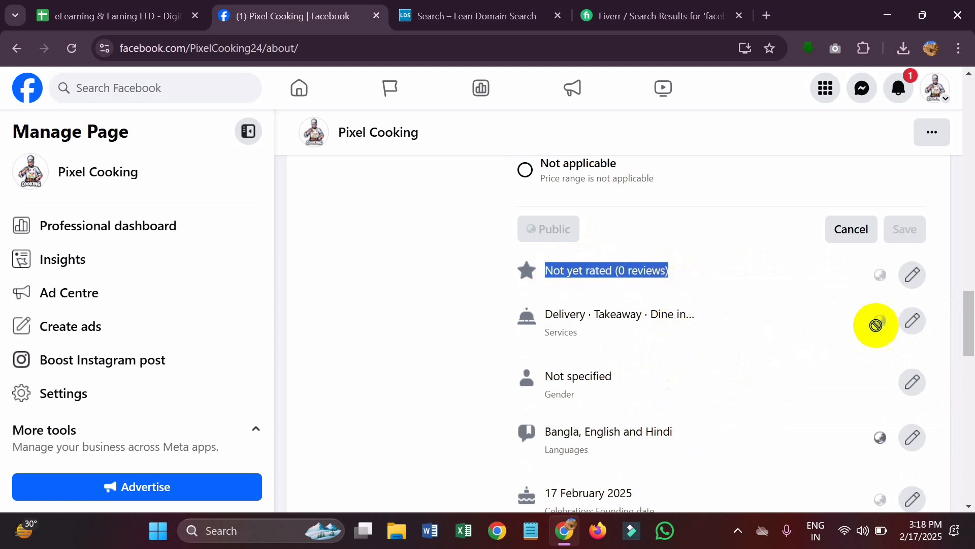
{"action": "scroll", "coordinate": [703, 327], "scroll_direction": "down", "scroll_amount": 3}
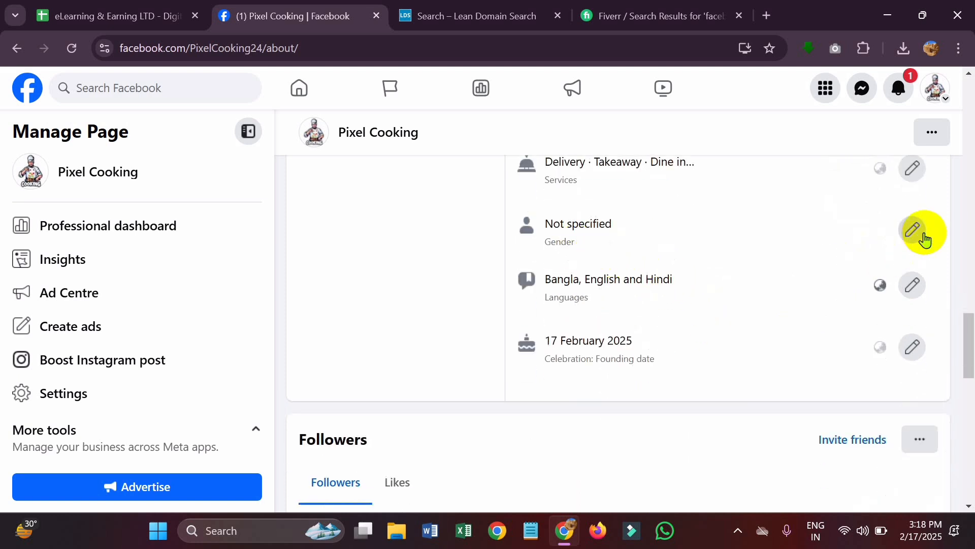
{"action": "left_click", "coordinate": [913, 231]}
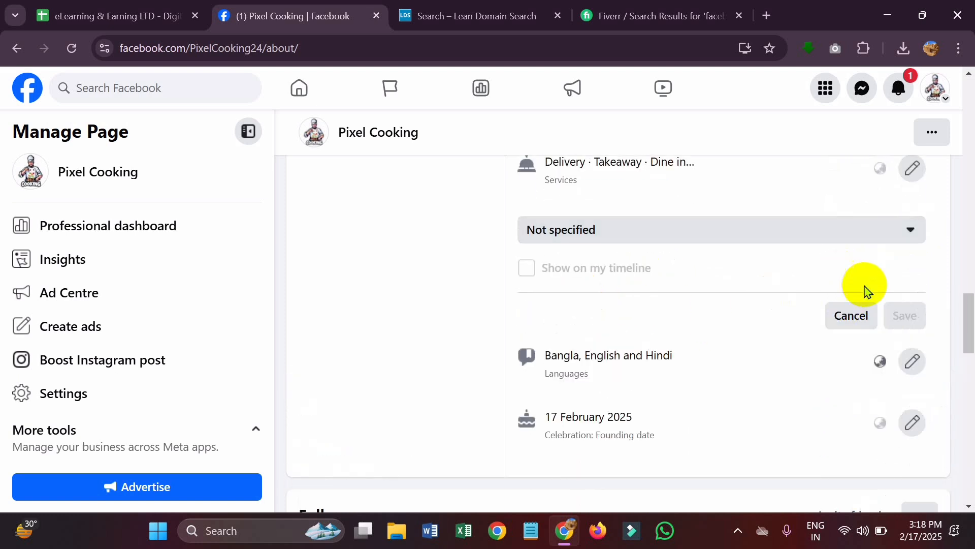
{"action": "left_click", "coordinate": [851, 316]}
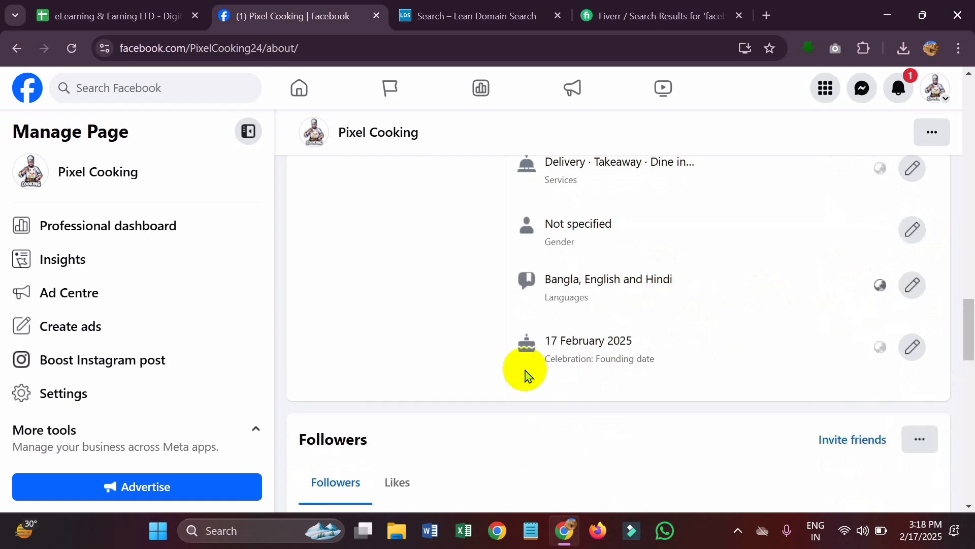
{"action": "scroll", "coordinate": [663, 377], "scroll_direction": "down", "scroll_amount": 4}
{"action": "scroll", "coordinate": [663, 377], "scroll_direction": "up", "scroll_amount": 6}
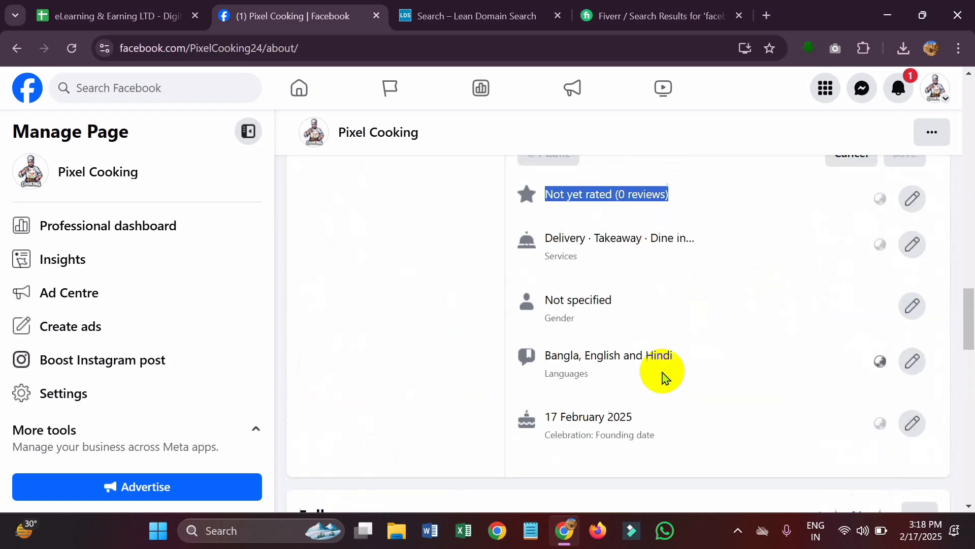
{"action": "scroll", "coordinate": [664, 377], "scroll_direction": "up", "scroll_amount": 10}
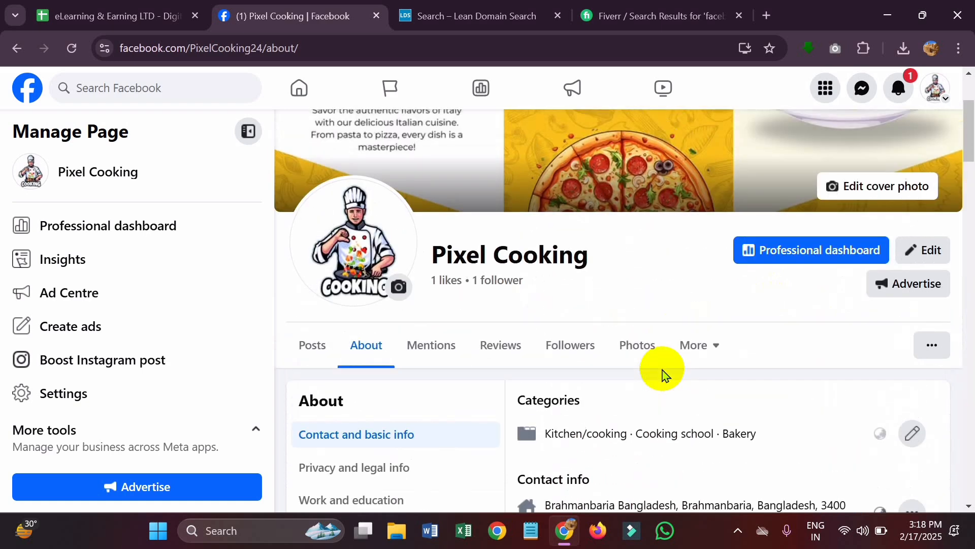
{"action": "scroll", "coordinate": [660, 373], "scroll_direction": "down", "scroll_amount": 9}
{"action": "scroll", "coordinate": [660, 373], "scroll_direction": "up", "scroll_amount": 9}
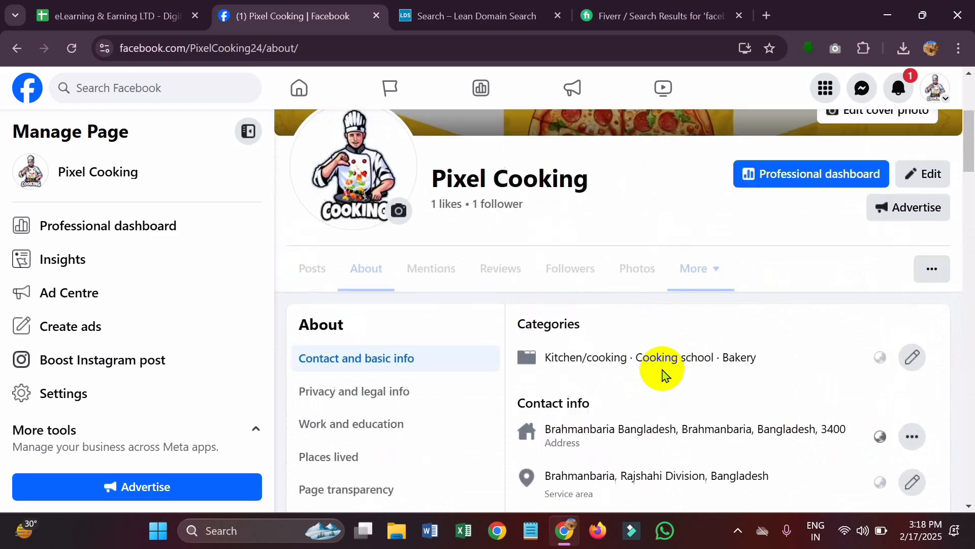
{"action": "left_click", "coordinate": [397, 398]}
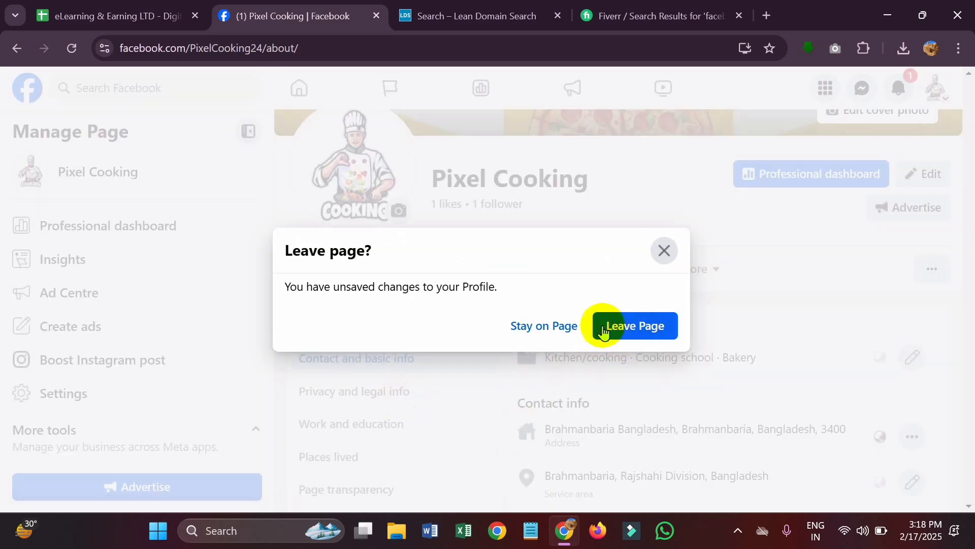
{"action": "left_click", "coordinate": [666, 251]}
Open the page's Privacy and legal info section, leaving the page without saving pending changes
{"action": "scroll", "coordinate": [762, 300], "scroll_direction": "down", "scroll_amount": 2}
{"action": "scroll", "coordinate": [780, 305], "scroll_direction": "down", "scroll_amount": 20}
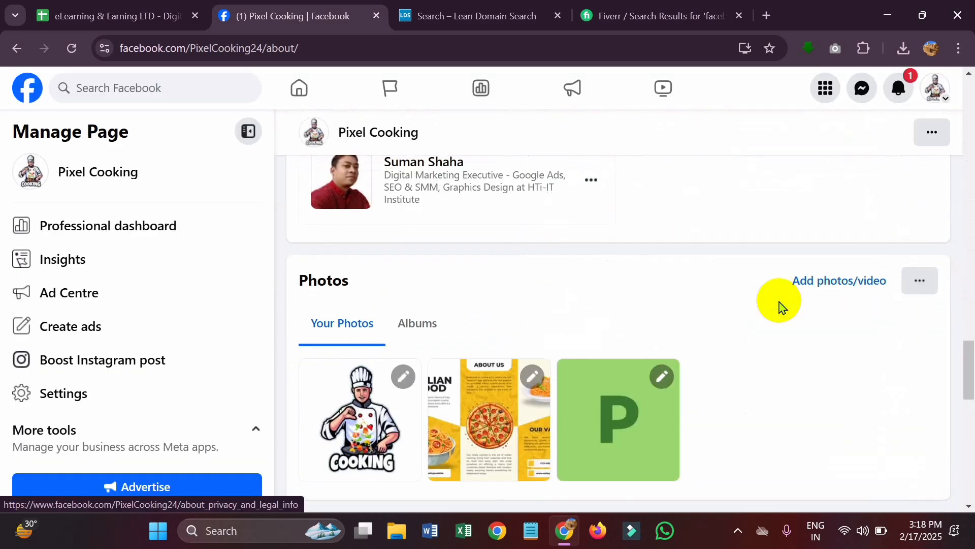
{"action": "scroll", "coordinate": [780, 305], "scroll_direction": "down", "scroll_amount": 6}
{"action": "scroll", "coordinate": [780, 306], "scroll_direction": "up", "scroll_amount": 15}
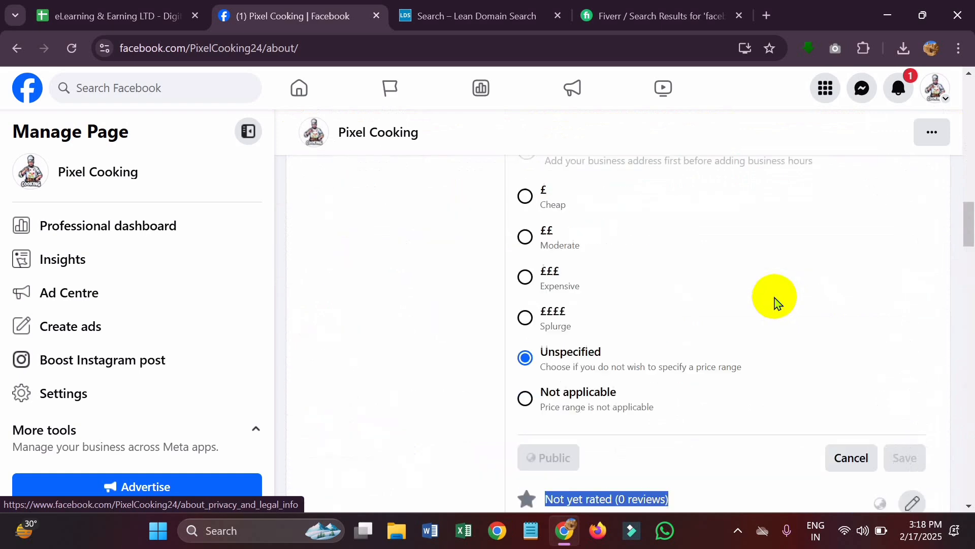
{"action": "scroll", "coordinate": [776, 304], "scroll_direction": "up", "scroll_amount": 15}
{"action": "scroll", "coordinate": [451, 355], "scroll_direction": "down", "scroll_amount": 3}
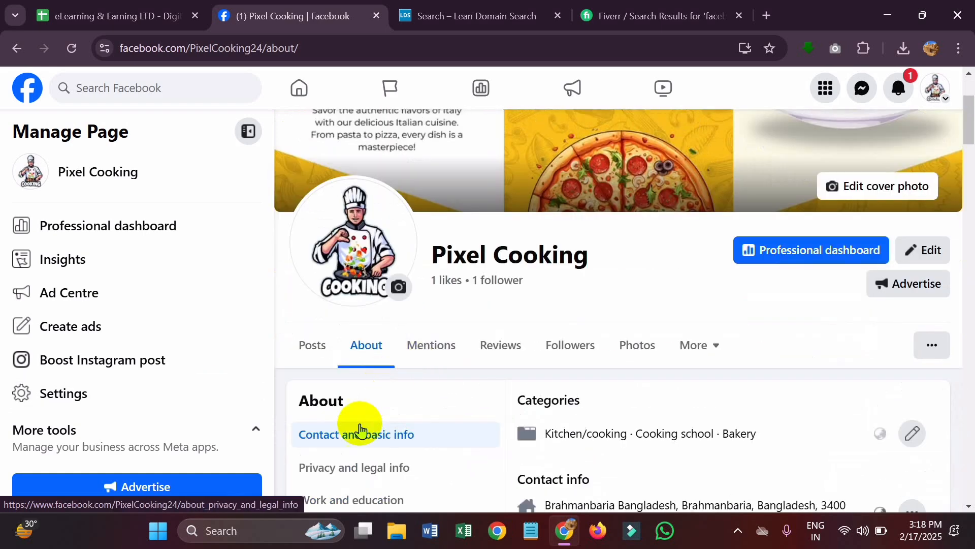
{"action": "scroll", "coordinate": [353, 436], "scroll_direction": "down", "scroll_amount": 1}
{"action": "left_click", "coordinate": [349, 395]}
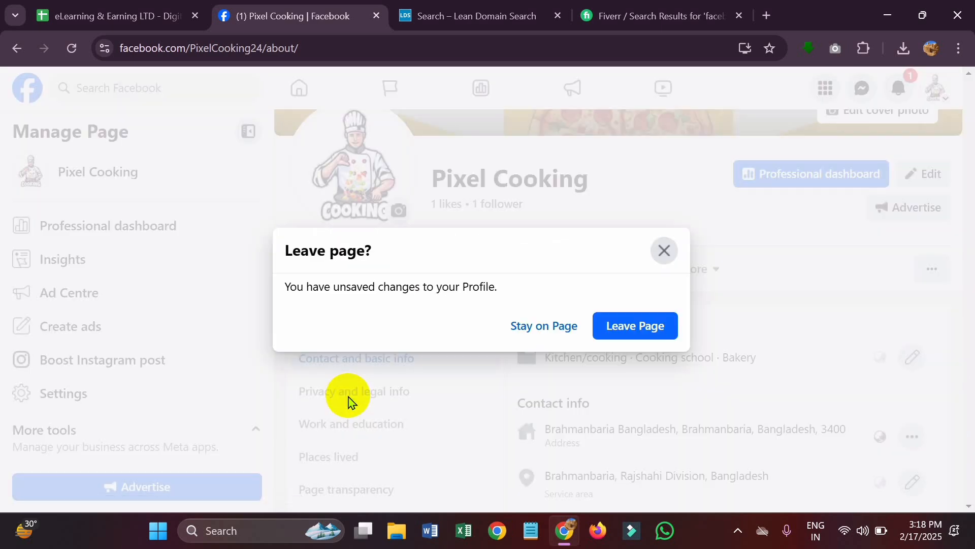
{"action": "left_click", "coordinate": [637, 327]}
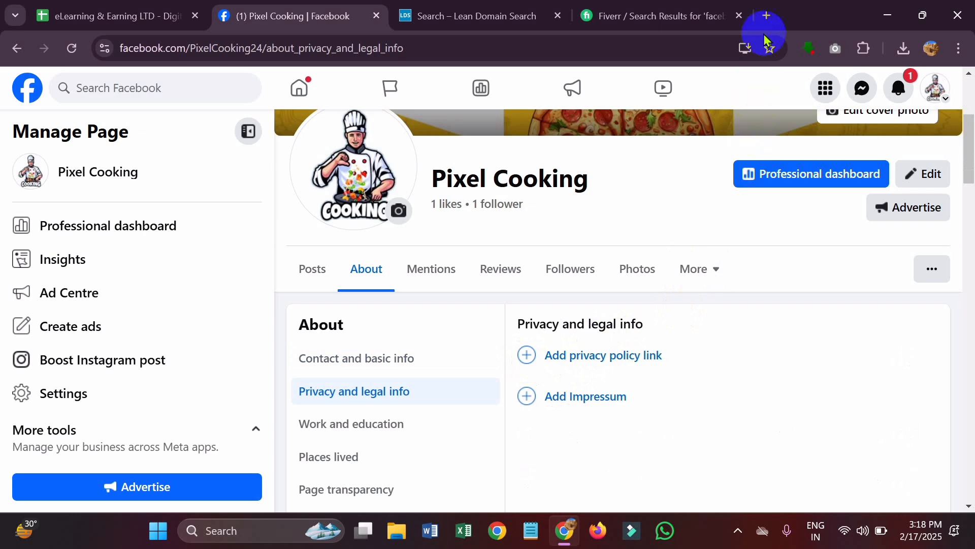
Open daraz.com.bd in a new browser tab and dismiss the survey prompt
{"action": "left_click", "coordinate": [767, 15]}
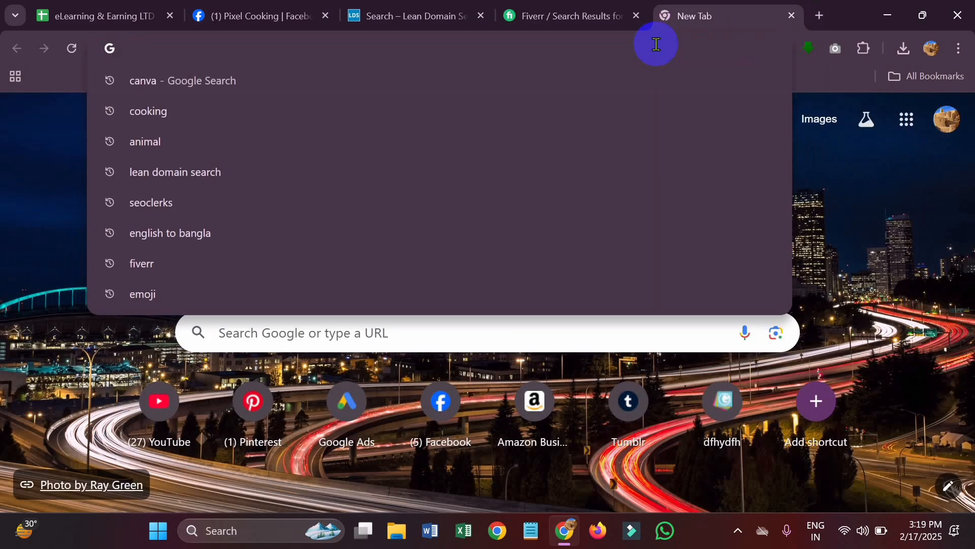
{"action": "type", "text": "da"}
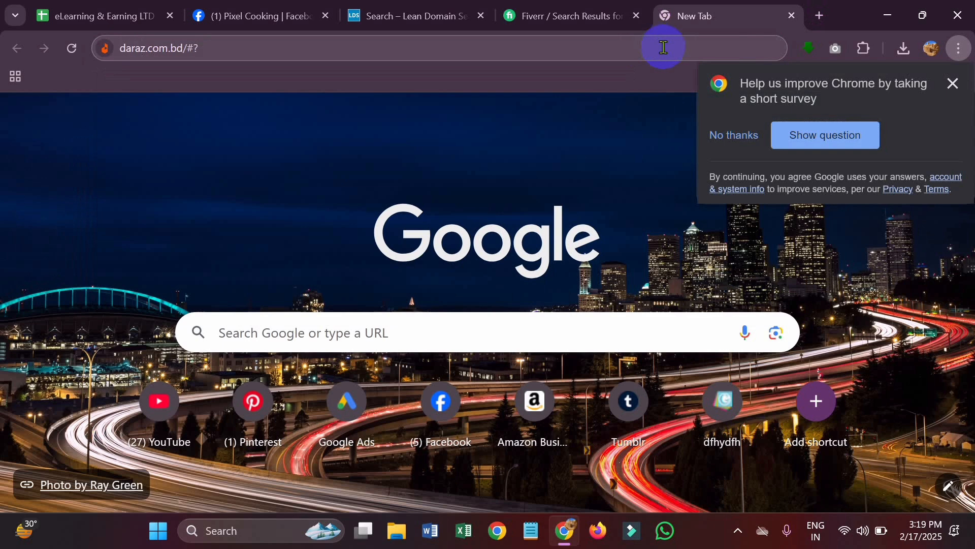
{"action": "left_click", "coordinate": [378, 49]}
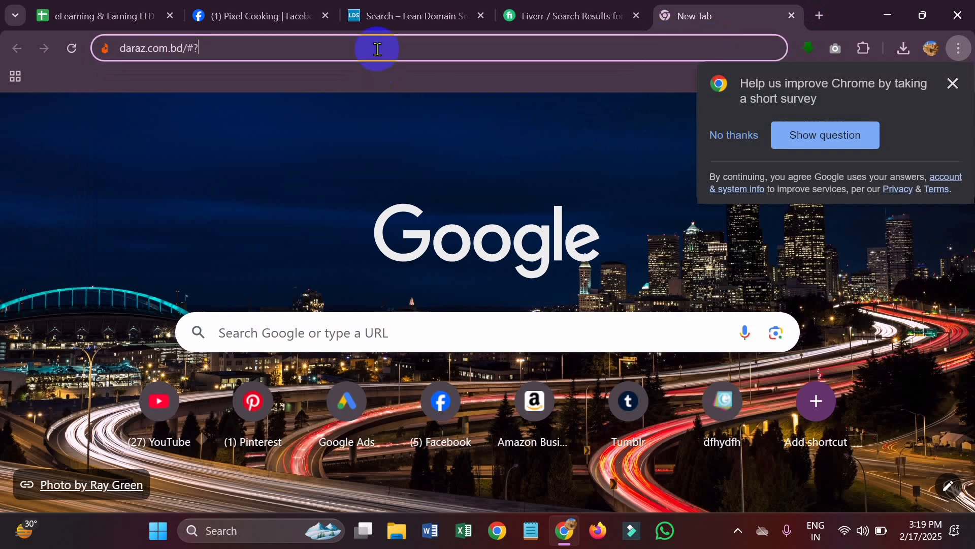
{"action": "key", "text": "Return"}
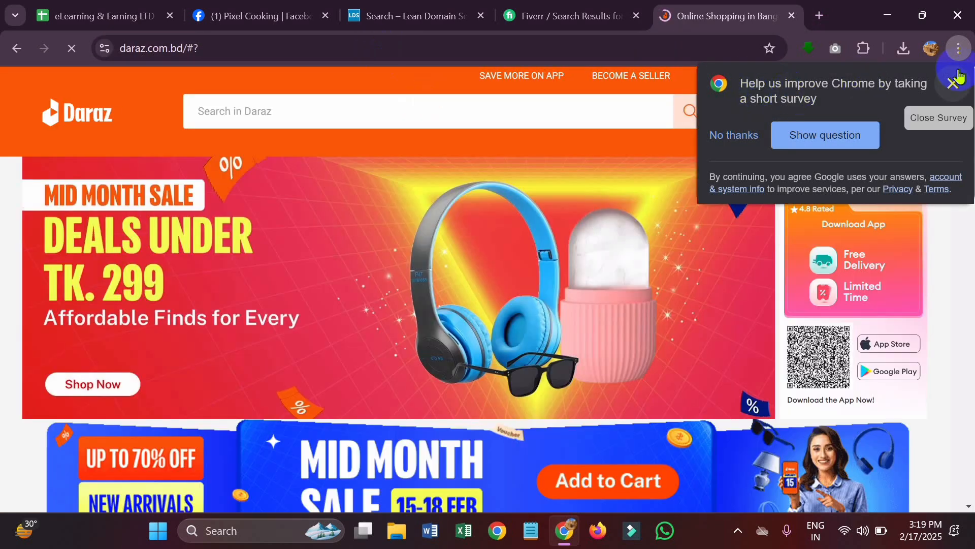
{"action": "left_click", "coordinate": [959, 76]}
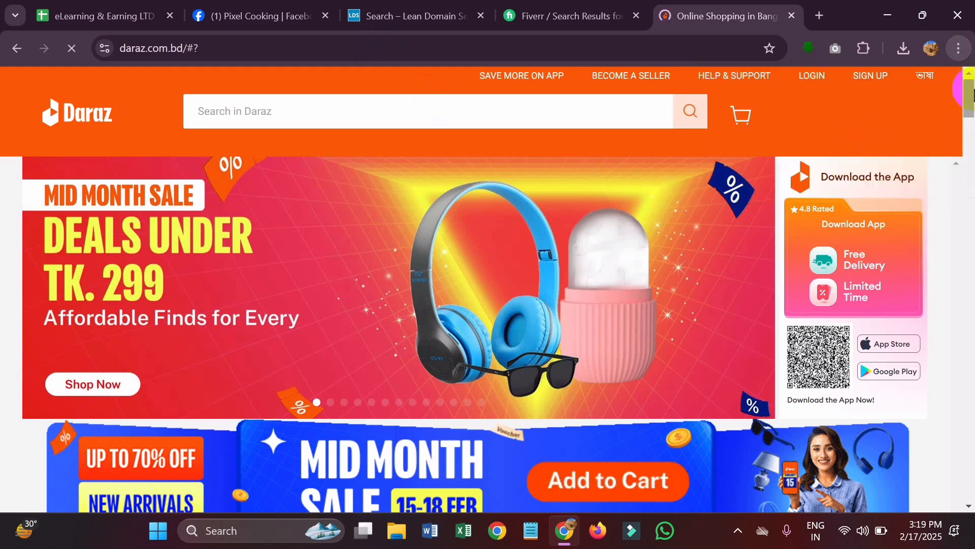
Copy the link address of Daraz's Privacy Policy from the site footer
{"action": "scroll", "coordinate": [970, 119], "scroll_direction": "down", "scroll_amount": 1}
{"action": "left_click_drag", "start_coordinate": [969, 118], "coordinate": [969, 483]}
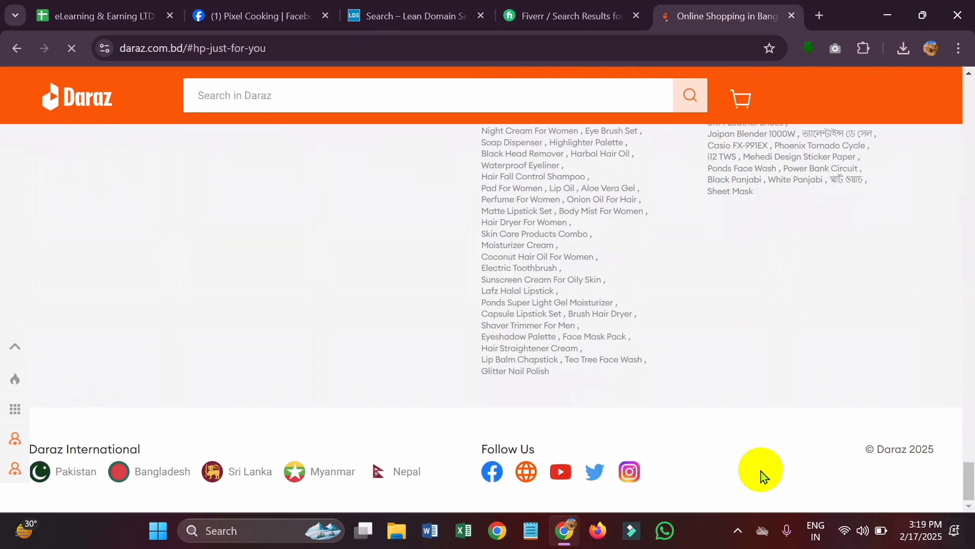
{"action": "scroll", "coordinate": [551, 416], "scroll_direction": "up", "scroll_amount": 13}
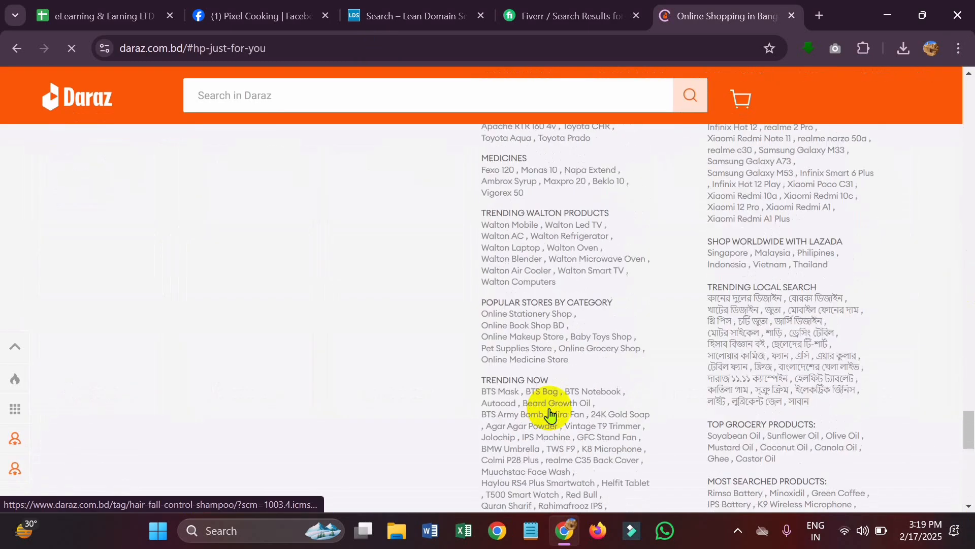
{"action": "scroll", "coordinate": [552, 416], "scroll_direction": "up", "scroll_amount": 15}
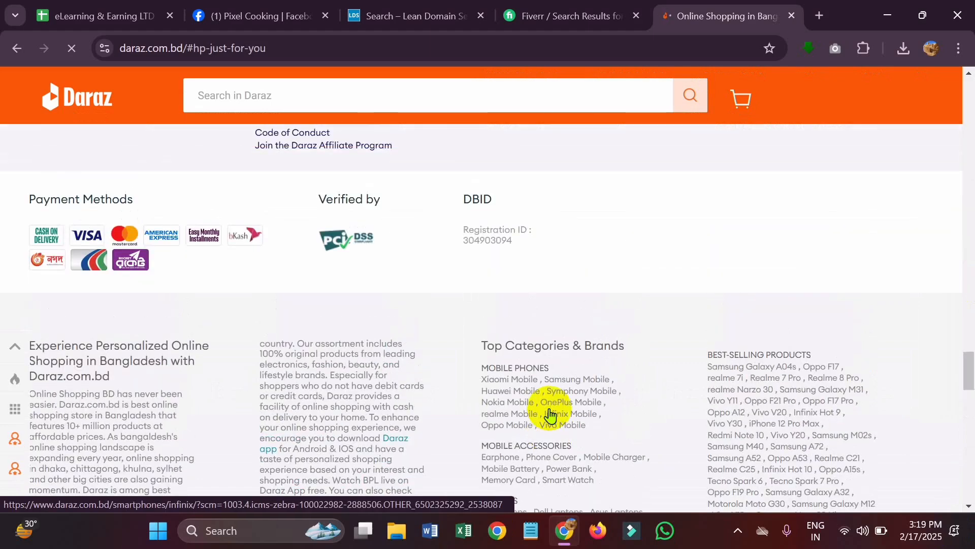
{"action": "scroll", "coordinate": [546, 415], "scroll_direction": "up", "scroll_amount": 5}
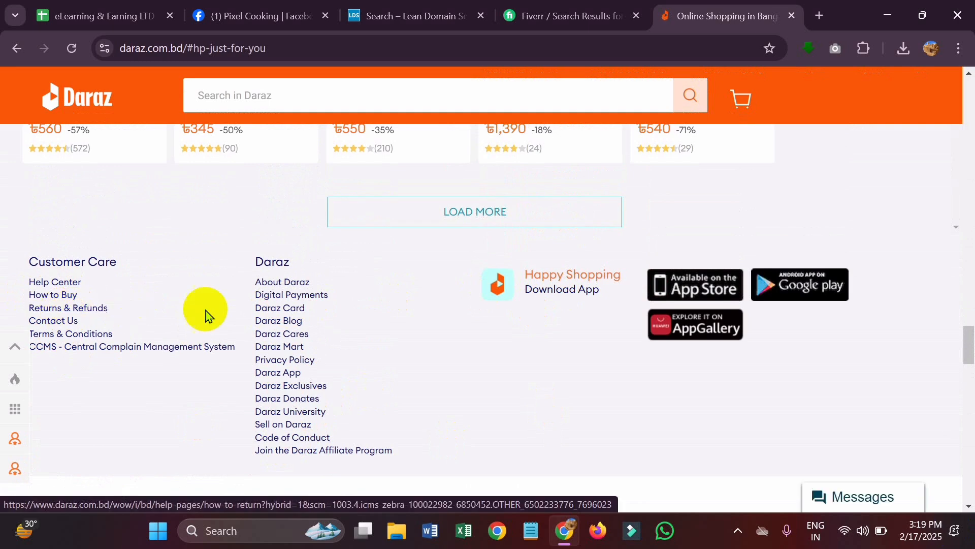
{"action": "right_click", "coordinate": [290, 361]}
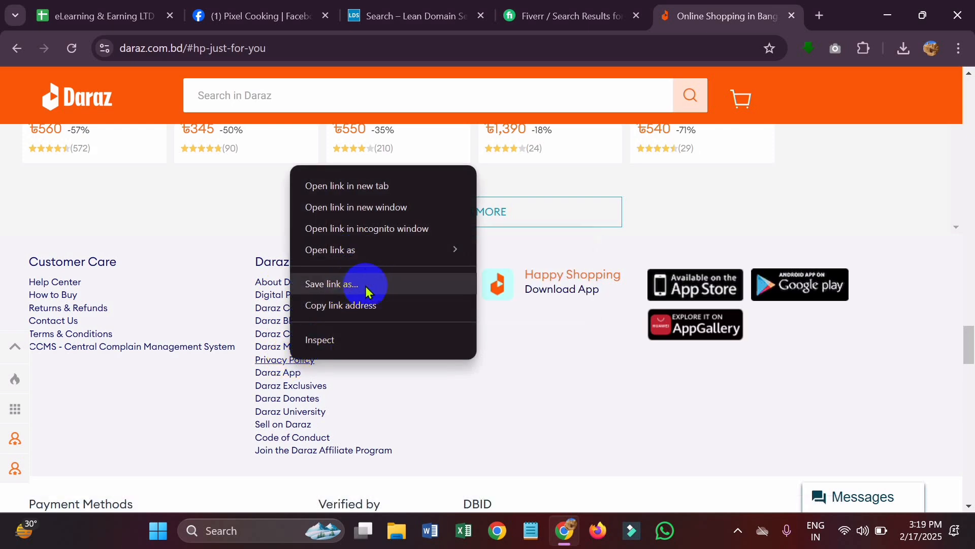
{"action": "left_click", "coordinate": [358, 306]}
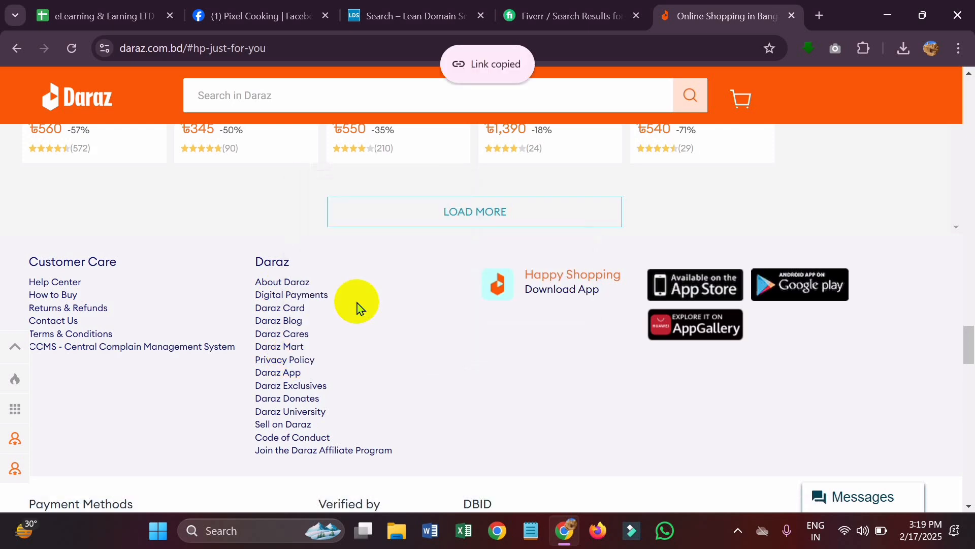
Paste the copied Daraz privacy policy link as the Pixel Cooking page's privacy policy and save it
{"action": "left_click", "coordinate": [256, 15]}
{"action": "left_click", "coordinate": [650, 358]}
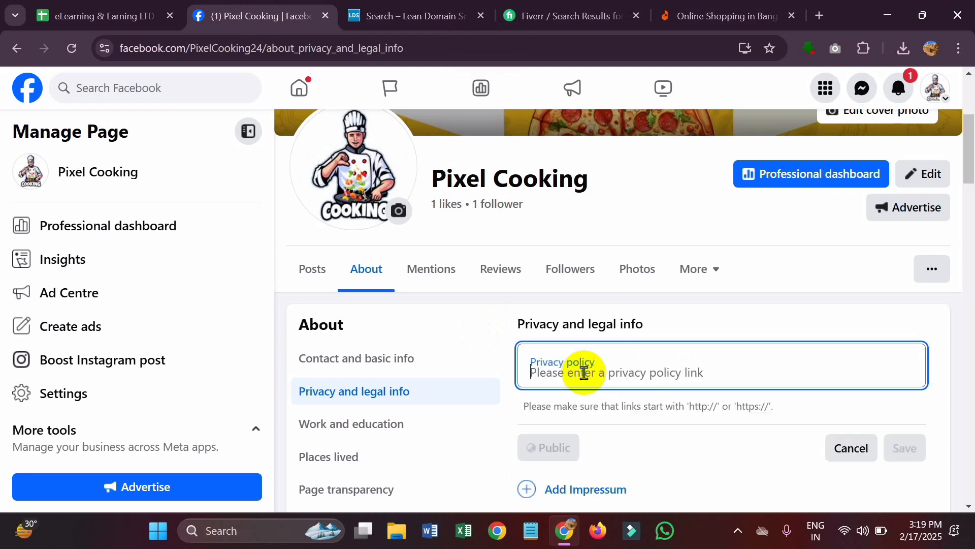
{"action": "right_click", "coordinate": [584, 373]}
{"action": "left_click", "coordinate": [611, 198]}
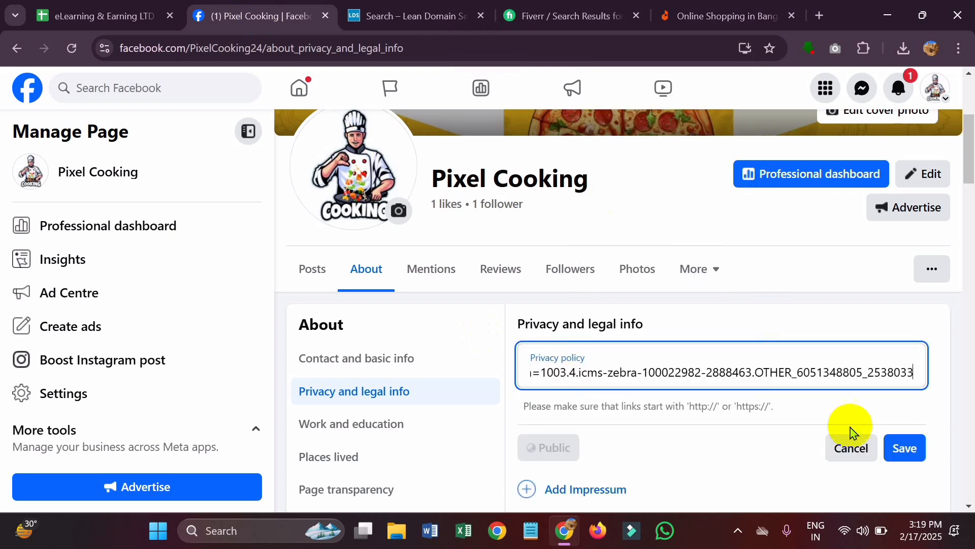
{"action": "left_click", "coordinate": [905, 448]}
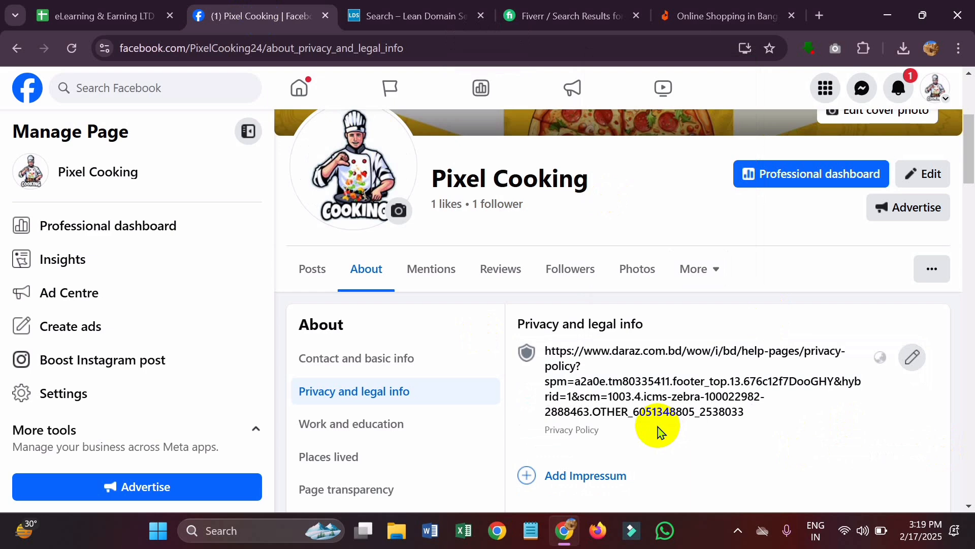
{"action": "scroll", "coordinate": [659, 430], "scroll_direction": "down", "scroll_amount": 3}
{"action": "left_click", "coordinate": [587, 323]}
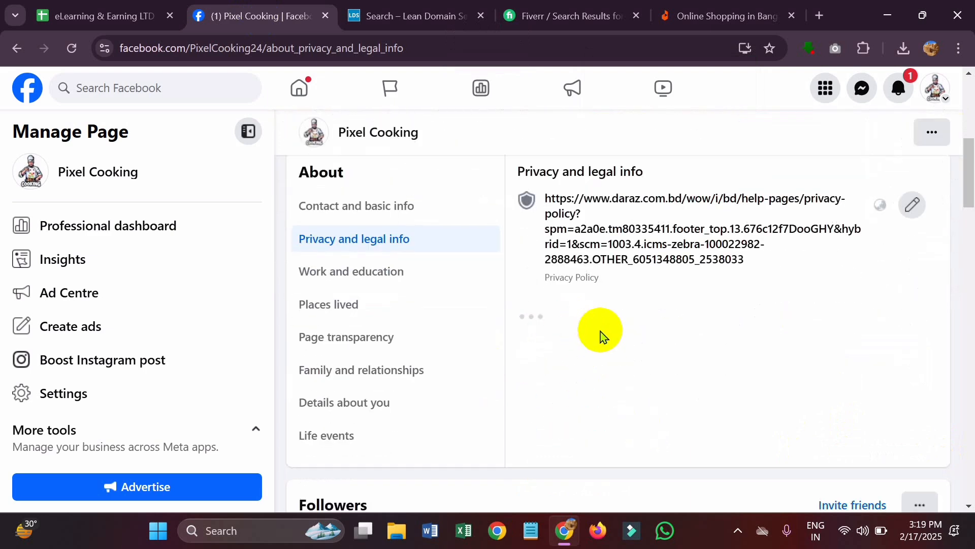
{"action": "scroll", "coordinate": [614, 349], "scroll_direction": "down", "scroll_amount": 3}
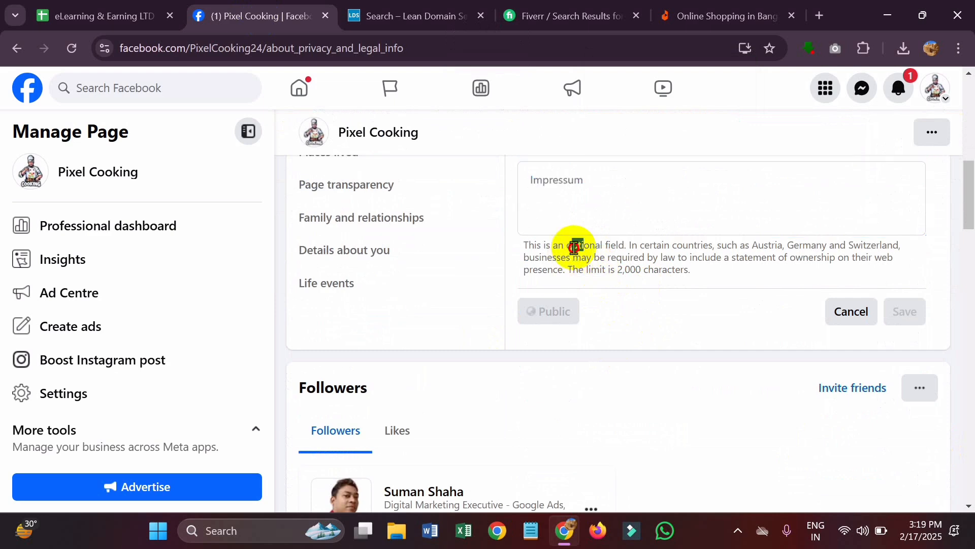
{"action": "left_click_drag", "start_coordinate": [571, 245], "coordinate": [700, 295]}
{"action": "left_click", "coordinate": [641, 271]}
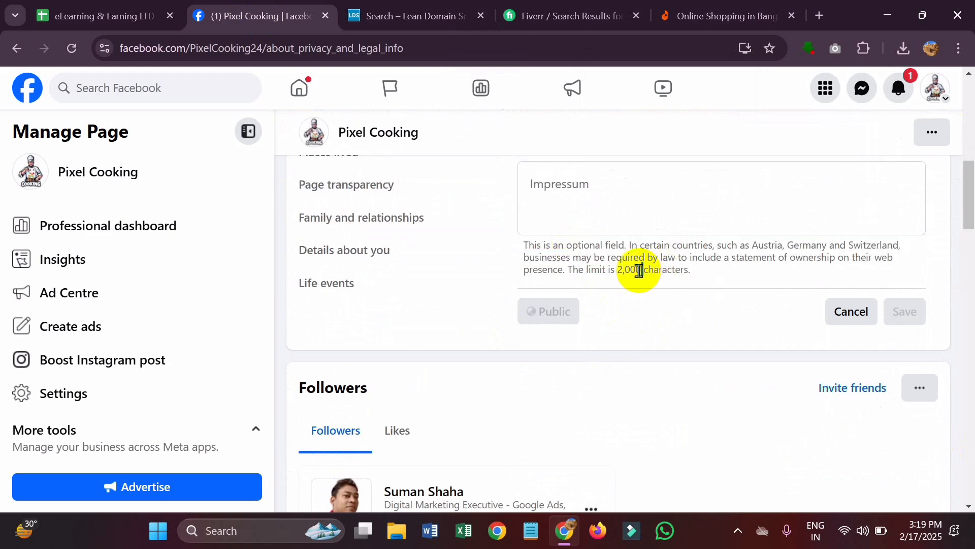
{"action": "left_click", "coordinate": [851, 312]}
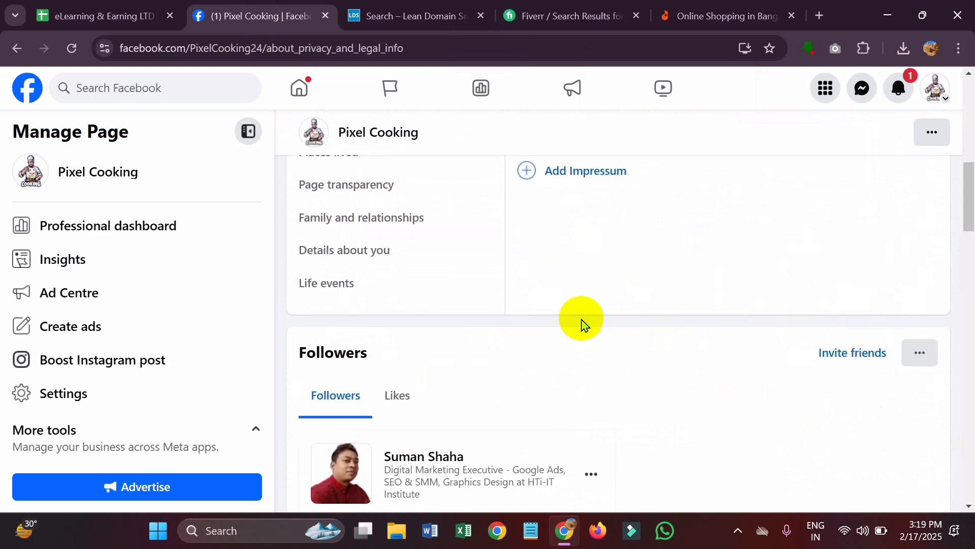
Try to set the page's current town/city to Brahmanbaria, Chittagong, Bangladesh in Places lived and save it
{"action": "scroll", "coordinate": [579, 322], "scroll_direction": "up", "scroll_amount": 5}
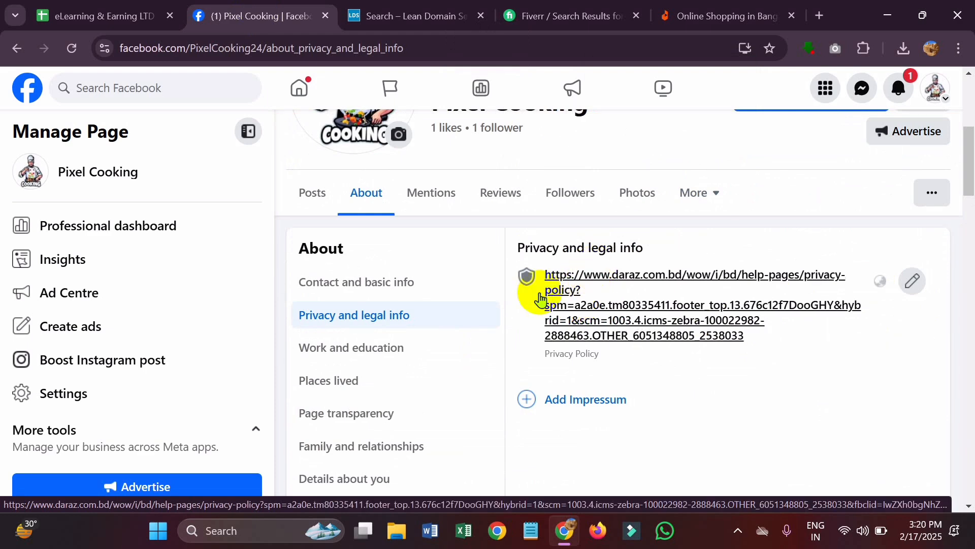
{"action": "left_click", "coordinate": [405, 345]}
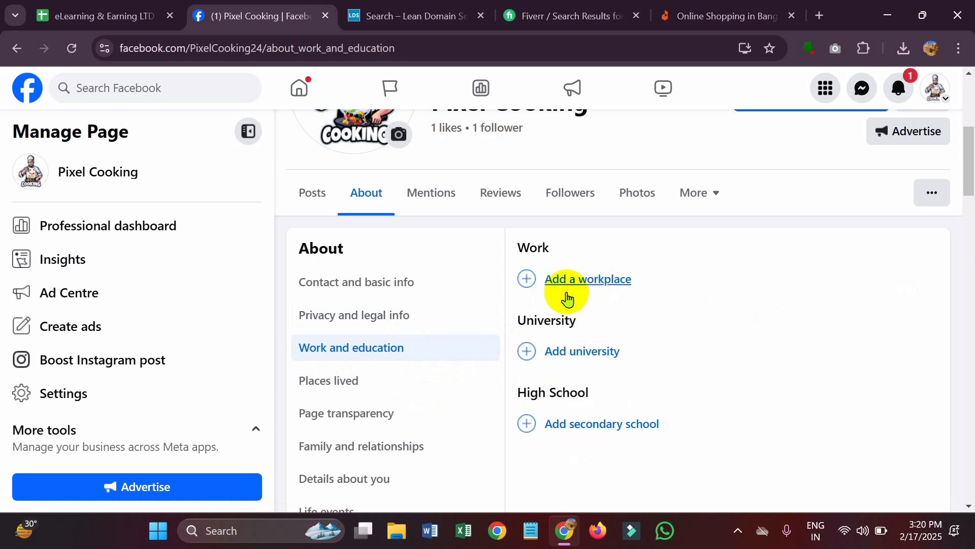
{"action": "left_click", "coordinate": [351, 387]}
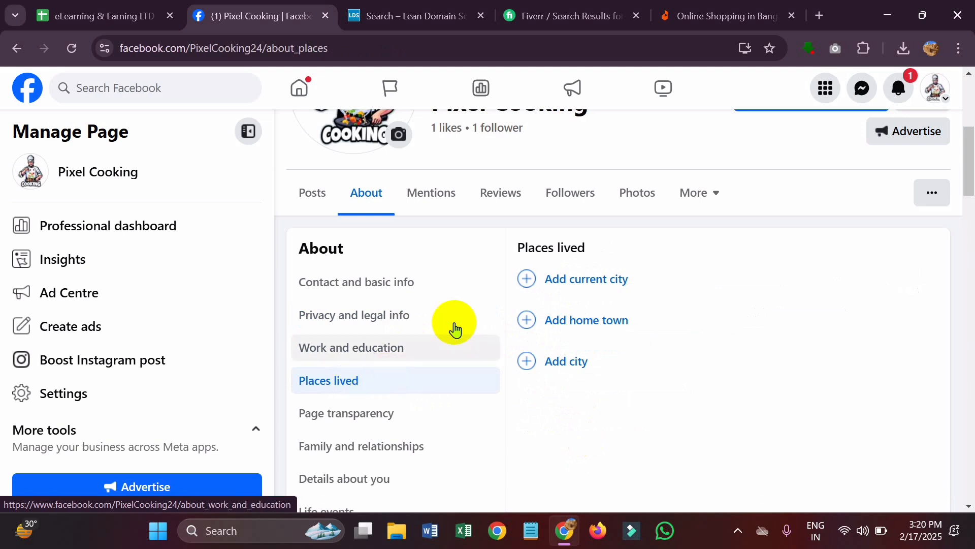
{"action": "left_click", "coordinate": [615, 281]}
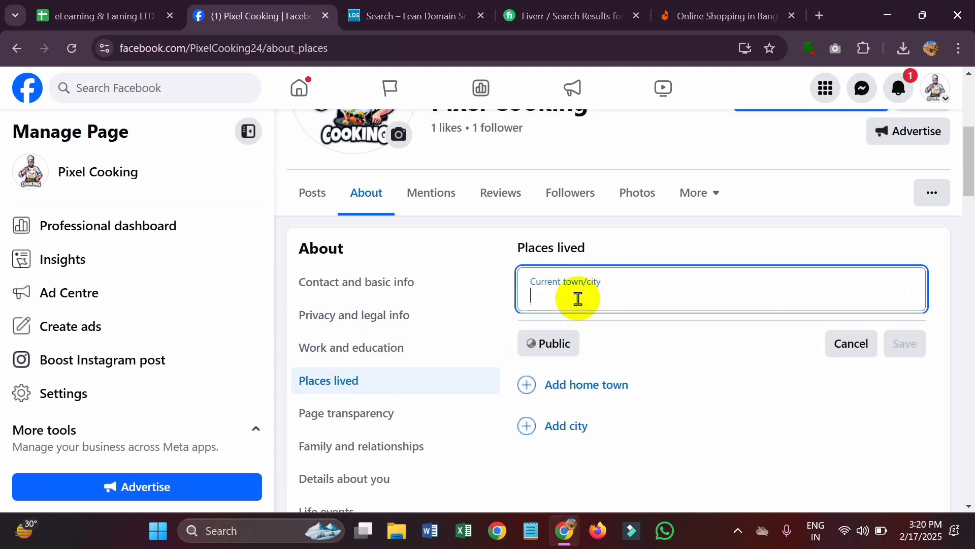
{"action": "left_click", "coordinate": [578, 299]}
{"action": "type", "text": "brah"}
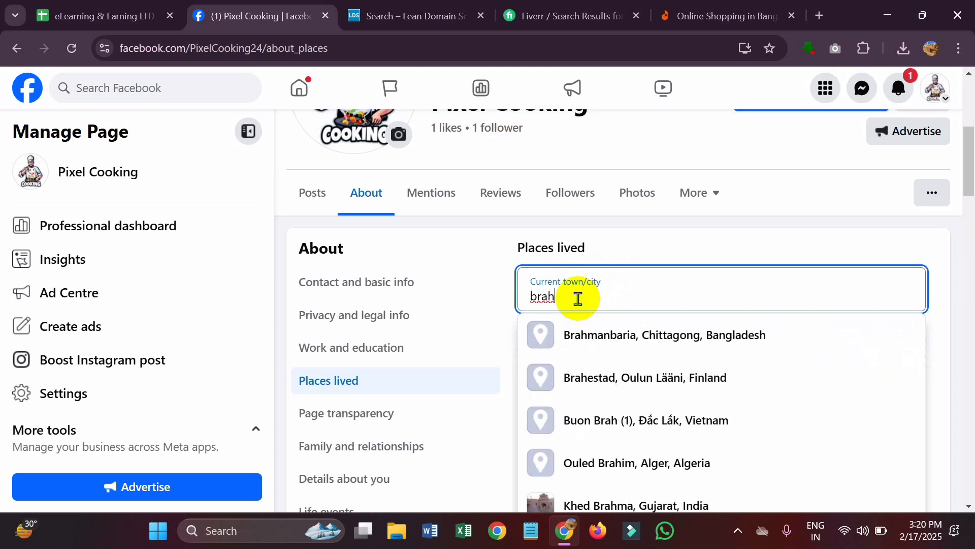
{"action": "left_click", "coordinate": [642, 333]}
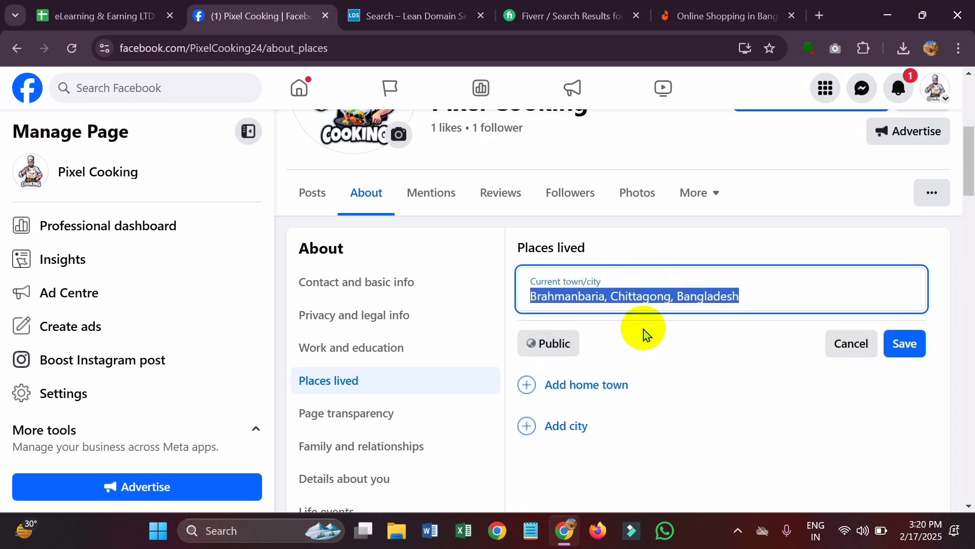
{"action": "left_click", "coordinate": [899, 348]}
{"action": "left_click", "coordinate": [638, 334]}
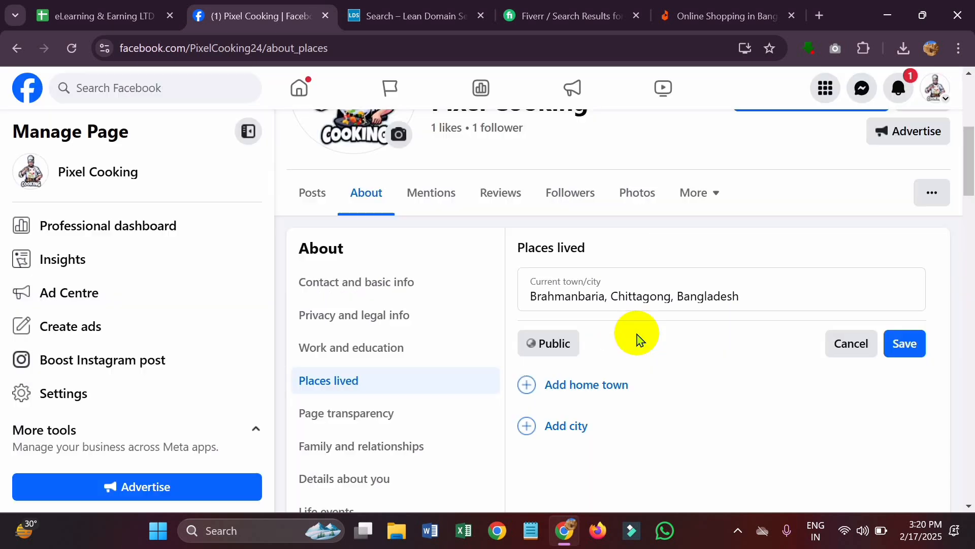
{"action": "left_click", "coordinate": [907, 345]}
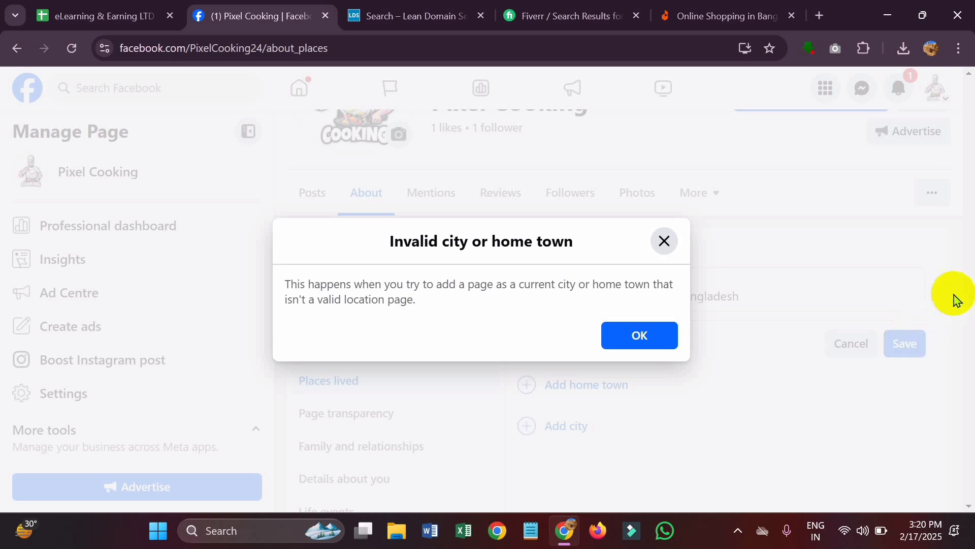
{"action": "left_click", "coordinate": [666, 242]}
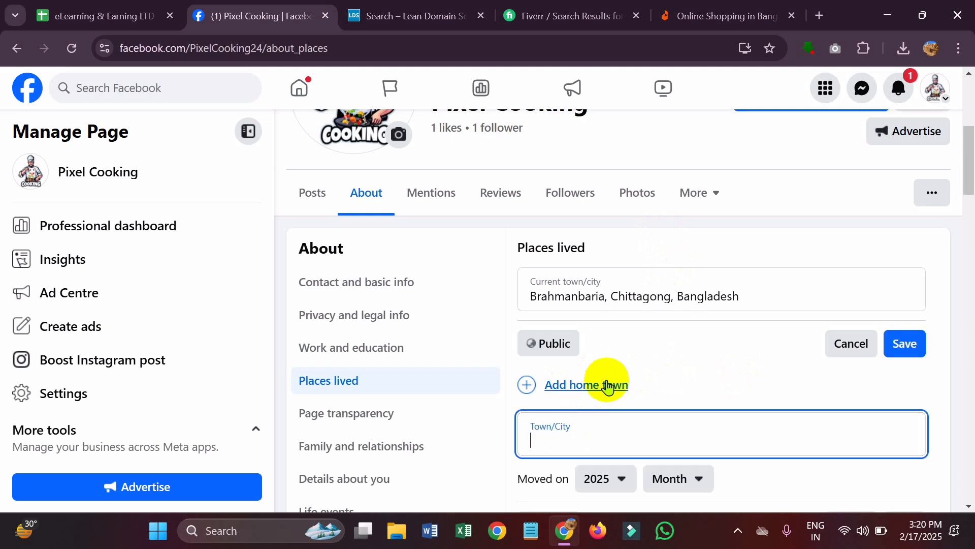
Add Brahmanbaria, Chittagong, Bangladesh as the page's home town and save it
{"action": "scroll", "coordinate": [600, 414], "scroll_direction": "down", "scroll_amount": 2}
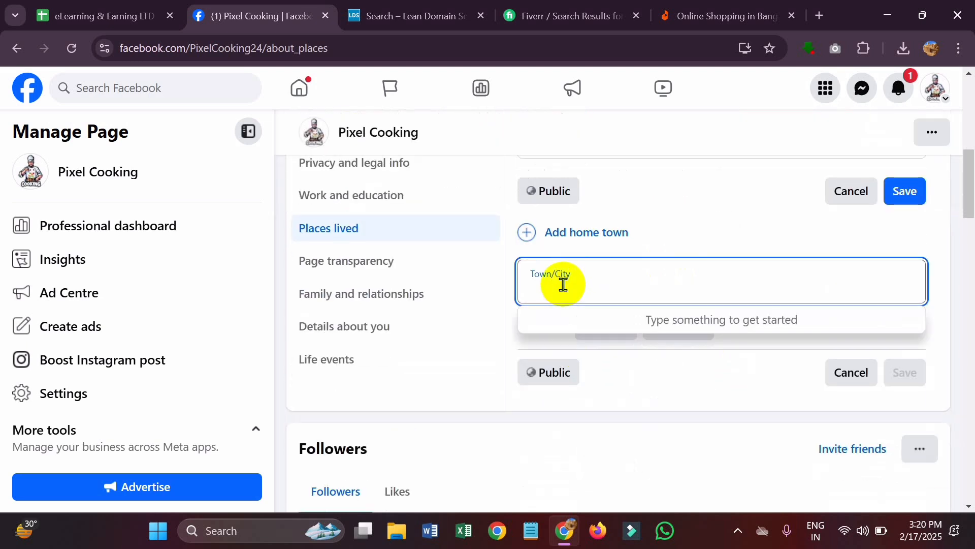
{"action": "type", "text": "br"}
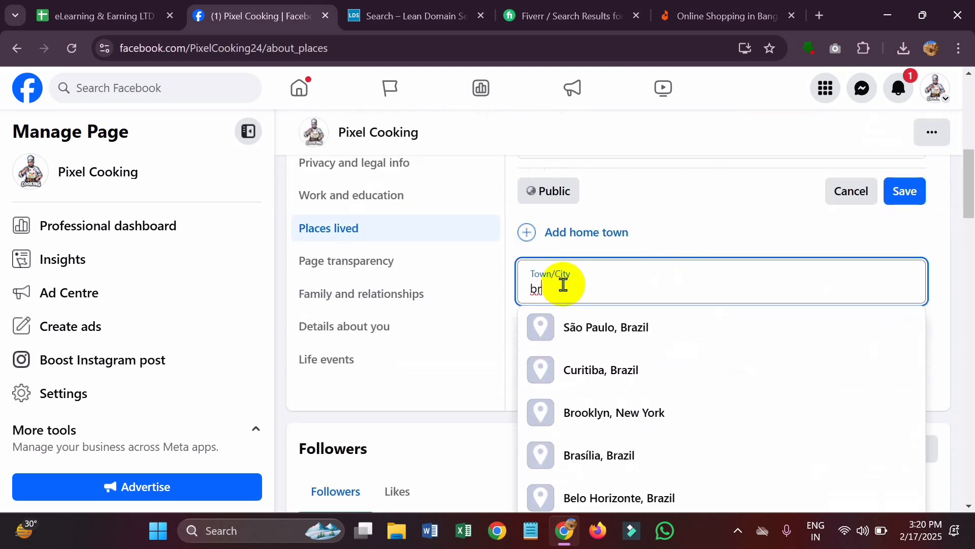
{"action": "type", "text": "ah"}
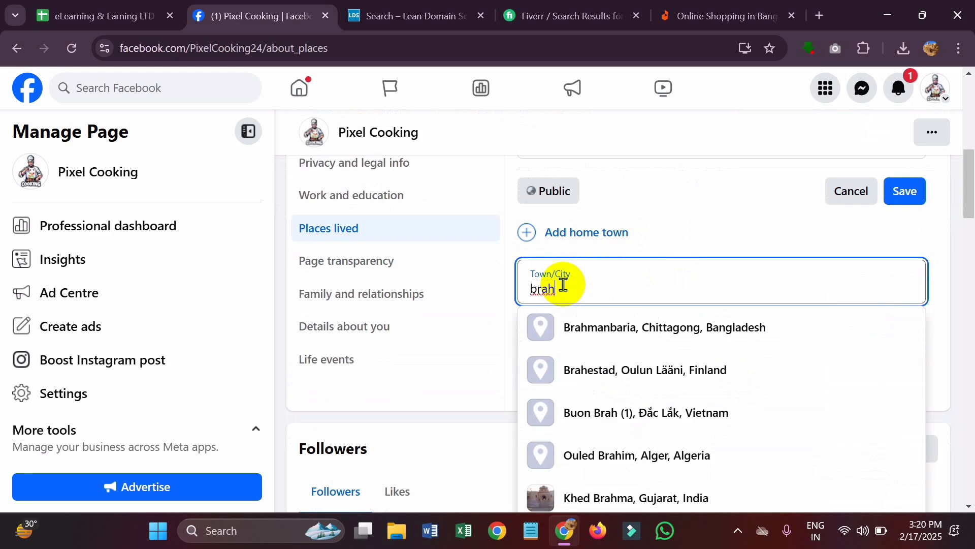
{"action": "type", "text": "ma"}
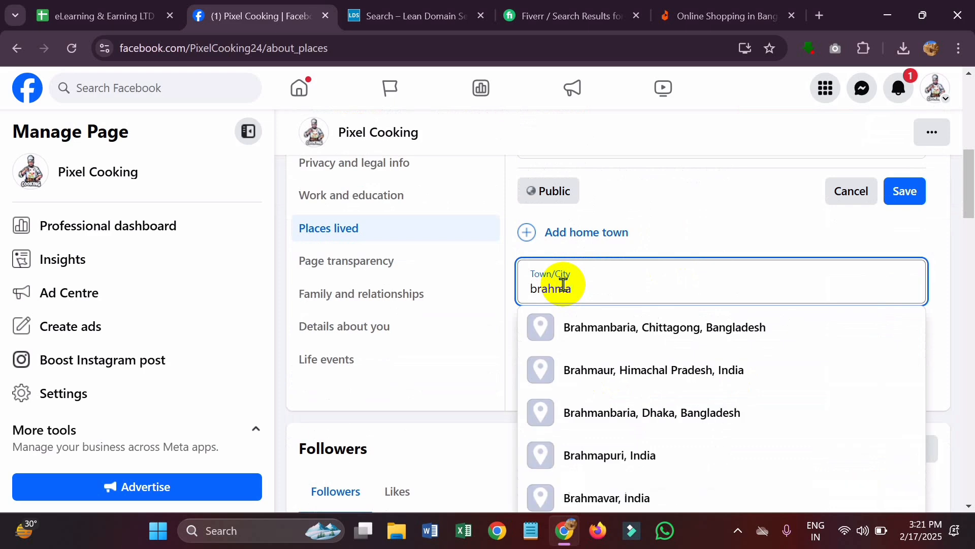
{"action": "type", "text": "nbari"}
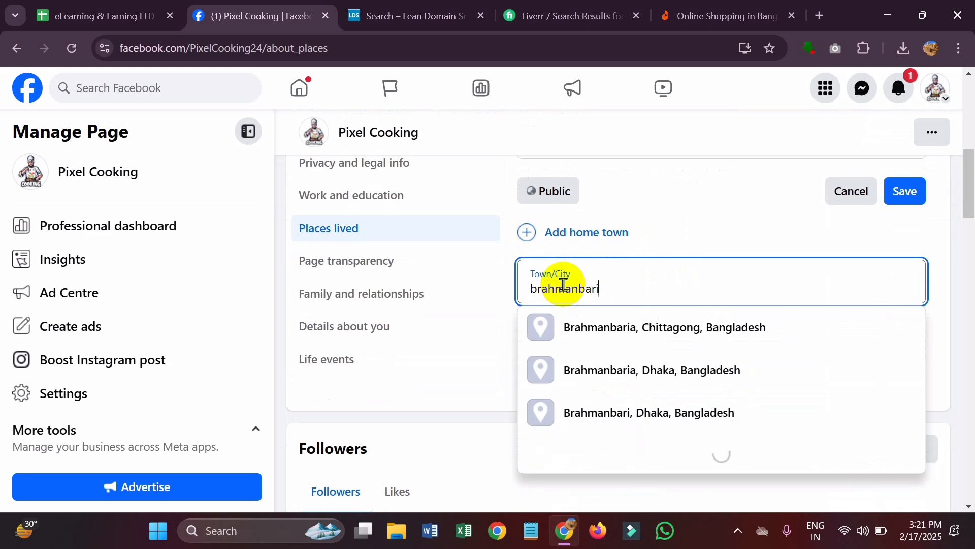
{"action": "type", "text": "a"}
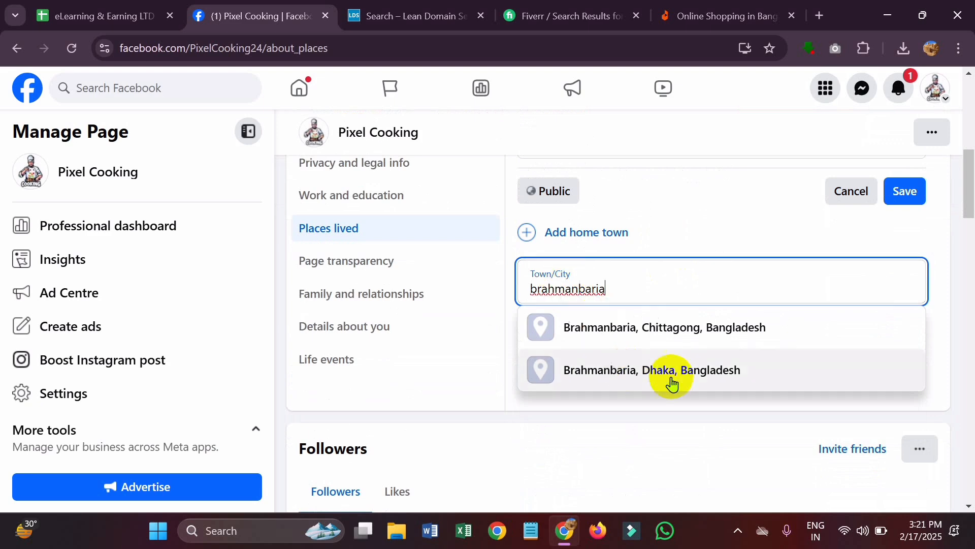
{"action": "left_click", "coordinate": [685, 337]}
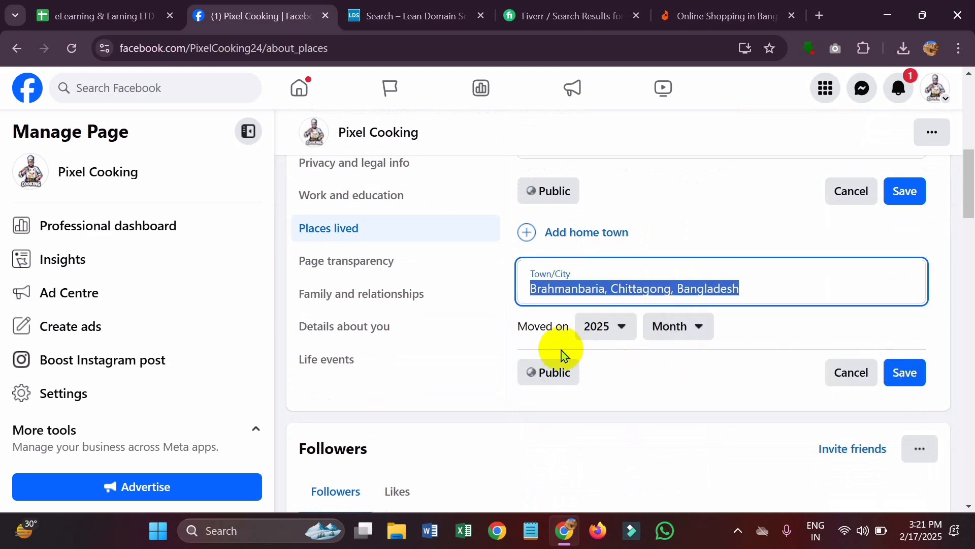
{"action": "left_click", "coordinate": [905, 372]}
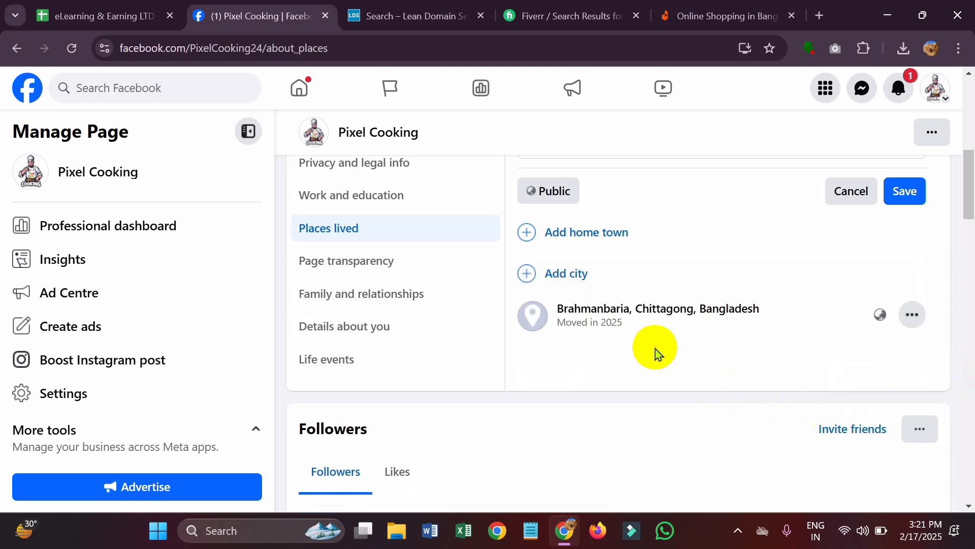
Open the Page transparency section and review its full transparency details
{"action": "scroll", "coordinate": [656, 351], "scroll_direction": "down", "scroll_amount": 3}
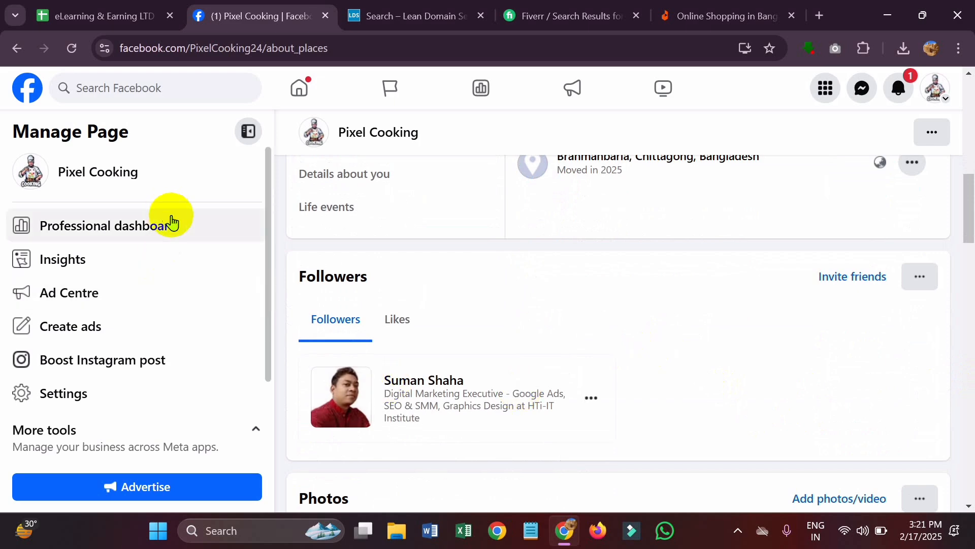
{"action": "scroll", "coordinate": [409, 241], "scroll_direction": "up", "scroll_amount": 5}
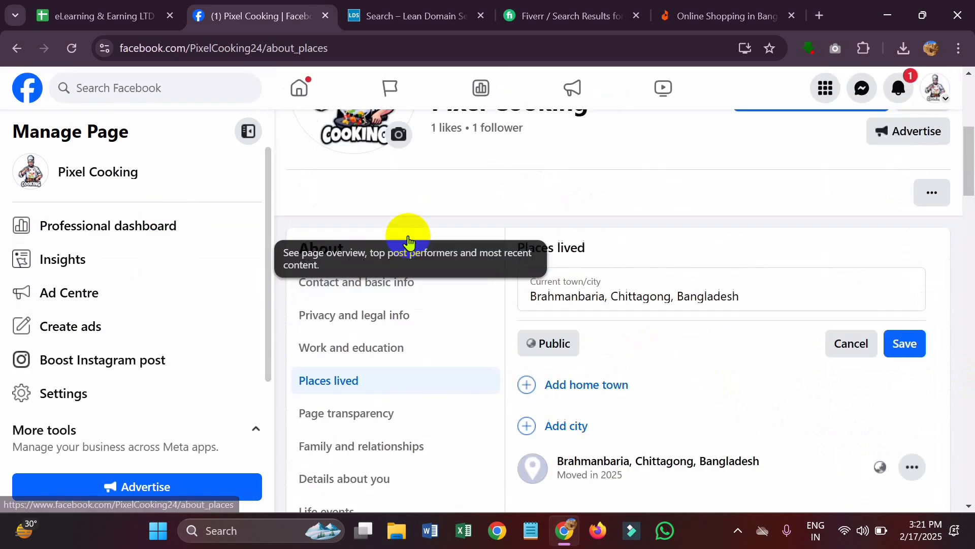
{"action": "scroll", "coordinate": [406, 241], "scroll_direction": "down", "scroll_amount": 2}
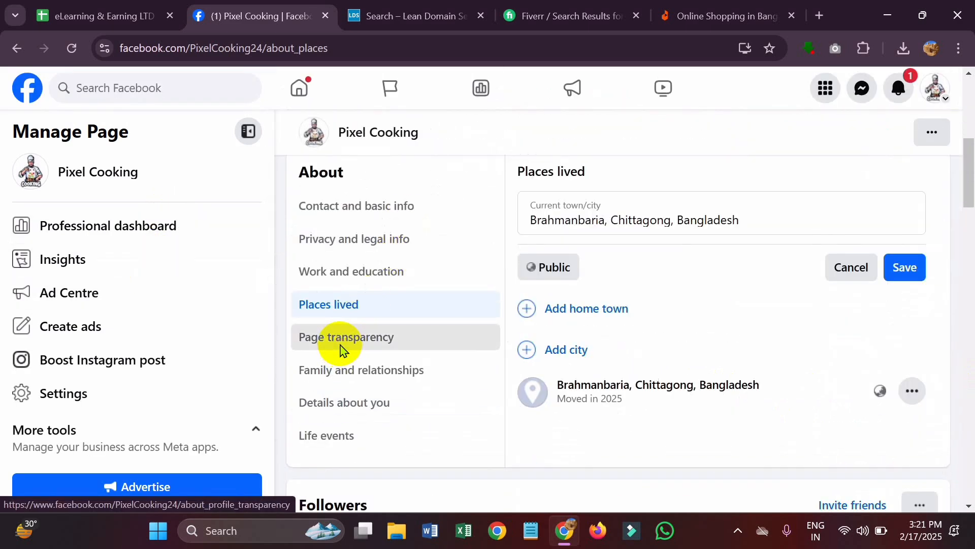
{"action": "left_click", "coordinate": [340, 350]}
{"action": "left_click", "coordinate": [638, 334]}
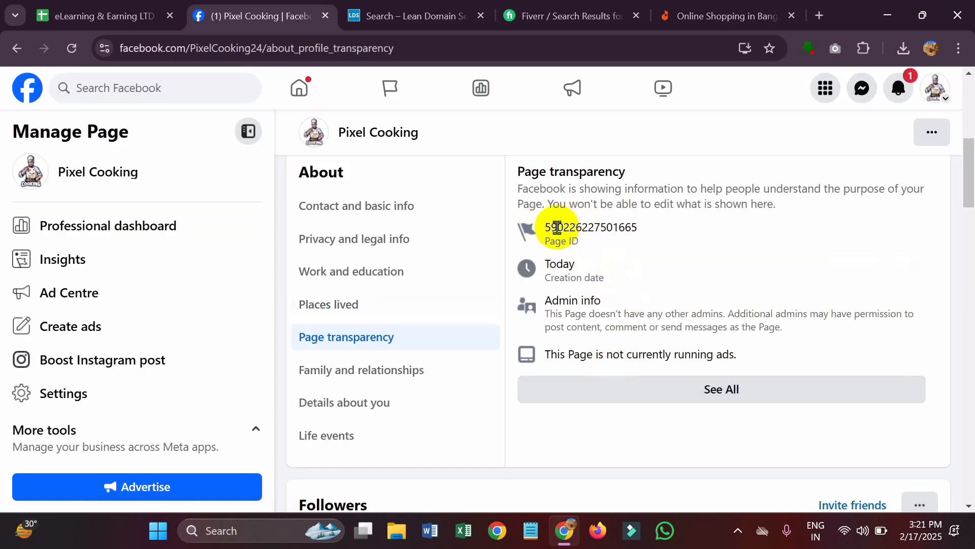
{"action": "left_click_drag", "start_coordinate": [546, 227], "coordinate": [638, 235]}
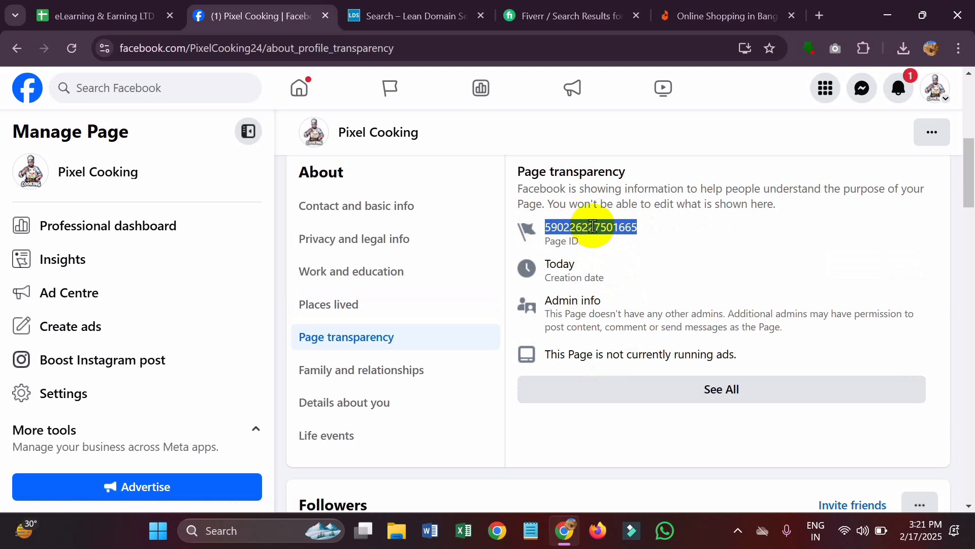
{"action": "left_click_drag", "start_coordinate": [549, 265], "coordinate": [592, 263]}
{"action": "left_click_drag", "start_coordinate": [542, 302], "coordinate": [740, 363]}
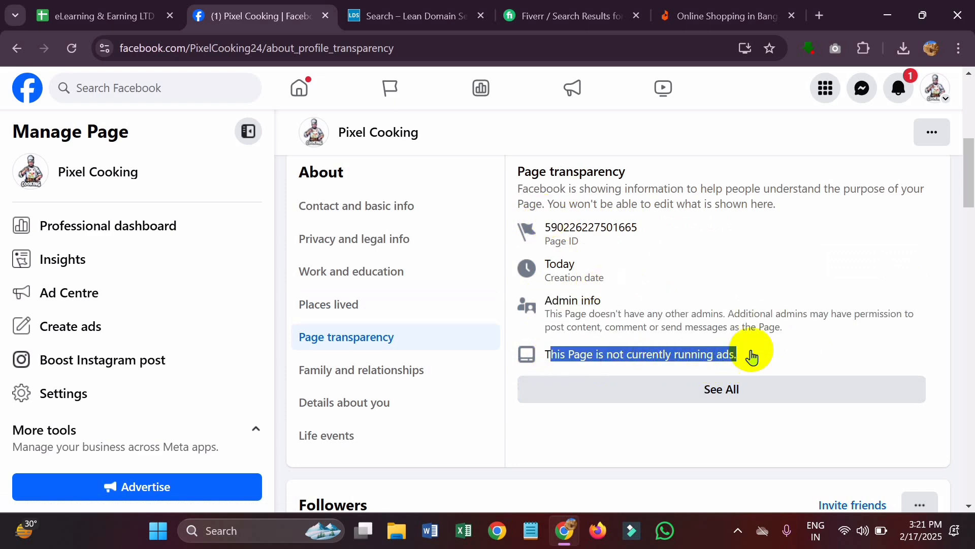
{"action": "left_click", "coordinate": [749, 391]}
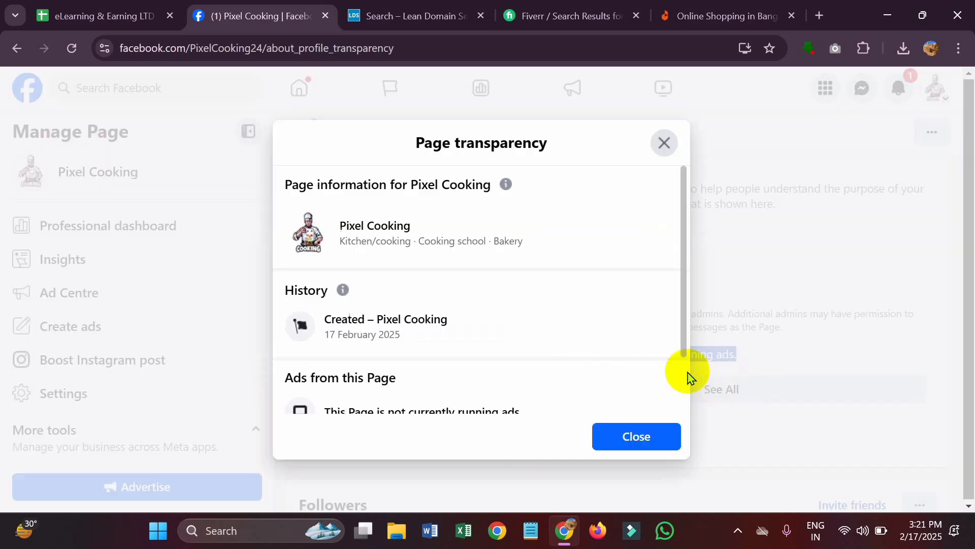
{"action": "scroll", "coordinate": [595, 342], "scroll_direction": "down", "scroll_amount": 2}
{"action": "scroll", "coordinate": [600, 335], "scroll_direction": "up", "scroll_amount": 2}
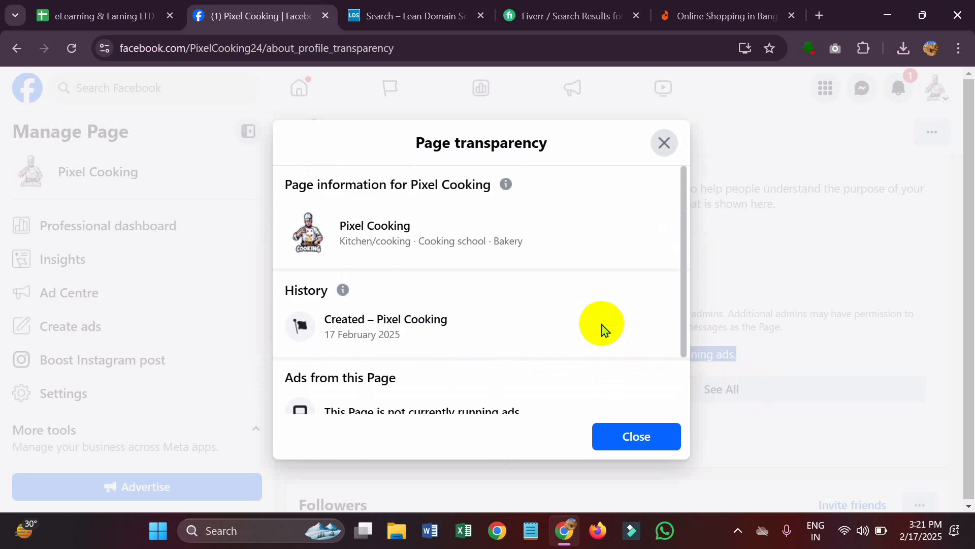
{"action": "left_click", "coordinate": [664, 144]}
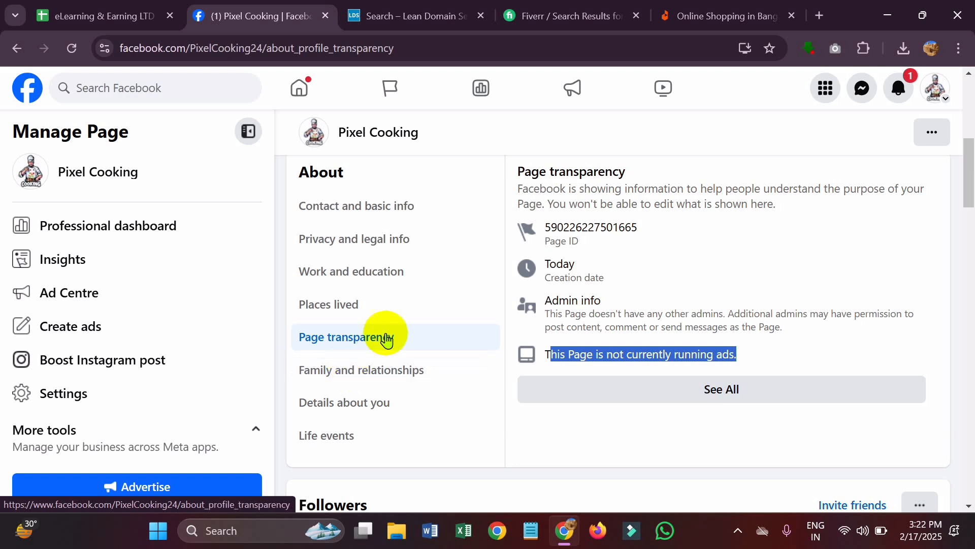
Open the Details about you section and read its available fields
{"action": "left_click", "coordinate": [383, 408]}
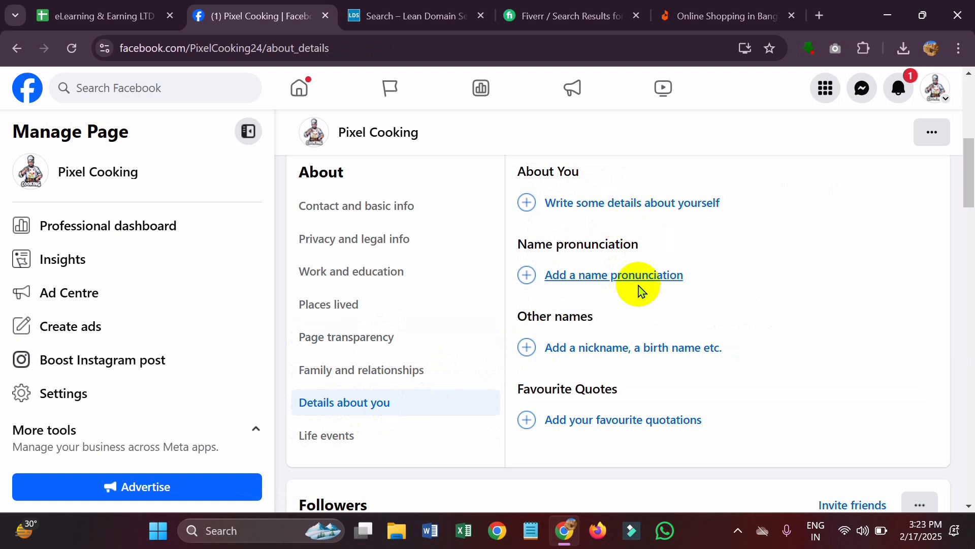
{"action": "left_click_drag", "start_coordinate": [526, 245], "coordinate": [675, 274]}
{"action": "left_click_drag", "start_coordinate": [541, 316], "coordinate": [654, 328]}
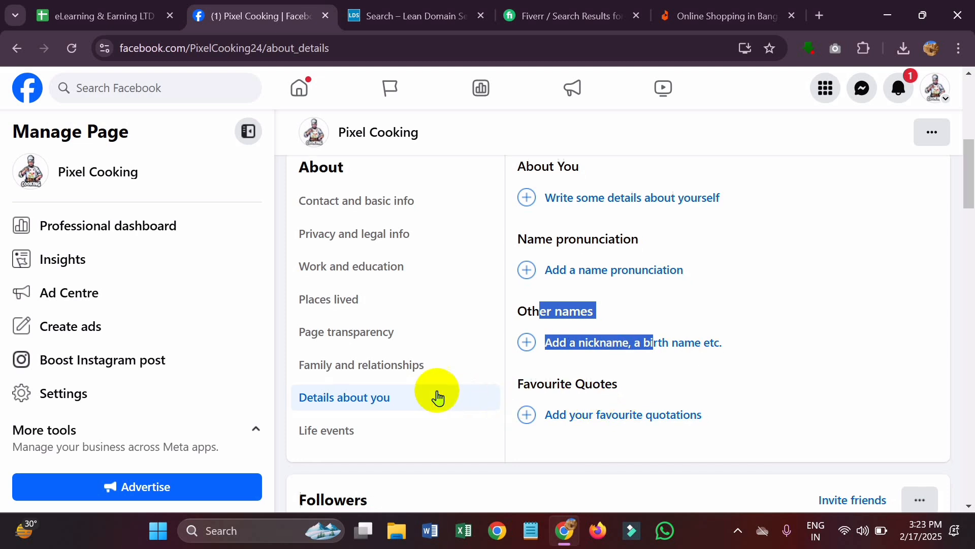
Review the finished Pixel Cooking page, from its cover and profile header through the About tab sections below
{"action": "scroll", "coordinate": [407, 366], "scroll_direction": "down", "scroll_amount": 3}
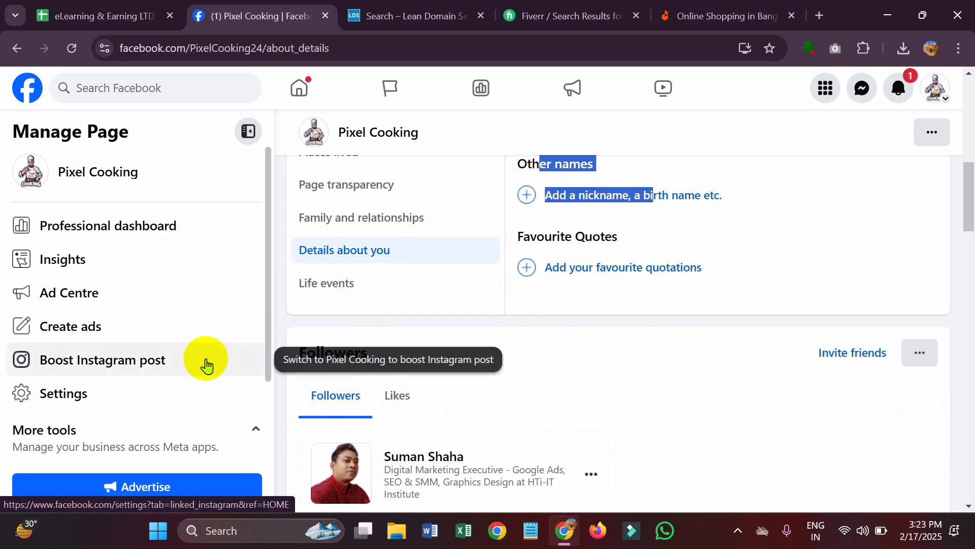
{"action": "scroll", "coordinate": [455, 319], "scroll_direction": "up", "scroll_amount": 10}
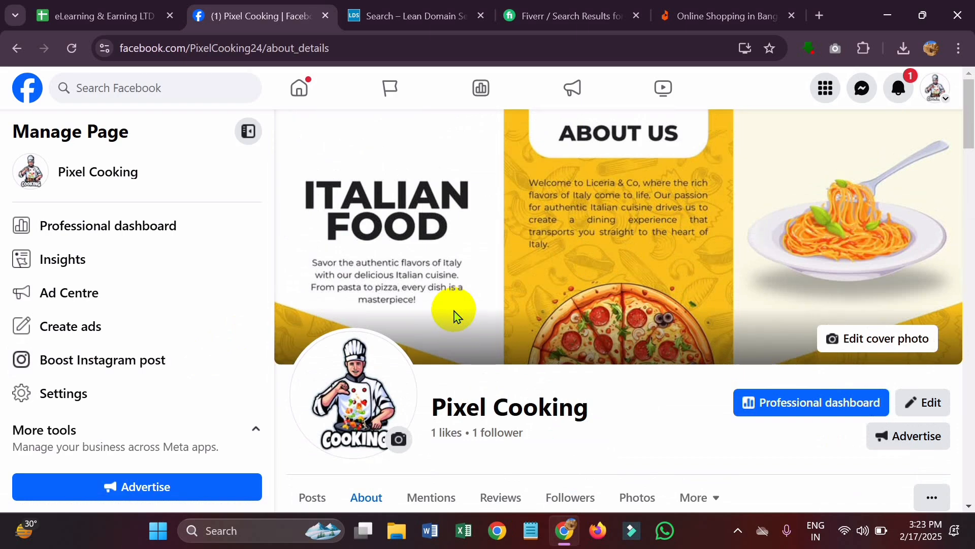
{"action": "scroll", "coordinate": [777, 392], "scroll_direction": "down", "scroll_amount": 6}
{"action": "scroll", "coordinate": [774, 394], "scroll_direction": "up", "scroll_amount": 4}
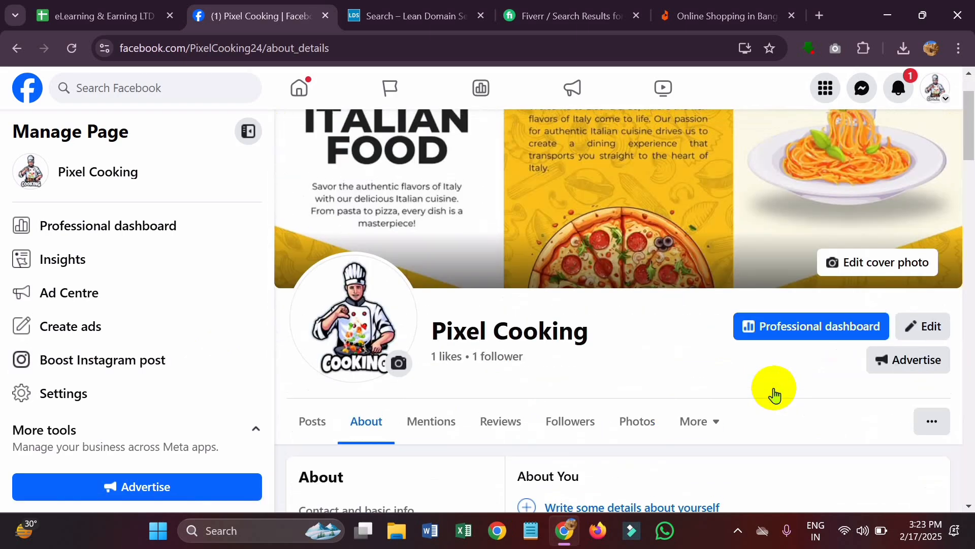
{"action": "scroll", "coordinate": [774, 395], "scroll_direction": "down", "scroll_amount": 5}
{"action": "scroll", "coordinate": [770, 391], "scroll_direction": "down", "scroll_amount": 4}
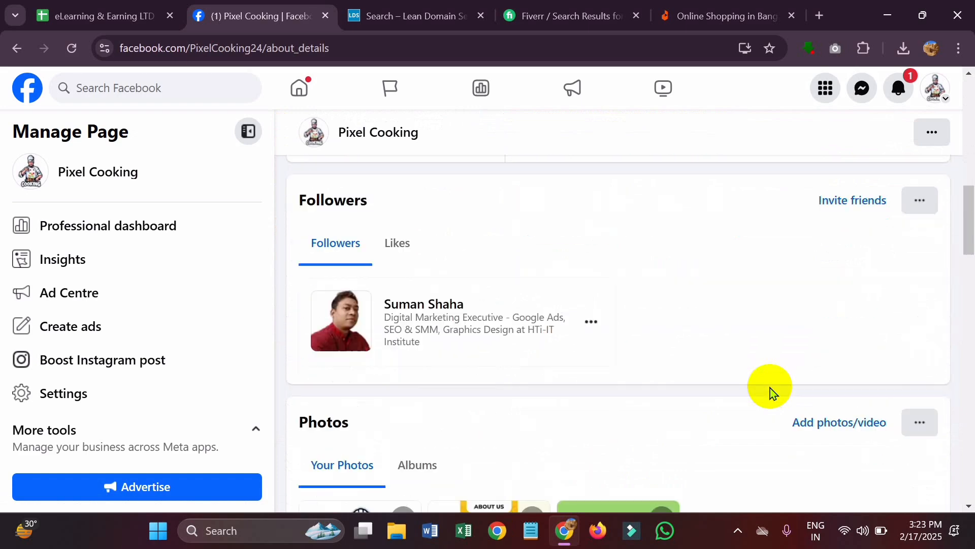
{"action": "scroll", "coordinate": [771, 392], "scroll_direction": "down", "scroll_amount": 3}
{"action": "scroll", "coordinate": [770, 391], "scroll_direction": "down", "scroll_amount": 6}
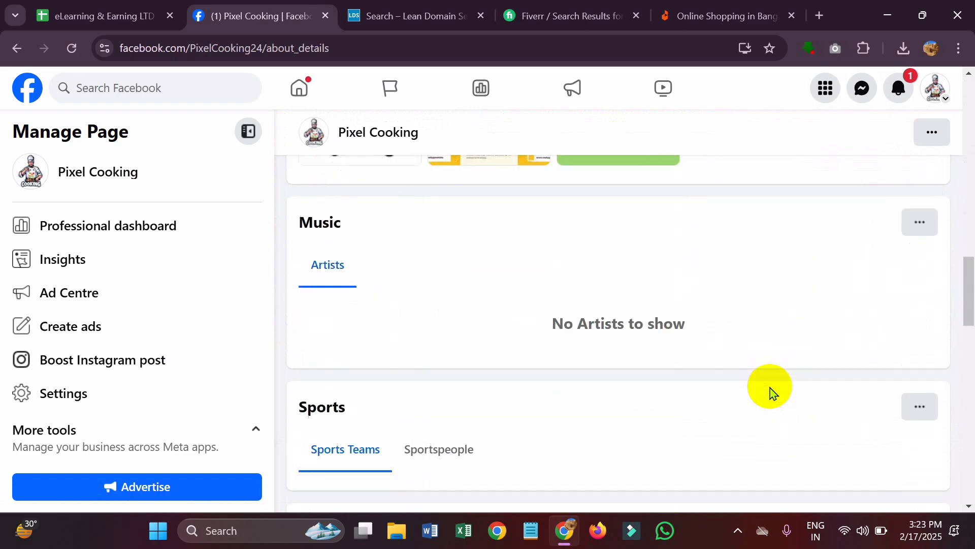
{"action": "scroll", "coordinate": [770, 391], "scroll_direction": "up", "scroll_amount": 14}
{"action": "scroll", "coordinate": [770, 392], "scroll_direction": "up", "scroll_amount": 8}
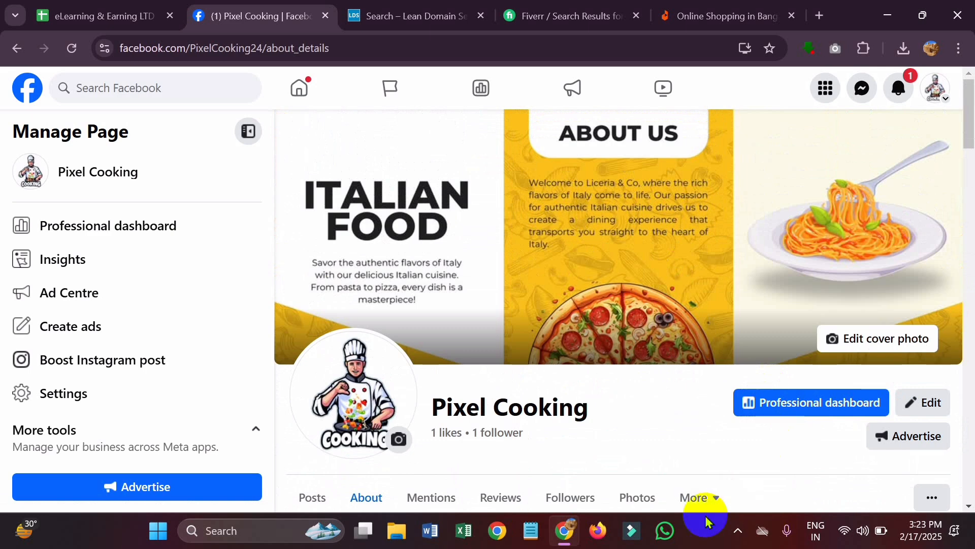
{"action": "left_click", "coordinate": [739, 530]}
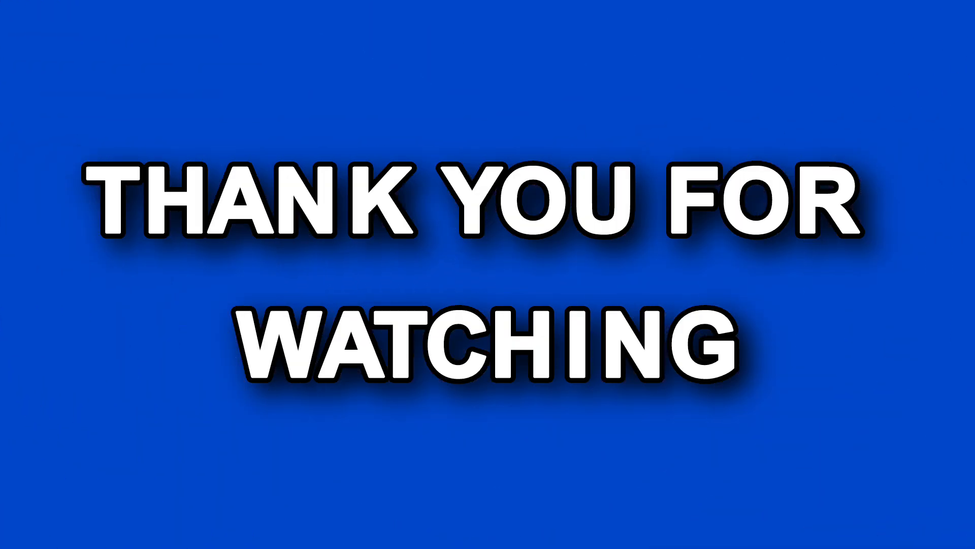